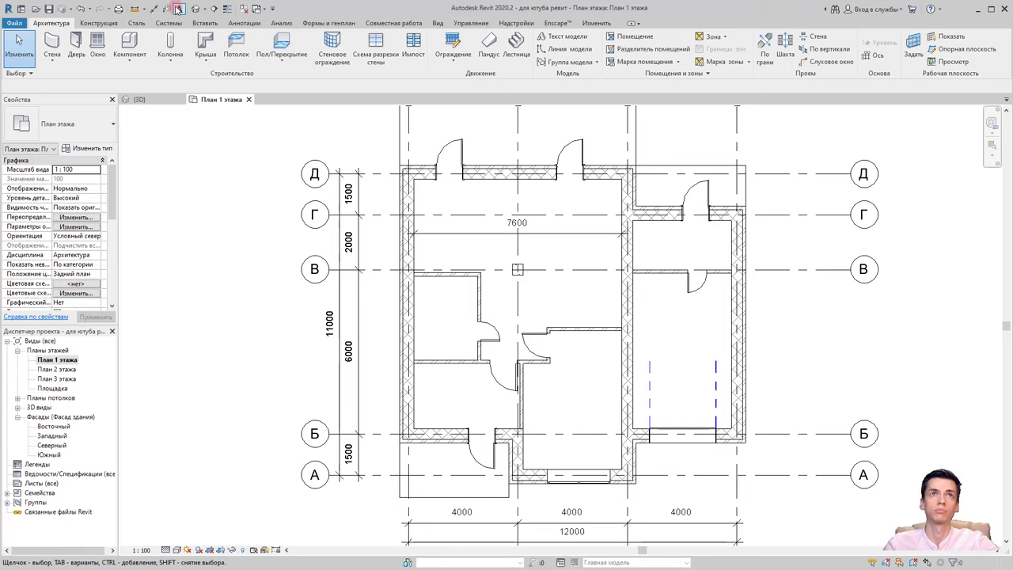
Switch to the {3D} view to show the single-storey brick house model
{"action": "left_click", "coordinate": [179, 8]}
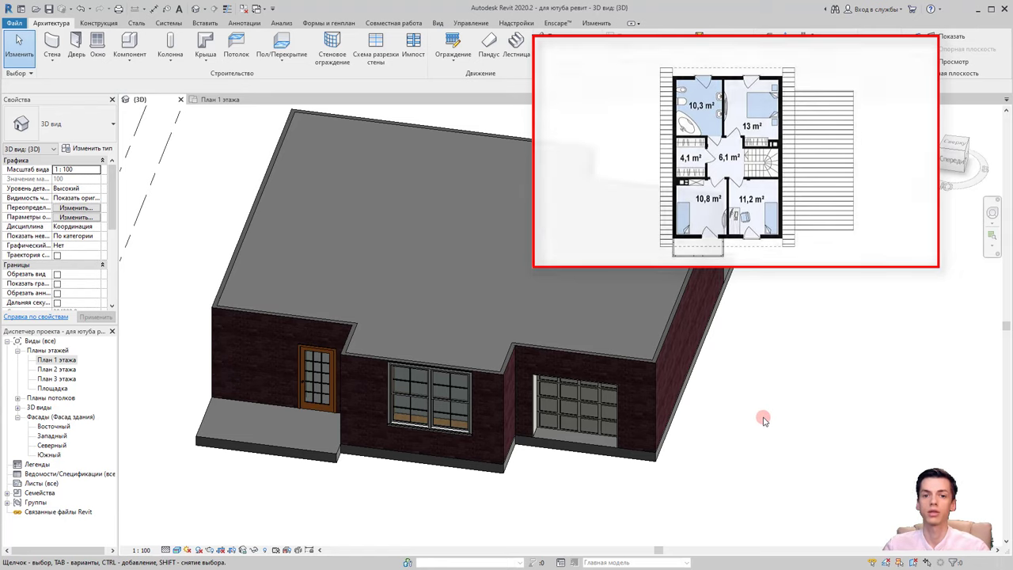
Open План 1 этажа from the Project Browser's floor plans list
{"action": "scroll", "coordinate": [664, 458], "scroll_direction": "down", "scroll_amount": 1}
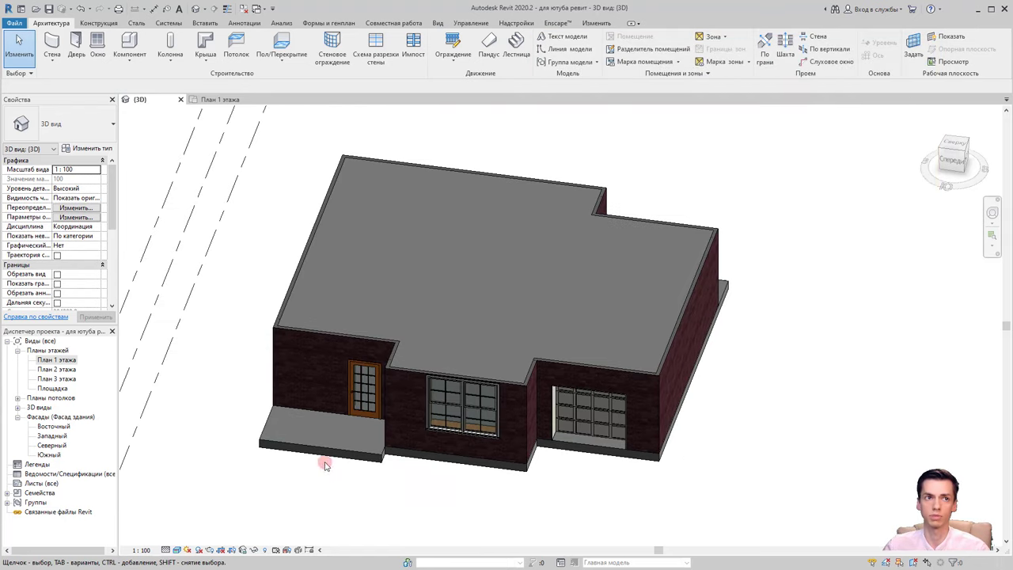
{"action": "double_click", "coordinate": [66, 361]}
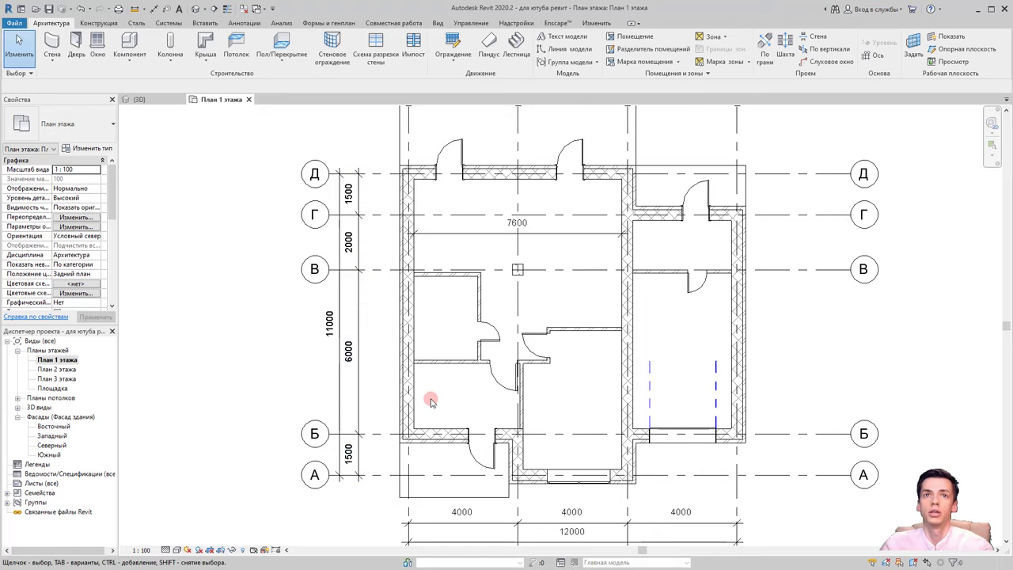
Window-select the whole plan and filter it to Стены and Окна only (19 elements)
{"action": "scroll", "coordinate": [431, 395], "scroll_direction": "down", "scroll_amount": 3}
{"action": "scroll", "coordinate": [605, 467], "scroll_direction": "up", "scroll_amount": 1}
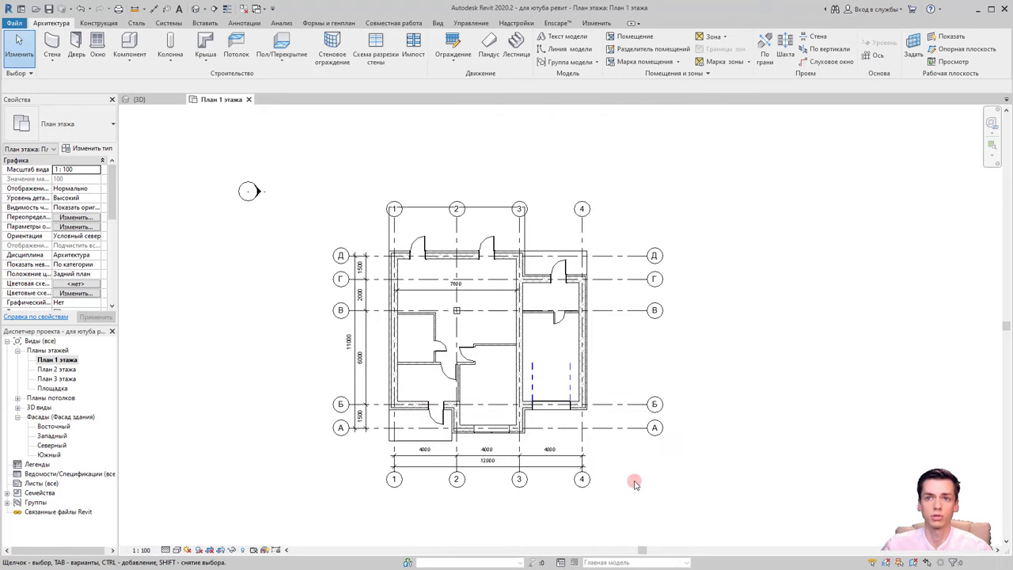
{"action": "left_click_drag", "start_coordinate": [629, 464], "coordinate": [323, 200]}
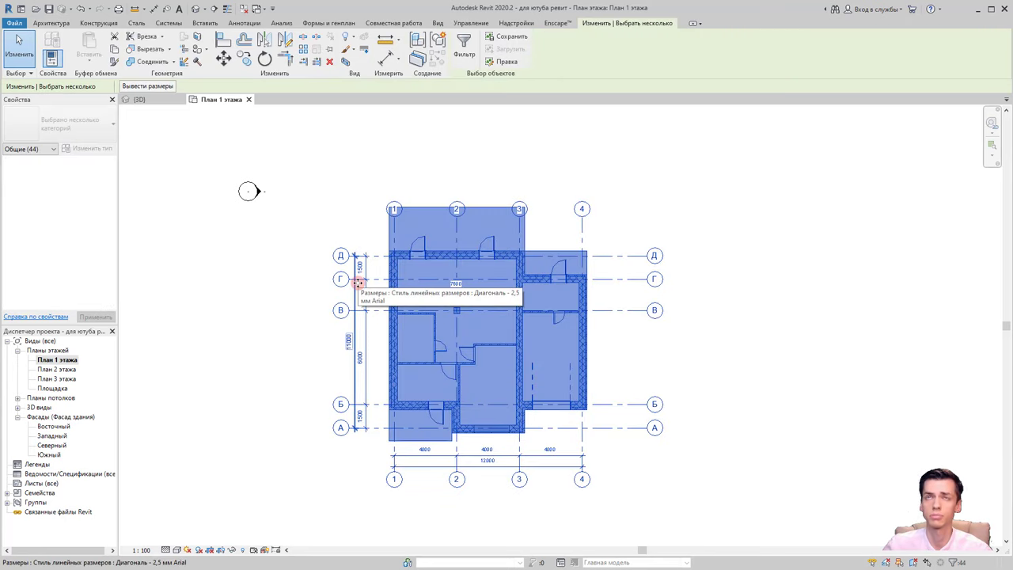
{"action": "left_click", "coordinate": [465, 56]}
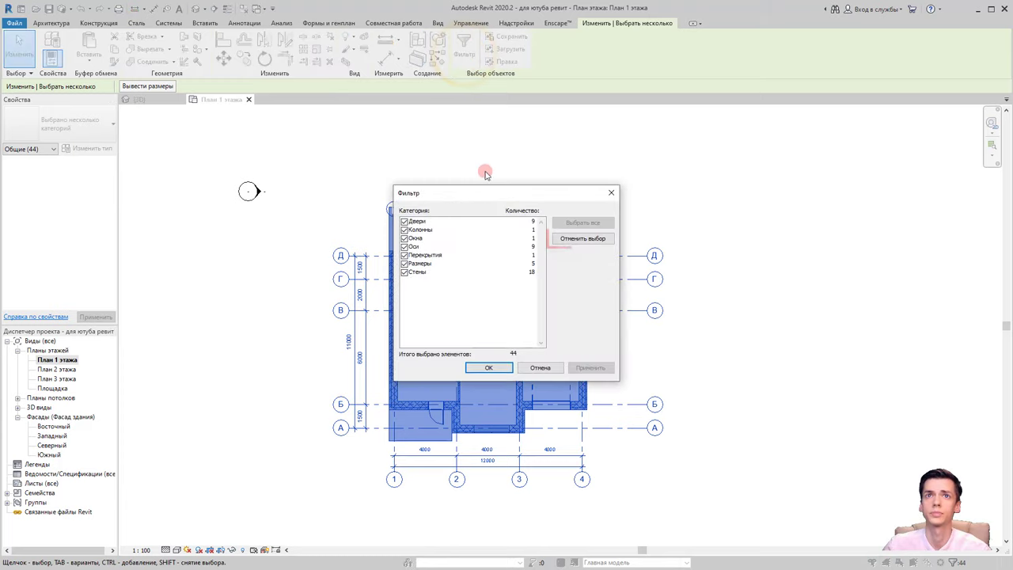
{"action": "left_click", "coordinate": [581, 239]}
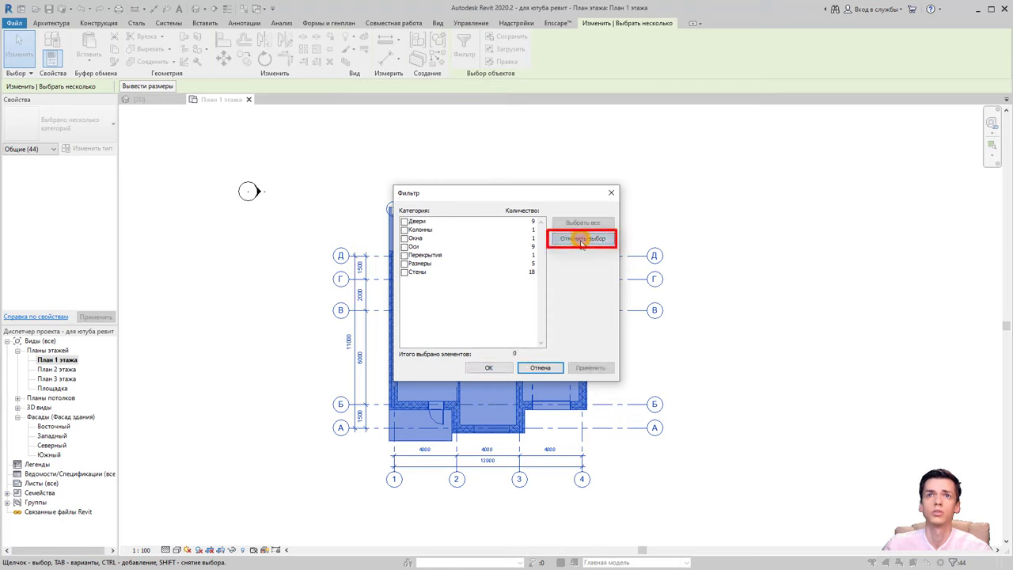
{"action": "left_click", "coordinate": [404, 273]}
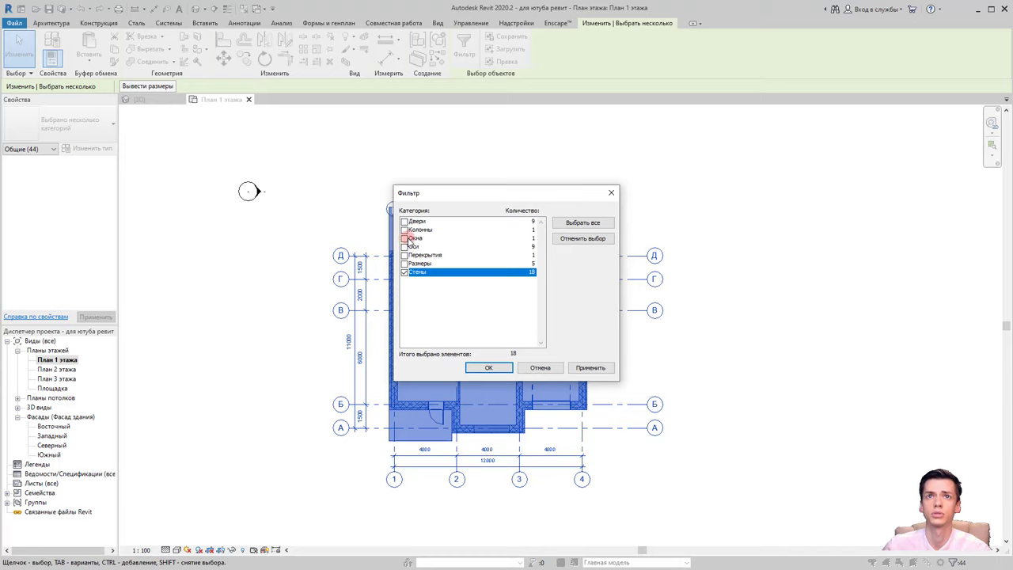
{"action": "left_click", "coordinate": [405, 238]}
{"action": "left_click", "coordinate": [407, 222]}
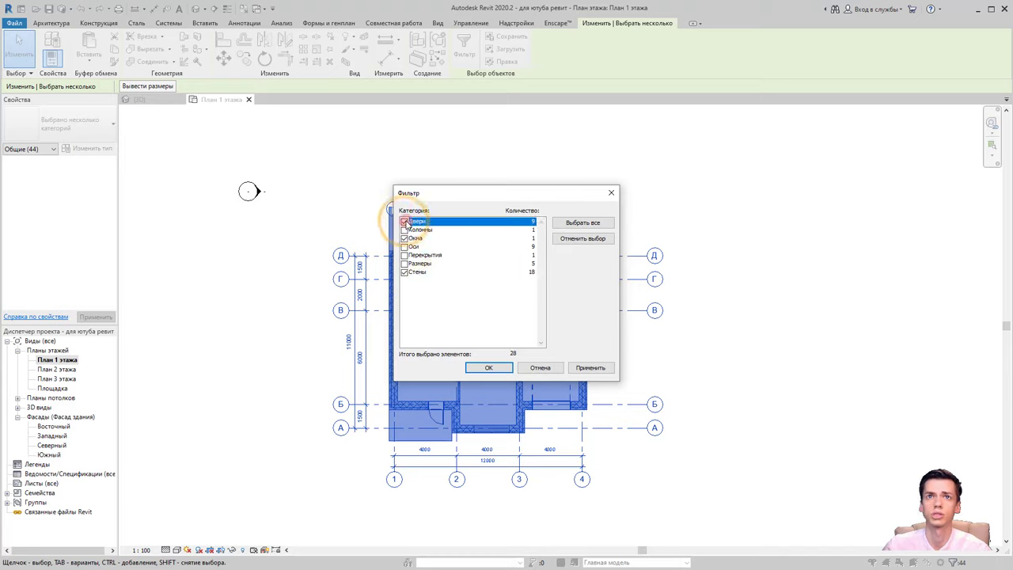
{"action": "left_click", "coordinate": [405, 238]}
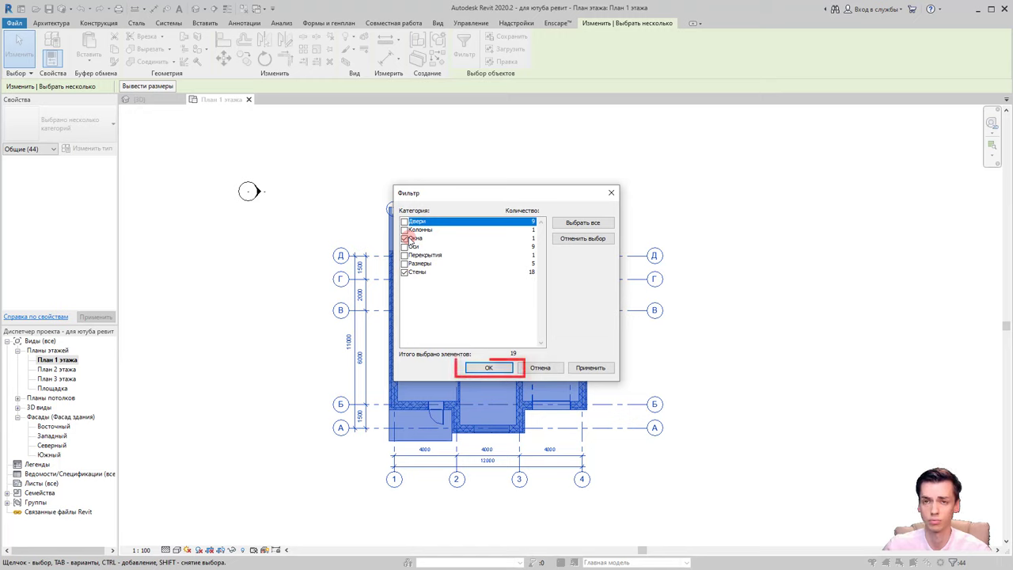
{"action": "left_click", "coordinate": [477, 370]}
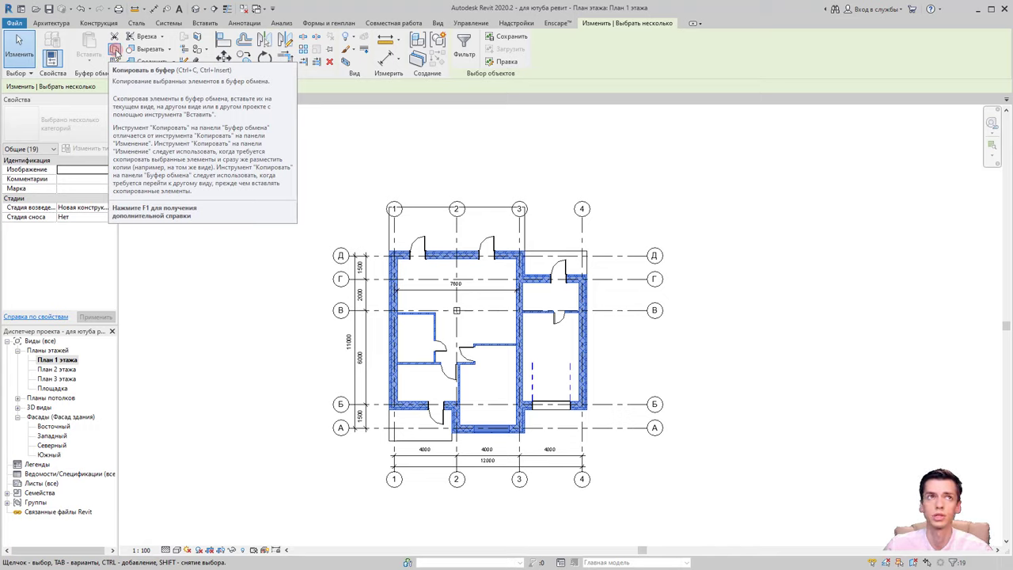
Copy the walls and window, then paste them aligned onto the План 2 этажа level
{"action": "left_click", "coordinate": [115, 52]}
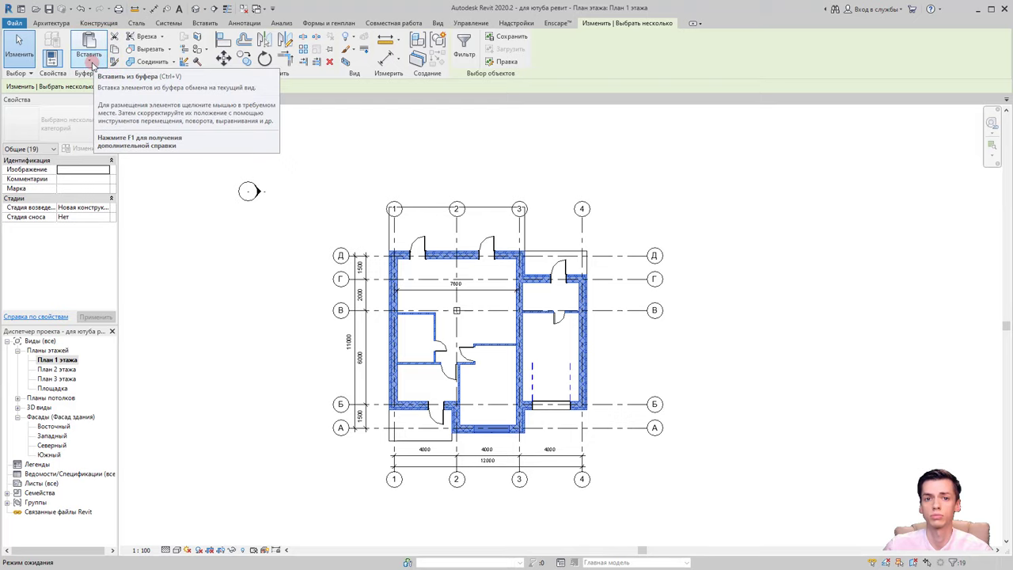
{"action": "left_click", "coordinate": [93, 65]}
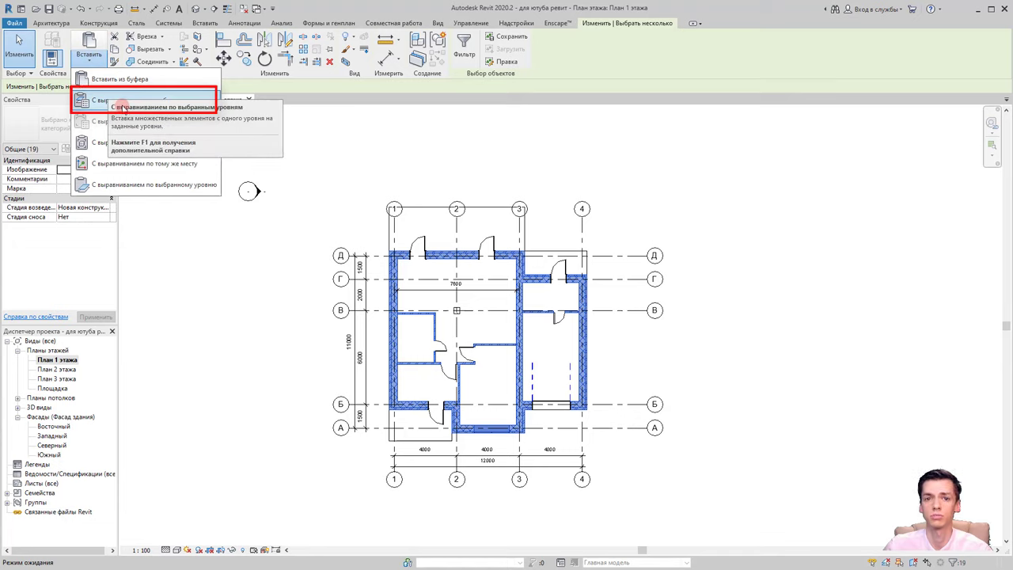
{"action": "left_click", "coordinate": [123, 103]}
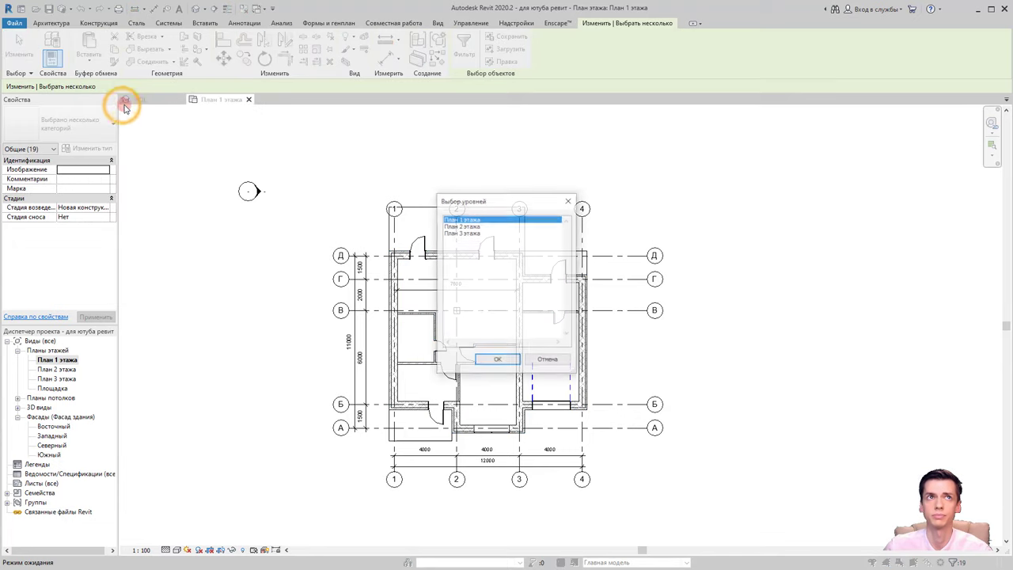
{"action": "left_click", "coordinate": [461, 226]}
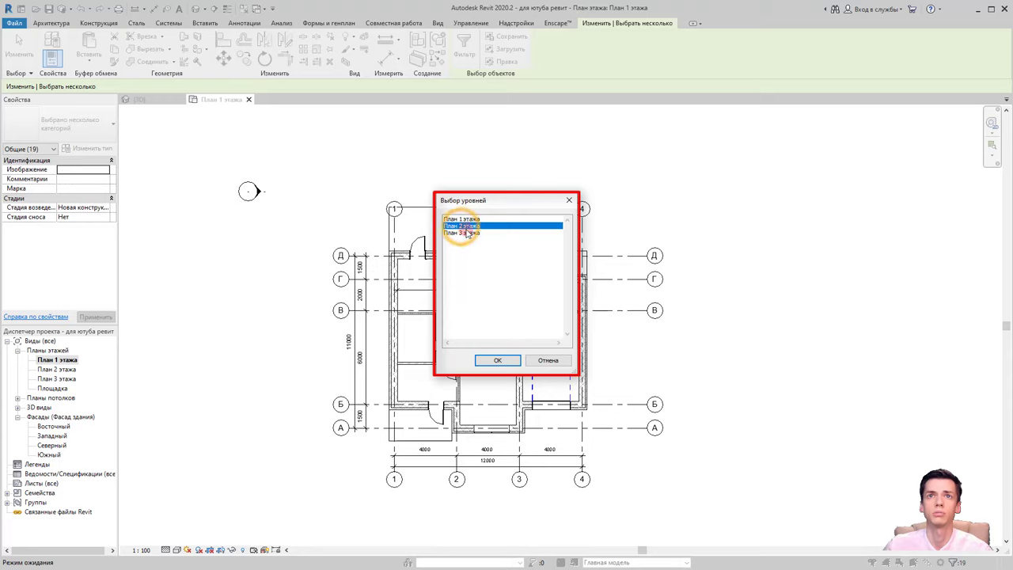
{"action": "left_click", "coordinate": [497, 360]}
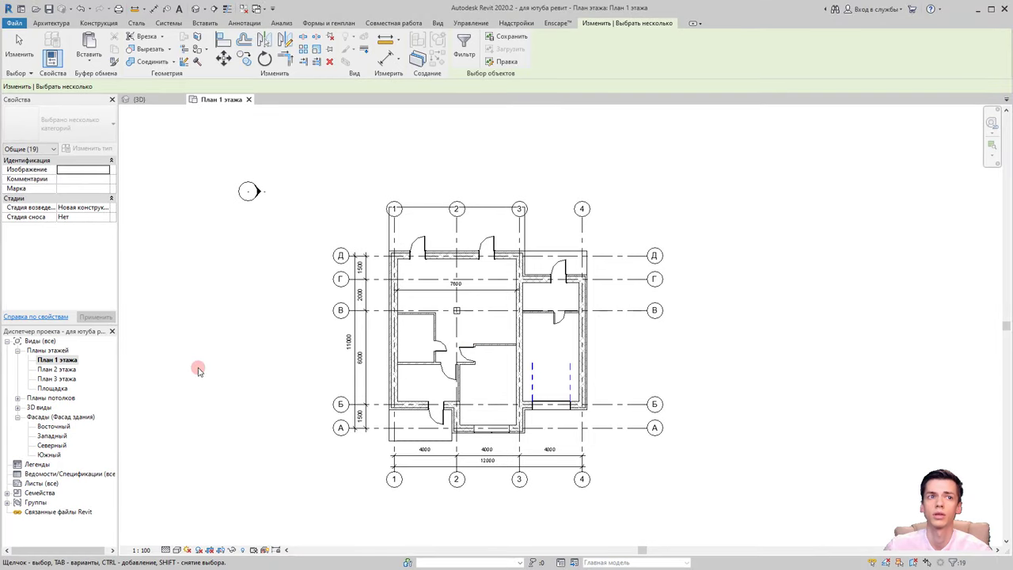
Open План 2 этажа, set Detail Level to Высокий and recentre the plan
{"action": "double_click", "coordinate": [64, 370]}
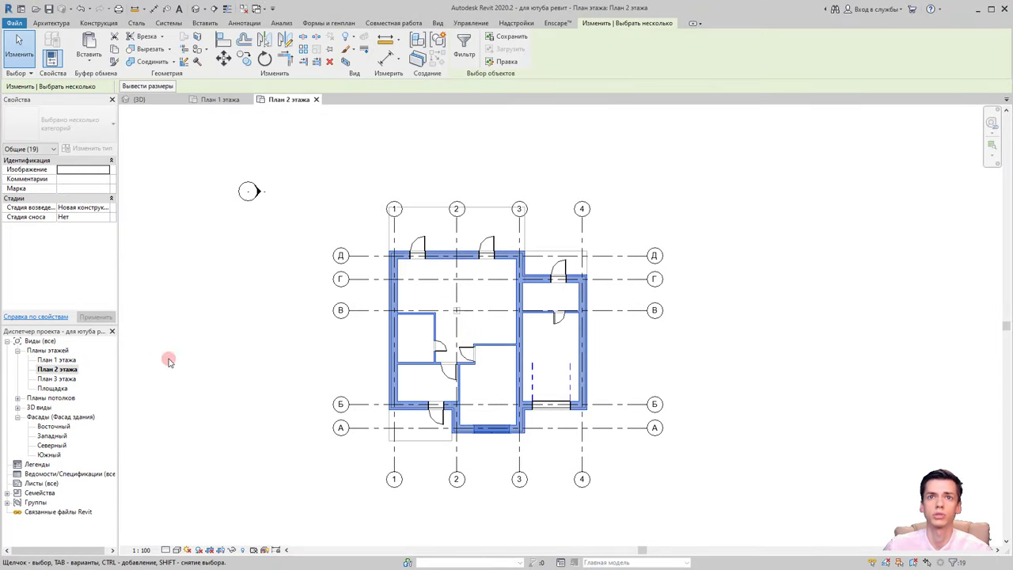
{"action": "left_click", "coordinate": [253, 362]}
{"action": "scroll", "coordinate": [294, 360], "scroll_direction": "up", "scroll_amount": 2}
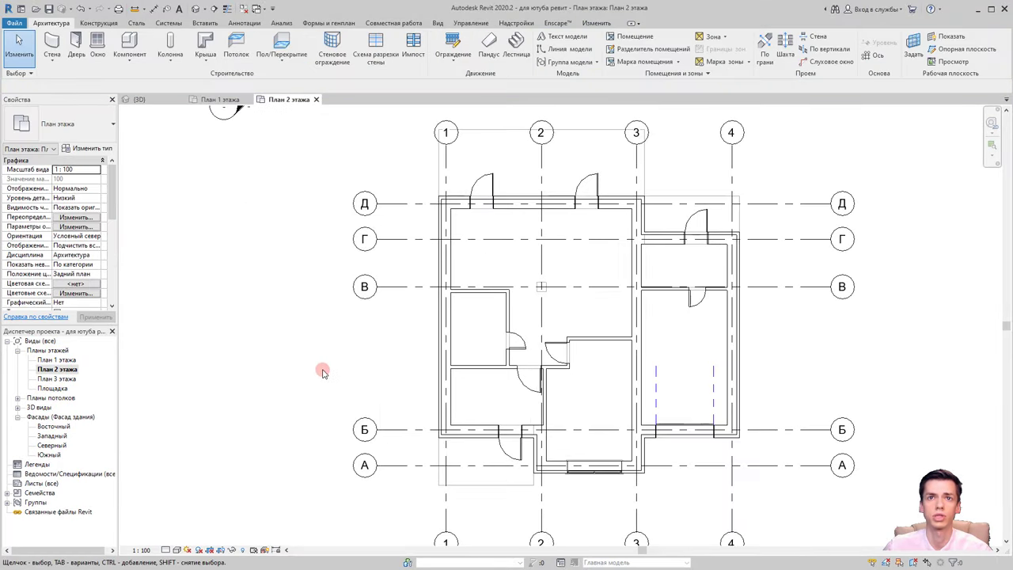
{"action": "left_click", "coordinate": [168, 549]}
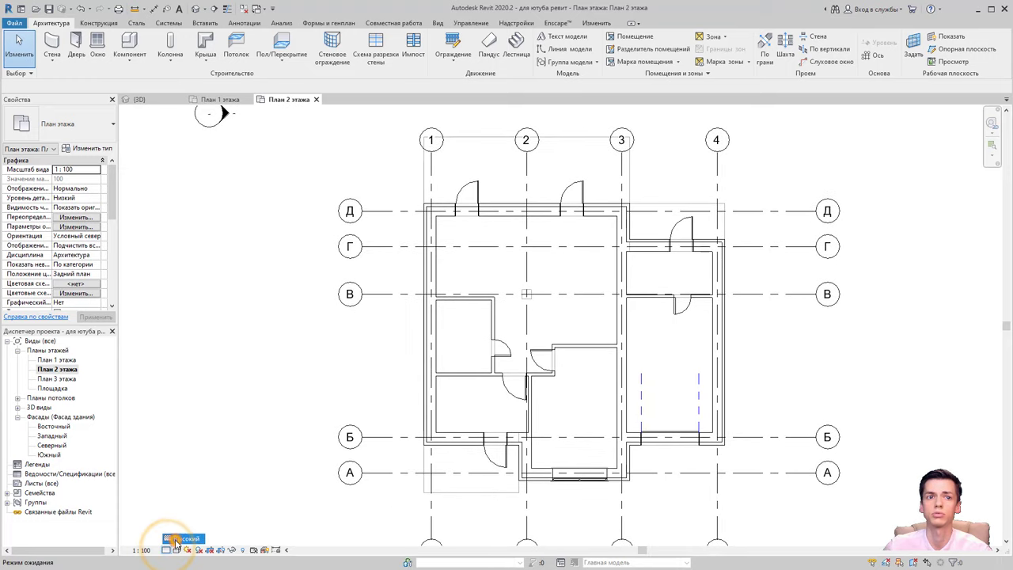
{"action": "left_click", "coordinate": [183, 539]}
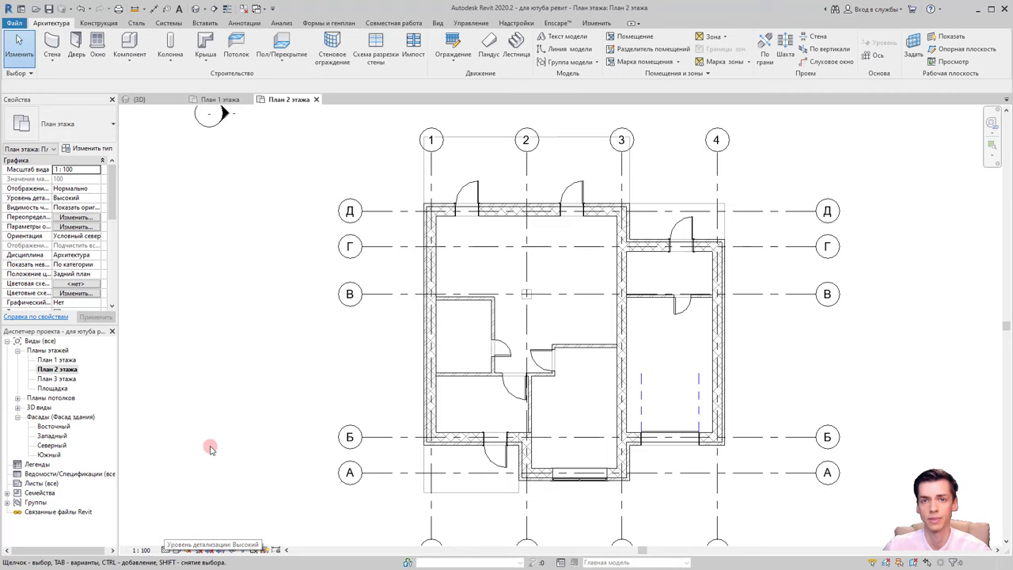
{"action": "middle_click_drag", "start_coordinate": [349, 430], "coordinate": [319, 430]}
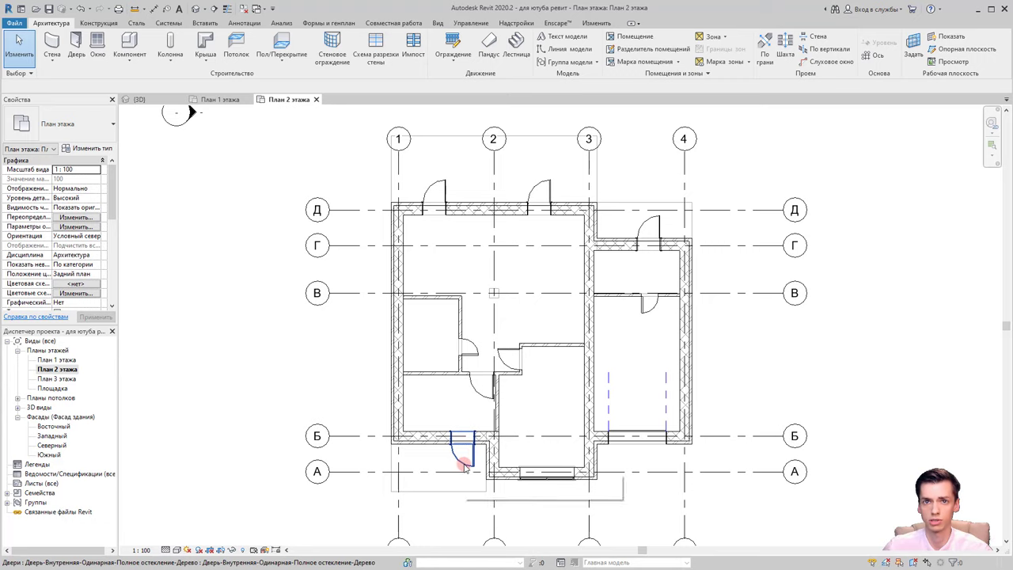
{"action": "middle_click_drag", "start_coordinate": [476, 420], "coordinate": [459, 427]}
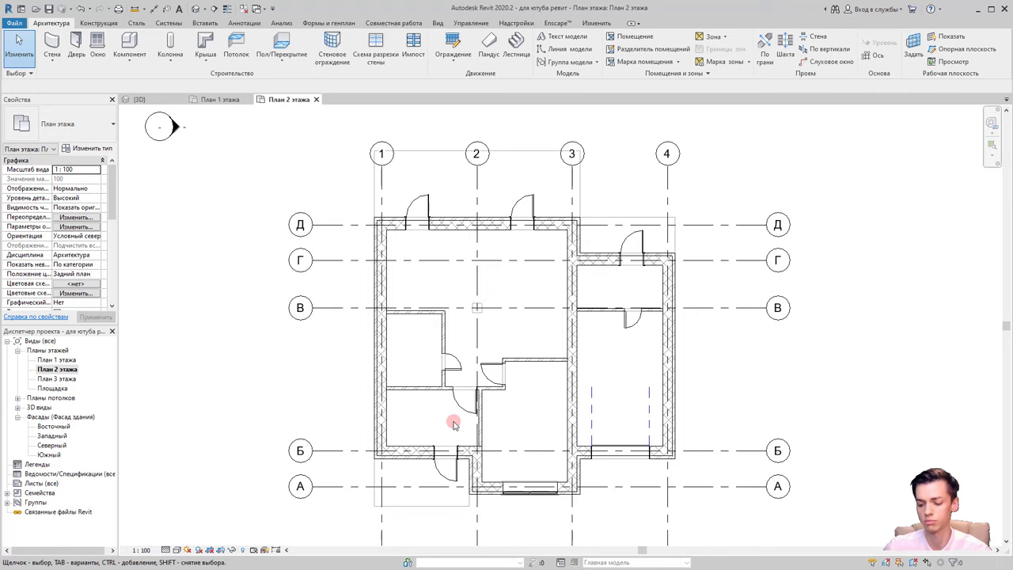
{"action": "middle_click_drag", "start_coordinate": [453, 425], "coordinate": [461, 424]}
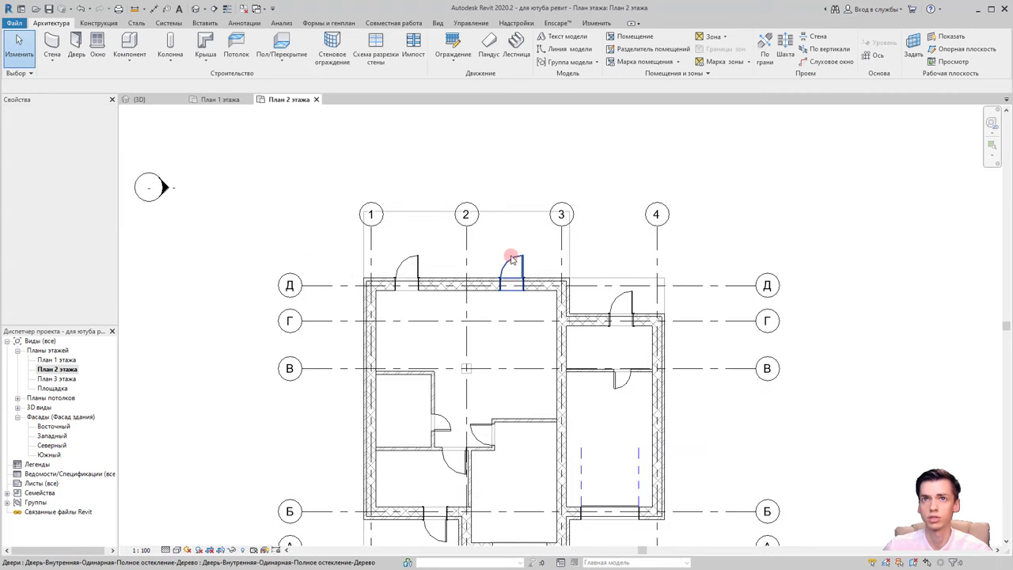
Delete the two doors in the top wall between axes 1–2 and 2–3
{"action": "left_click", "coordinate": [512, 267]}
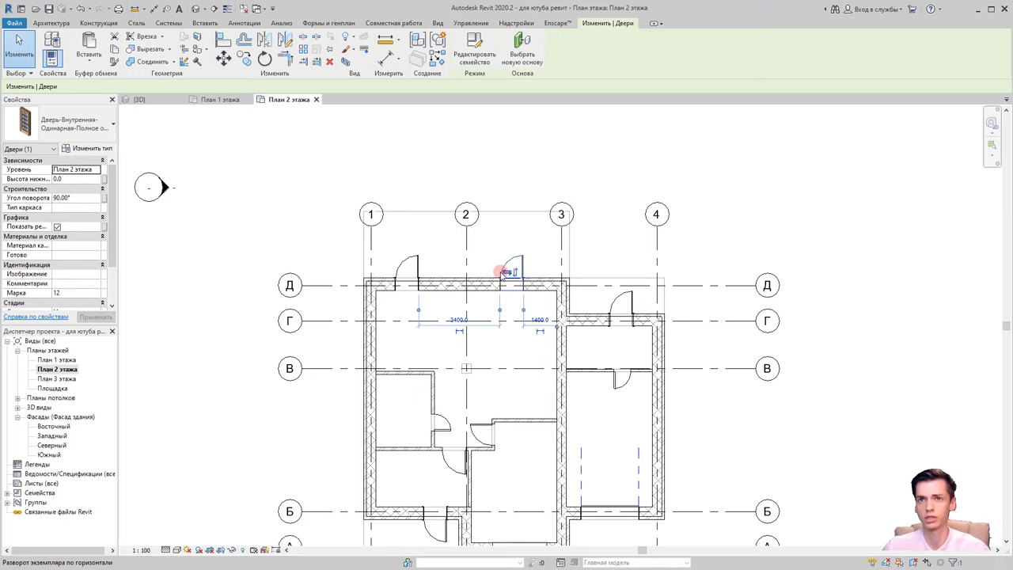
{"action": "key", "text": "Escape"}
{"action": "left_click", "coordinate": [413, 260]}
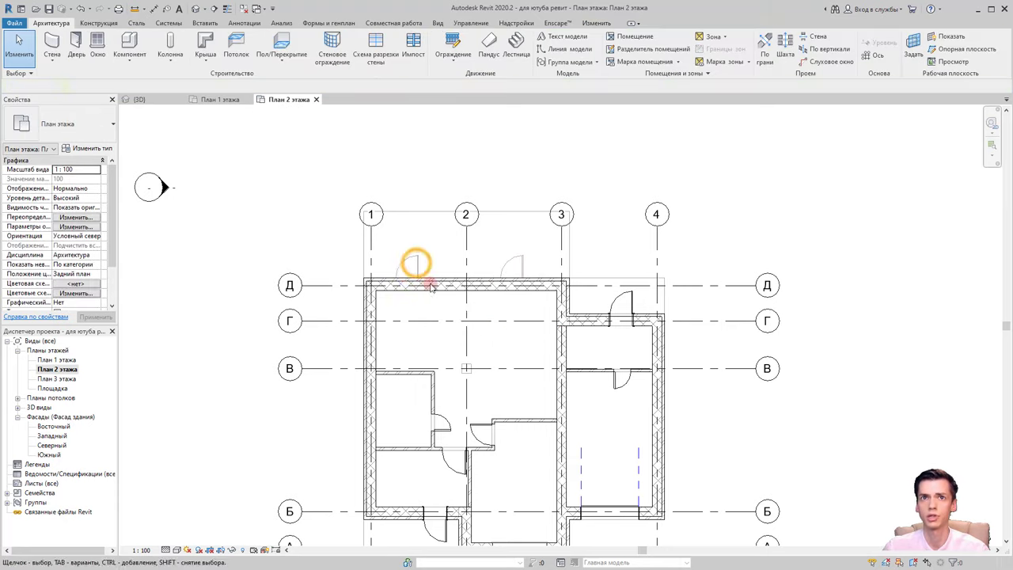
{"action": "key", "text": "Delete"}
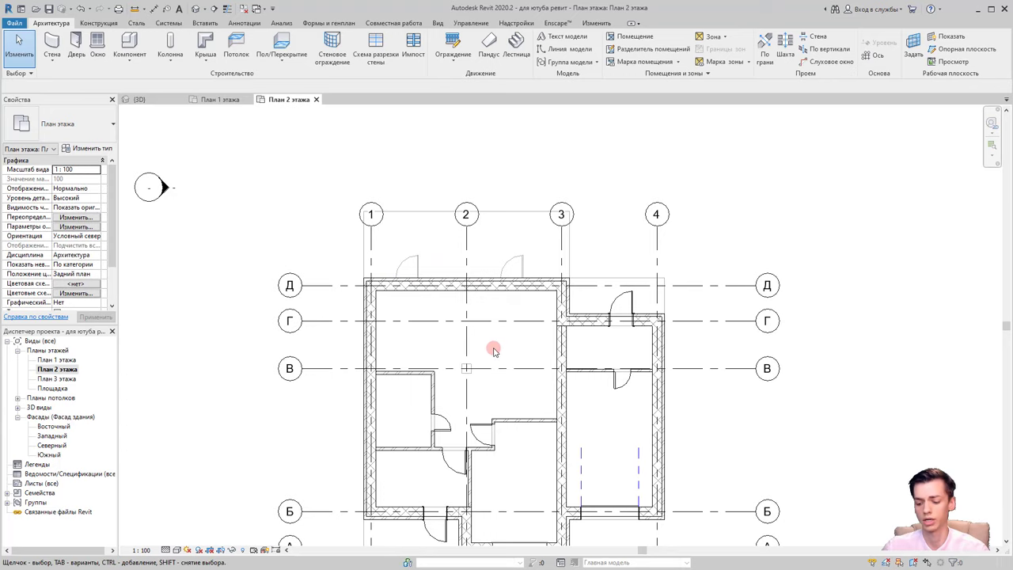
Delete the right-wing walls on grid 4 and on axes Г, В and Б
{"action": "key", "text": "Delete"}
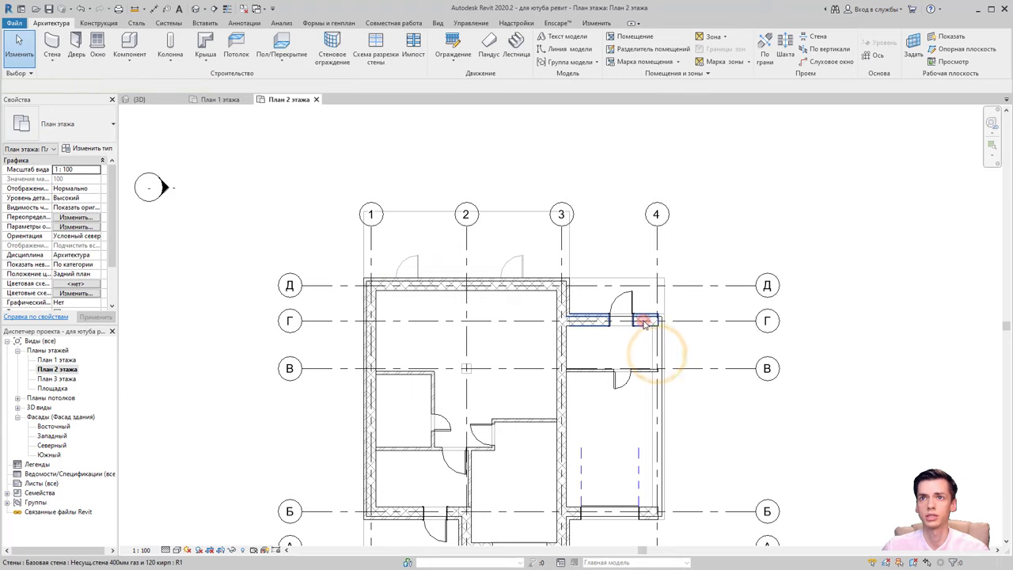
{"action": "left_click", "coordinate": [644, 320]}
{"action": "key", "text": "Delete"}
{"action": "left_click", "coordinate": [588, 372]}
{"action": "key", "text": "Delete"}
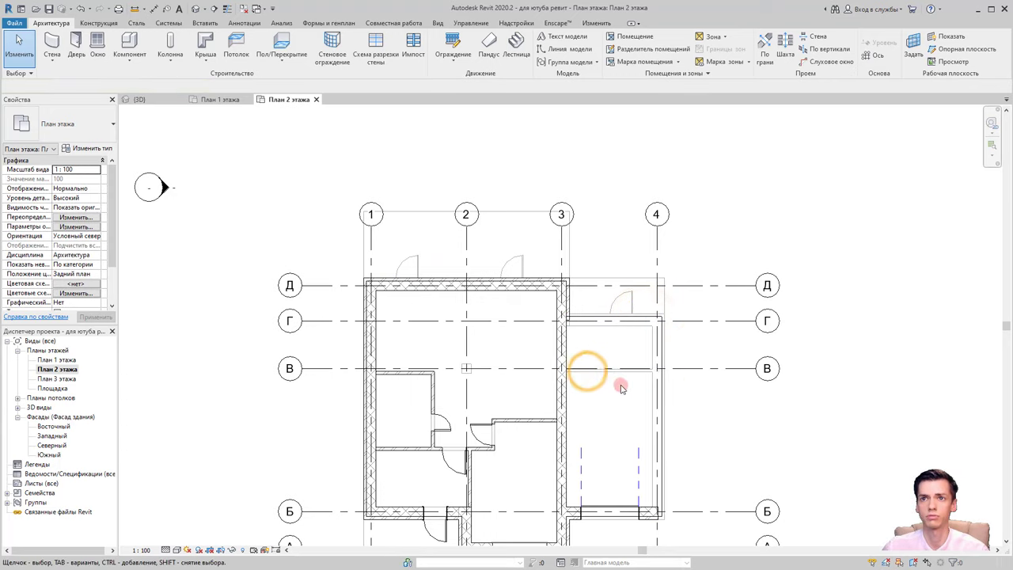
{"action": "scroll", "coordinate": [643, 507], "scroll_direction": "up", "scroll_amount": 1}
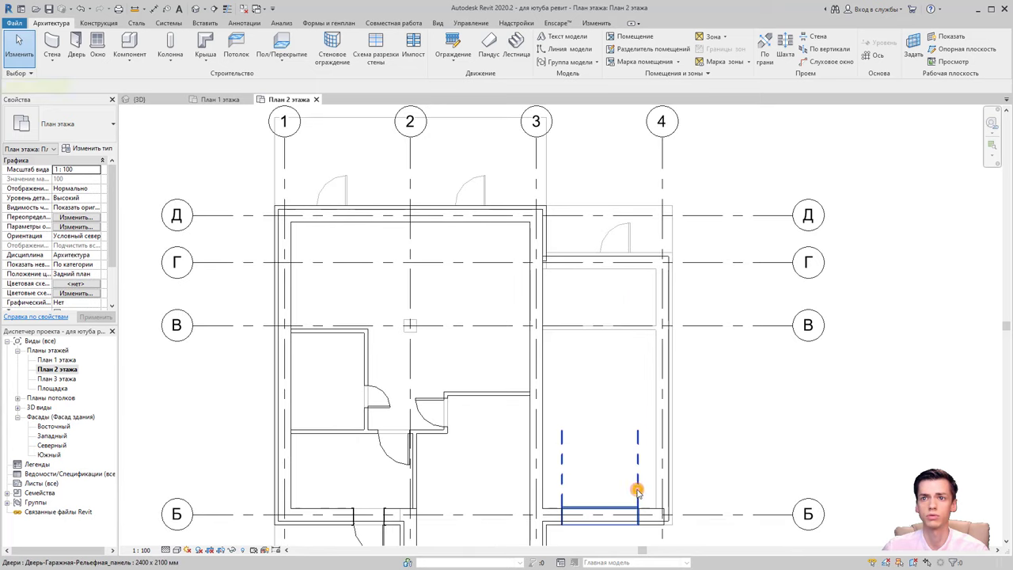
{"action": "left_click", "coordinate": [644, 513]}
{"action": "key", "text": "Delete"}
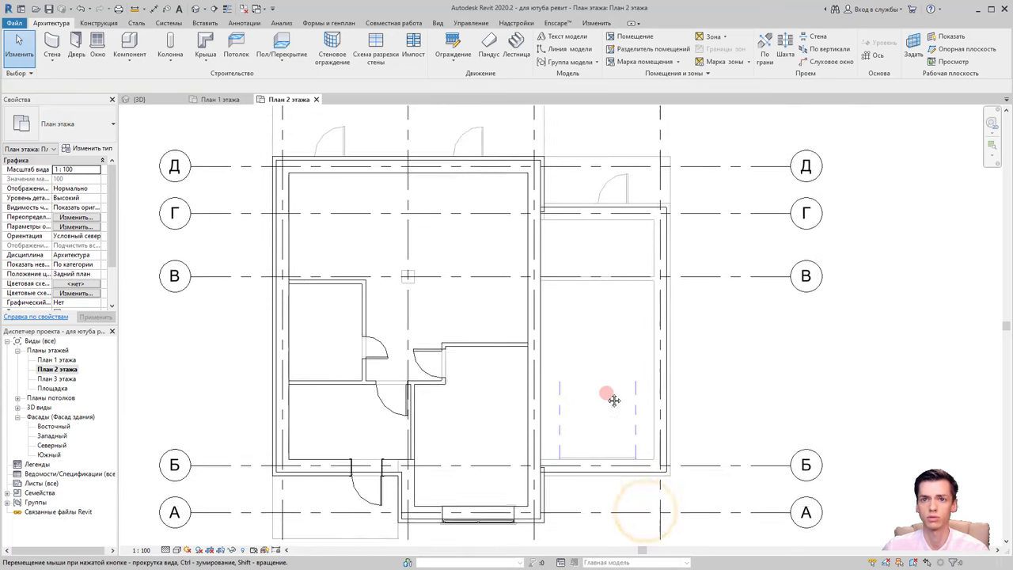
{"action": "middle_click_drag", "start_coordinate": [612, 482], "coordinate": [581, 393]}
{"action": "left_click", "coordinate": [532, 390]}
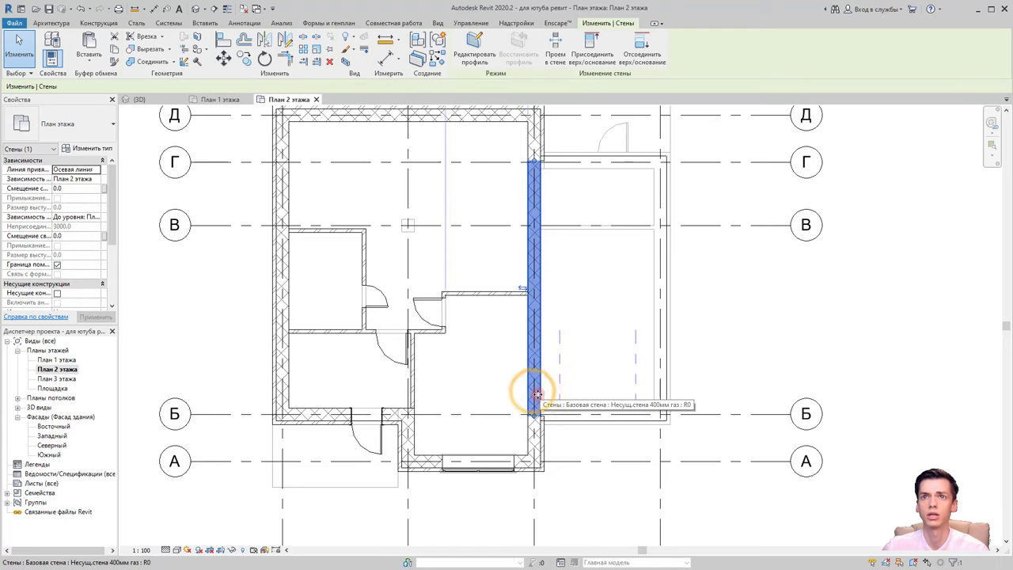
Change the wall to 'Несущ.стена 400мм газ и 120 кирп' and flip its orientation
{"action": "left_click", "coordinate": [92, 127]}
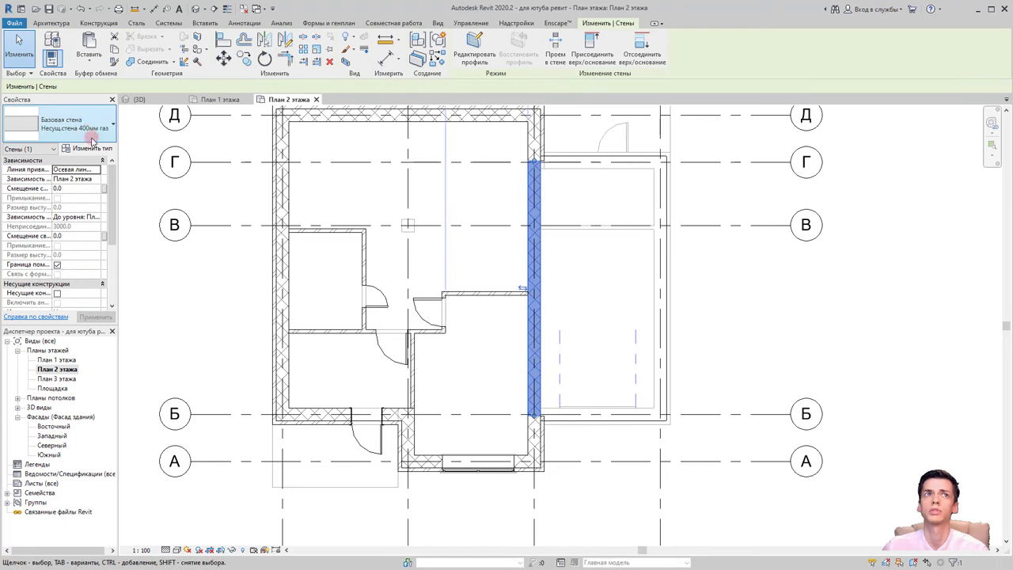
{"action": "left_click", "coordinate": [39, 129]}
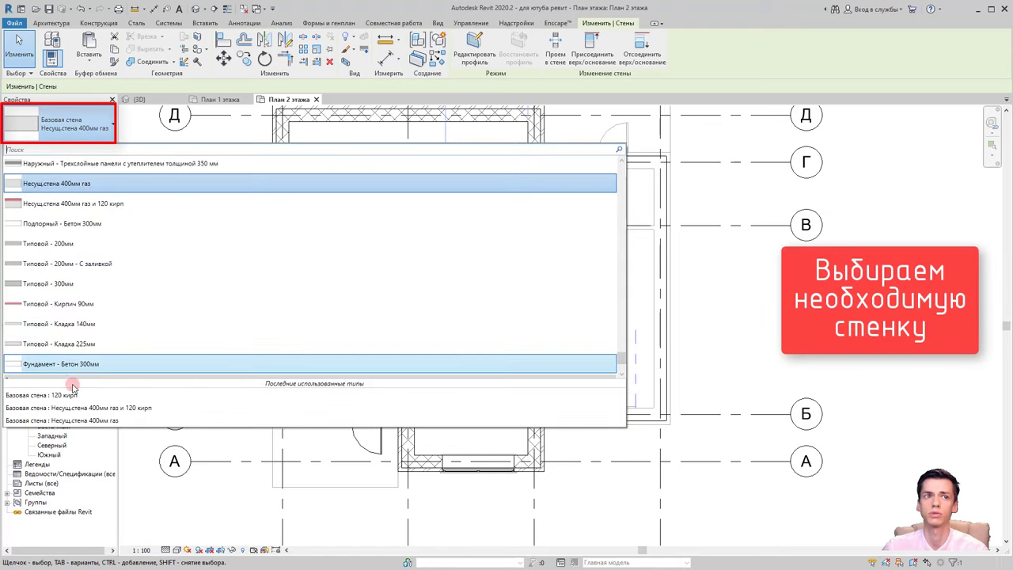
{"action": "left_click", "coordinate": [89, 408]}
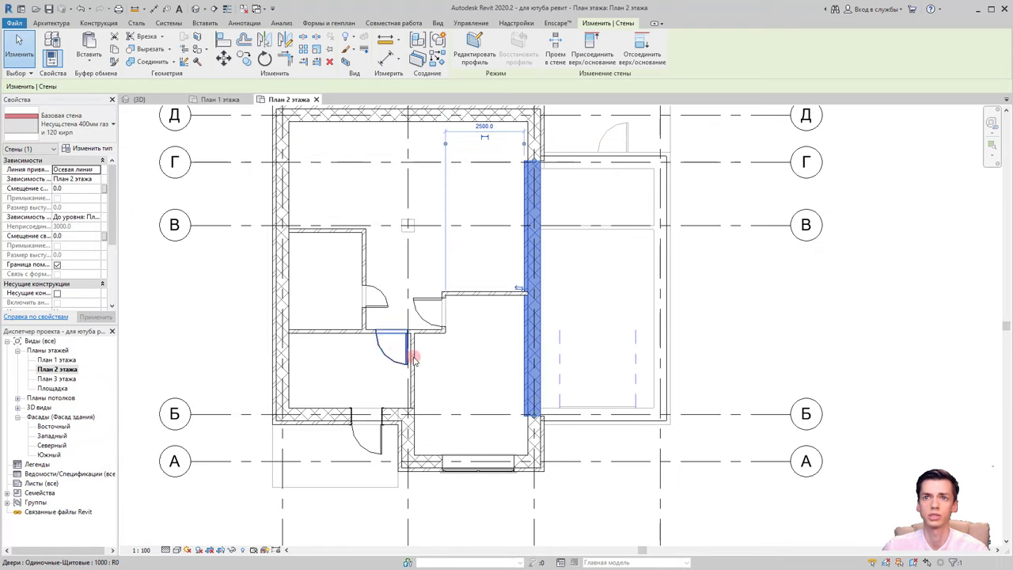
{"action": "key", "text": "space"}
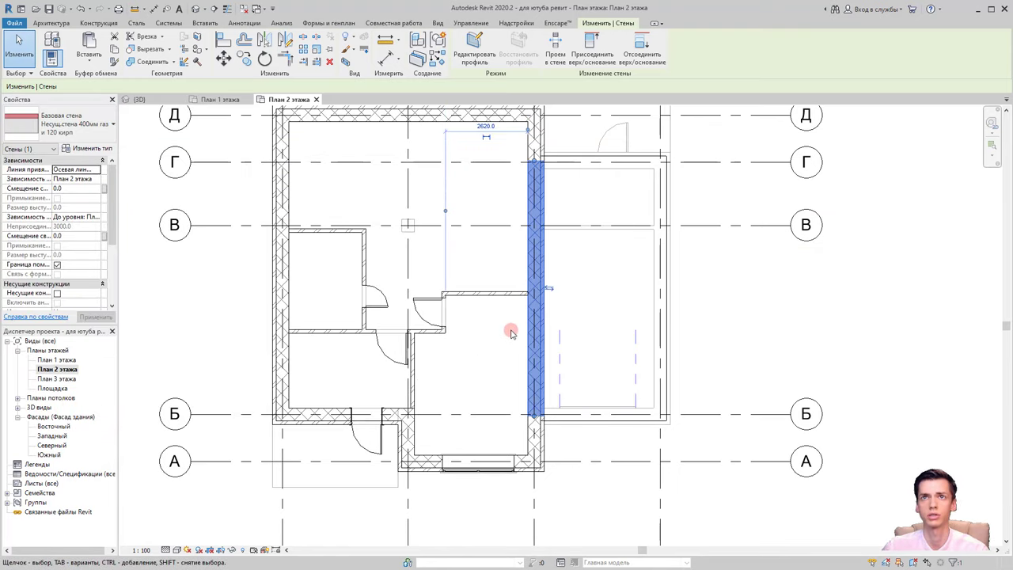
Drag the wall's top end to grid Г
{"action": "left_click", "coordinate": [559, 208]}
{"action": "left_click", "coordinate": [537, 175]}
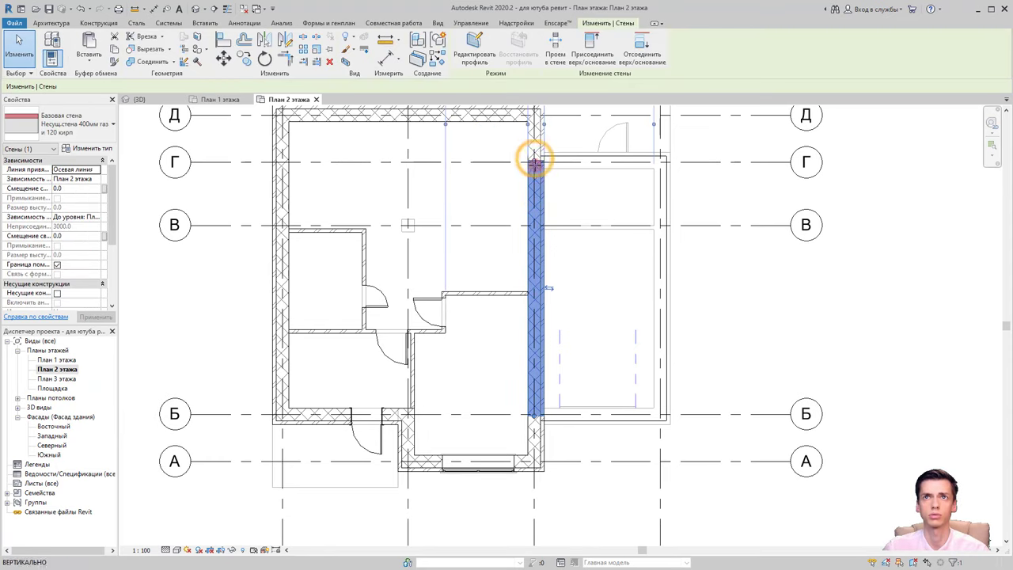
{"action": "mouse_move", "coordinate": [537, 161]}
{"action": "left_mouse_down"}
{"action": "mouse_move", "coordinate": [535, 194]}
{"action": "mouse_move", "coordinate": [535, 160]}
{"action": "left_mouse_up"}
{"action": "scroll", "coordinate": [535, 158], "scroll_direction": "up", "scroll_amount": 1}
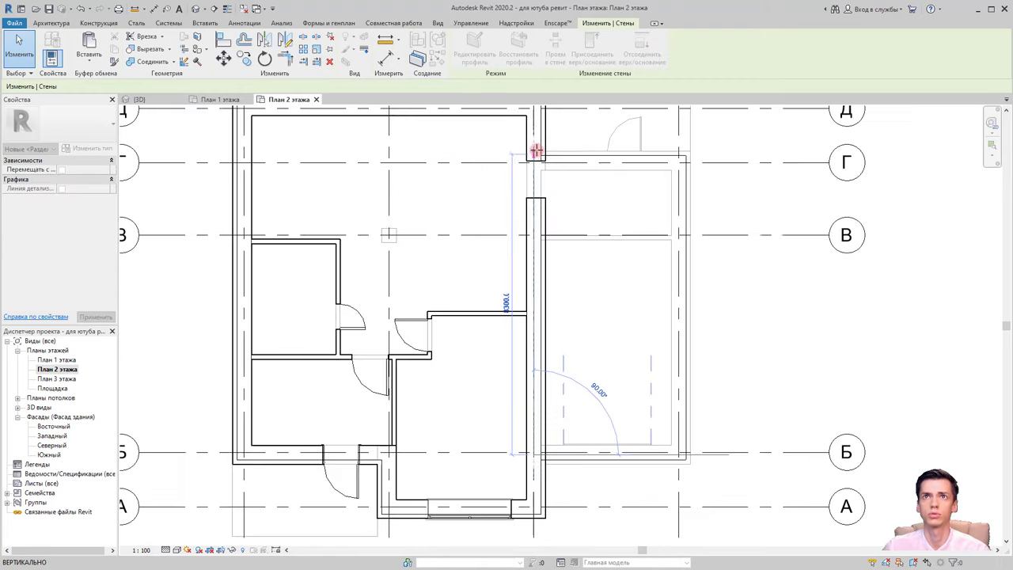
{"action": "scroll", "coordinate": [536, 152], "scroll_direction": "up", "scroll_amount": 1}
{"action": "scroll", "coordinate": [527, 151], "scroll_direction": "up", "scroll_amount": 1}
{"action": "scroll", "coordinate": [522, 229], "scroll_direction": "up", "scroll_amount": 2}
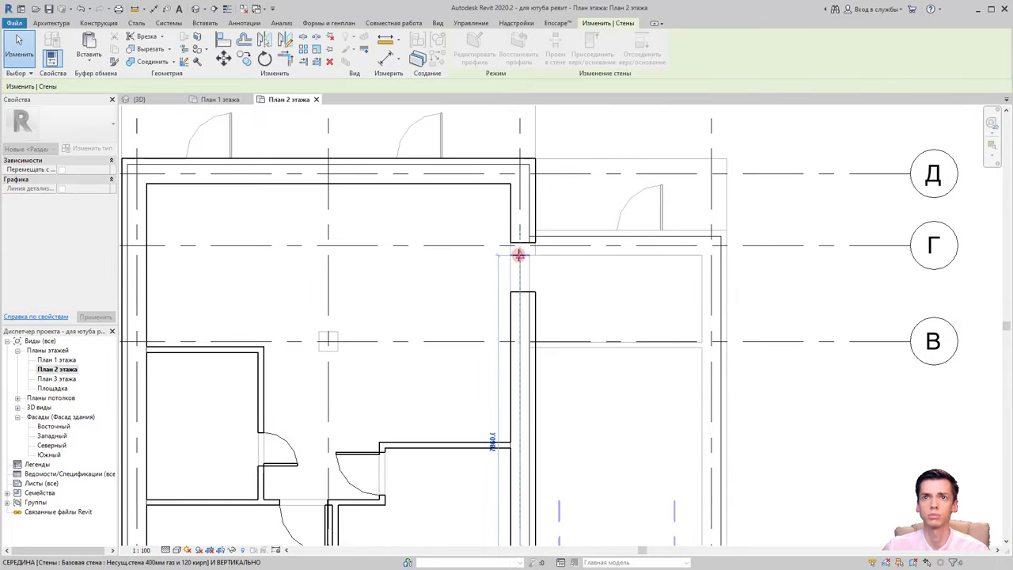
{"action": "left_click_drag", "start_coordinate": [519, 240], "coordinate": [519, 245]}
Inspect the wall joins at the grid Г junction and bring the full plan back into view
{"action": "left_click", "coordinate": [519, 239]}
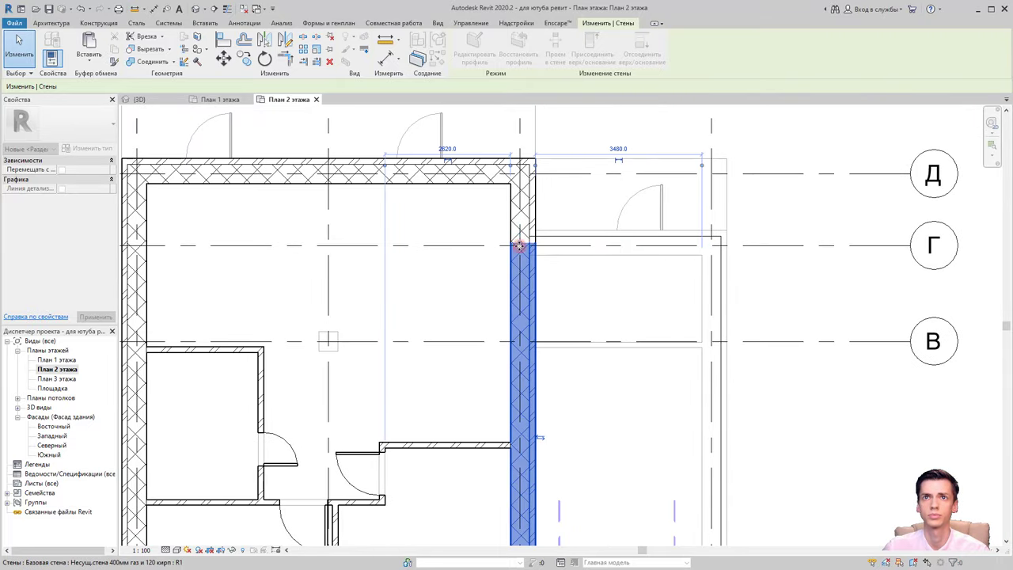
{"action": "scroll", "coordinate": [519, 240], "scroll_direction": "up", "scroll_amount": 3}
{"action": "scroll", "coordinate": [521, 239], "scroll_direction": "up", "scroll_amount": 1}
{"action": "left_click", "coordinate": [583, 230]}
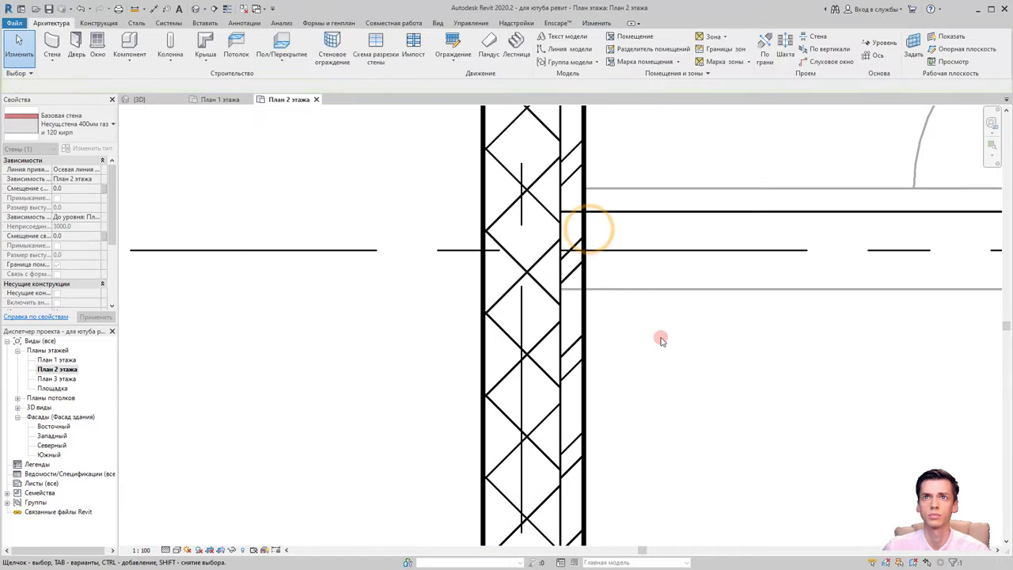
{"action": "left_click", "coordinate": [583, 228]}
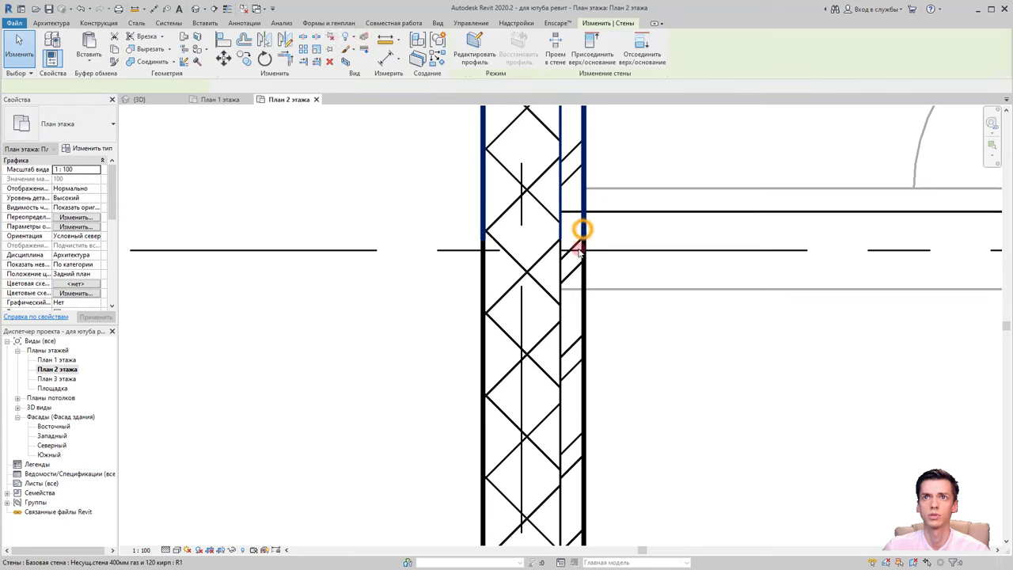
{"action": "left_click", "coordinate": [588, 317]}
{"action": "left_click", "coordinate": [585, 321]}
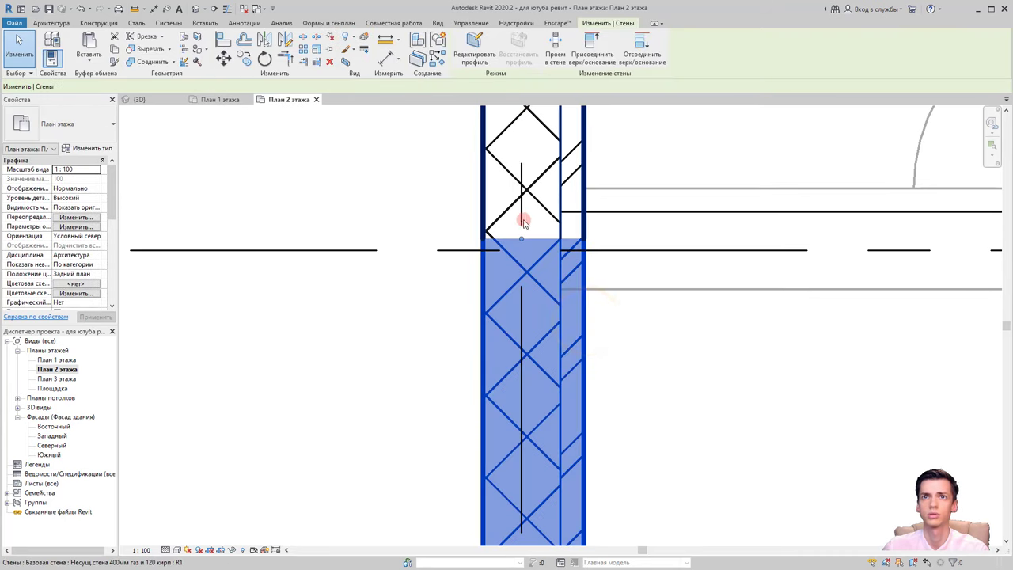
{"action": "scroll", "coordinate": [523, 217], "scroll_direction": "up", "scroll_amount": 1}
{"action": "left_click", "coordinate": [617, 231]}
{"action": "scroll", "coordinate": [616, 232], "scroll_direction": "up", "scroll_amount": 2}
{"action": "scroll", "coordinate": [638, 283], "scroll_direction": "up", "scroll_amount": 3}
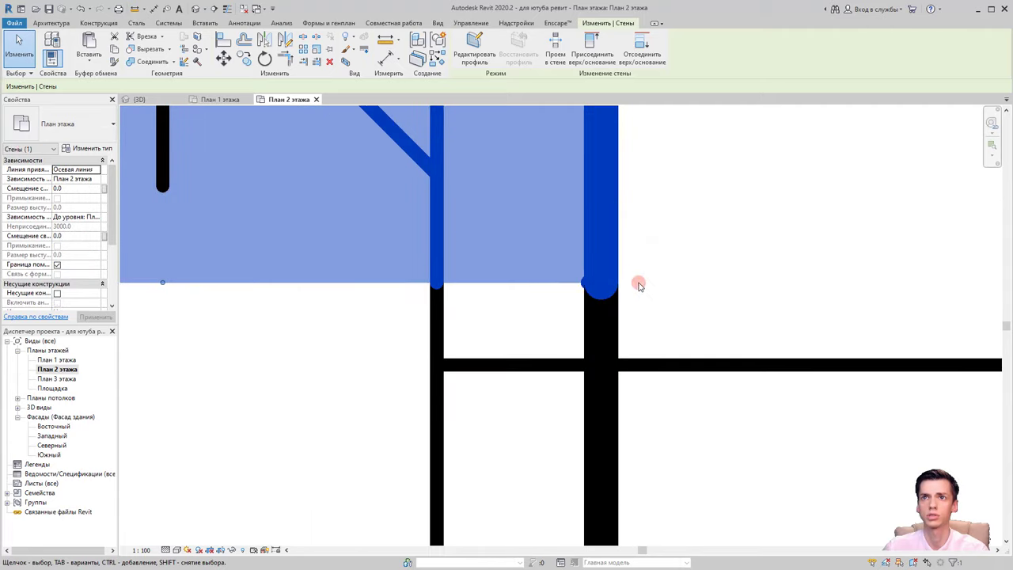
{"action": "left_click", "coordinate": [640, 284]}
{"action": "scroll", "coordinate": [672, 256], "scroll_direction": "down", "scroll_amount": 2}
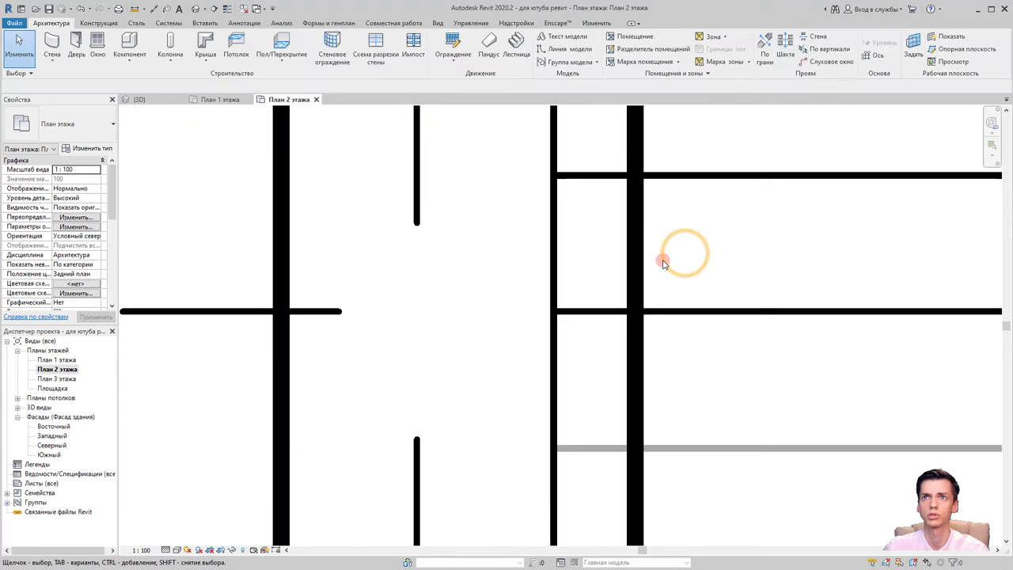
{"action": "scroll", "coordinate": [668, 255], "scroll_direction": "down", "scroll_amount": 2}
{"action": "mouse_move", "coordinate": [644, 317]}
{"action": "middle_mouse_down"}
{"action": "mouse_move", "coordinate": [664, 362]}
{"action": "mouse_move", "coordinate": [651, 283]}
{"action": "middle_mouse_up"}
{"action": "scroll", "coordinate": [647, 306], "scroll_direction": "down", "scroll_amount": 3}
{"action": "scroll", "coordinate": [646, 362], "scroll_direction": "down", "scroll_amount": 2}
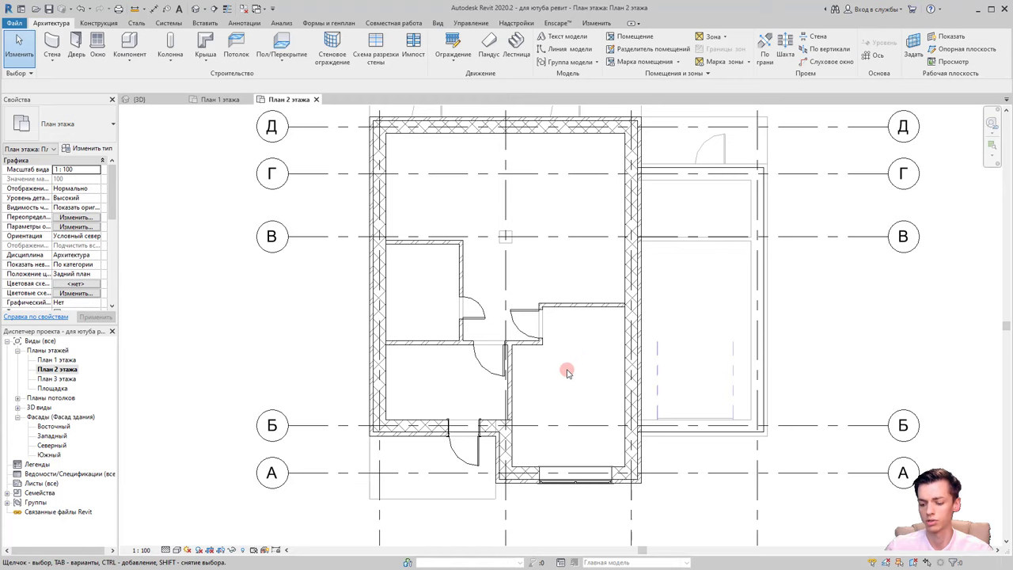
{"action": "left_click", "coordinate": [418, 428]}
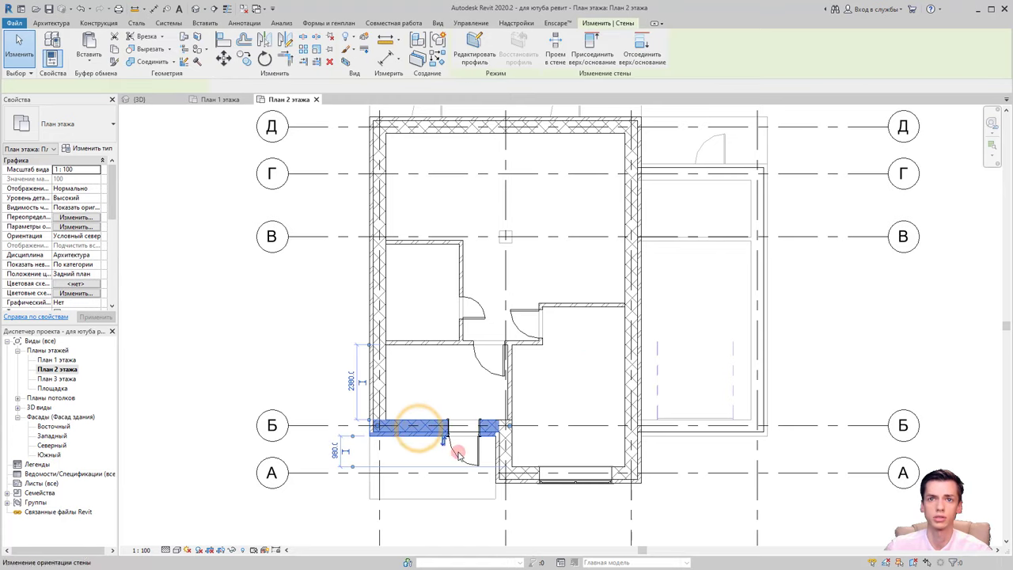
{"action": "left_click", "coordinate": [492, 440]}
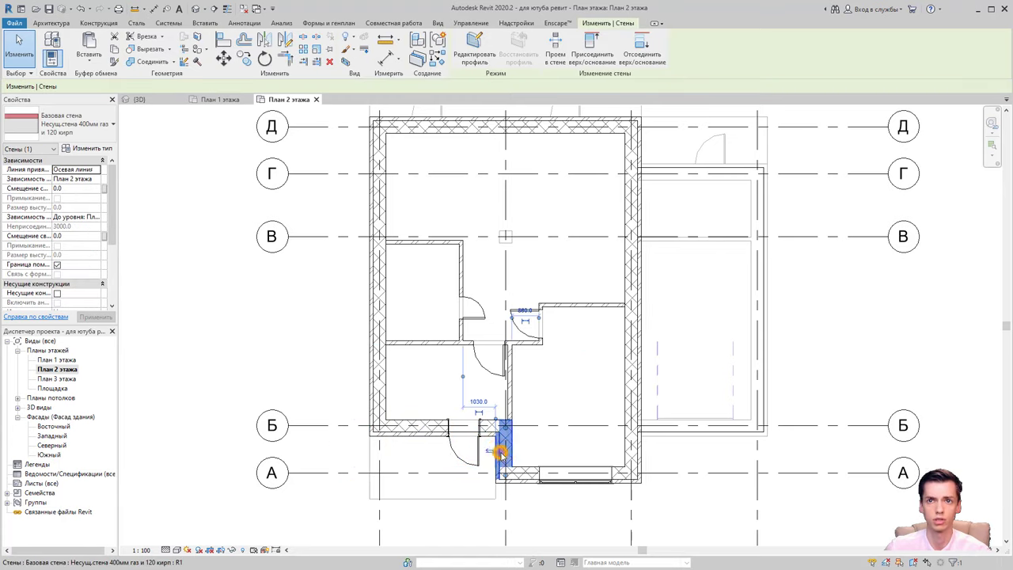
{"action": "key", "text": "Escape"}
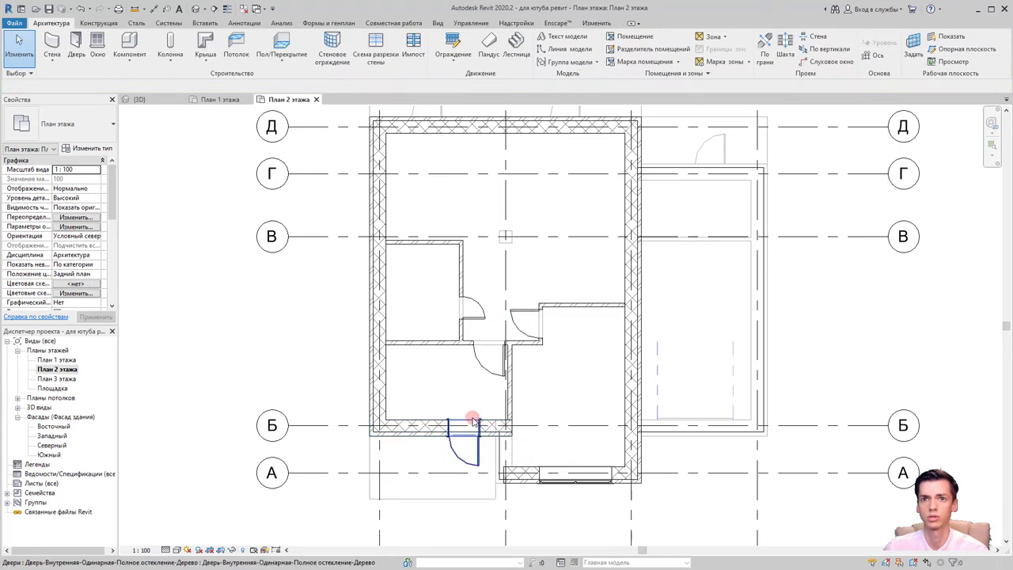
{"action": "left_click", "coordinate": [486, 427]}
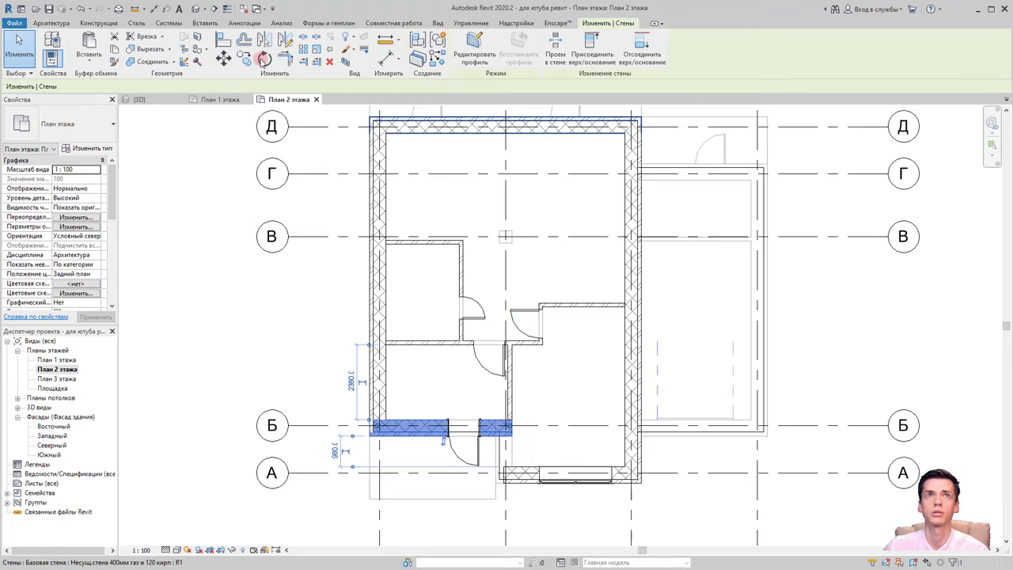
{"action": "left_click", "coordinate": [223, 40]}
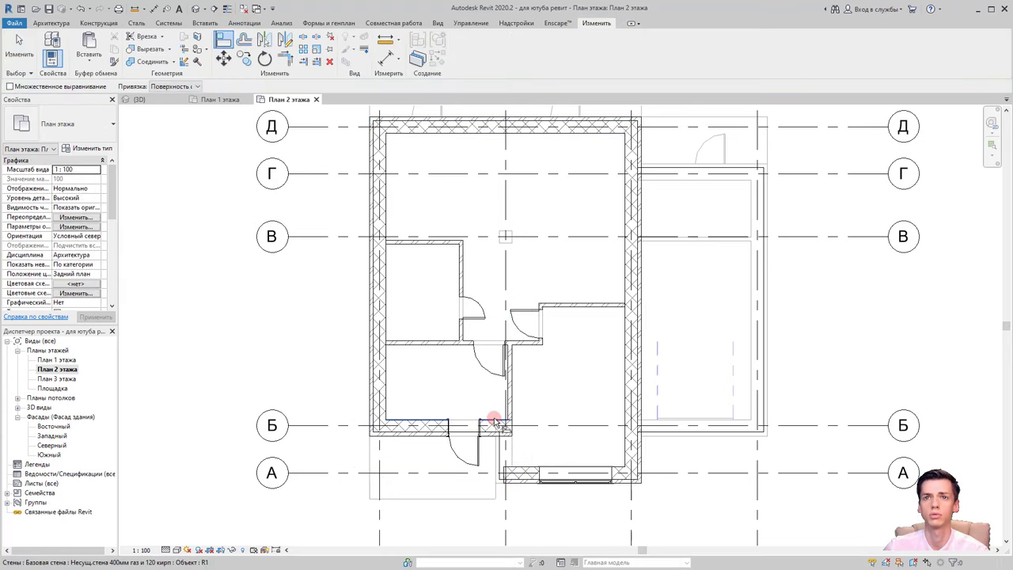
{"action": "left_click", "coordinate": [521, 467]}
{"action": "left_click", "coordinate": [490, 425]}
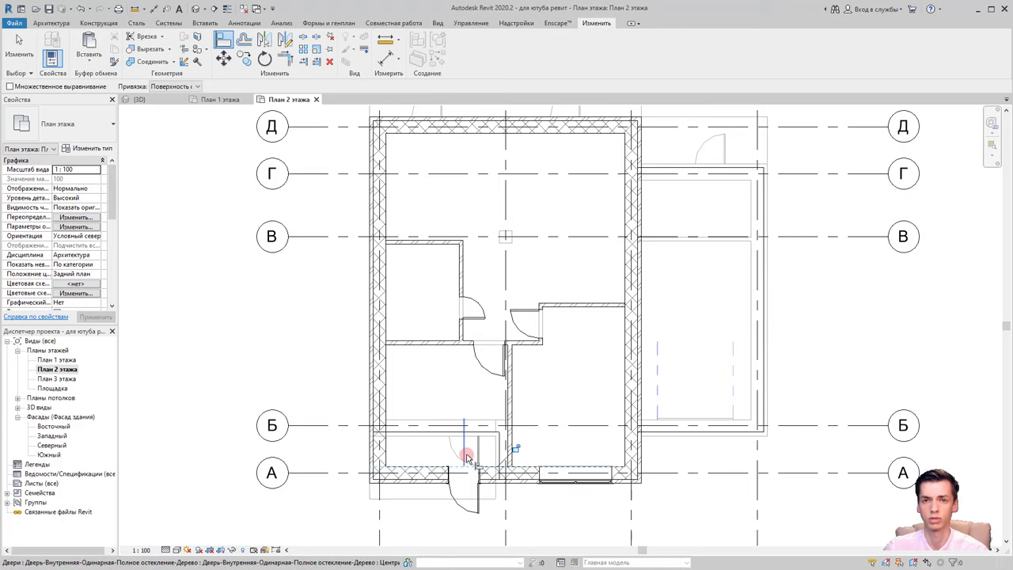
{"action": "key", "text": "ctrl+z"}
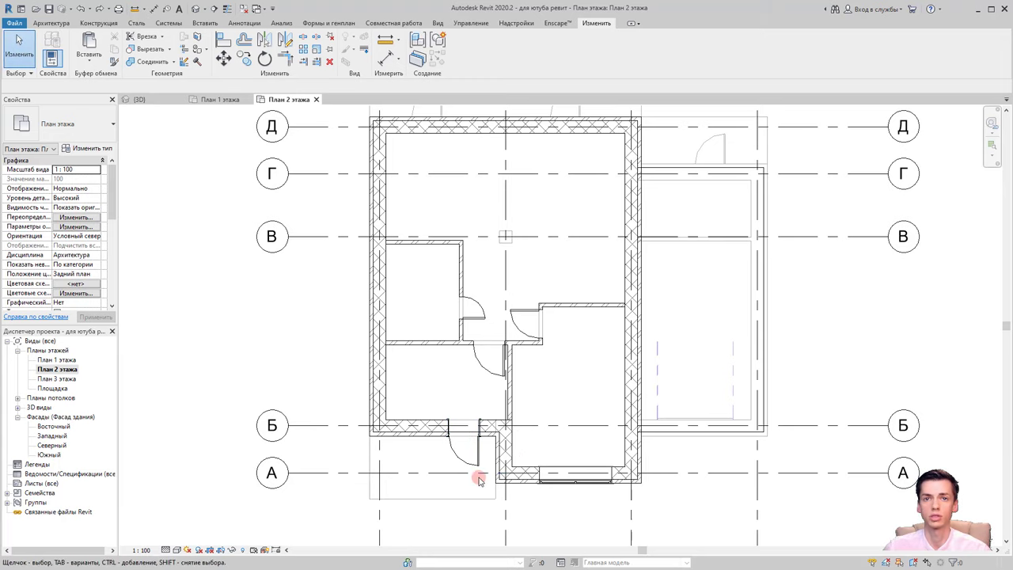
Delete the short wall by the entrance and align the grid Б door wall to grid А's wall face
{"action": "left_click", "coordinate": [513, 450]}
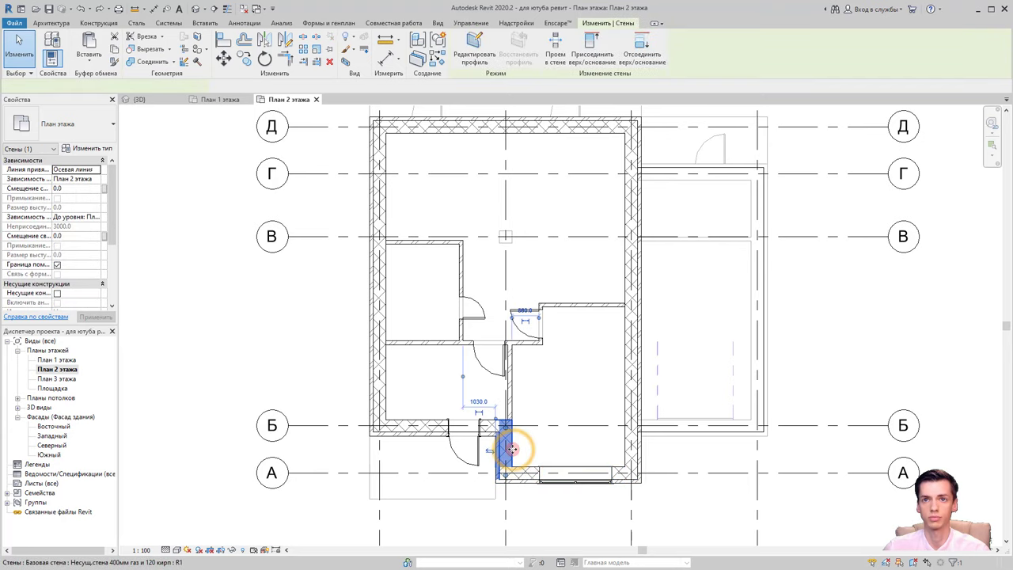
{"action": "key", "text": "Delete"}
{"action": "left_click", "coordinate": [495, 424]}
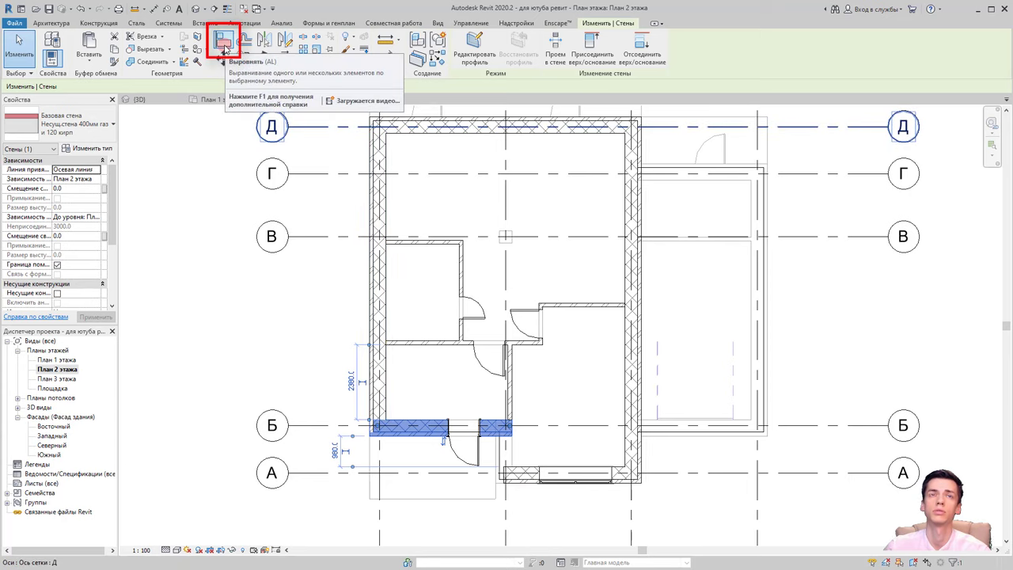
{"action": "left_click", "coordinate": [224, 49]}
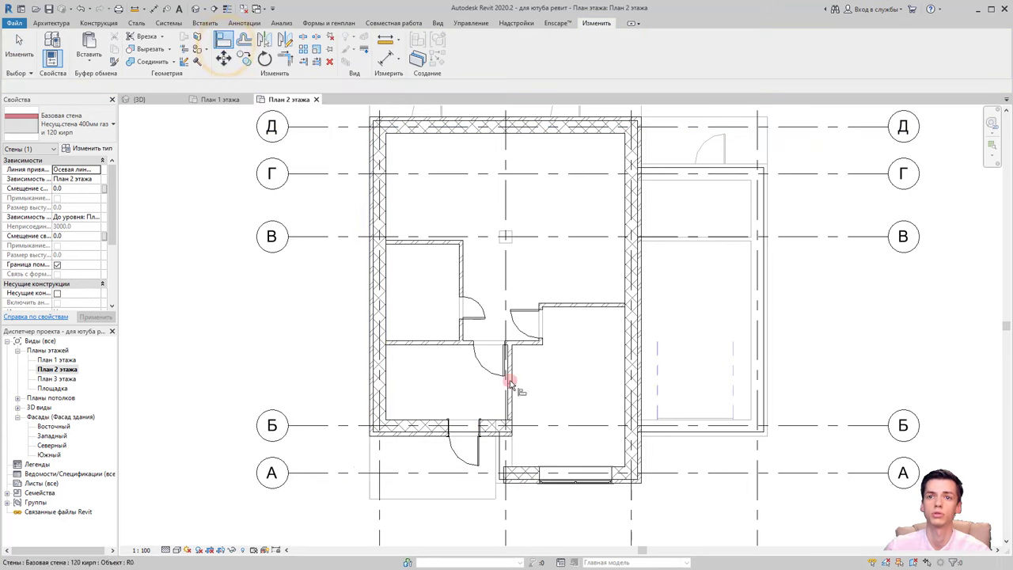
{"action": "left_click", "coordinate": [522, 470]}
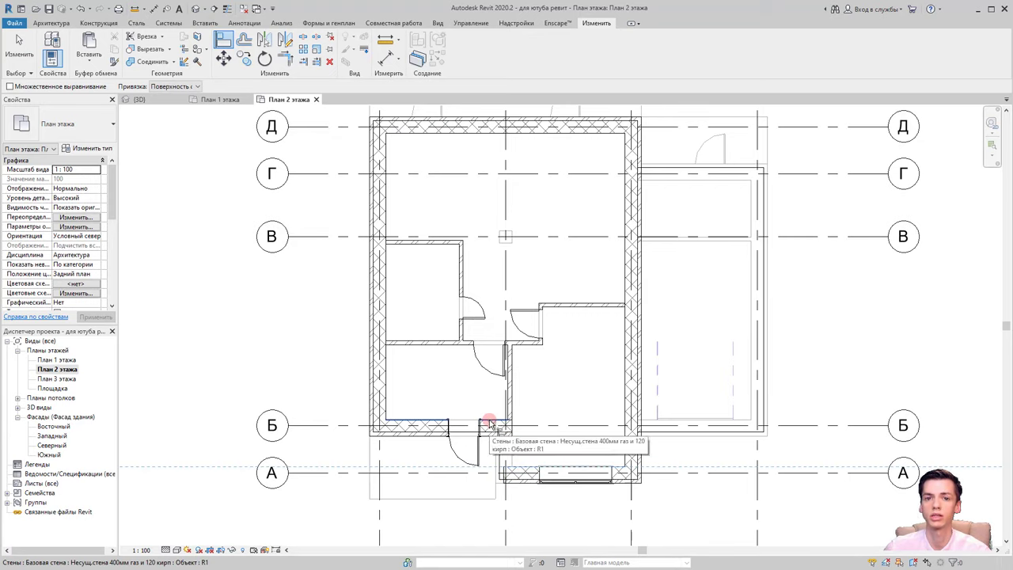
{"action": "left_click", "coordinate": [489, 424]}
{"action": "scroll", "coordinate": [545, 458], "scroll_direction": "up", "scroll_amount": 2}
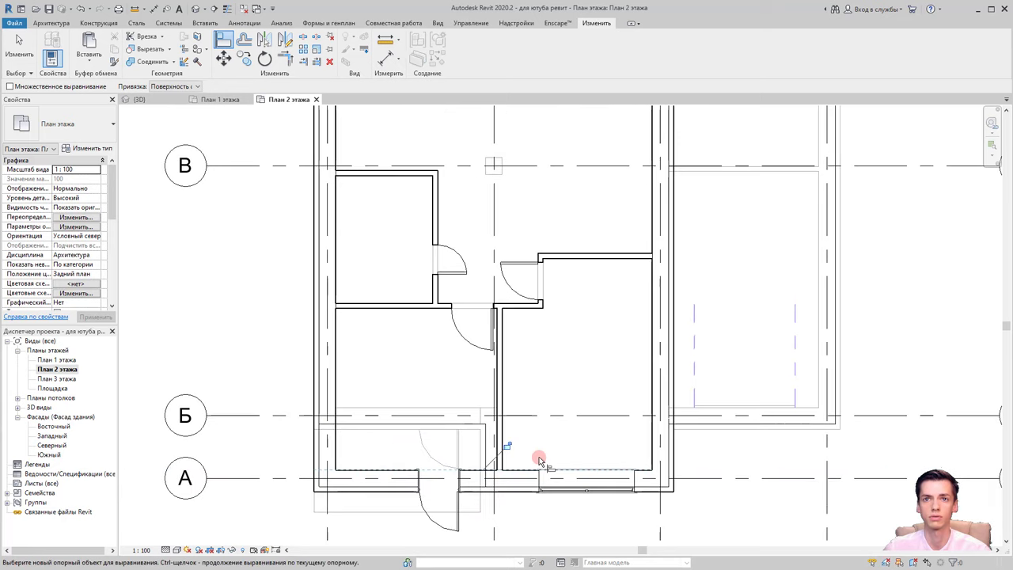
{"action": "scroll", "coordinate": [536, 458], "scroll_direction": "down", "scroll_amount": 1}
{"action": "scroll", "coordinate": [541, 445], "scroll_direction": "down", "scroll_amount": 1}
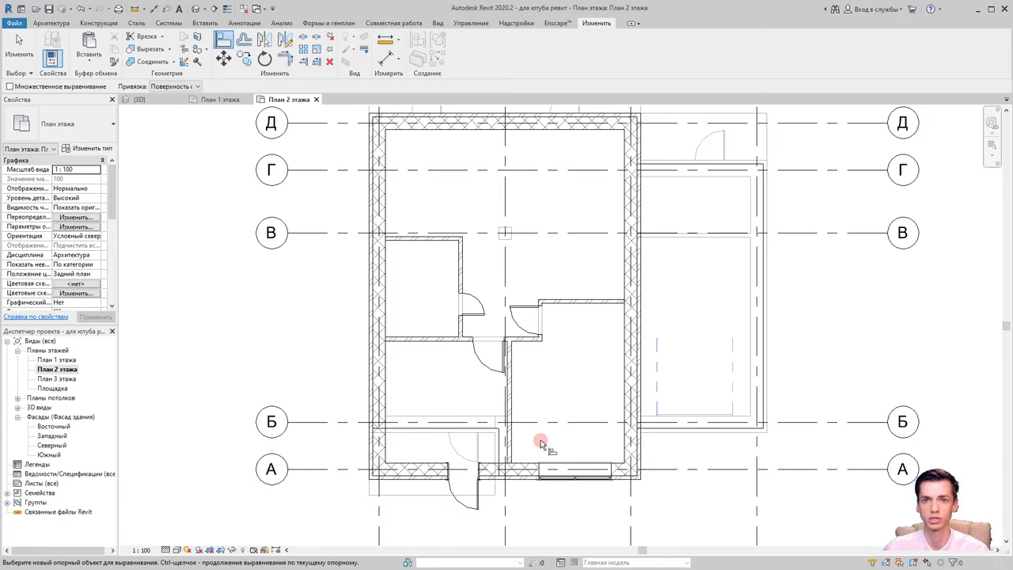
{"action": "key", "text": "Escape"}
{"action": "key", "text": "Escape"}
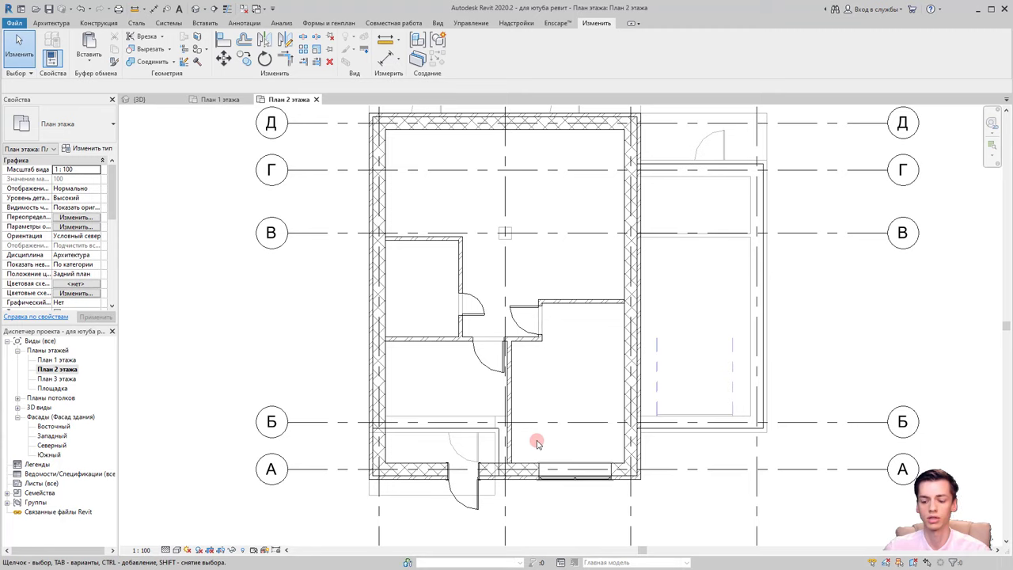
Select all visible walls of the partition type and delete the six interior partitions
{"action": "middle_click_drag", "start_coordinate": [535, 442], "coordinate": [527, 454]}
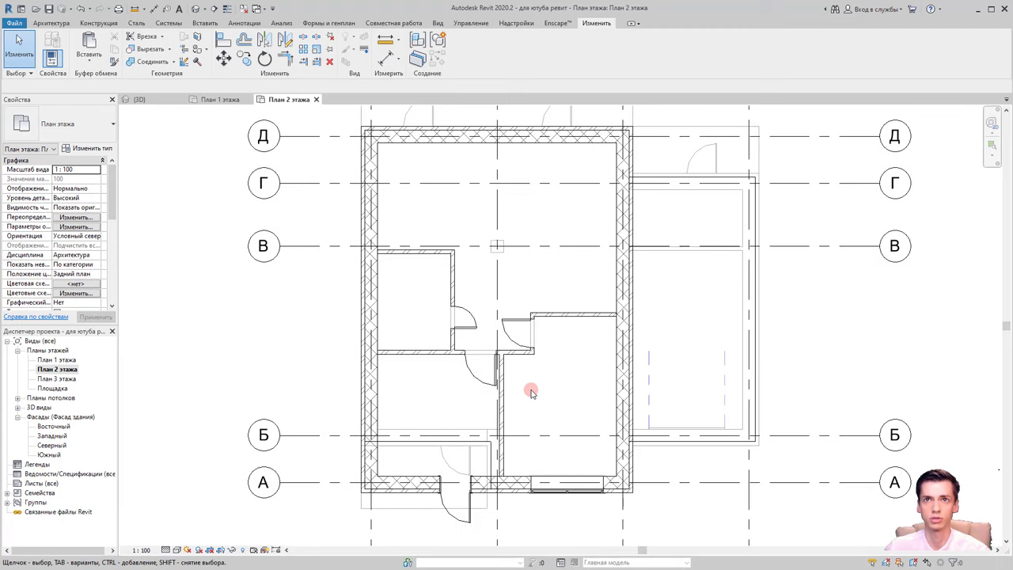
{"action": "left_click_drag", "start_coordinate": [550, 387], "coordinate": [424, 255]}
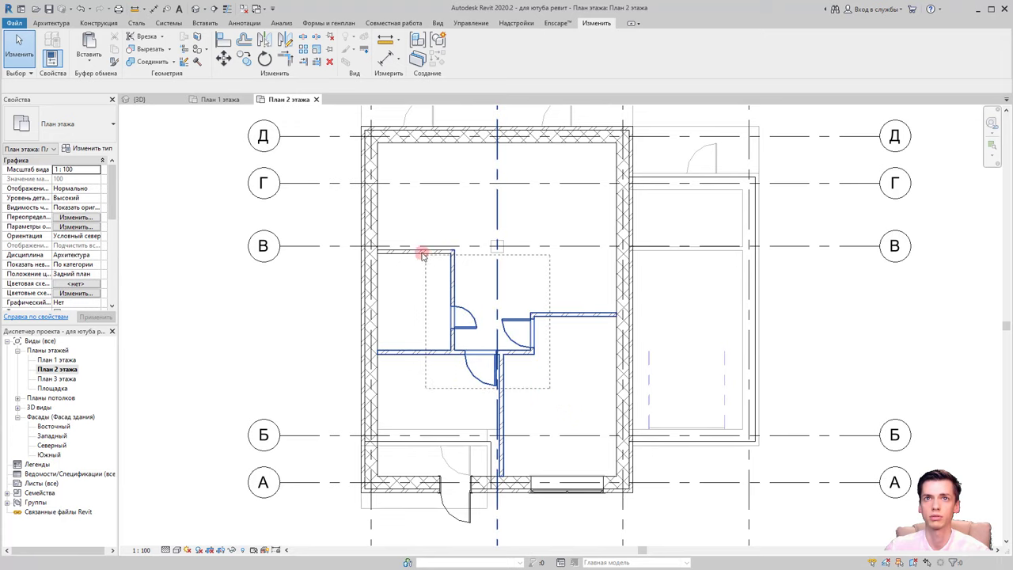
{"action": "mouse_move", "coordinate": [549, 388]}
{"action": "left_mouse_down"}
{"action": "mouse_move", "coordinate": [536, 358]}
{"action": "mouse_move", "coordinate": [513, 351]}
{"action": "left_mouse_up"}
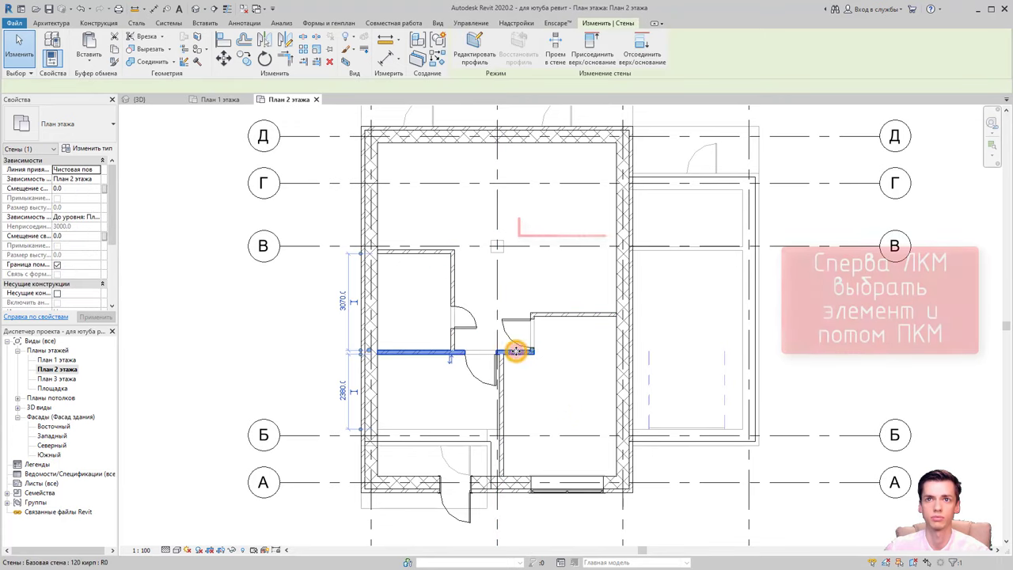
{"action": "right_click", "coordinate": [516, 352]}
{"action": "mouse_move", "coordinate": [571, 228]}
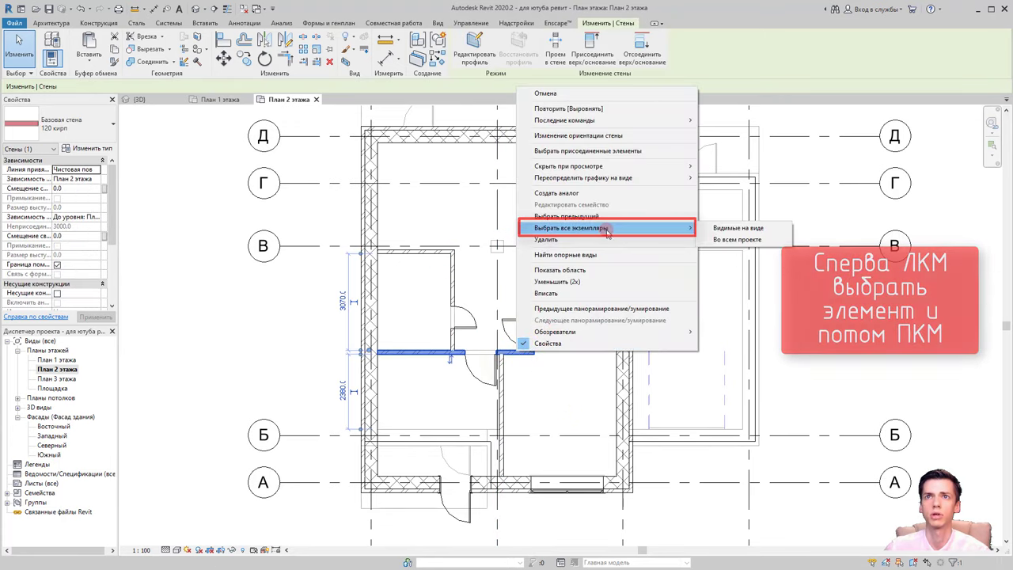
{"action": "left_click", "coordinate": [725, 229]}
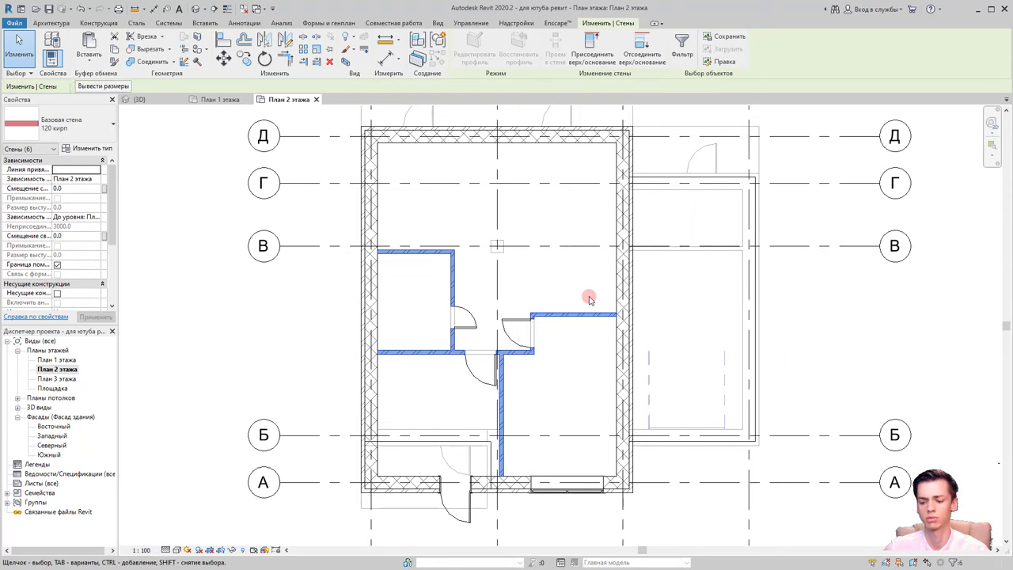
{"action": "key", "text": "Delete"}
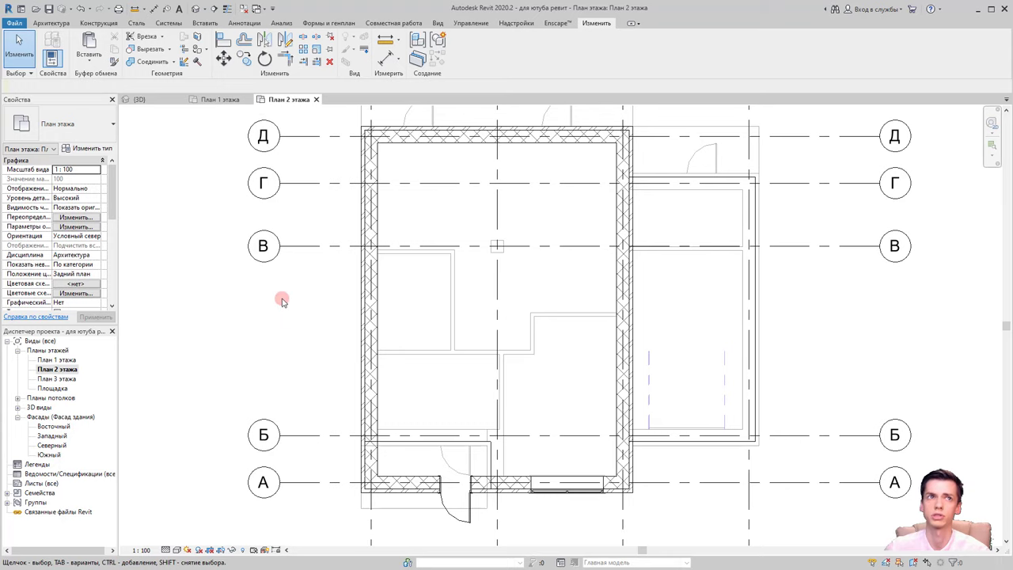
Start the Architectural Wall tool and bring grids 1–4 into view
{"action": "left_click", "coordinate": [52, 27]}
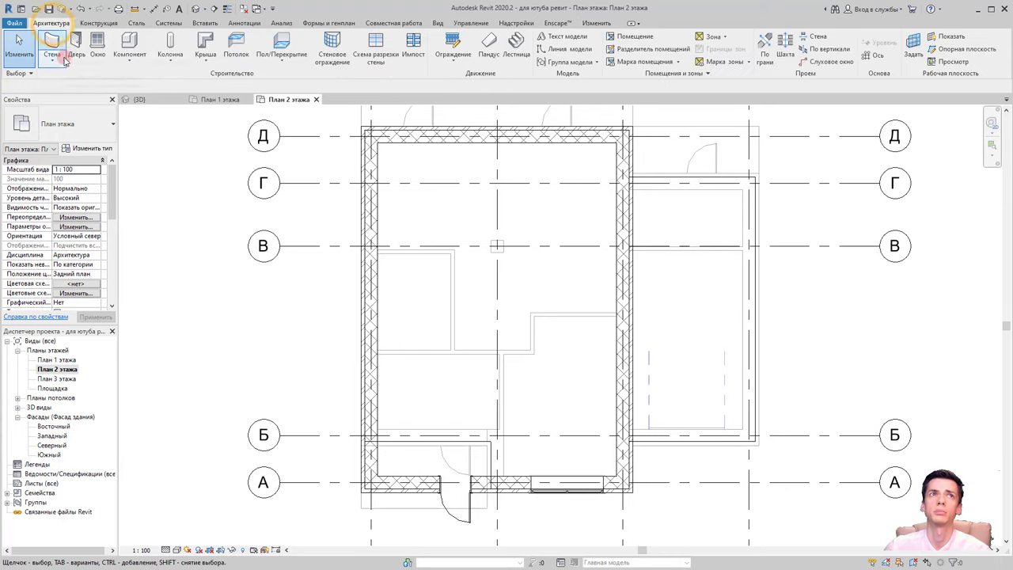
{"action": "left_click", "coordinate": [52, 60]}
{"action": "left_click", "coordinate": [91, 79]}
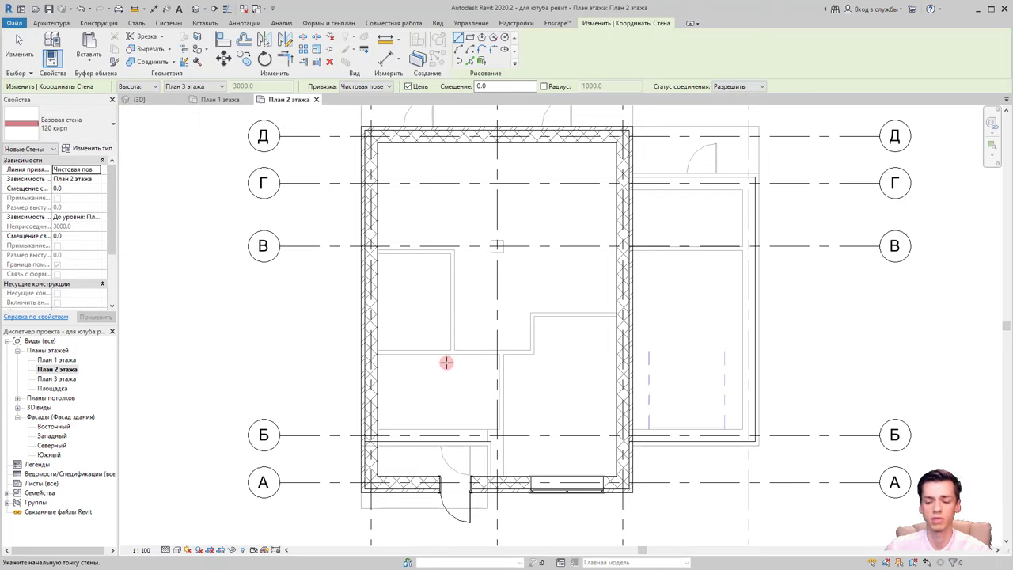
{"action": "scroll", "coordinate": [519, 455], "scroll_direction": "up", "scroll_amount": 1}
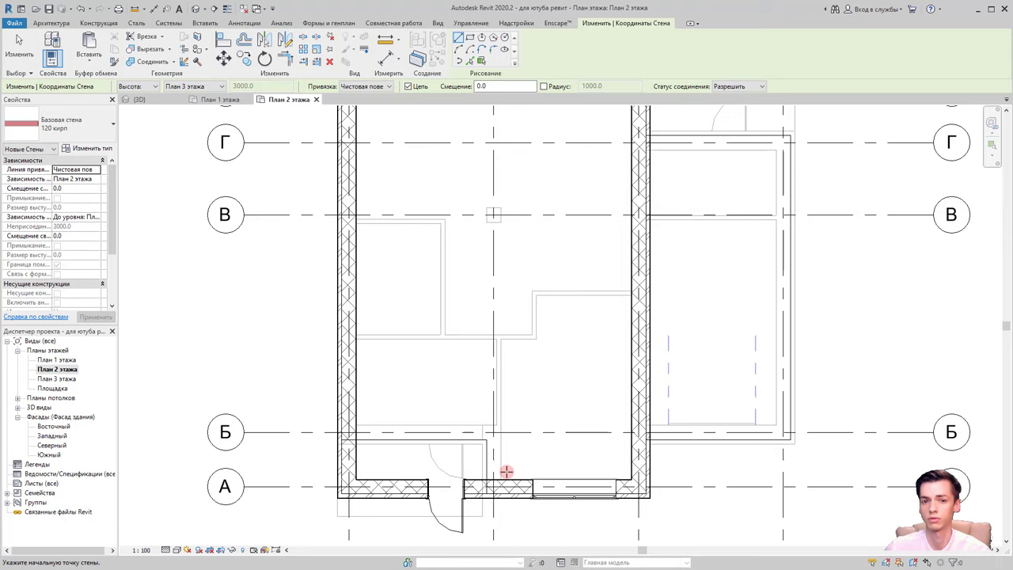
{"action": "scroll", "coordinate": [507, 470], "scroll_direction": "up", "scroll_amount": 1}
{"action": "scroll", "coordinate": [509, 465], "scroll_direction": "up", "scroll_amount": 1}
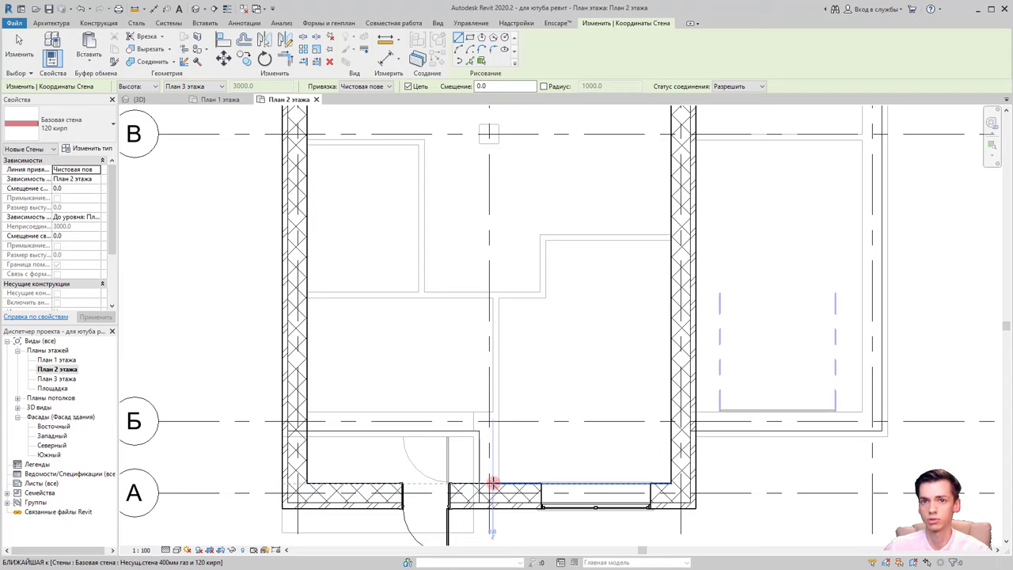
{"action": "scroll", "coordinate": [501, 479], "scroll_direction": "down", "scroll_amount": 2}
{"action": "middle_click_drag", "start_coordinate": [513, 422], "coordinate": [503, 378]}
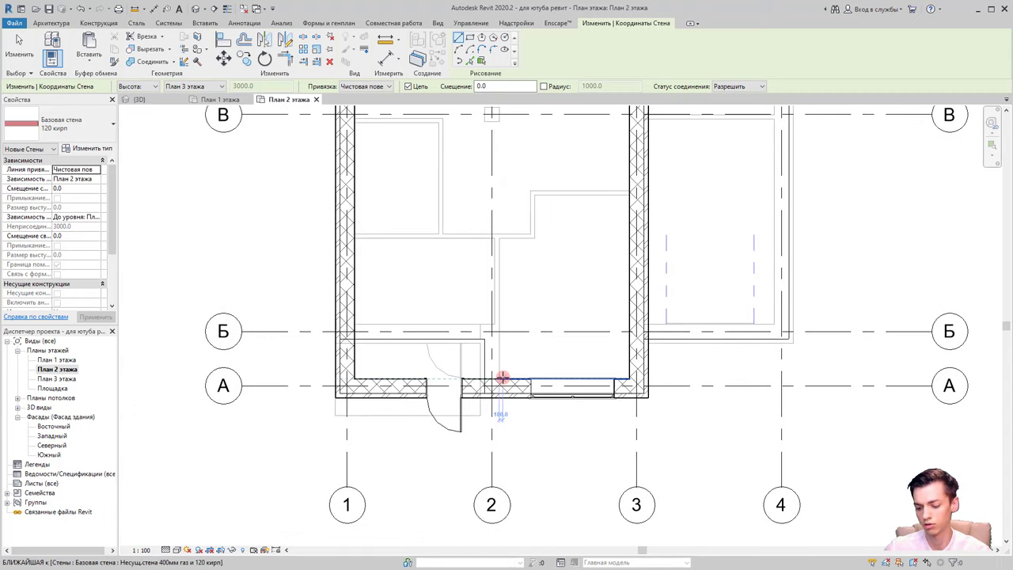
{"action": "scroll", "coordinate": [499, 380], "scroll_direction": "up", "scroll_amount": 1}
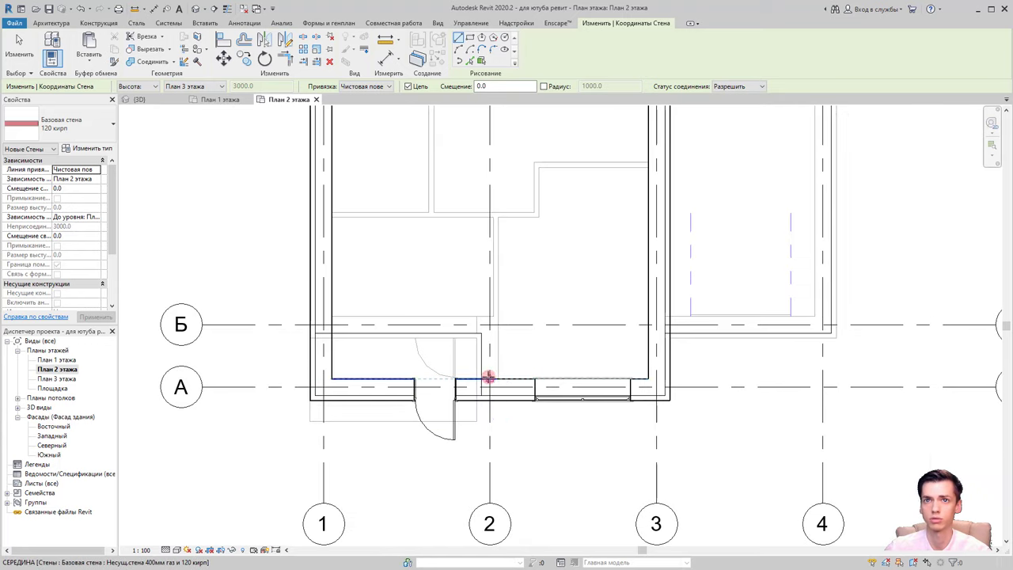
{"action": "scroll", "coordinate": [486, 378], "scroll_direction": "up", "scroll_amount": 2}
Draw a roughly 4200 mm wall from the southern exterior wall near grid 2 up to the room line
{"action": "left_click", "coordinate": [485, 378]}
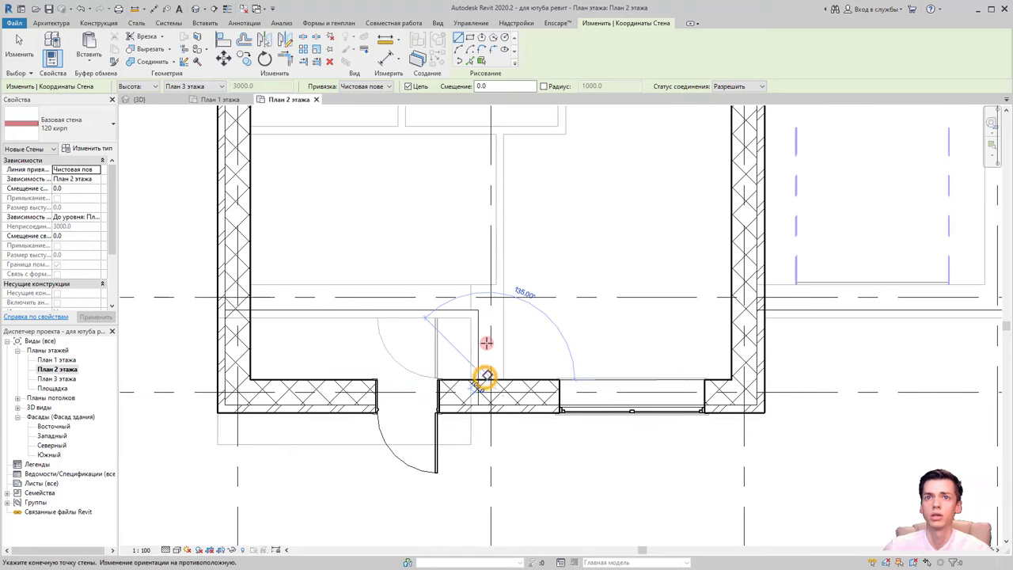
{"action": "middle_click_drag", "start_coordinate": [504, 307], "coordinate": [502, 370]}
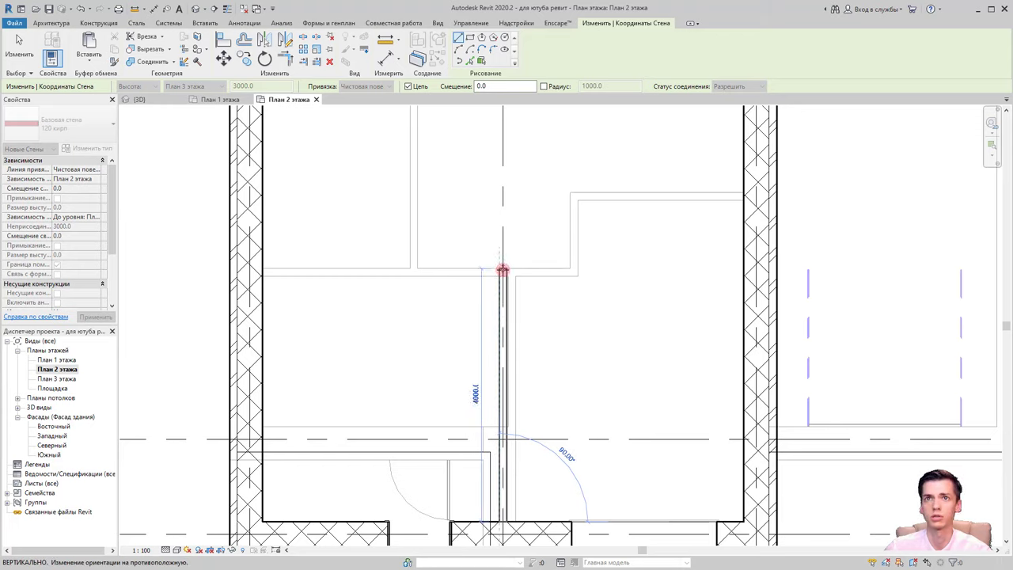
{"action": "left_click", "coordinate": [503, 270]}
{"action": "key", "text": "Escape"}
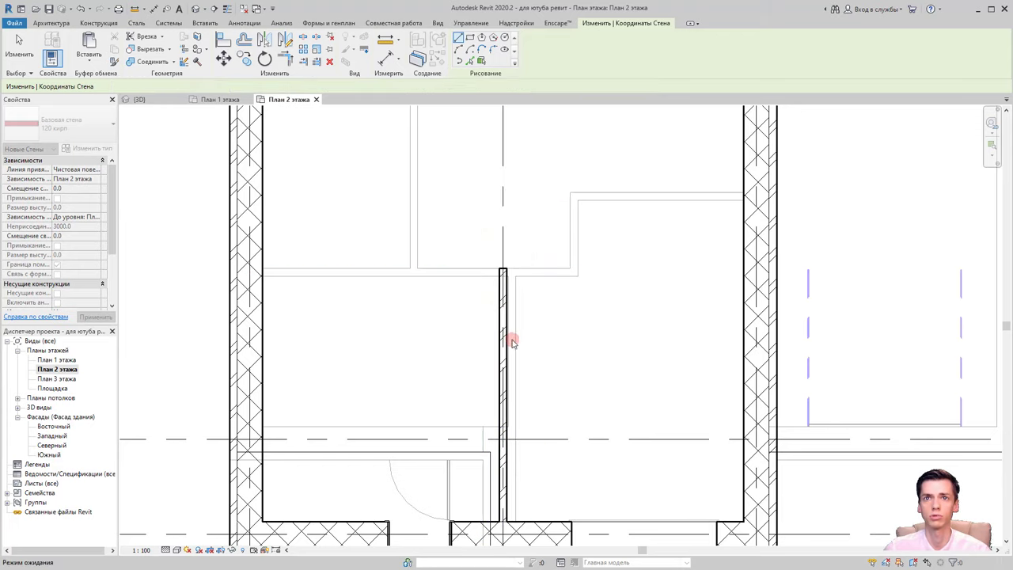
{"action": "key", "text": "Escape"}
Delete the partition and redraw it as a 120 кирп wall from the lower wall's midpoint to the room line
{"action": "left_click", "coordinate": [506, 355]}
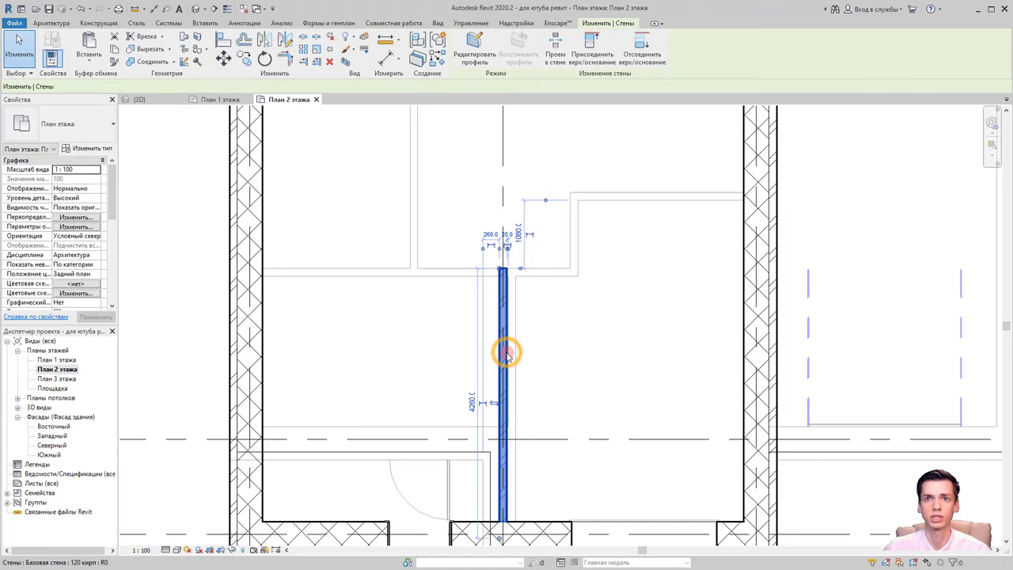
{"action": "key", "text": "Delete"}
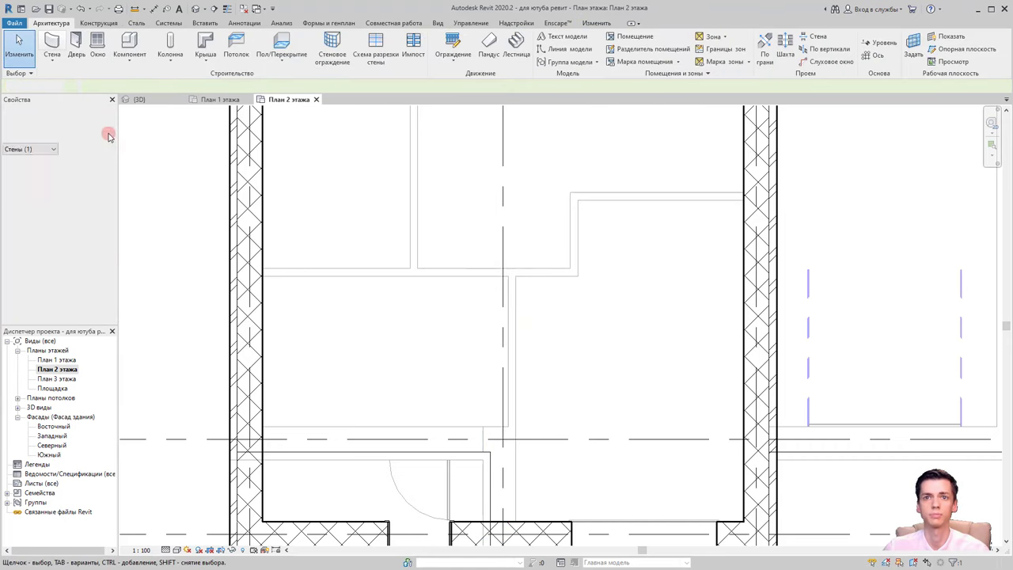
{"action": "left_click", "coordinate": [52, 63]}
{"action": "left_click", "coordinate": [65, 79]}
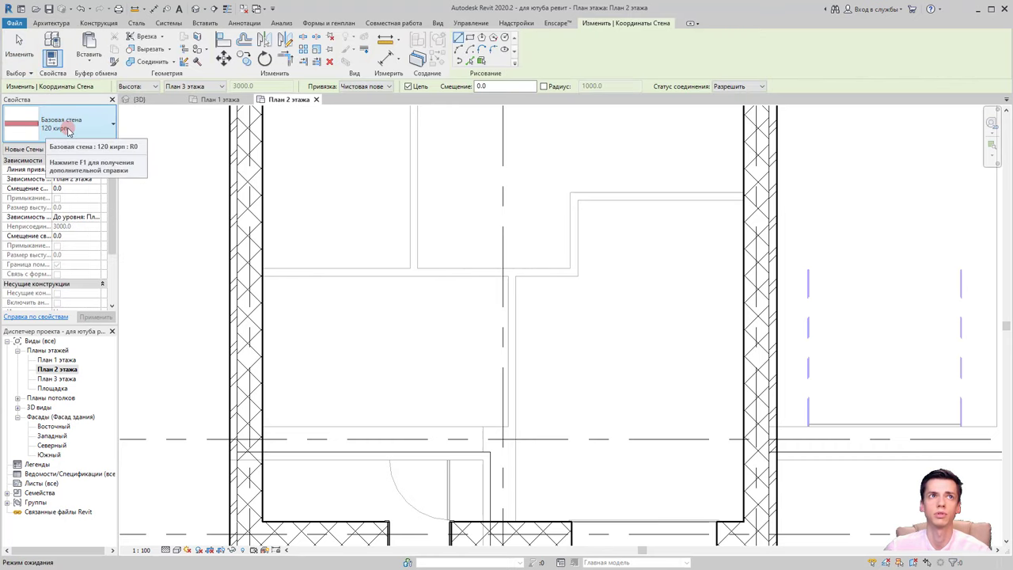
{"action": "left_click", "coordinate": [70, 132]}
{"action": "left_click", "coordinate": [89, 131]}
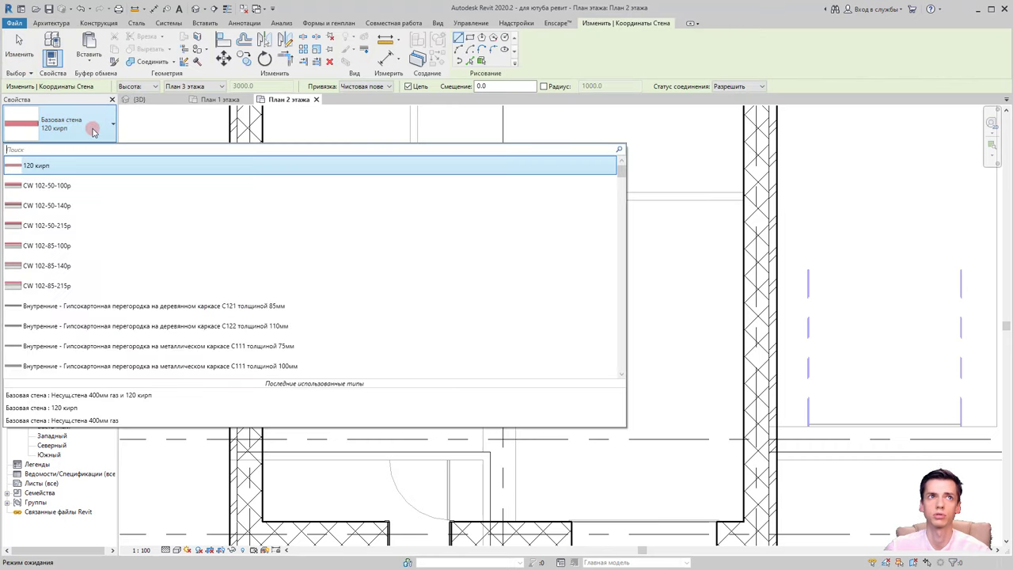
{"action": "left_click", "coordinate": [93, 129]}
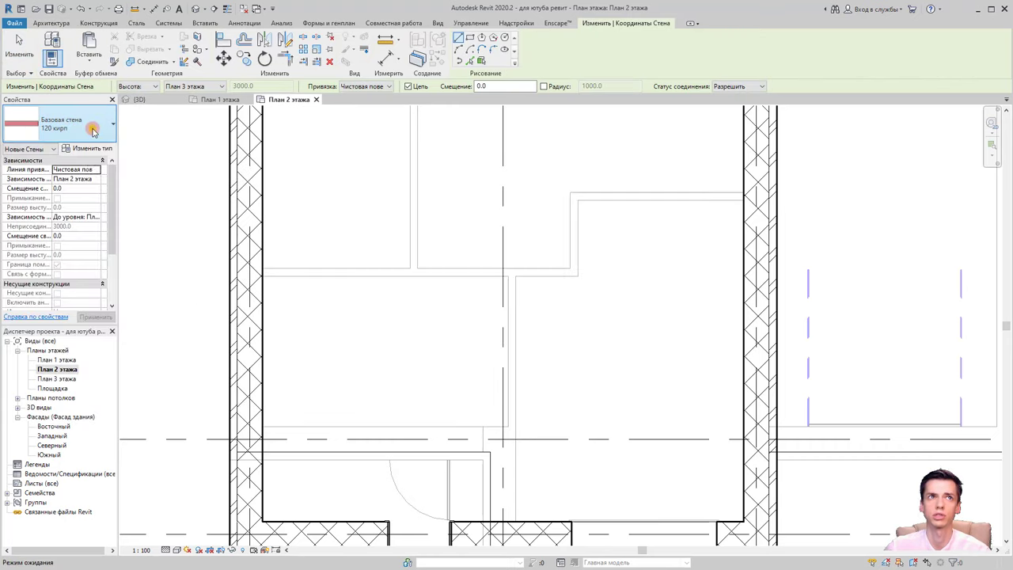
{"action": "left_click", "coordinate": [502, 522]}
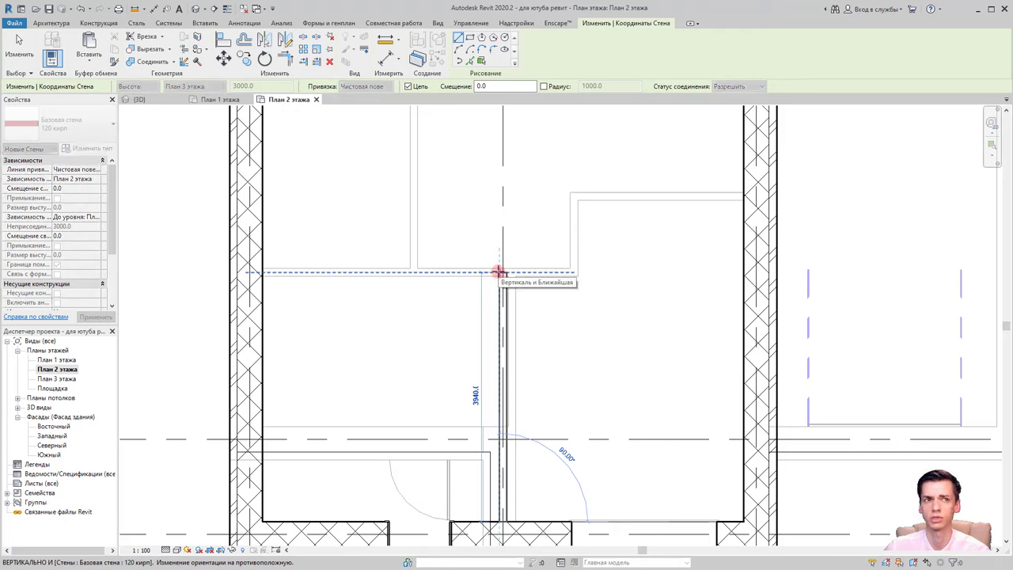
{"action": "left_click", "coordinate": [498, 272]}
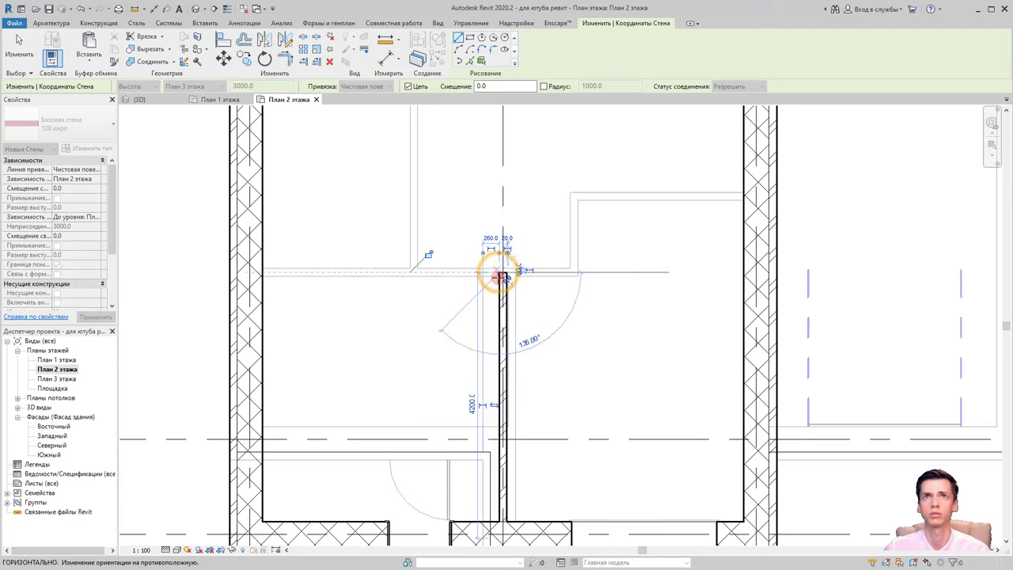
{"action": "key", "text": "Escape"}
{"action": "key", "text": "Escape"}
Select the redrawn partition and measure its distance from the left exterior wall
{"action": "left_click", "coordinate": [505, 315]}
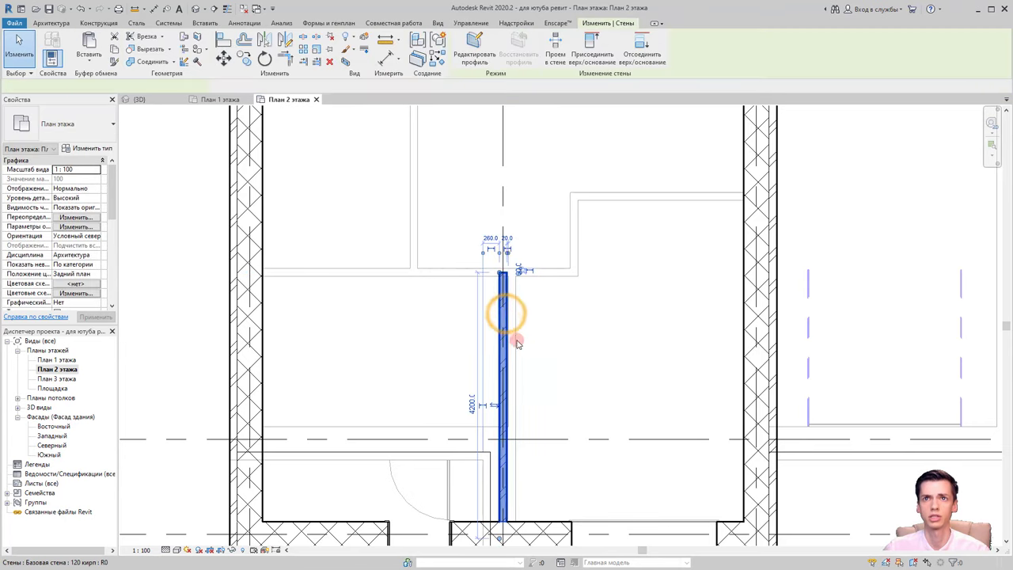
{"action": "middle_click_drag", "start_coordinate": [527, 344], "coordinate": [545, 270]}
{"action": "scroll", "coordinate": [538, 277], "scroll_direction": "up", "scroll_amount": 1}
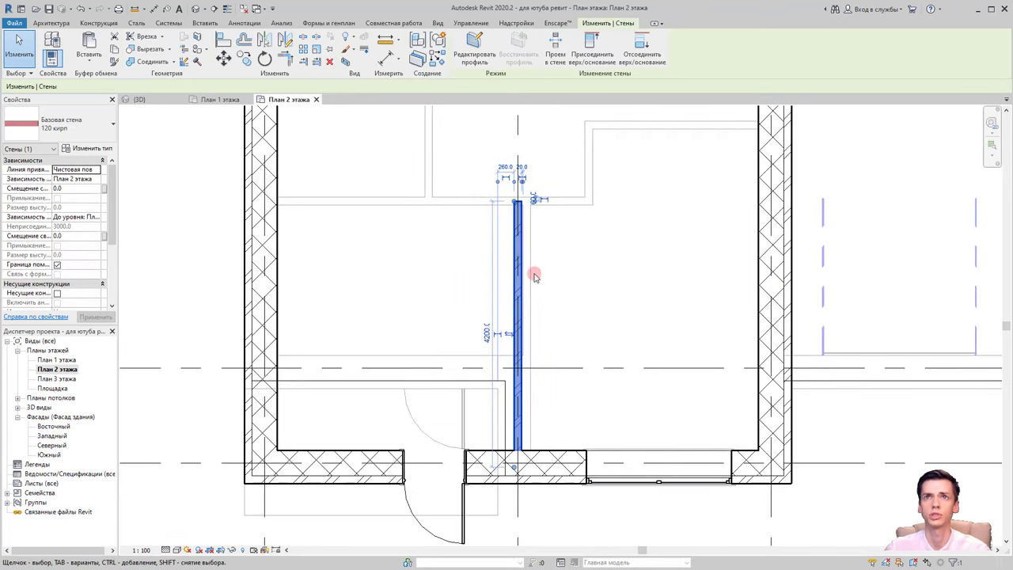
{"action": "scroll", "coordinate": [511, 205], "scroll_direction": "up", "scroll_amount": 1}
{"action": "scroll", "coordinate": [503, 216], "scroll_direction": "up", "scroll_amount": 1}
{"action": "scroll", "coordinate": [507, 218], "scroll_direction": "up", "scroll_amount": 1}
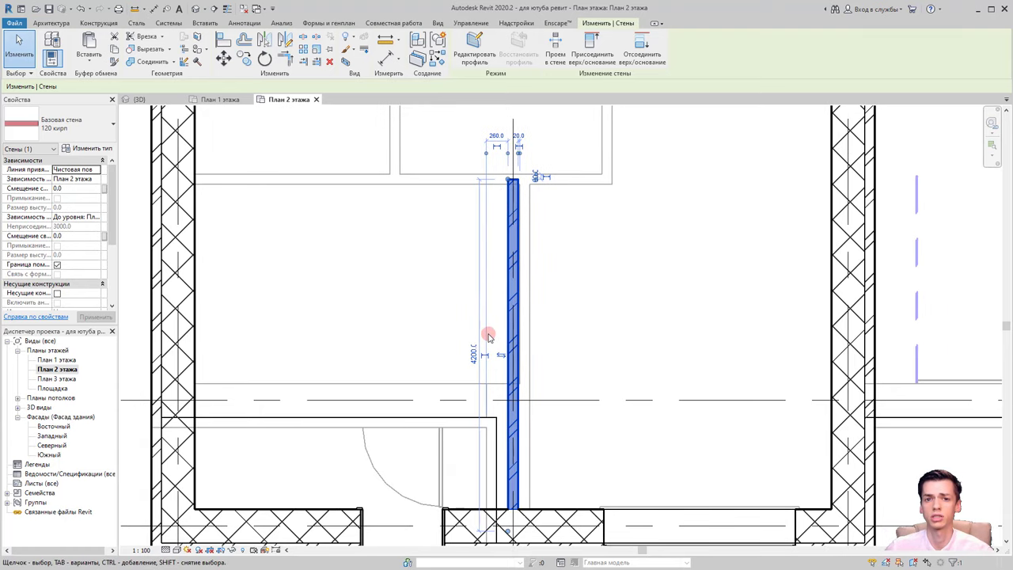
{"action": "scroll", "coordinate": [497, 315], "scroll_direction": "down", "scroll_amount": 1}
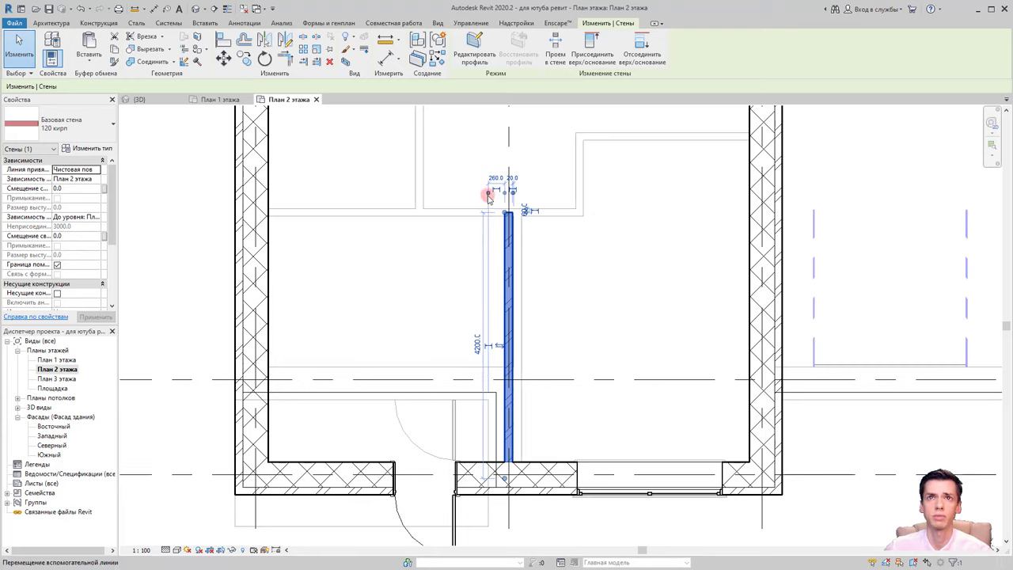
{"action": "left_click", "coordinate": [490, 195]}
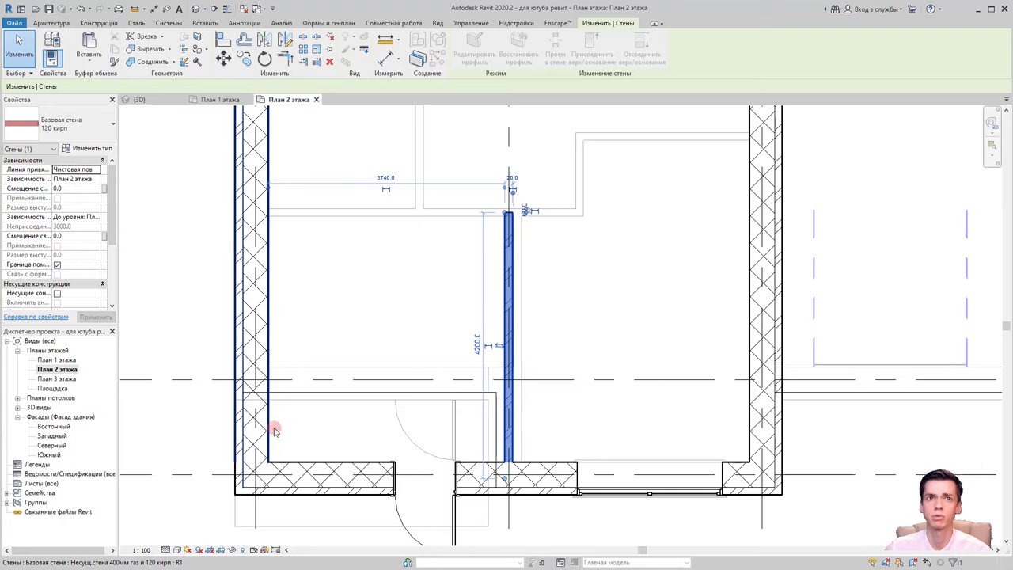
Confirm the partition sits 3740.0 from both exterior side walls, then deselect it
{"action": "scroll", "coordinate": [519, 207], "scroll_direction": "up", "scroll_amount": 5}
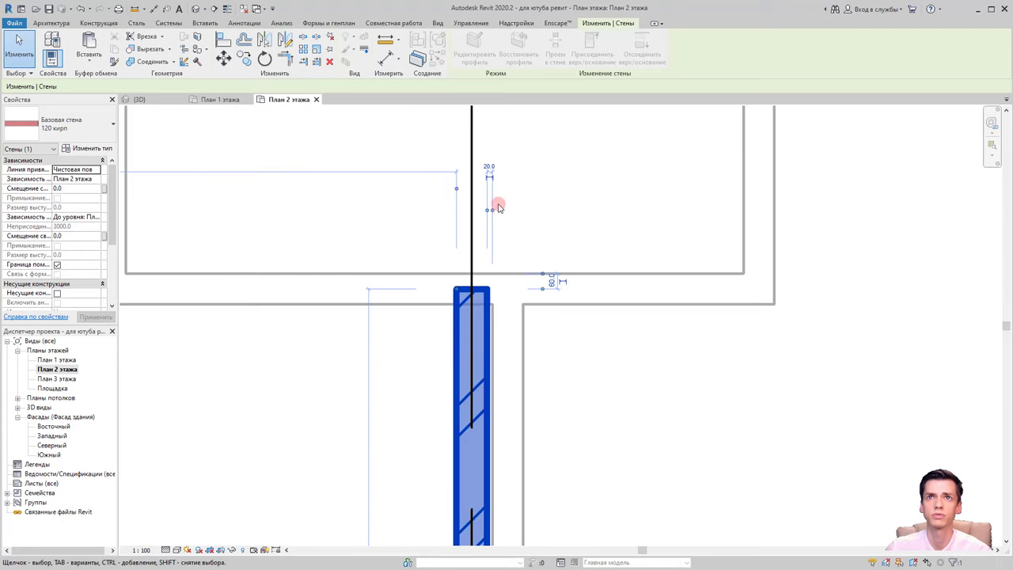
{"action": "middle_click_drag", "start_coordinate": [491, 211], "coordinate": [642, 290]}
{"action": "scroll", "coordinate": [642, 289], "scroll_direction": "down", "scroll_amount": 2}
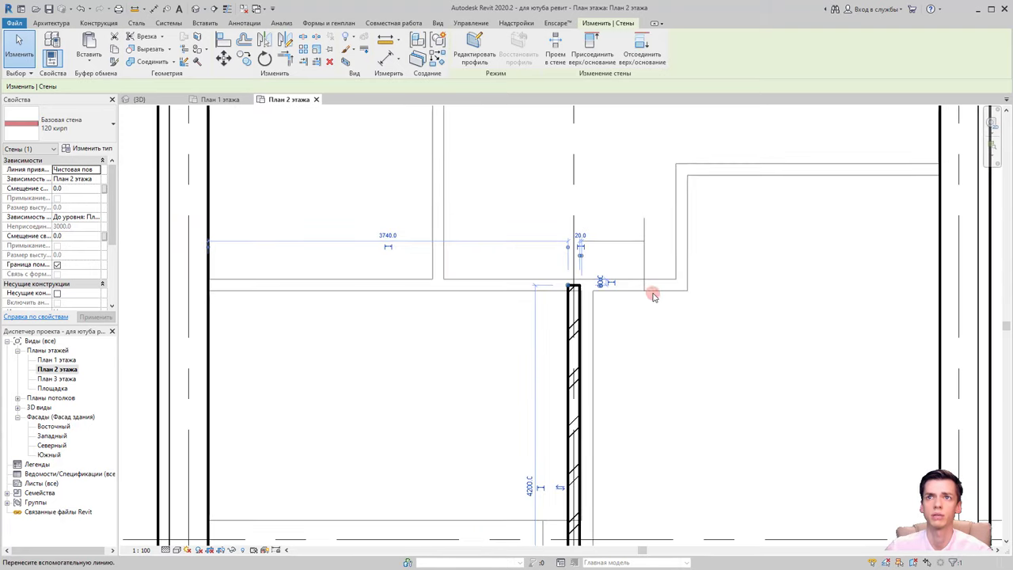
{"action": "scroll", "coordinate": [794, 305], "scroll_direction": "down", "scroll_amount": 1}
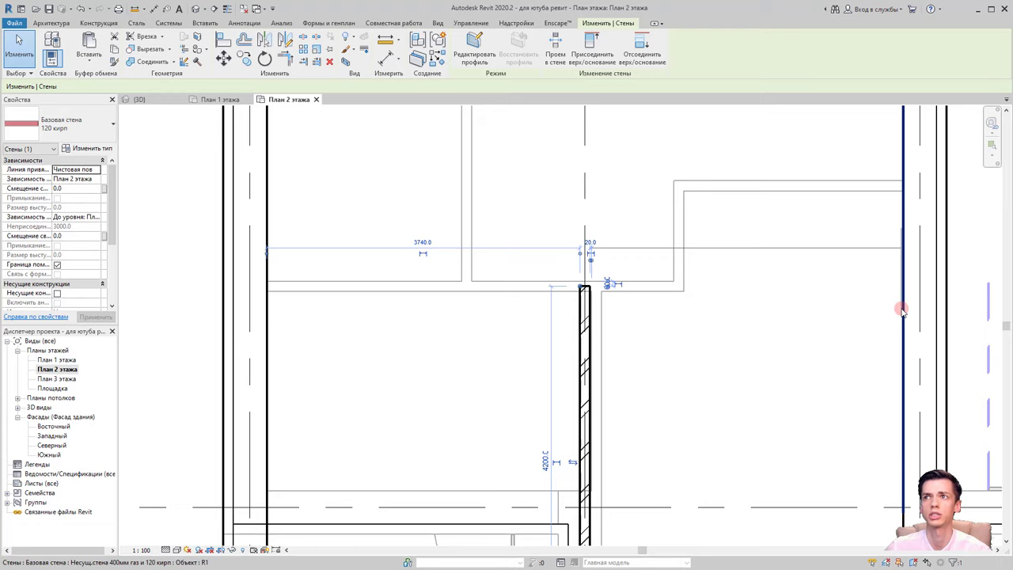
{"action": "scroll", "coordinate": [719, 337], "scroll_direction": "down", "scroll_amount": 1}
{"action": "middle_click_drag", "start_coordinate": [720, 337], "coordinate": [712, 340]}
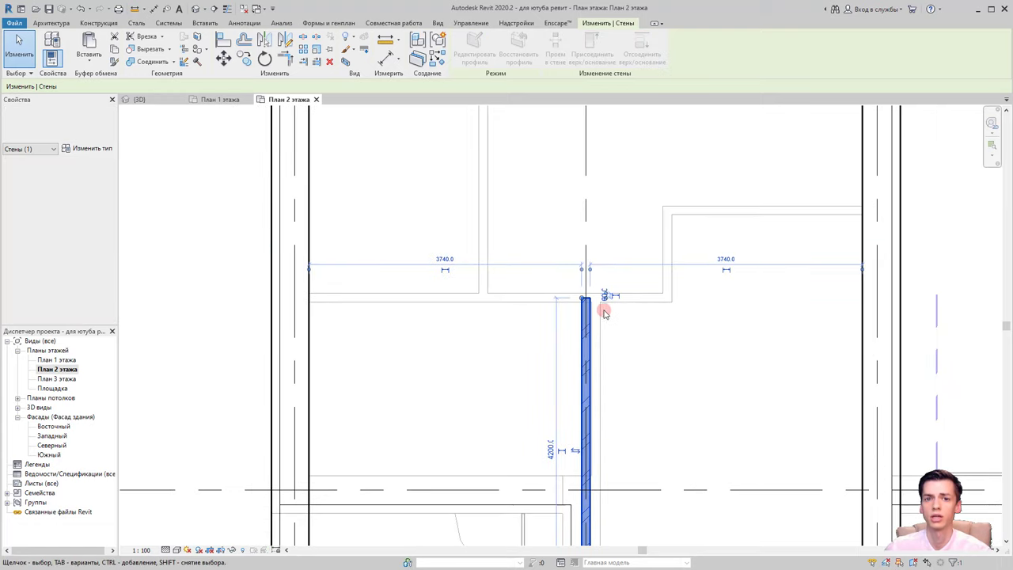
{"action": "left_click", "coordinate": [444, 258]}
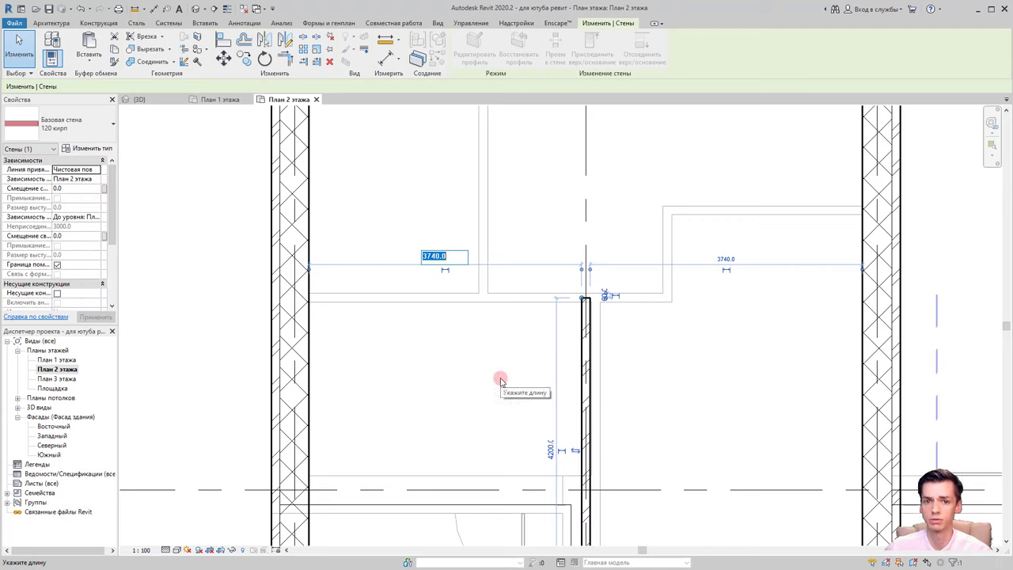
{"action": "key", "text": "Return"}
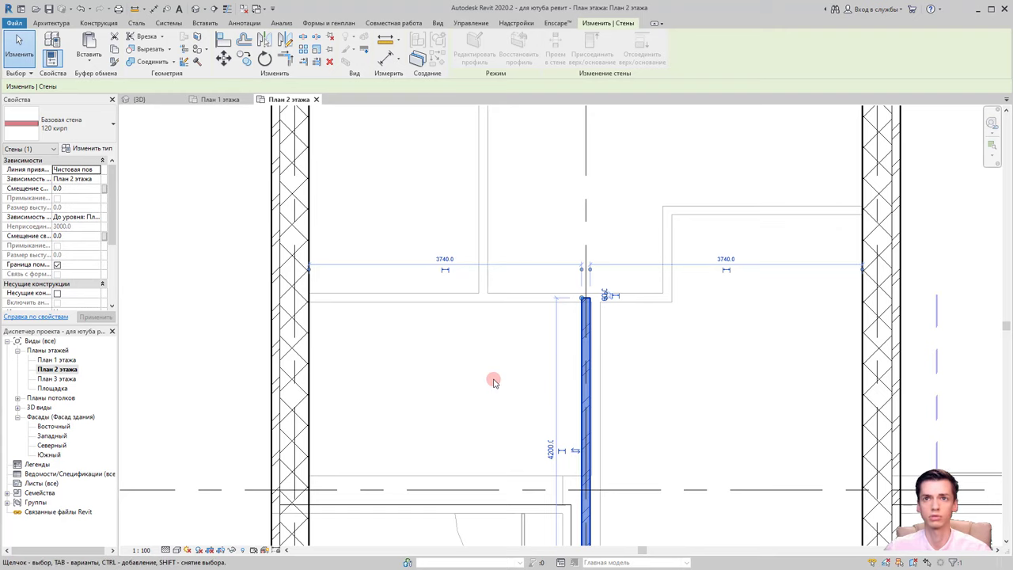
{"action": "left_click", "coordinate": [497, 375]}
{"action": "scroll", "coordinate": [507, 364], "scroll_direction": "down", "scroll_amount": 1}
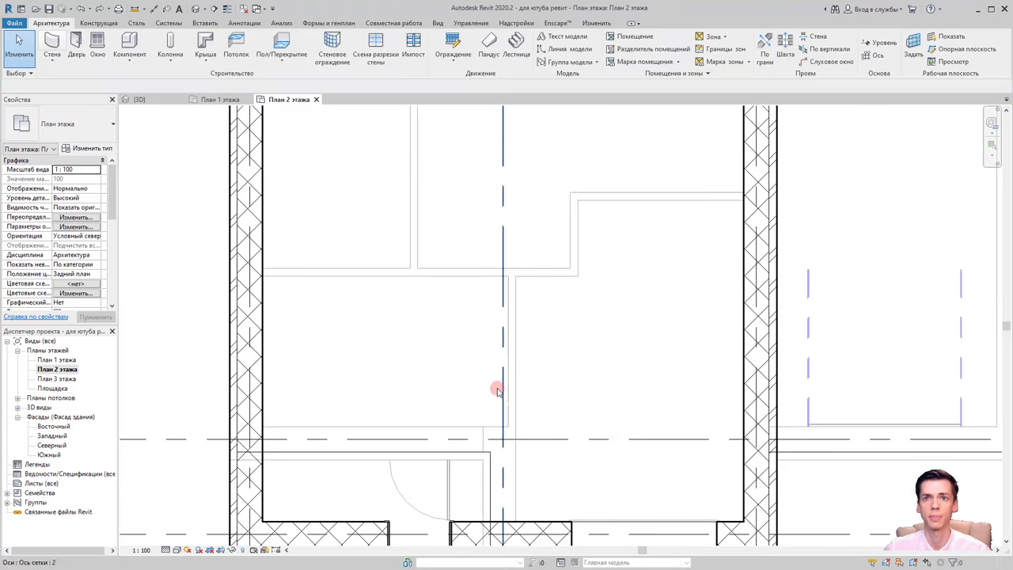
Draw a vertical wall from the lower exterior wall up to the horizontal wall
{"action": "left_click", "coordinate": [79, 74]}
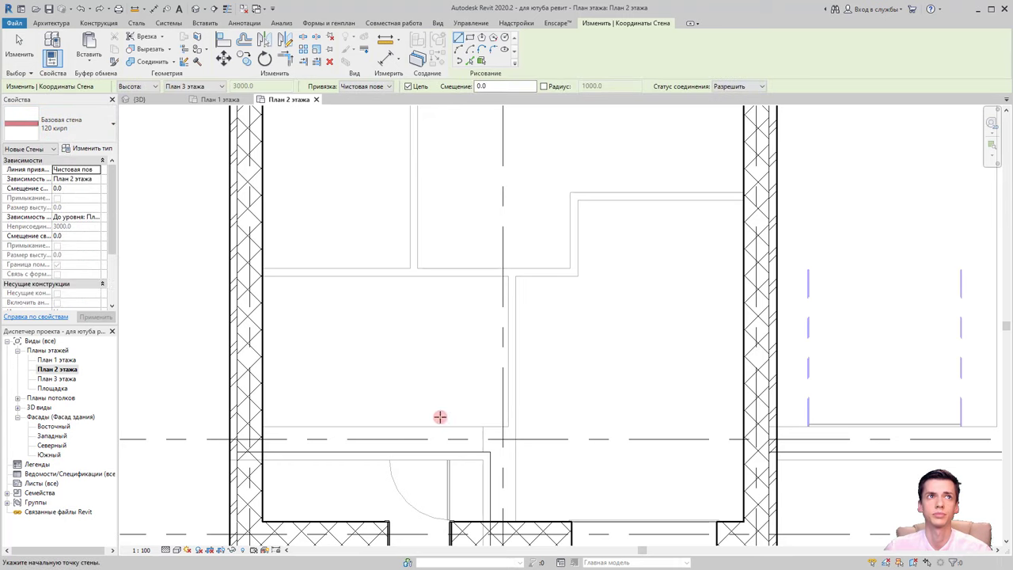
{"action": "left_click", "coordinate": [497, 519]}
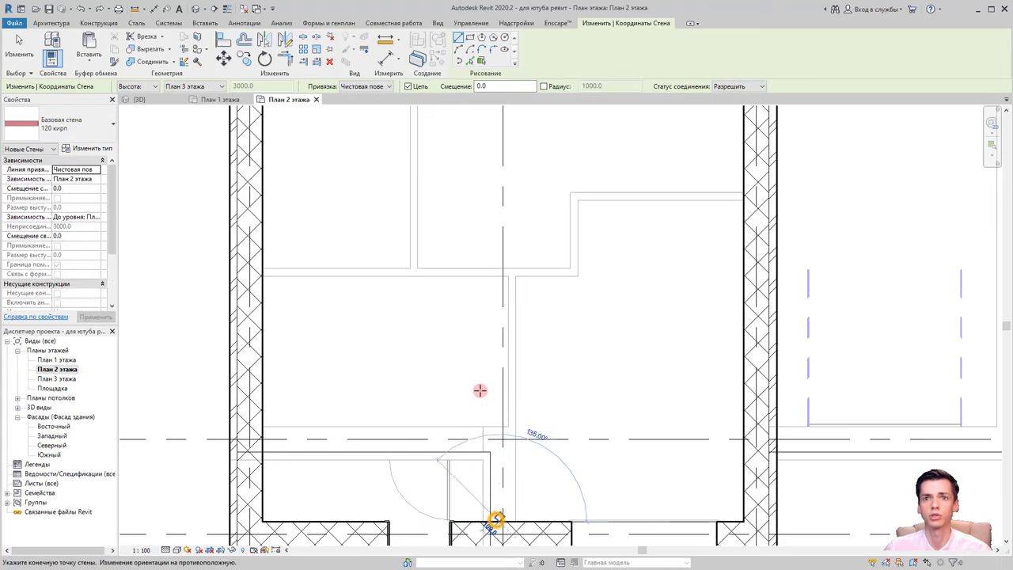
{"action": "left_click", "coordinate": [497, 272]}
{"action": "key", "text": "Escape"}
{"action": "key", "text": "Escape"}
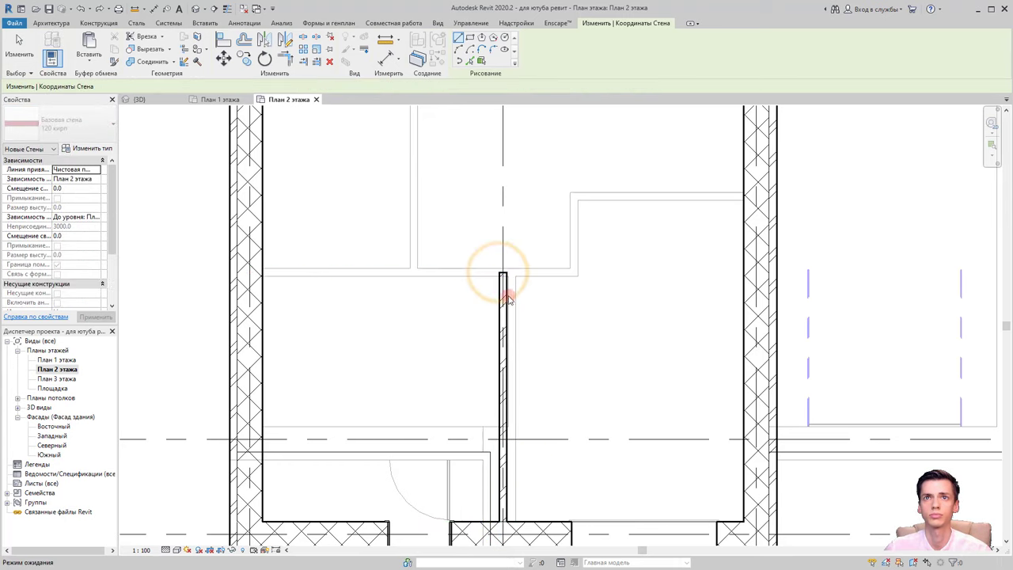
Position the new wall 3500 from the left outer wall, leaving 3980 to the right wall
{"action": "left_click", "coordinate": [507, 291]}
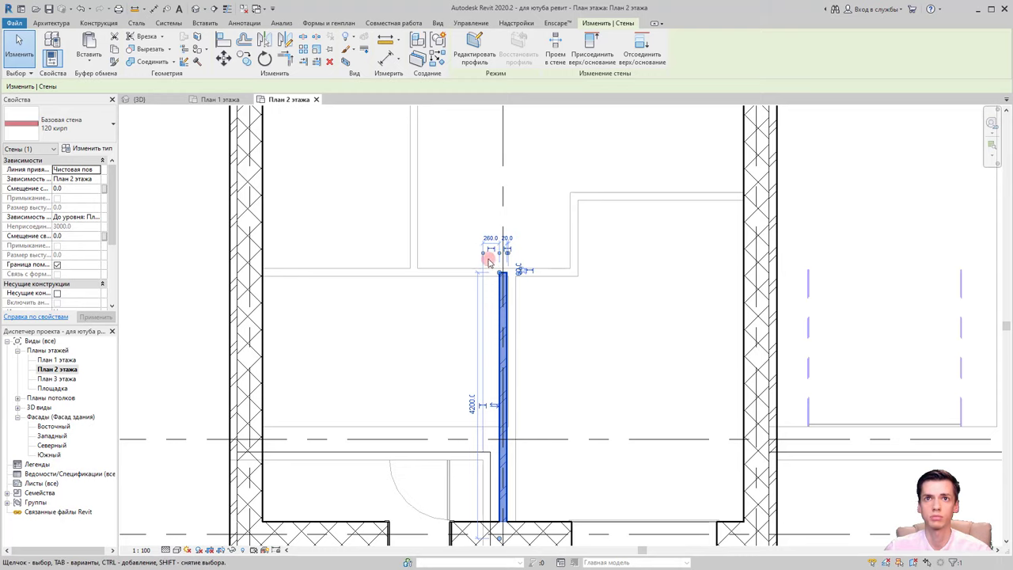
{"action": "mouse_move", "coordinate": [478, 268]}
{"action": "left_mouse_down"}
{"action": "mouse_move", "coordinate": [281, 372]}
{"action": "mouse_move", "coordinate": [265, 362]}
{"action": "left_mouse_up"}
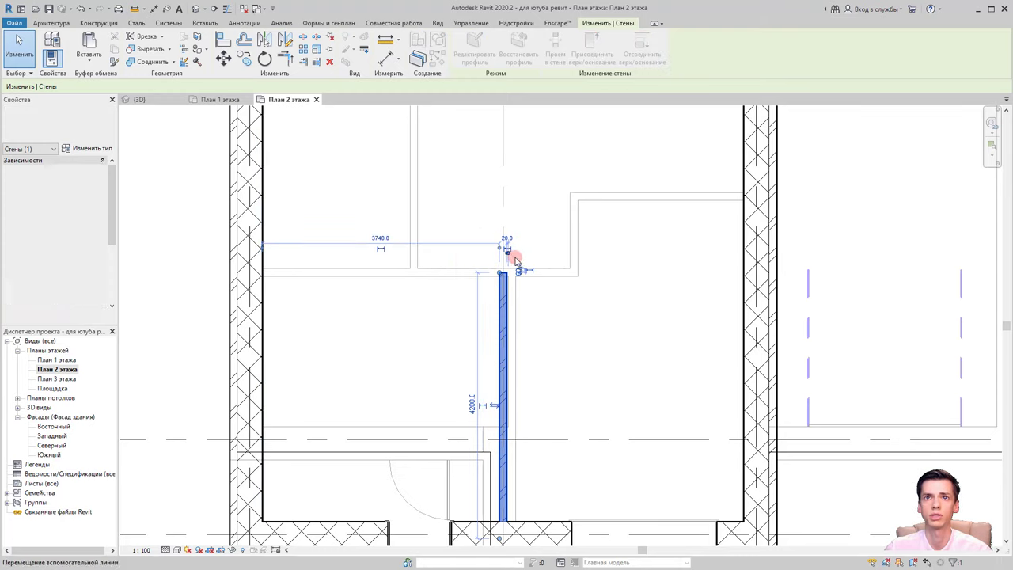
{"action": "scroll", "coordinate": [515, 260], "scroll_direction": "up", "scroll_amount": 3}
{"action": "left_click", "coordinate": [497, 251]}
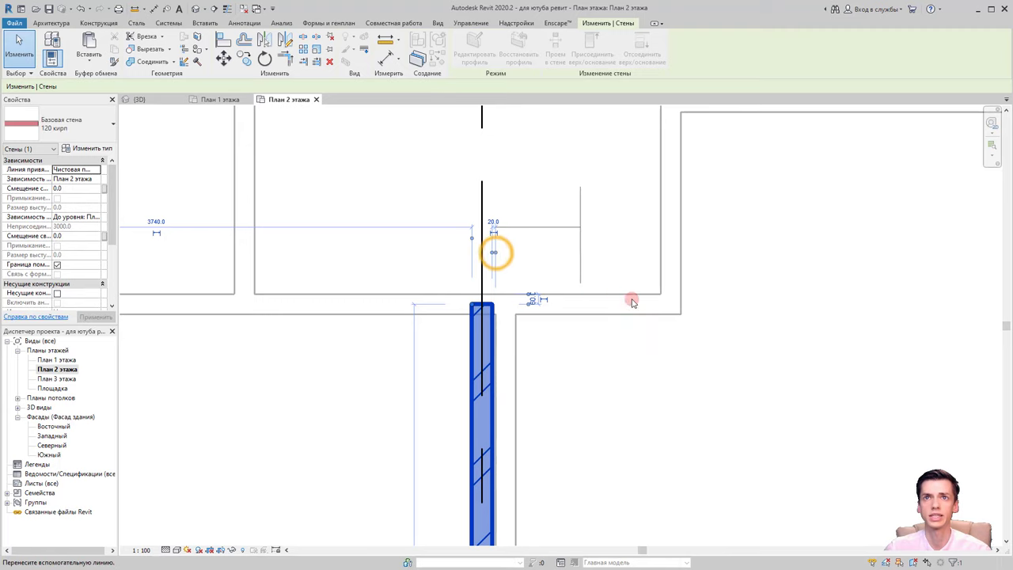
{"action": "scroll", "coordinate": [629, 293], "scroll_direction": "down", "scroll_amount": 2}
{"action": "scroll", "coordinate": [698, 308], "scroll_direction": "down", "scroll_amount": 2}
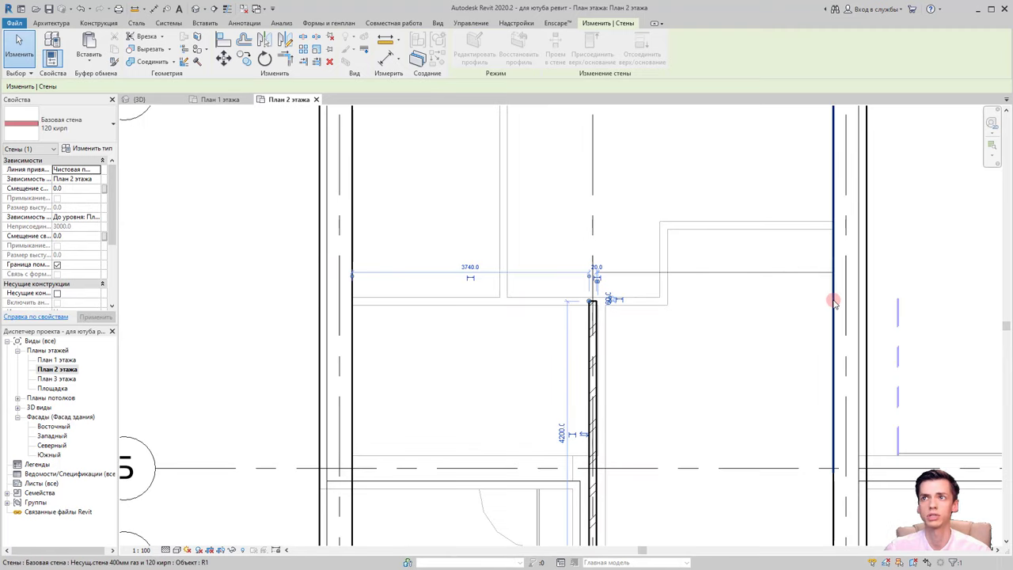
{"action": "left_click", "coordinate": [834, 303]}
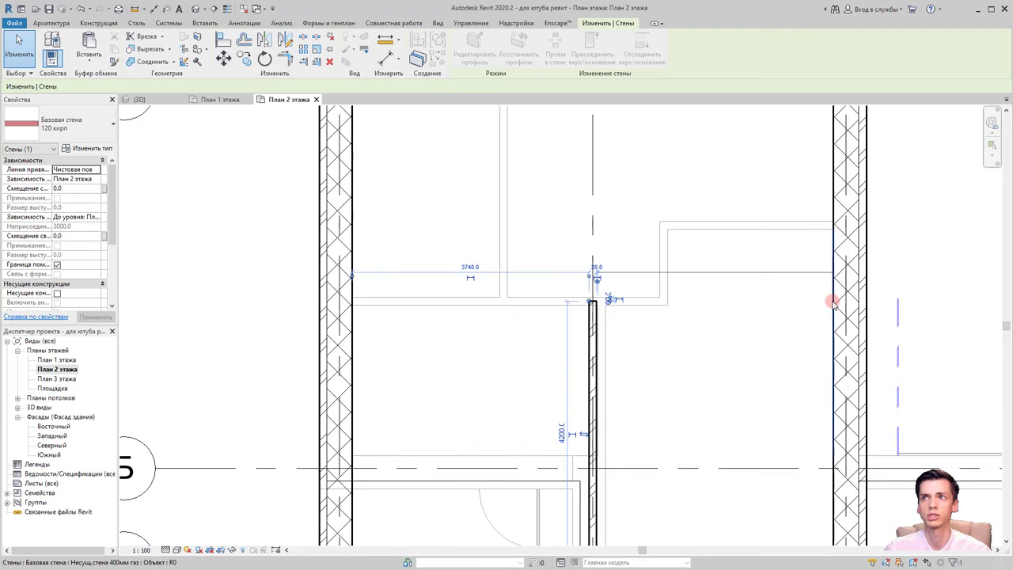
{"action": "left_click", "coordinate": [831, 299]}
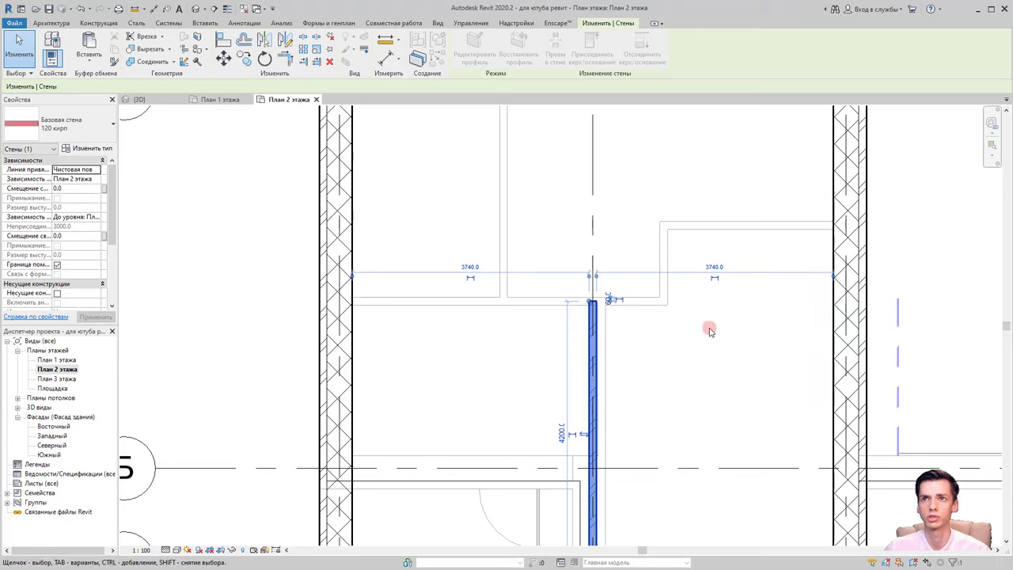
{"action": "left_click", "coordinate": [476, 266]}
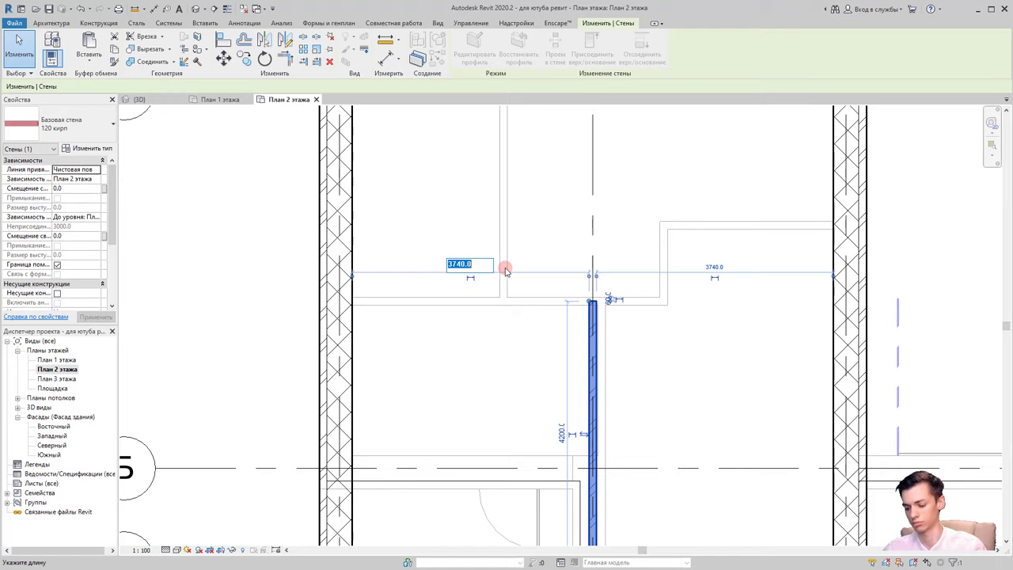
{"action": "type", "text": "3500"}
{"action": "key", "text": "Return"}
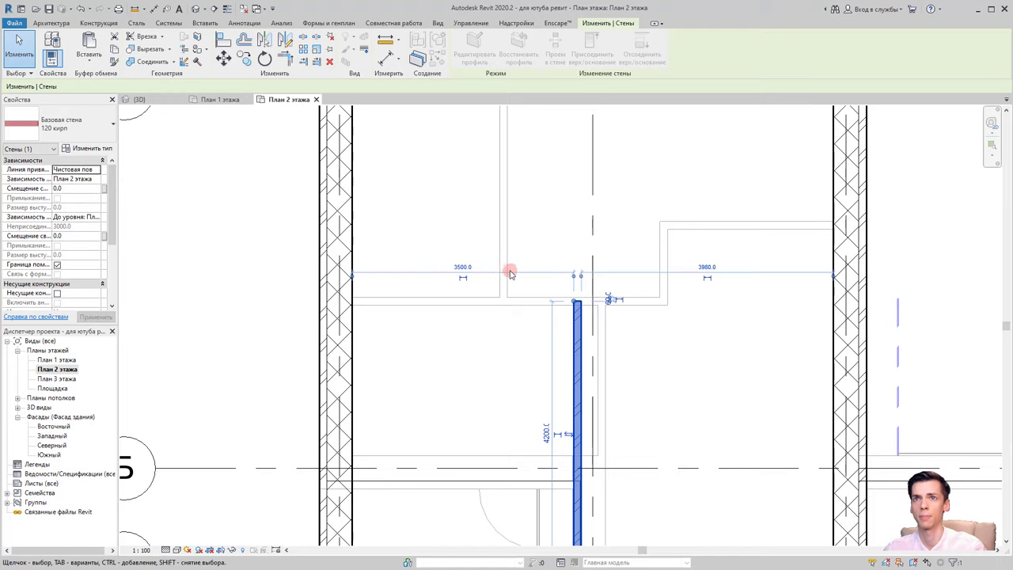
{"action": "left_click", "coordinate": [552, 366]}
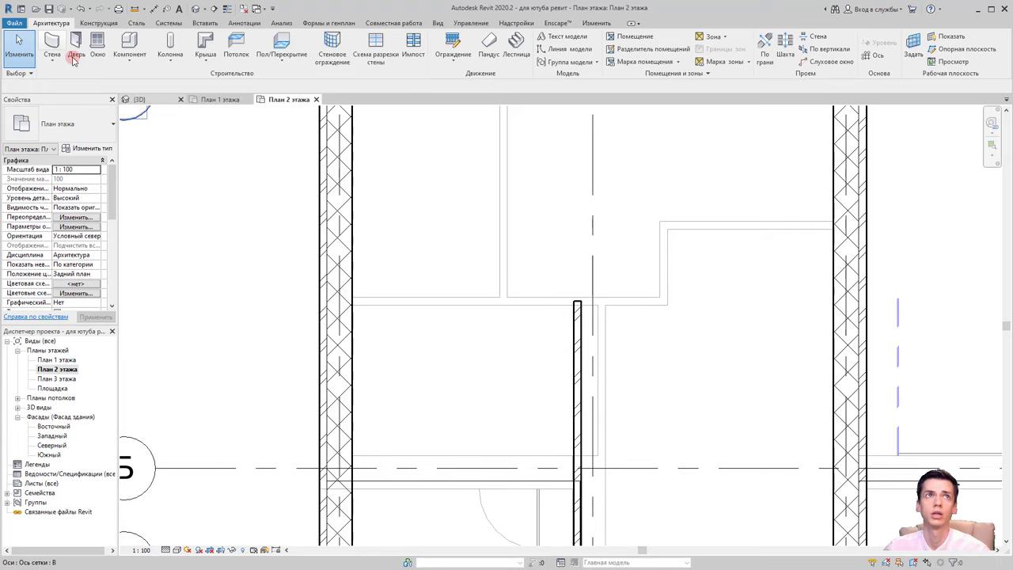
Draw a 7600 mm horizontal wall with WA from the left wall's inner face to the right outer wall
{"action": "key", "text": "w"}
{"action": "key", "text": "a"}
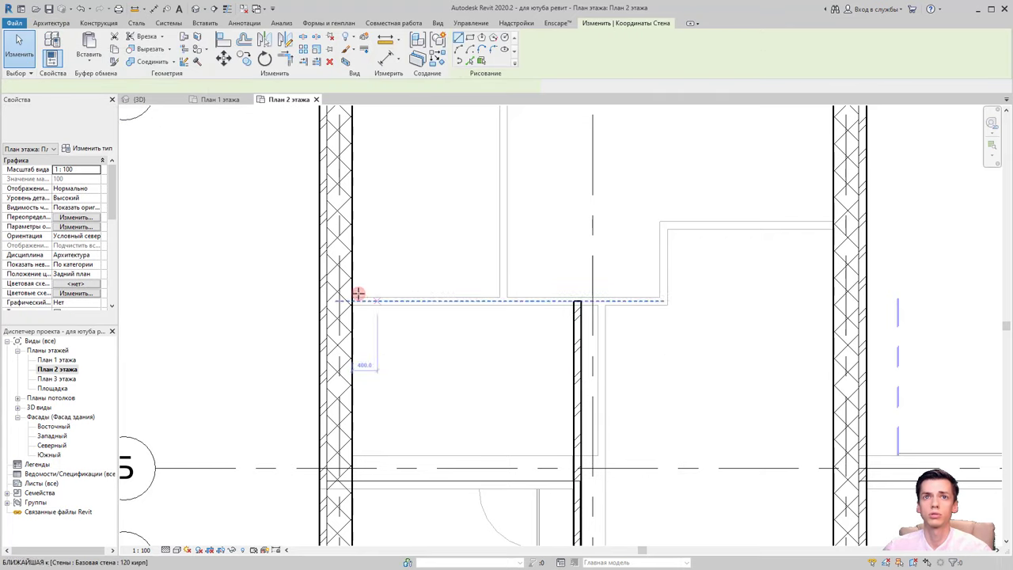
{"action": "left_click", "coordinate": [356, 300]}
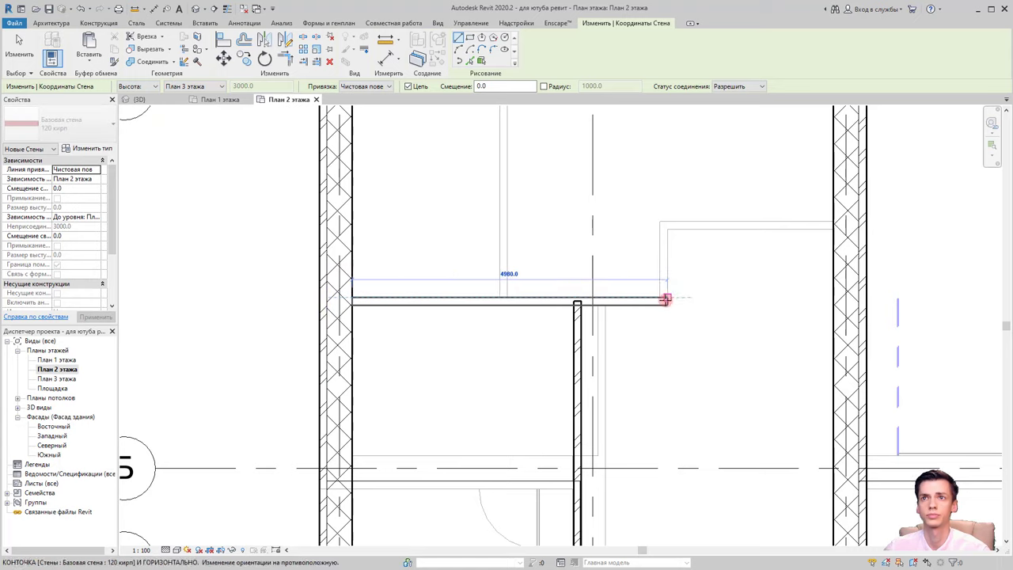
{"action": "left_click", "coordinate": [831, 296]}
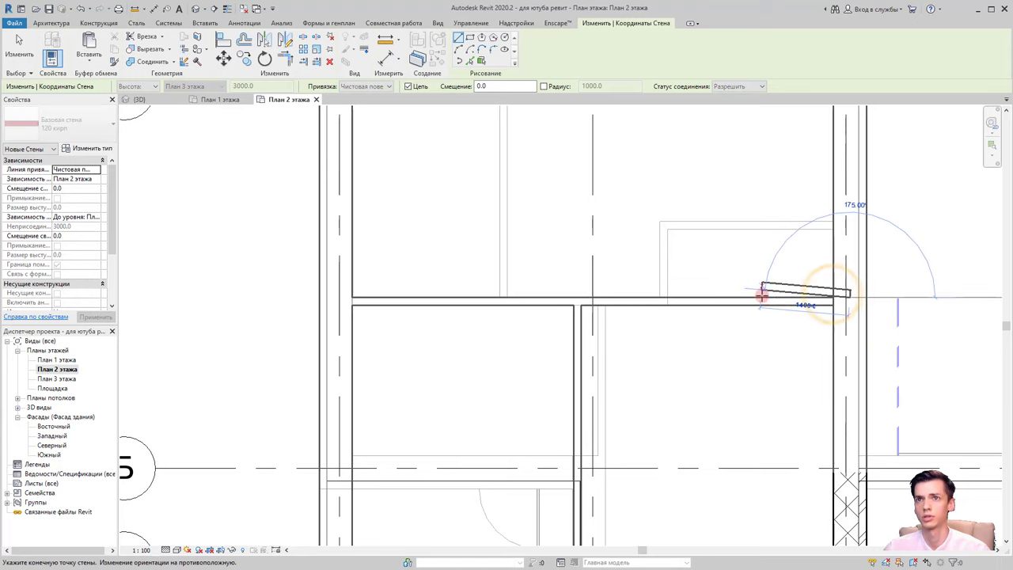
{"action": "key", "text": "Escape"}
{"action": "key", "text": "Escape"}
{"action": "left_click", "coordinate": [741, 307]}
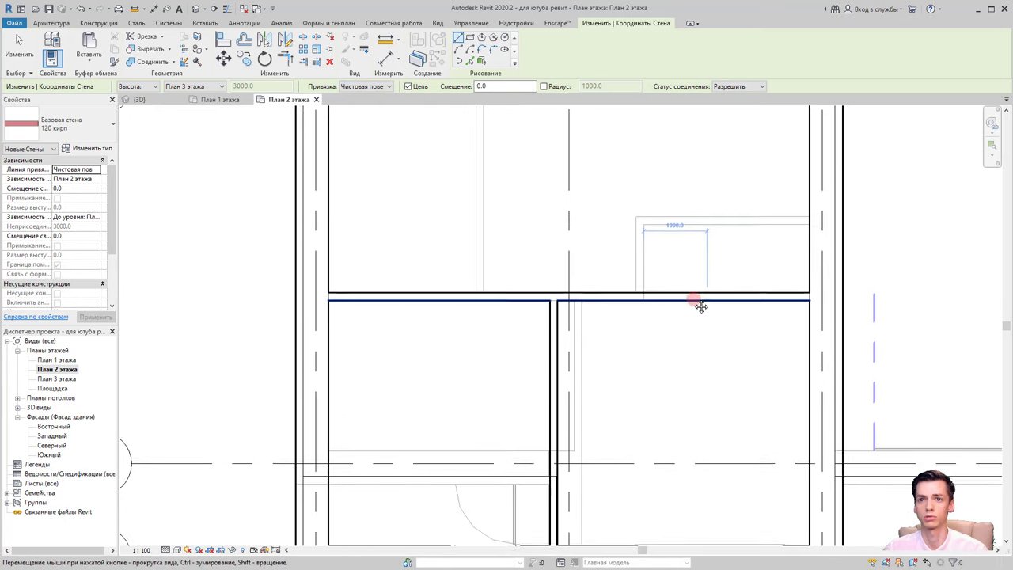
{"action": "left_click", "coordinate": [625, 355]}
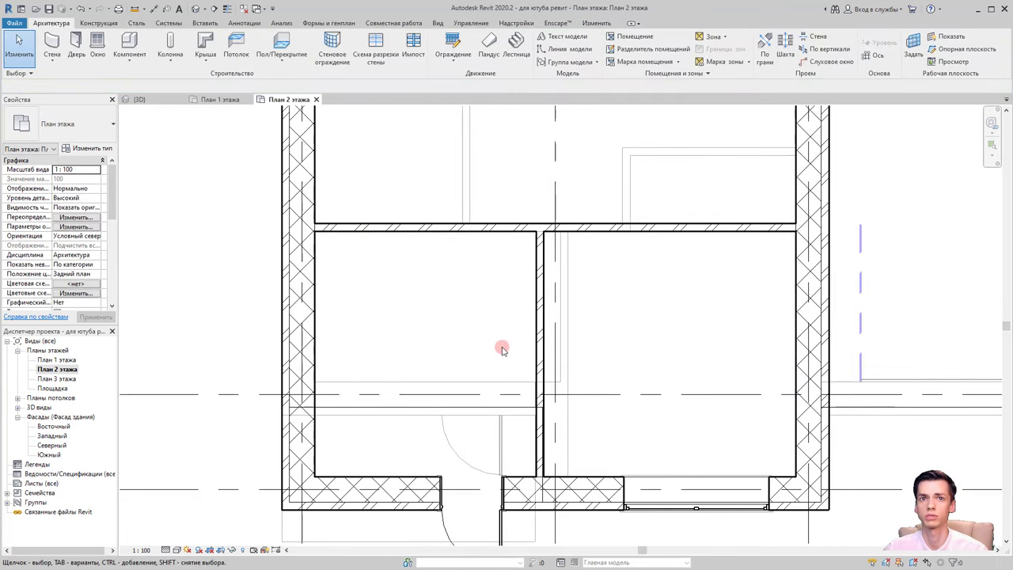
Draw a wall chain from the top wall down to grid В, then left to the outer wall
{"action": "scroll", "coordinate": [515, 338], "scroll_direction": "down", "scroll_amount": 2}
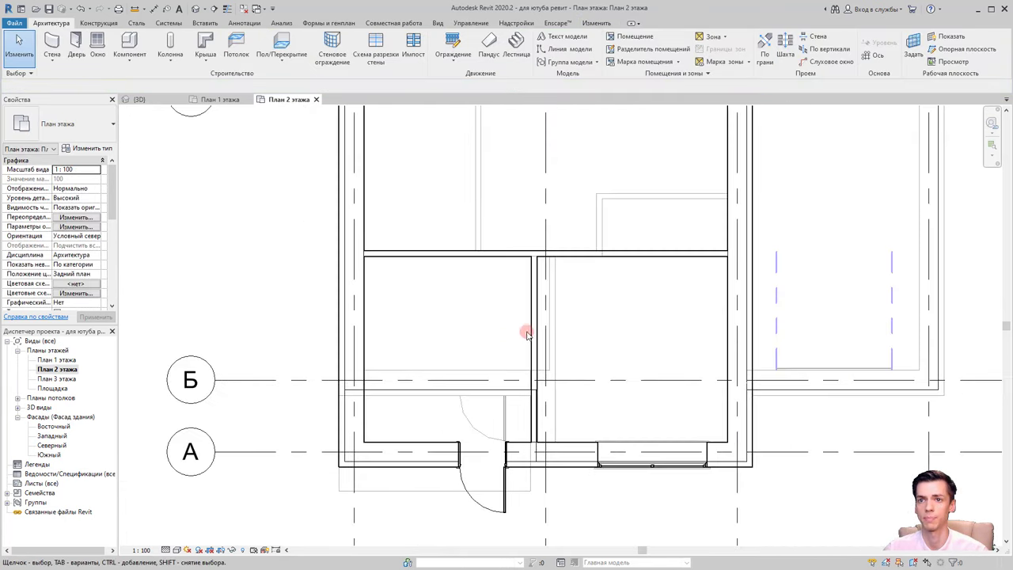
{"action": "mouse_move", "coordinate": [538, 328]}
{"action": "middle_mouse_down"}
{"action": "mouse_move", "coordinate": [544, 354]}
{"action": "mouse_move", "coordinate": [529, 362]}
{"action": "mouse_move", "coordinate": [552, 407]}
{"action": "middle_mouse_up"}
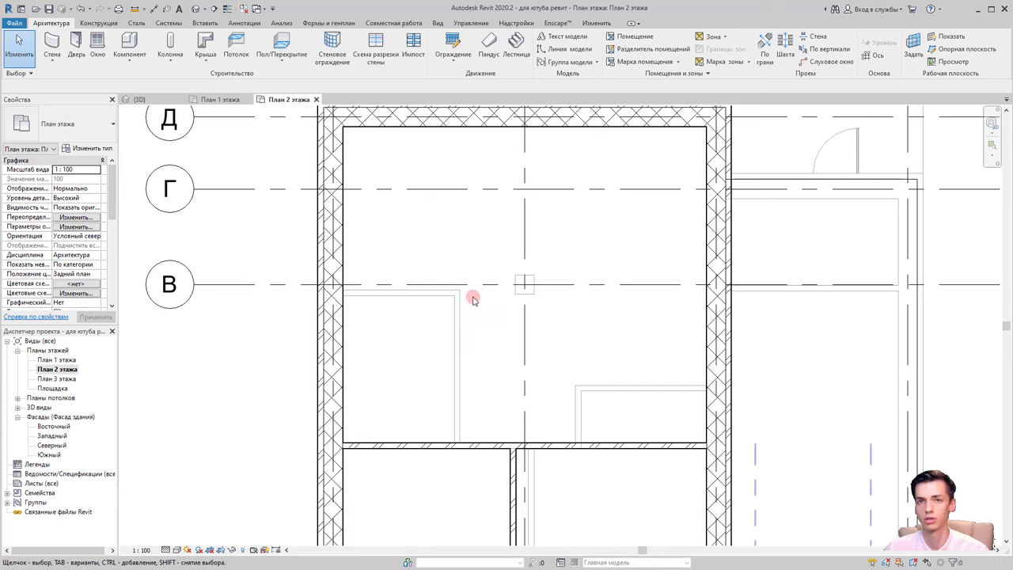
{"action": "middle_click_drag", "start_coordinate": [465, 274], "coordinate": [464, 294]}
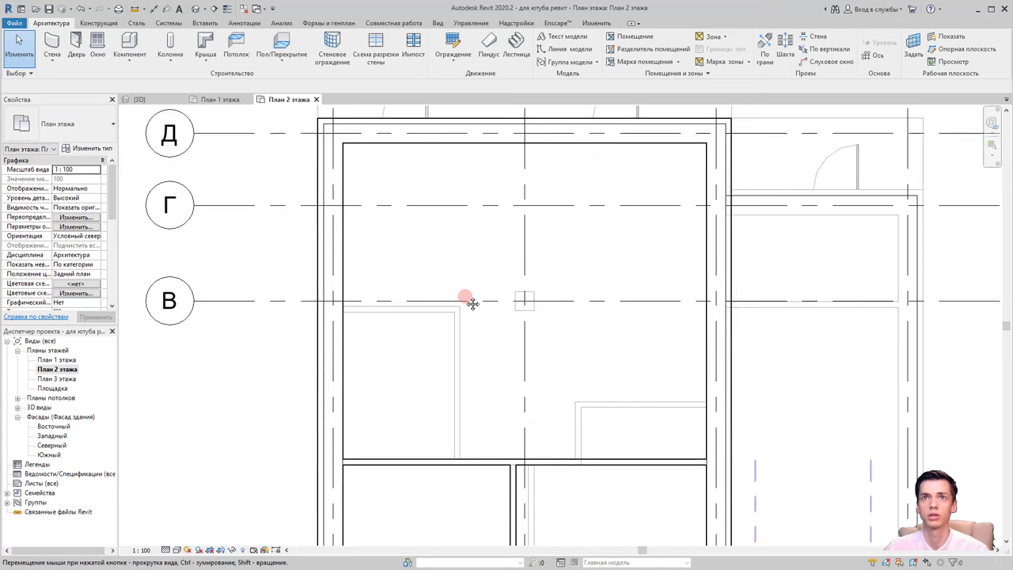
{"action": "left_click", "coordinate": [64, 46]}
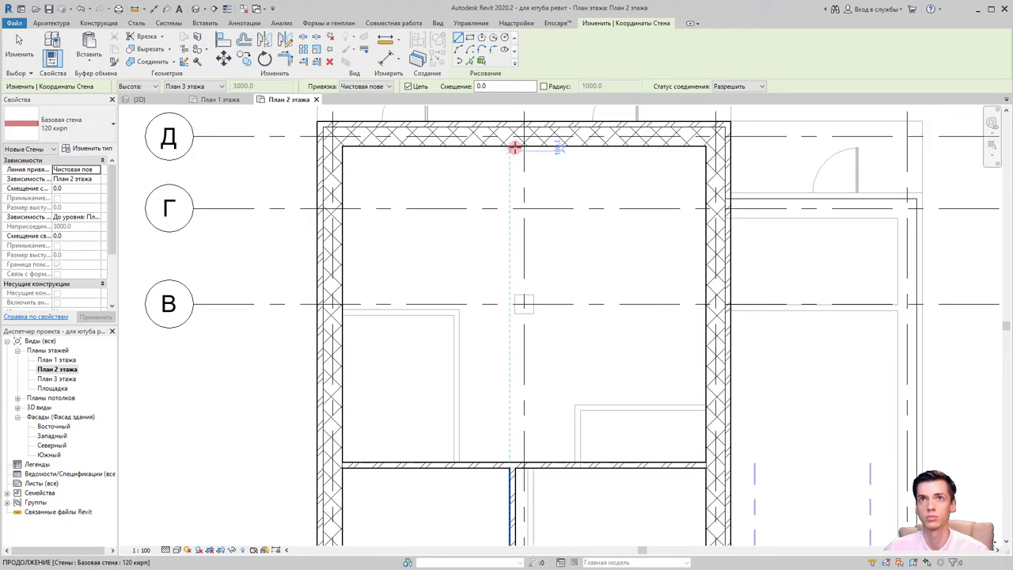
{"action": "left_click", "coordinate": [505, 146]}
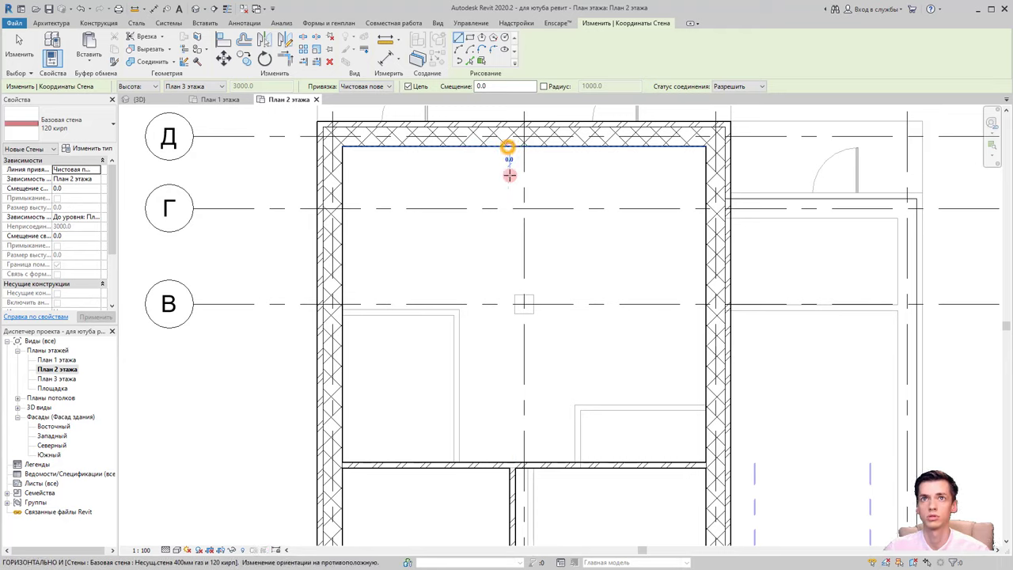
{"action": "left_click", "coordinate": [510, 301]}
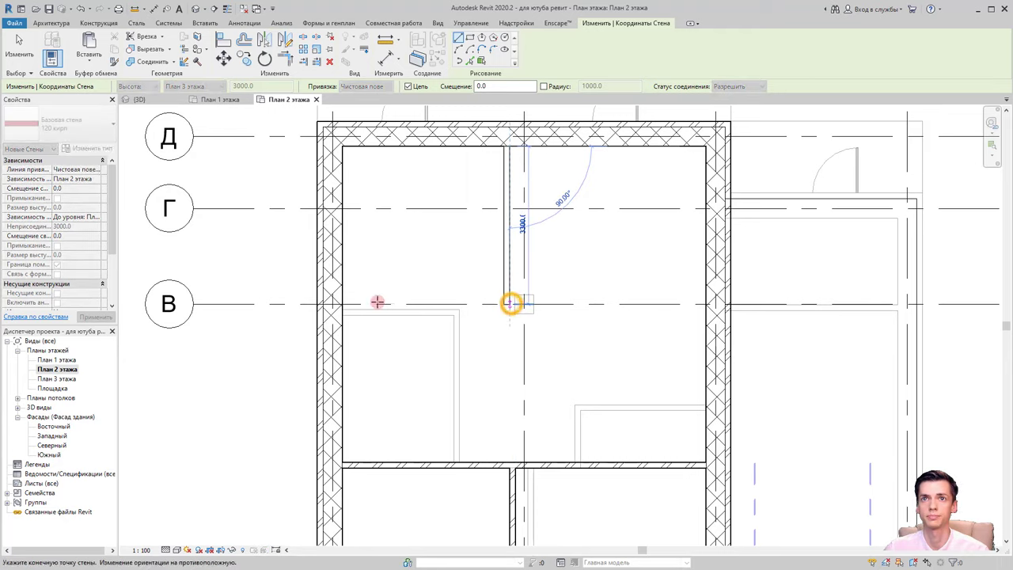
{"action": "left_click", "coordinate": [342, 304]}
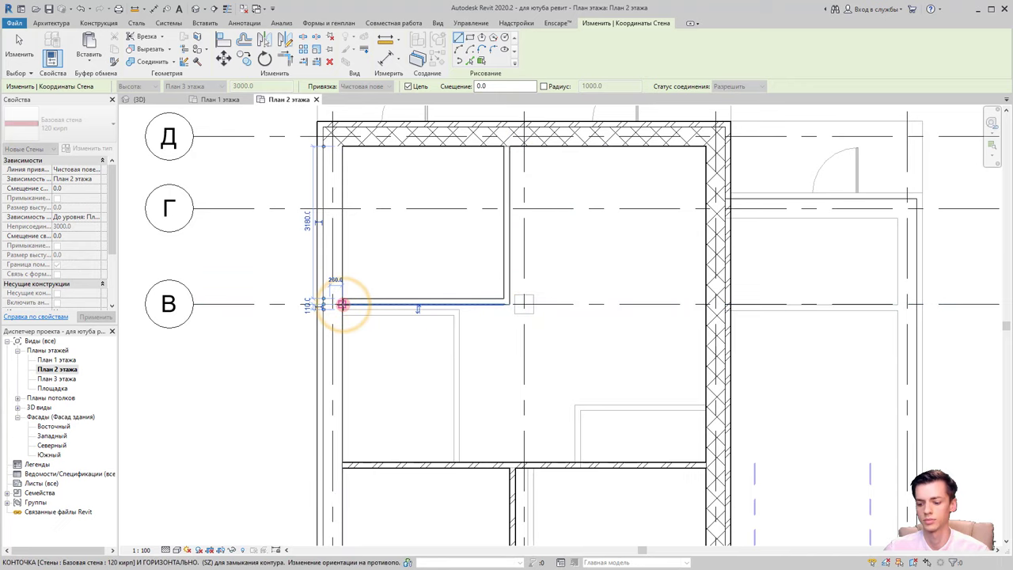
{"action": "key", "text": "Escape"}
{"action": "key", "text": "Escape"}
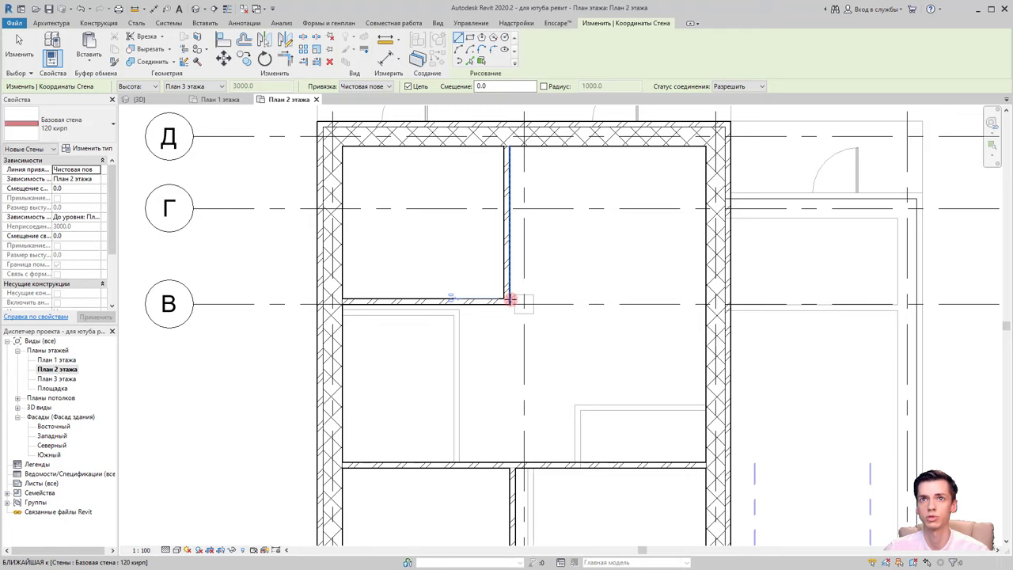
Draw a stepped wall from grid В right, down, then right to the right outer wall
{"action": "left_click", "coordinate": [505, 299]}
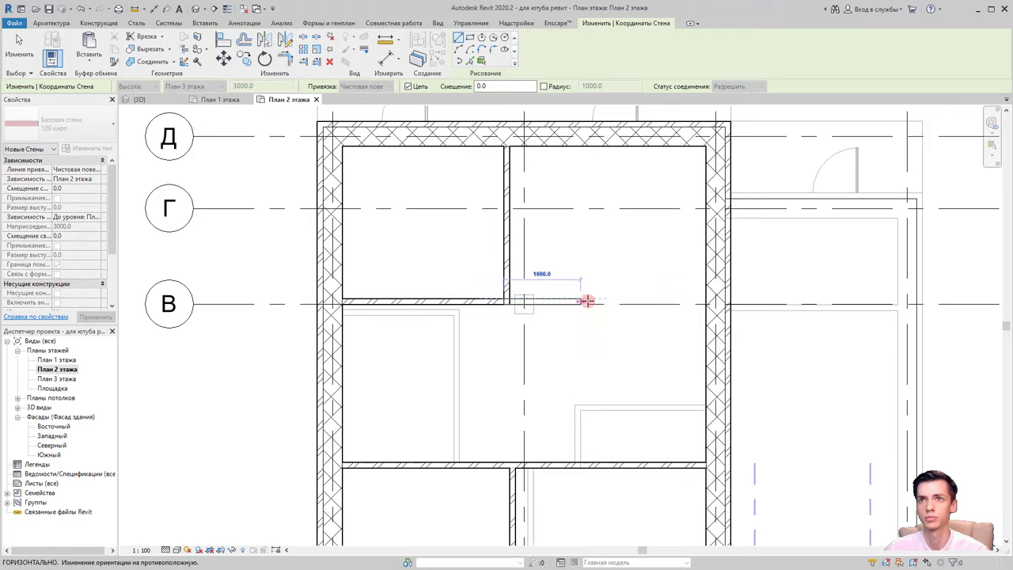
{"action": "left_click", "coordinate": [590, 299]}
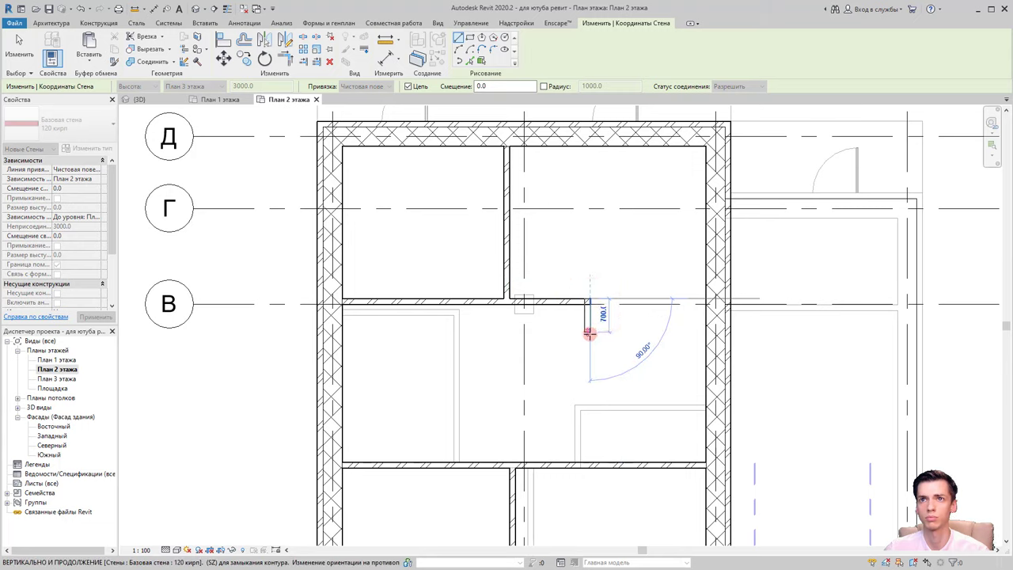
{"action": "left_click", "coordinate": [590, 337]}
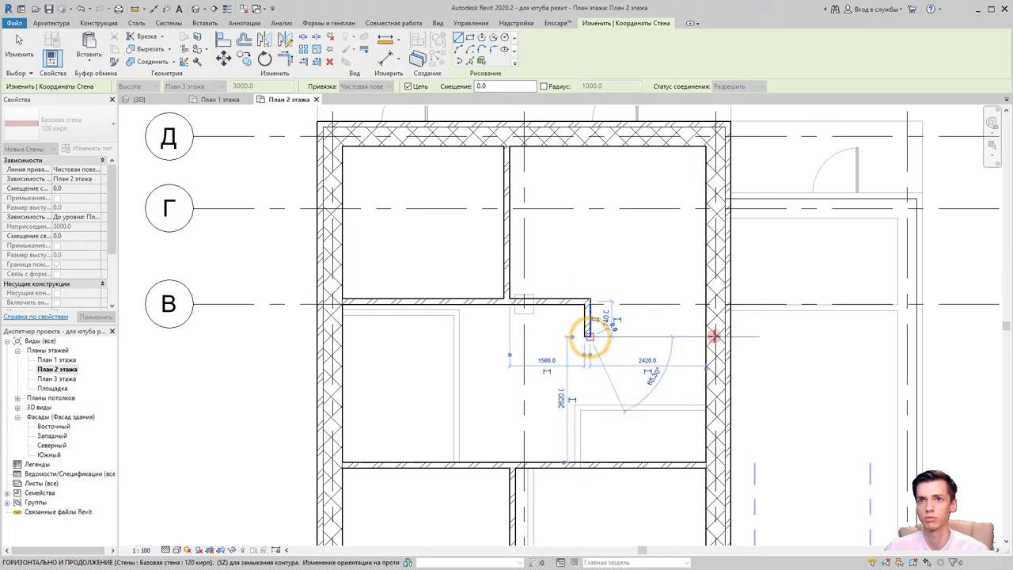
{"action": "left_click", "coordinate": [706, 336]}
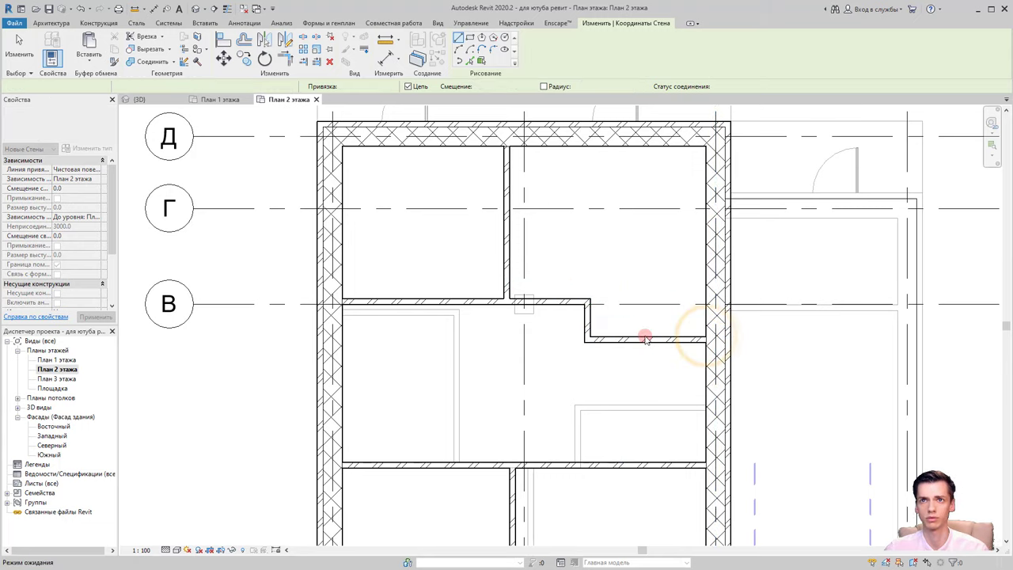
{"action": "key", "text": "Escape"}
{"action": "key", "text": "Escape"}
{"action": "scroll", "coordinate": [609, 341], "scroll_direction": "up", "scroll_amount": 2}
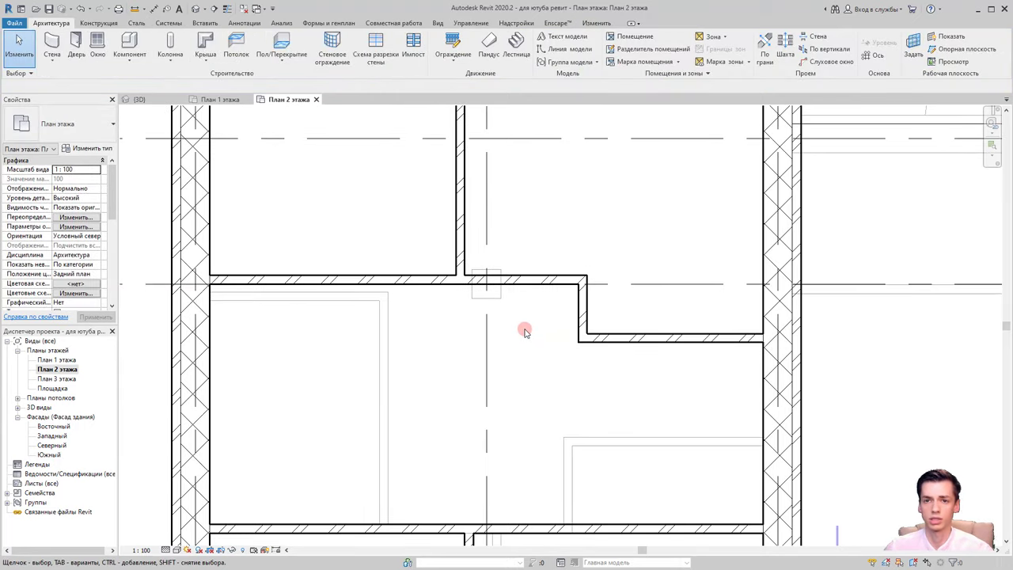
{"action": "scroll", "coordinate": [524, 331], "scroll_direction": "down", "scroll_amount": 1}
{"action": "scroll", "coordinate": [525, 331], "scroll_direction": "down", "scroll_amount": 1}
{"action": "scroll", "coordinate": [523, 333], "scroll_direction": "down", "scroll_amount": 1}
{"action": "scroll", "coordinate": [520, 336], "scroll_direction": "down", "scroll_amount": 1}
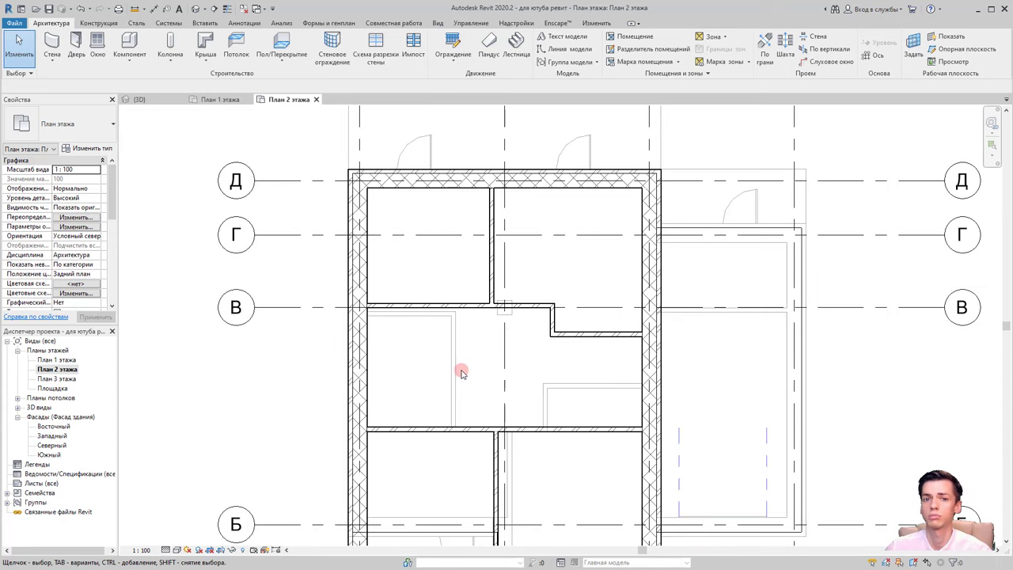
{"action": "left_click", "coordinate": [180, 67]}
{"action": "left_click", "coordinate": [200, 101]}
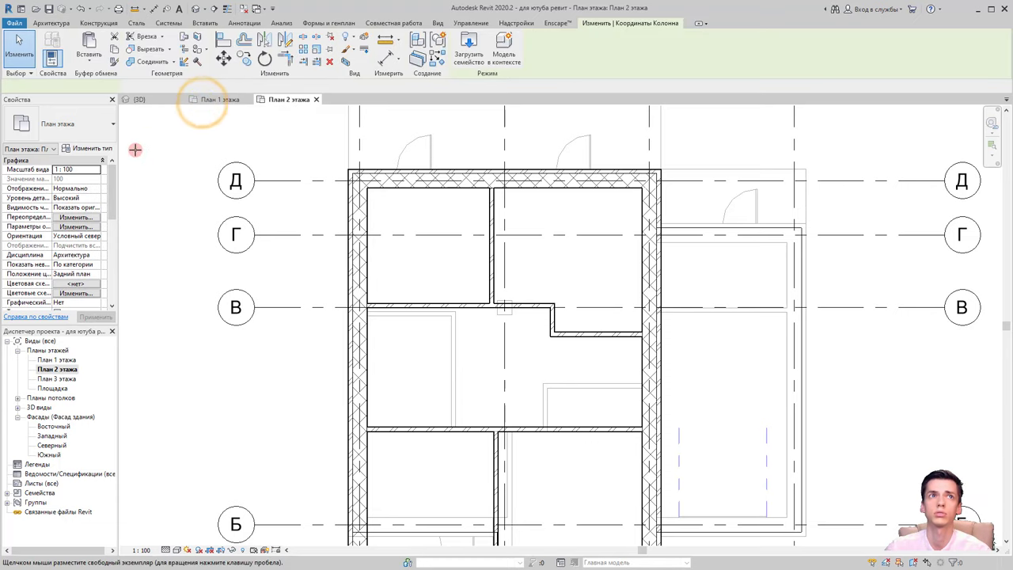
{"action": "scroll", "coordinate": [497, 310], "scroll_direction": "up", "scroll_amount": 2}
{"action": "left_click", "coordinate": [516, 304]}
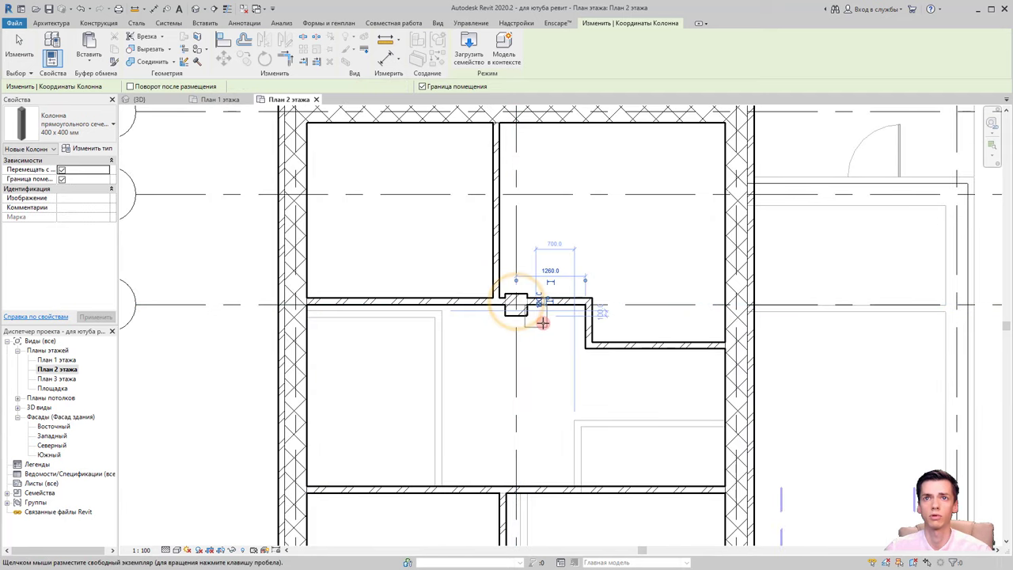
{"action": "key", "text": "Escape"}
{"action": "key", "text": "Escape"}
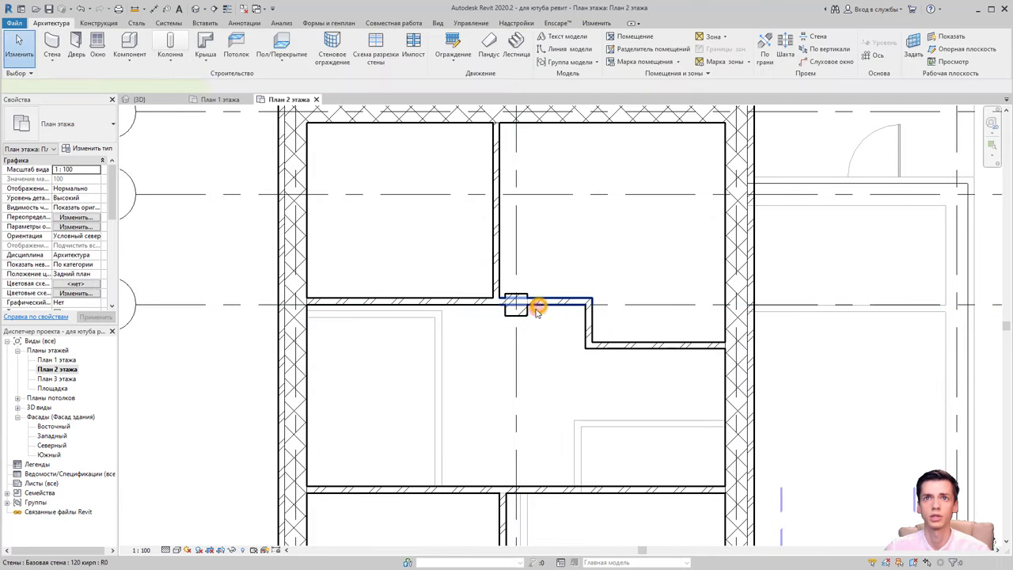
{"action": "scroll", "coordinate": [537, 310], "scroll_direction": "up", "scroll_amount": 1}
{"action": "scroll", "coordinate": [536, 310], "scroll_direction": "up", "scroll_amount": 1}
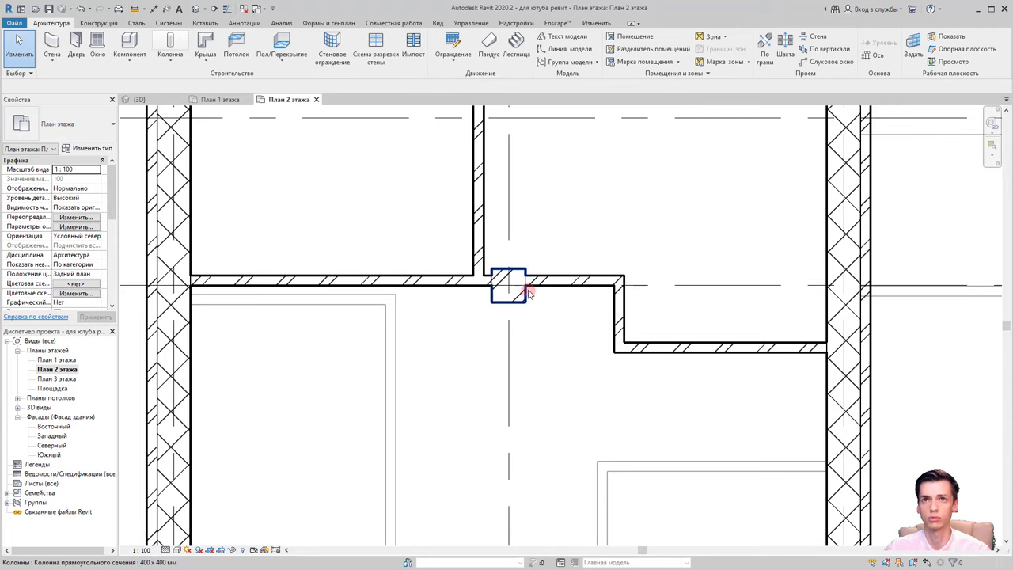
Split the wall at the column's edge using Split Element
{"action": "left_click", "coordinate": [554, 276]}
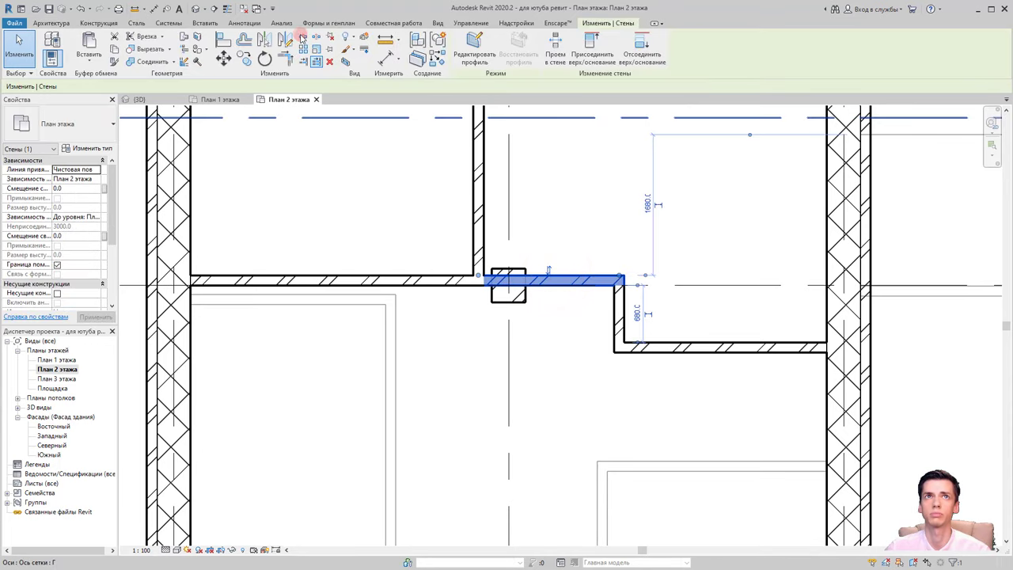
{"action": "left_click", "coordinate": [304, 41]}
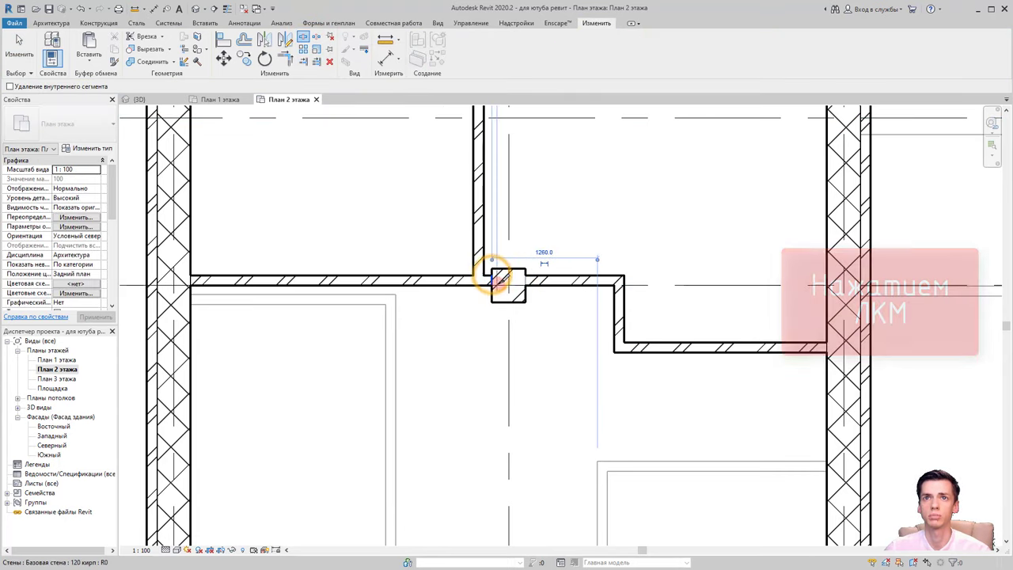
{"action": "left_click", "coordinate": [493, 274]}
{"action": "key", "text": "Escape"}
{"action": "left_click", "coordinate": [497, 280]}
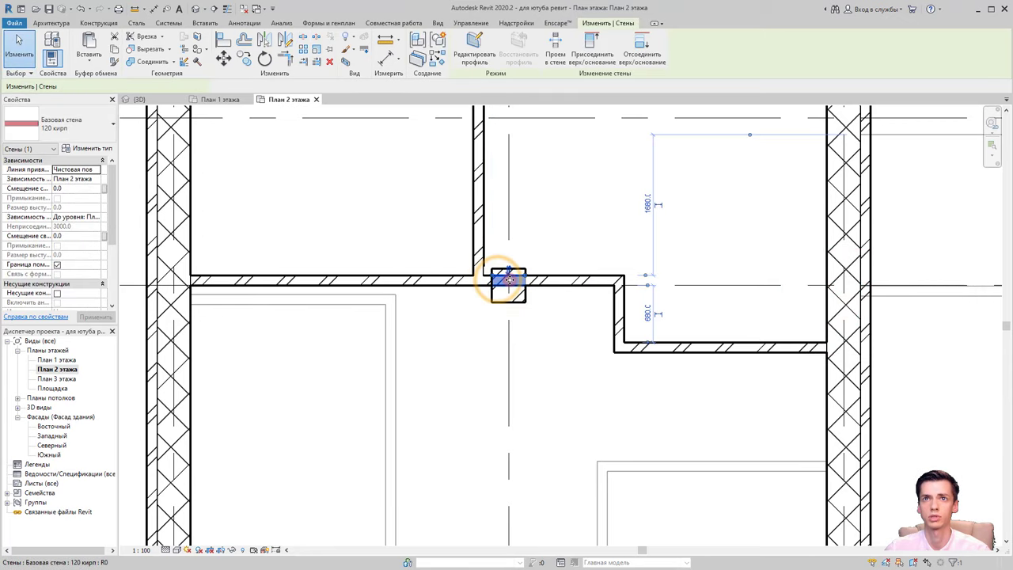
{"action": "left_click", "coordinate": [503, 291]}
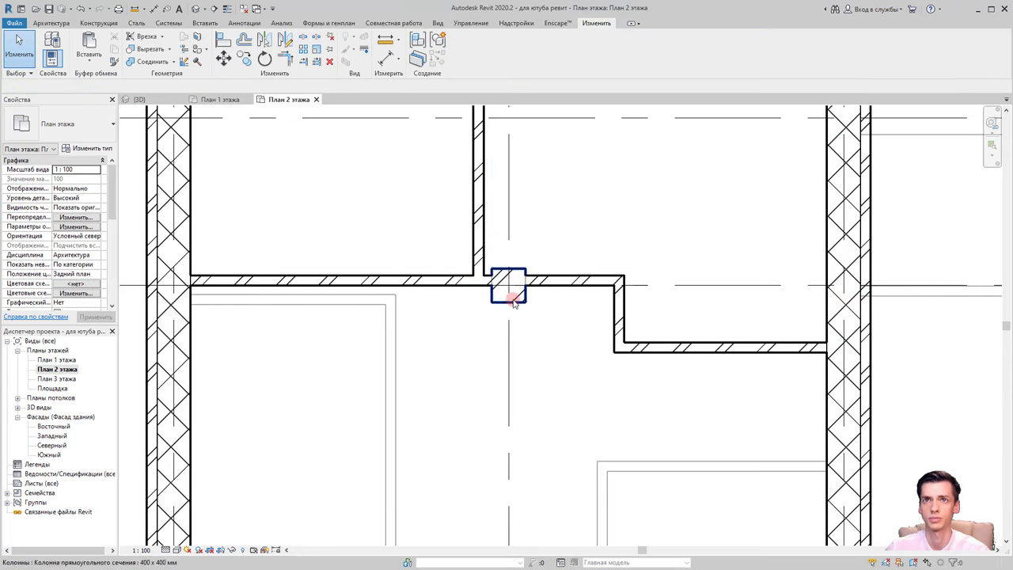
Unjoin the grid-В column's geometry from the walls
{"action": "left_click", "coordinate": [511, 298]}
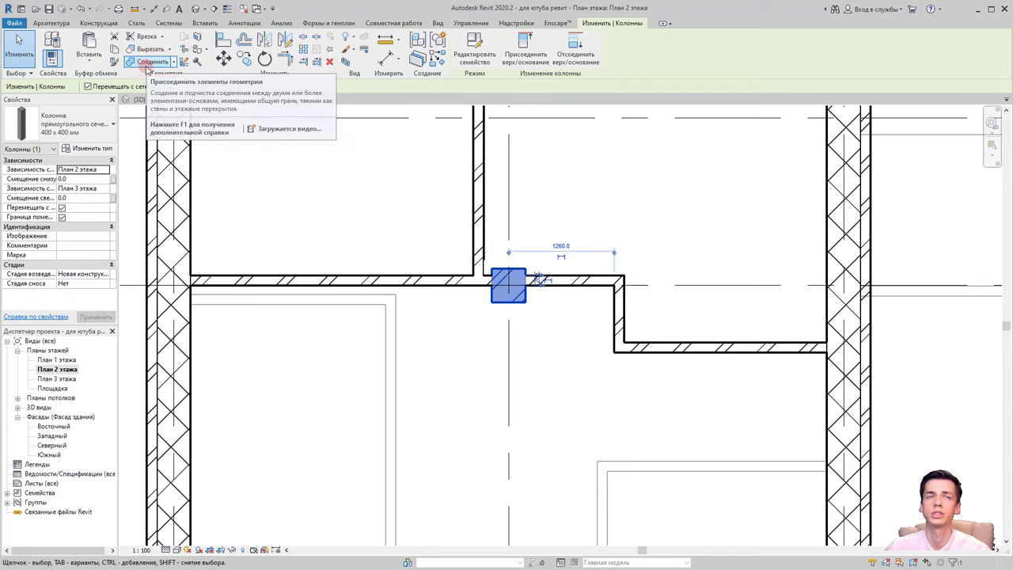
{"action": "left_click", "coordinate": [173, 62]}
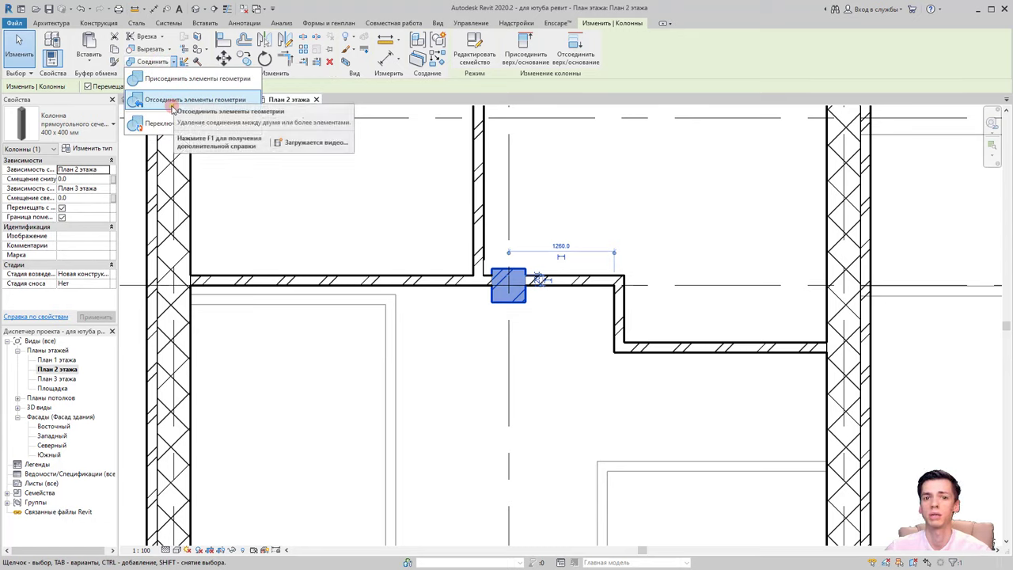
{"action": "left_click", "coordinate": [174, 105]}
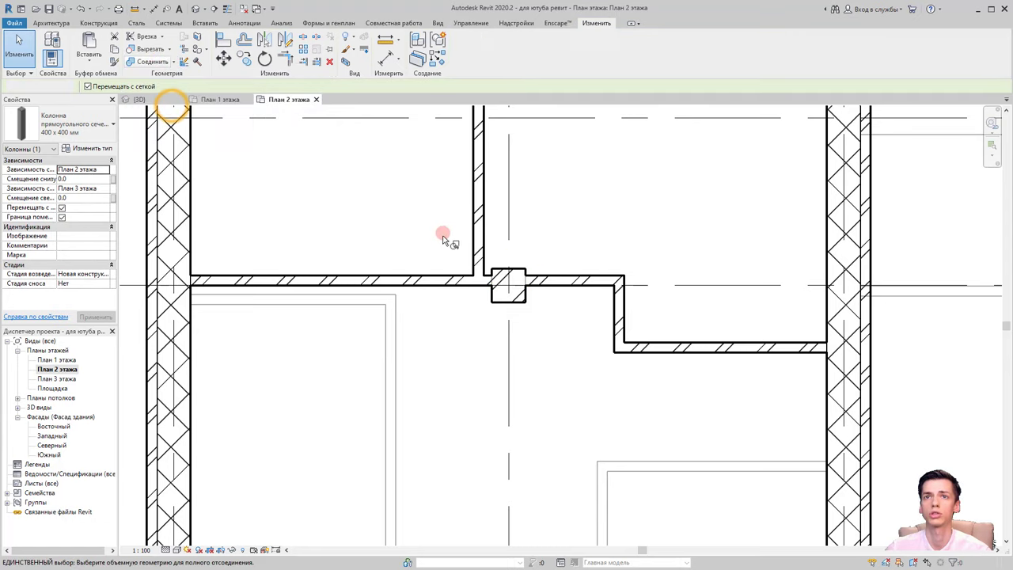
{"action": "left_click", "coordinate": [521, 271]}
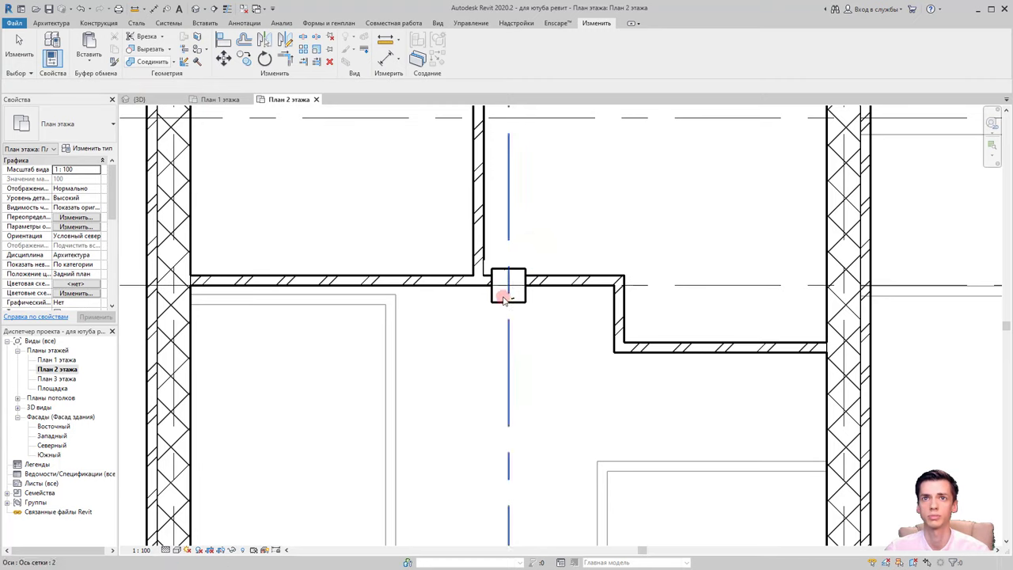
{"action": "key", "text": "Escape"}
Move the vertical wall above the column with MV so it sits against the column edge
{"action": "left_click", "coordinate": [483, 265]}
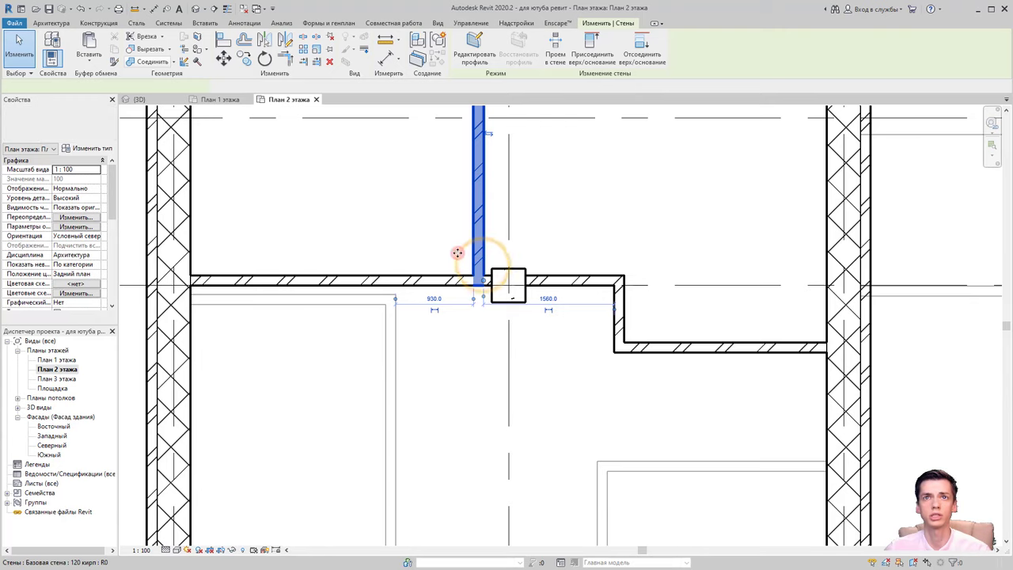
{"action": "scroll", "coordinate": [483, 272], "scroll_direction": "up", "scroll_amount": 2}
{"action": "key", "text": "m"}
{"action": "key", "text": "v"}
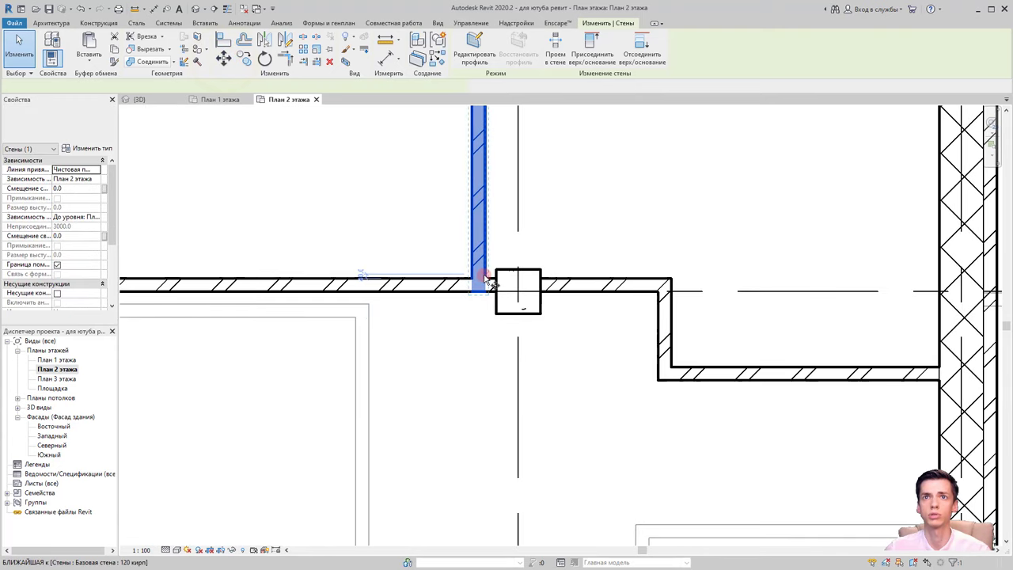
{"action": "left_click", "coordinate": [481, 277]}
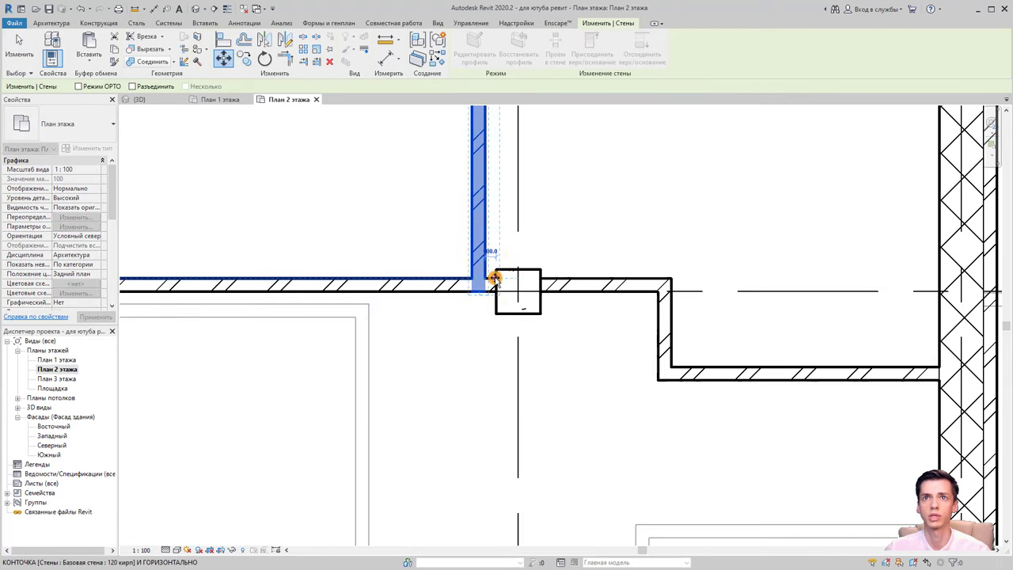
{"action": "left_click", "coordinate": [494, 278]}
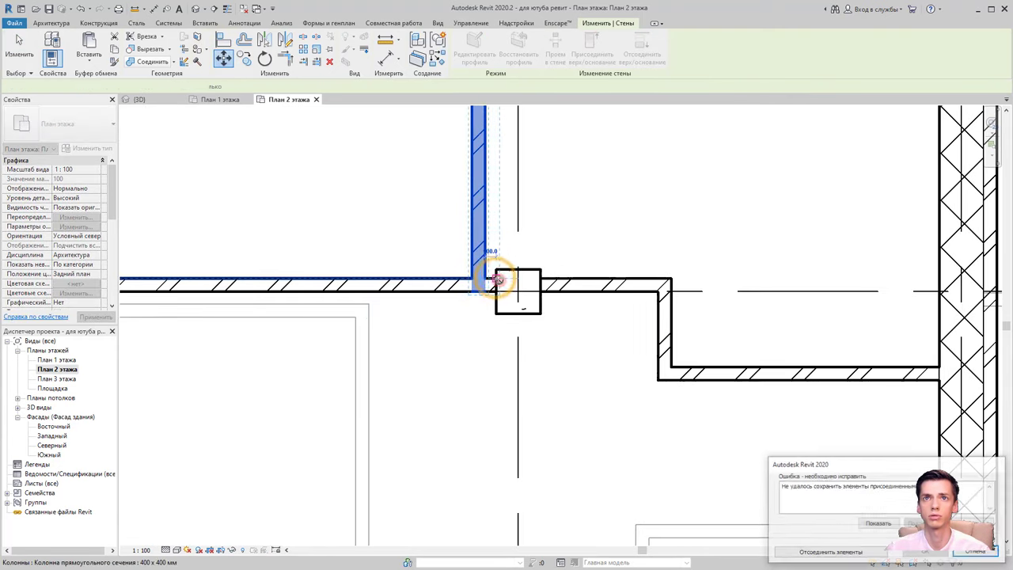
{"action": "left_click", "coordinate": [815, 551]}
{"action": "key", "text": "Escape"}
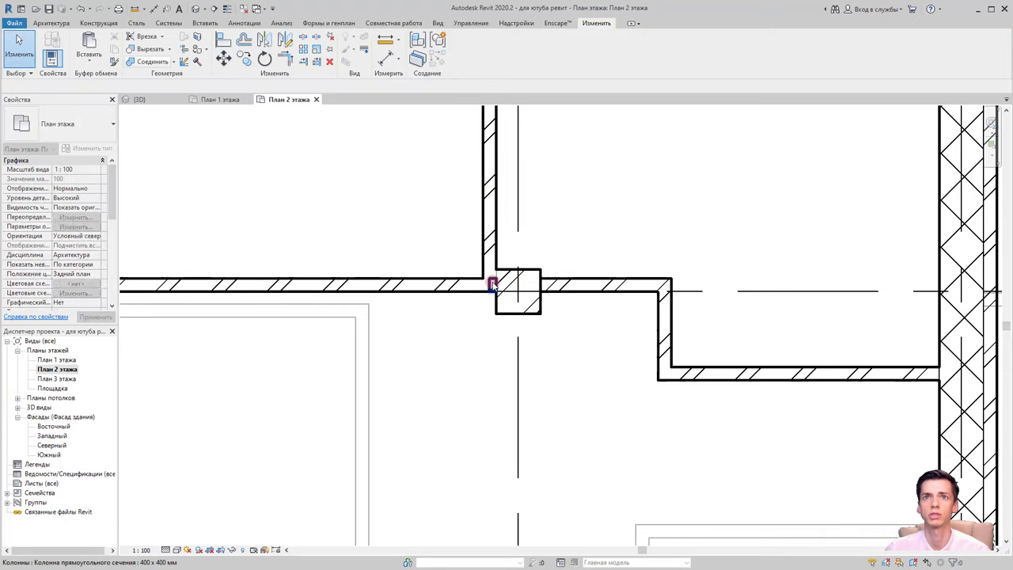
{"action": "left_click", "coordinate": [493, 283]}
{"action": "key", "text": "Escape"}
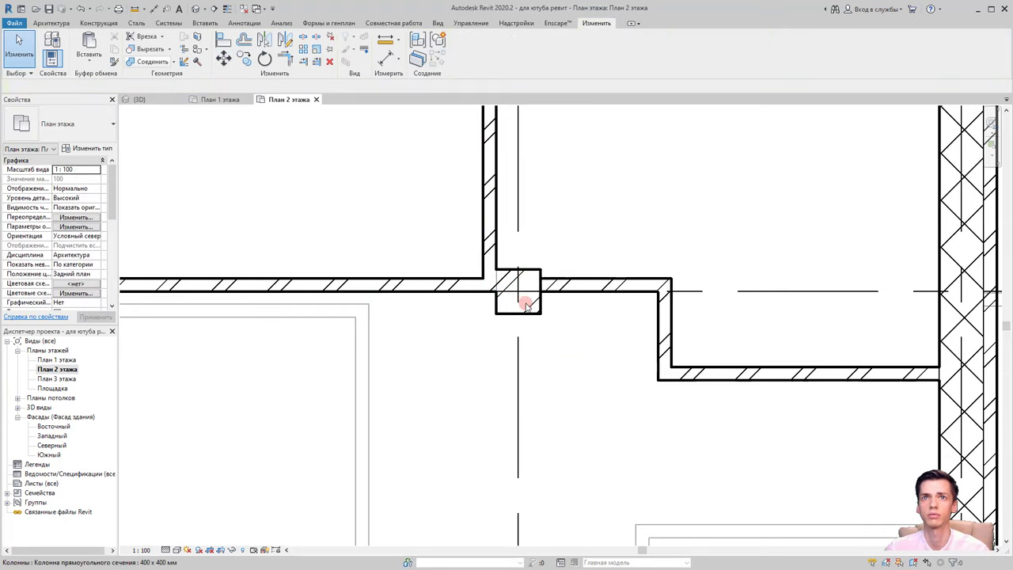
Join the column's geometry with the wall to its right
{"action": "left_click", "coordinate": [518, 269]}
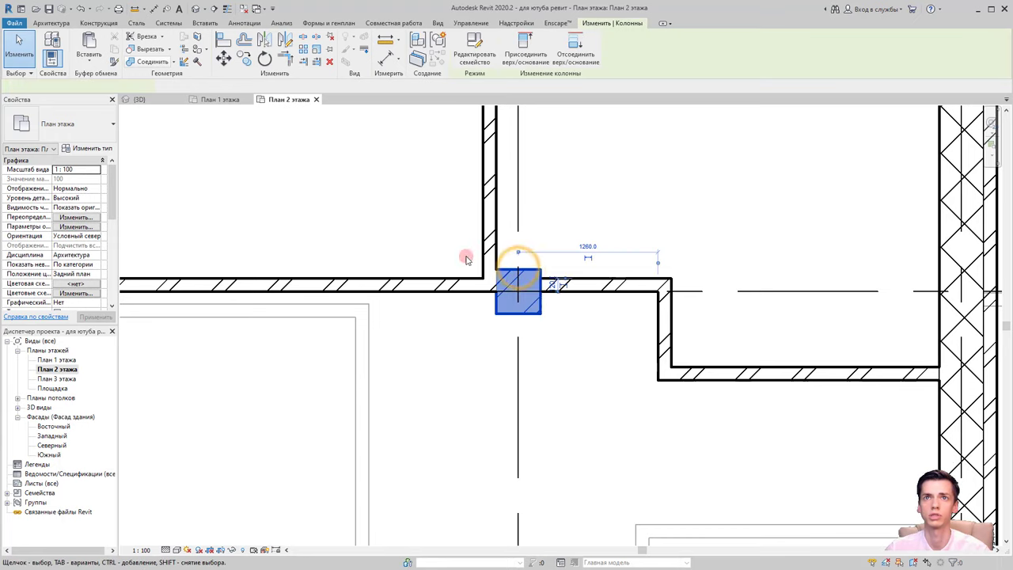
{"action": "left_click", "coordinate": [173, 62]}
{"action": "left_click", "coordinate": [170, 79]}
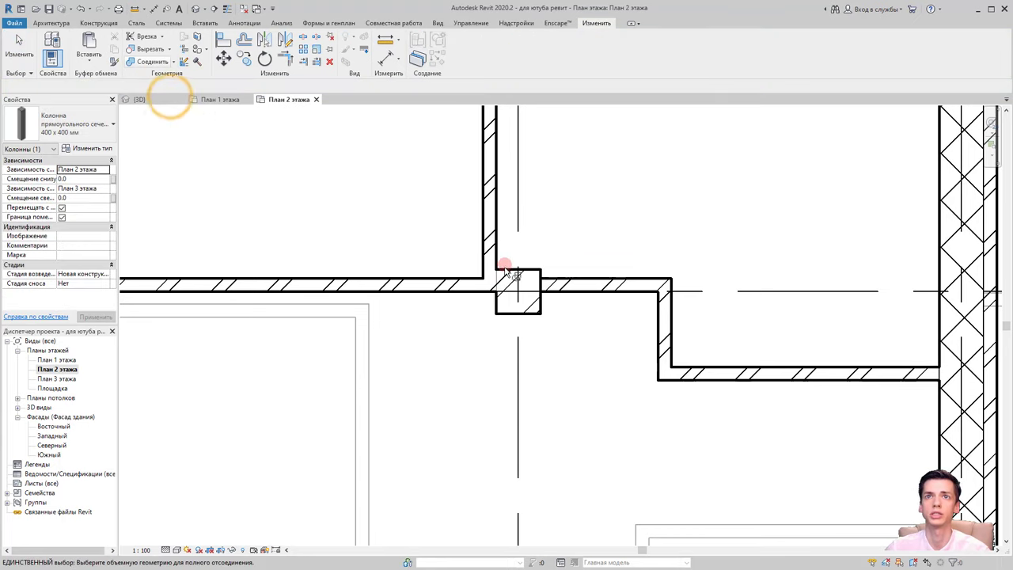
{"action": "left_click", "coordinate": [513, 270]}
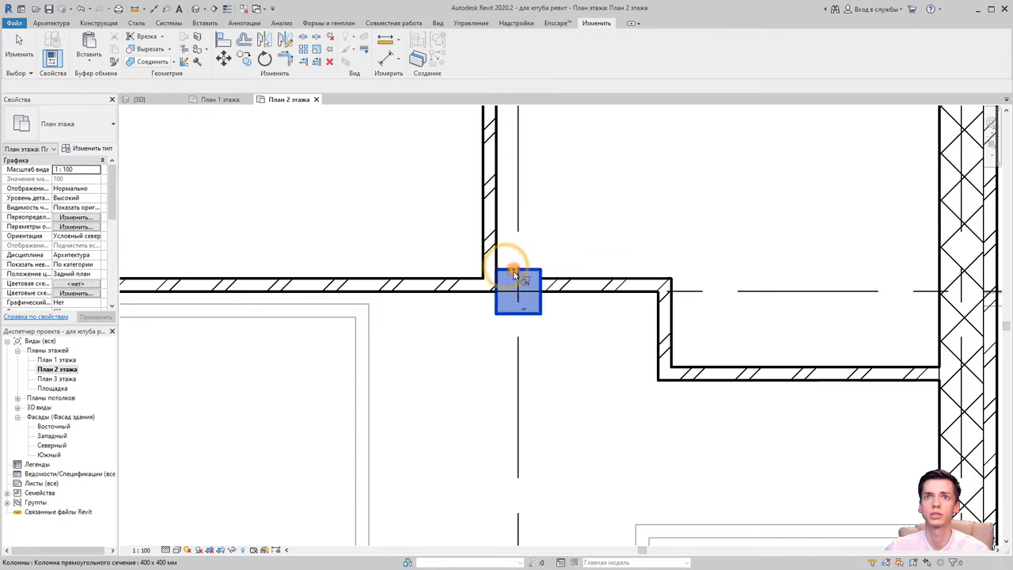
{"action": "left_click", "coordinate": [578, 281]}
{"action": "key", "text": "Escape"}
Move the wall right of the column to align with the column's top edge
{"action": "left_click", "coordinate": [575, 277]}
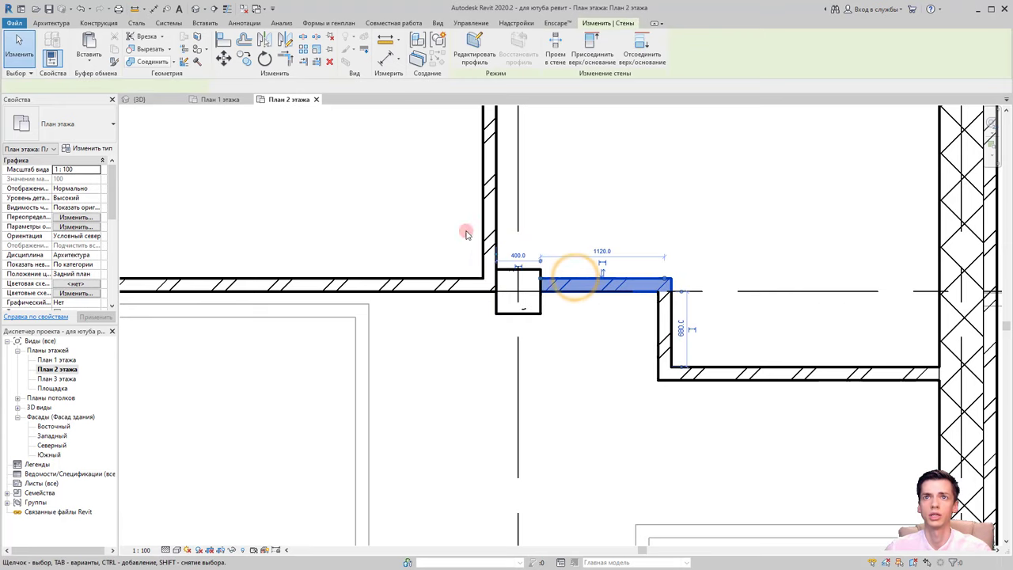
{"action": "left_click", "coordinate": [224, 58]}
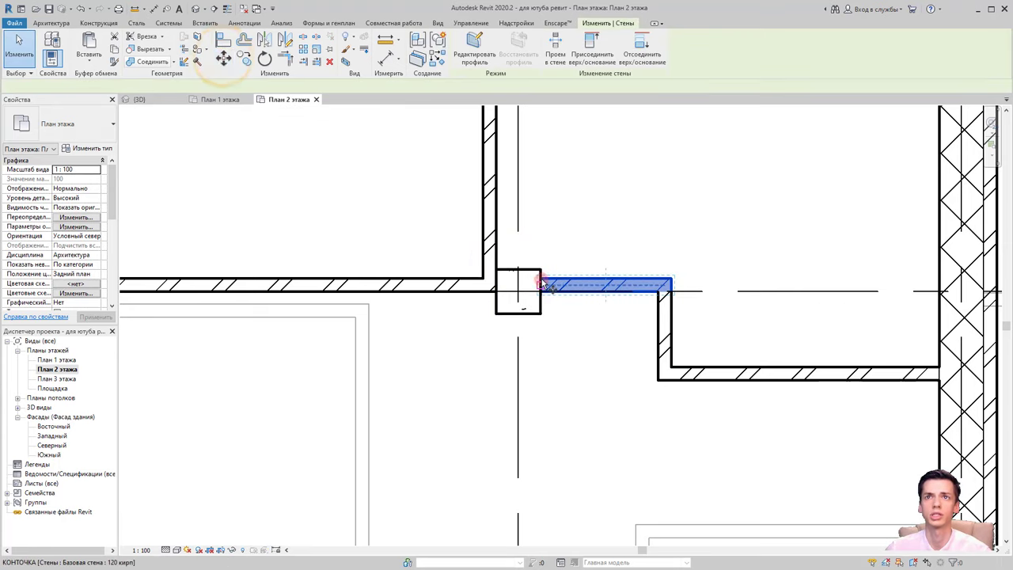
{"action": "left_click", "coordinate": [542, 271]}
{"action": "left_click", "coordinate": [572, 308]}
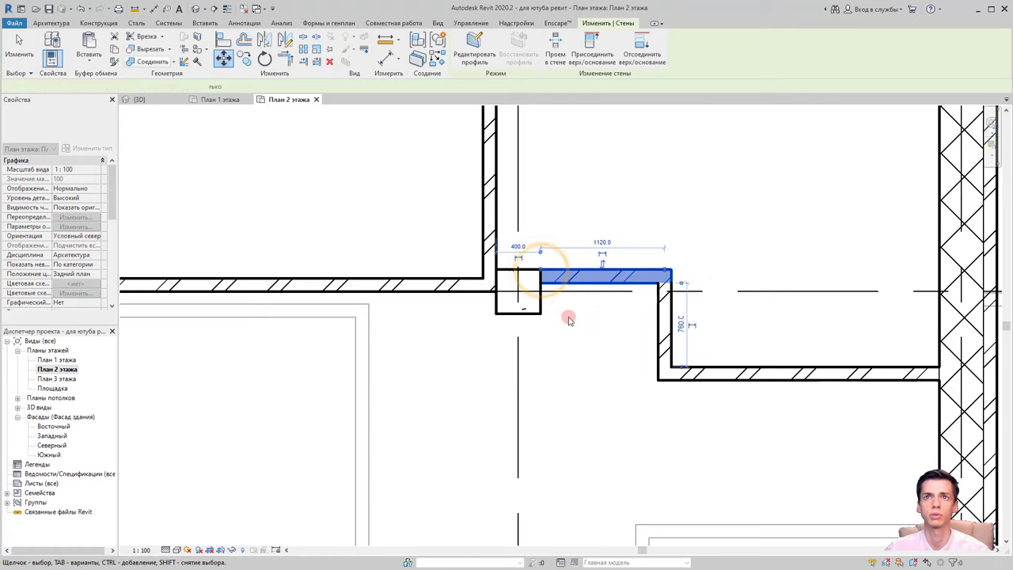
{"action": "left_click", "coordinate": [555, 311]}
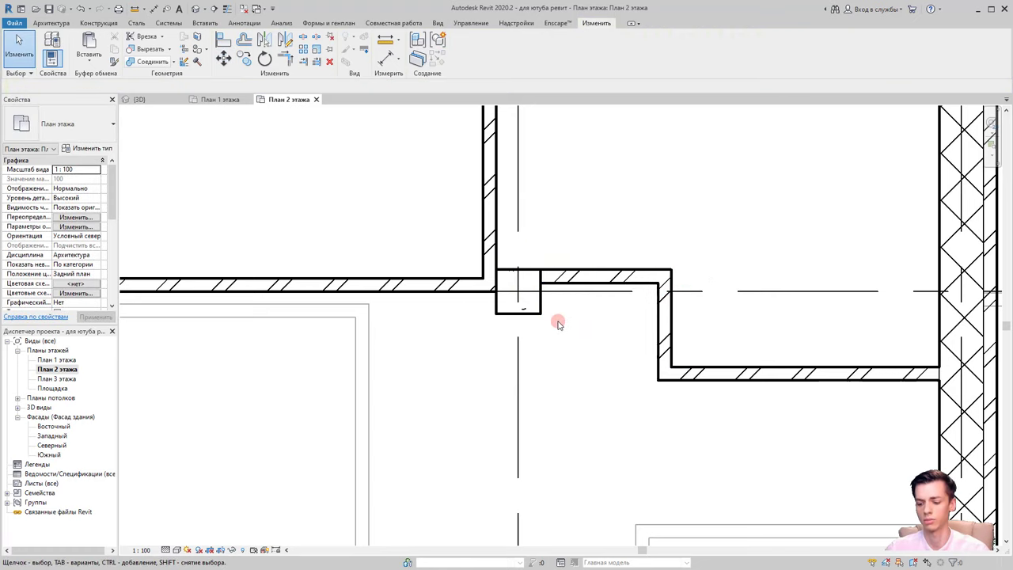
{"action": "scroll", "coordinate": [558, 325], "scroll_direction": "down", "scroll_amount": 3}
{"action": "scroll", "coordinate": [586, 328], "scroll_direction": "up", "scroll_amount": 1}
{"action": "scroll", "coordinate": [588, 331], "scroll_direction": "up", "scroll_amount": 1}
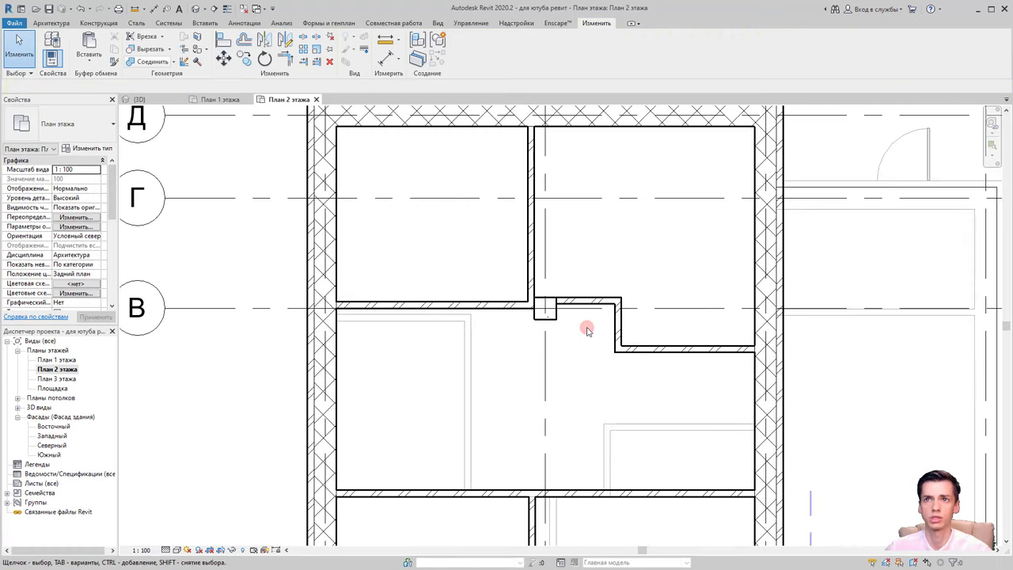
{"action": "scroll", "coordinate": [585, 339], "scroll_direction": "down", "scroll_amount": 1}
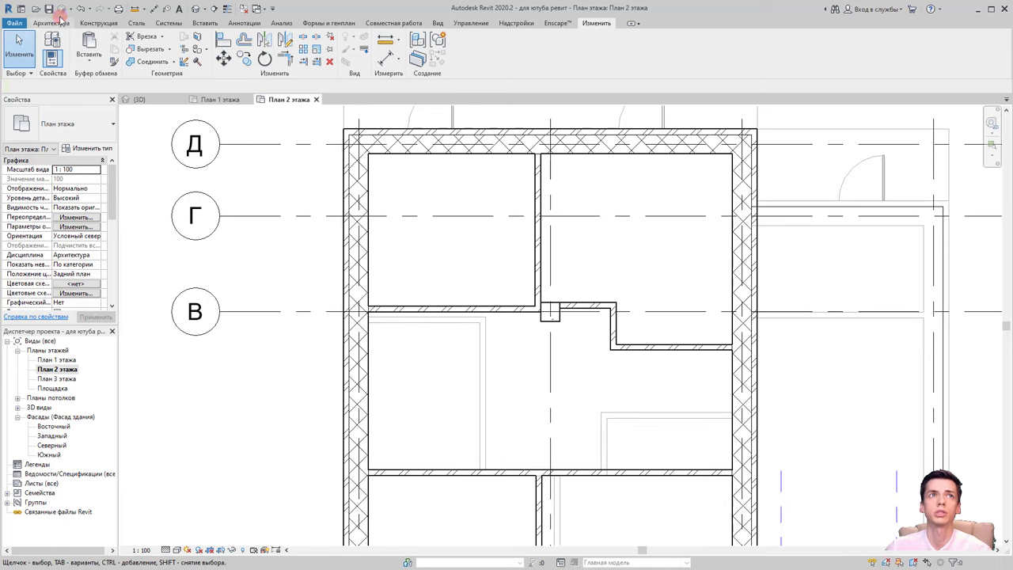
Draw a vertical wall from grid line В down to the lower wall
{"action": "left_click", "coordinate": [52, 23]}
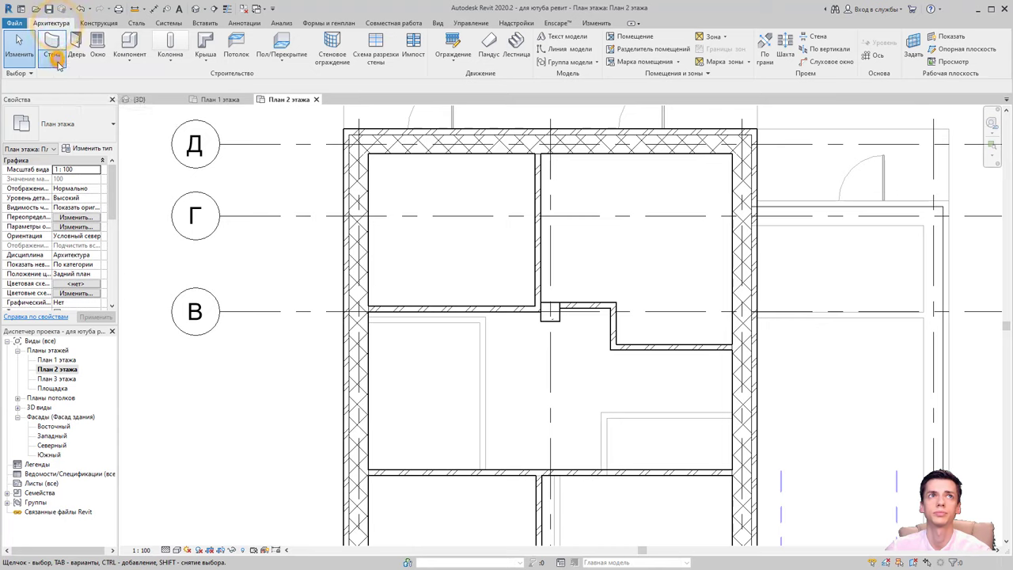
{"action": "left_click", "coordinate": [58, 63]}
{"action": "left_click", "coordinate": [63, 74]}
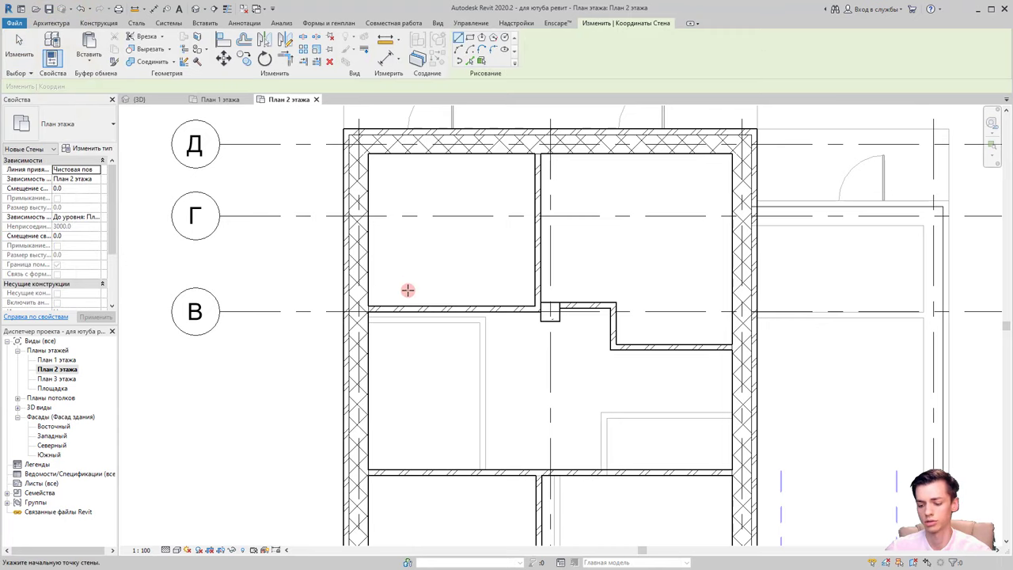
{"action": "left_click", "coordinate": [481, 310]}
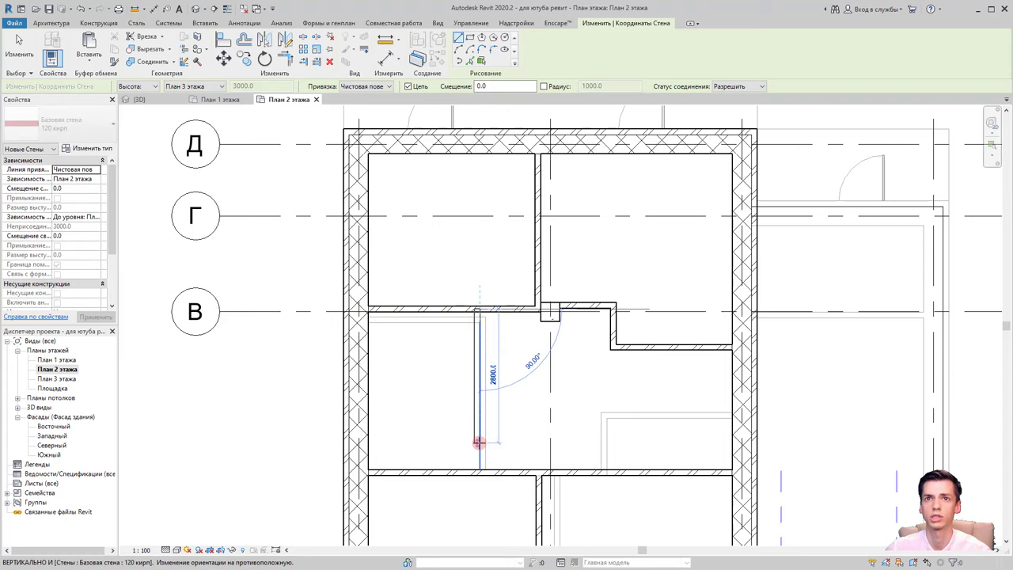
{"action": "left_click", "coordinate": [477, 472]}
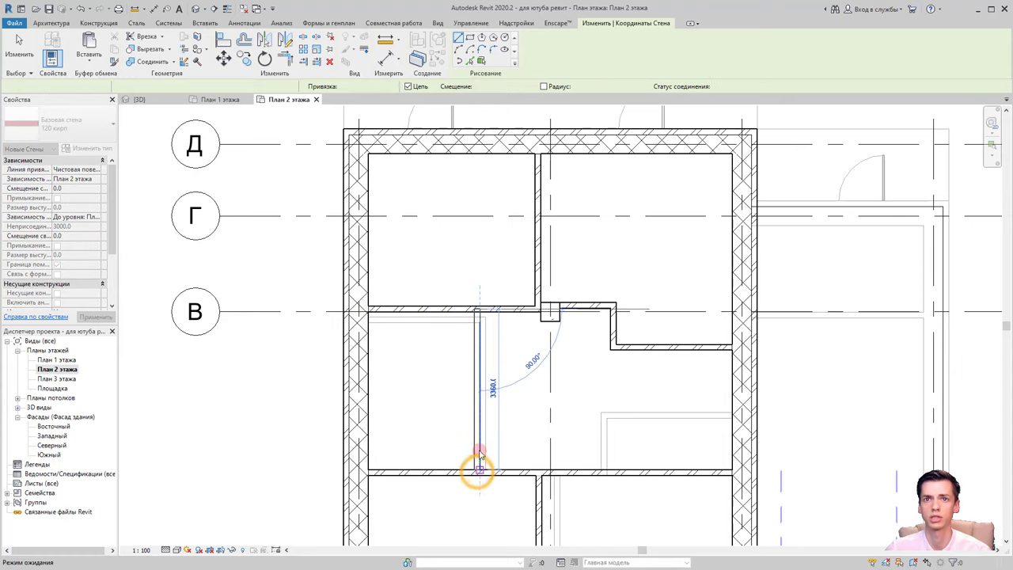
{"action": "key", "text": "Escape"}
{"action": "key", "text": "Escape"}
Move the new wall 20 mm sideways
{"action": "left_click", "coordinate": [477, 432]}
{"action": "left_click", "coordinate": [222, 62]}
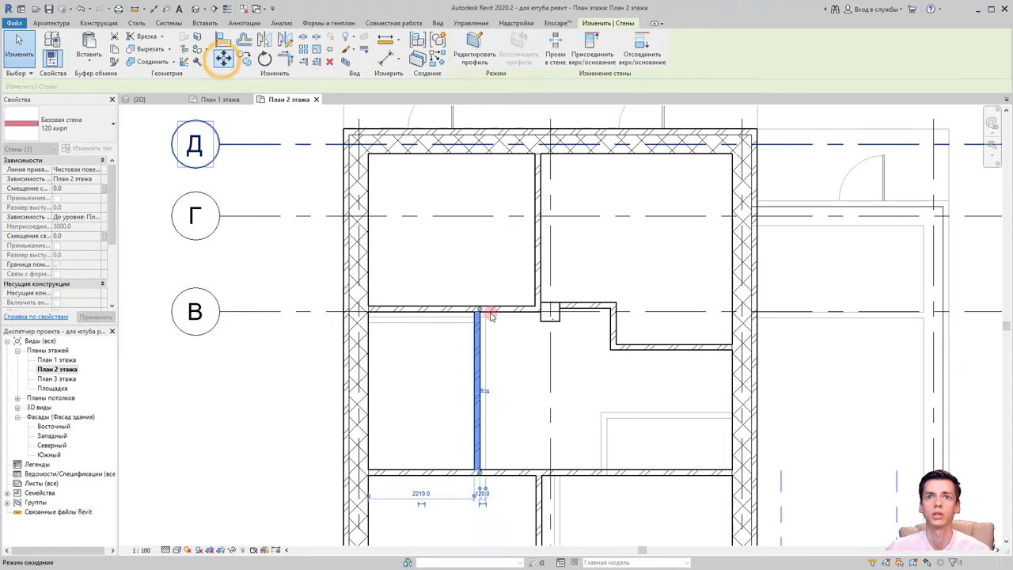
{"action": "scroll", "coordinate": [481, 314], "scroll_direction": "up", "scroll_amount": 3}
{"action": "left_click", "coordinate": [471, 339]}
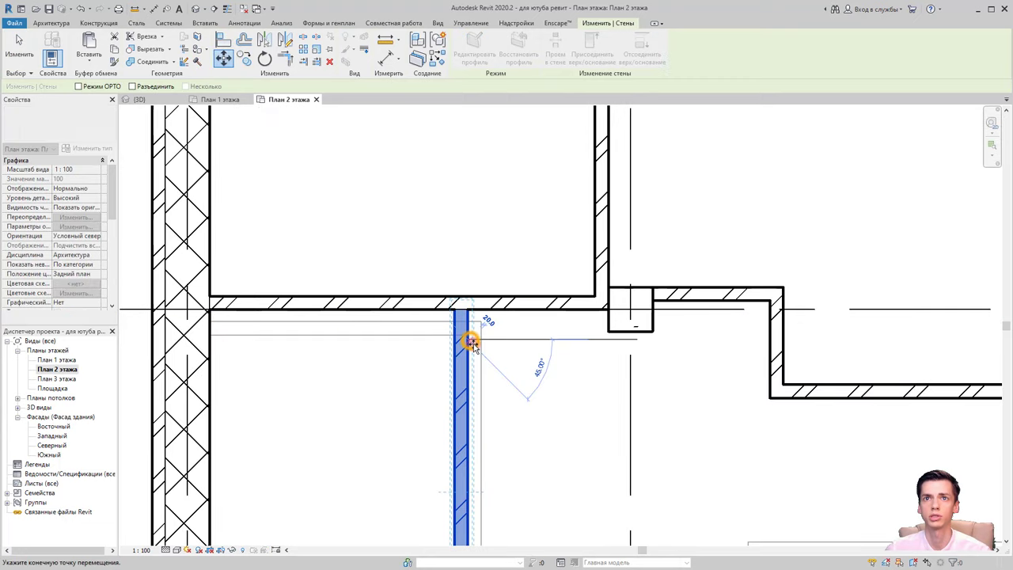
{"action": "left_click", "coordinate": [483, 340]}
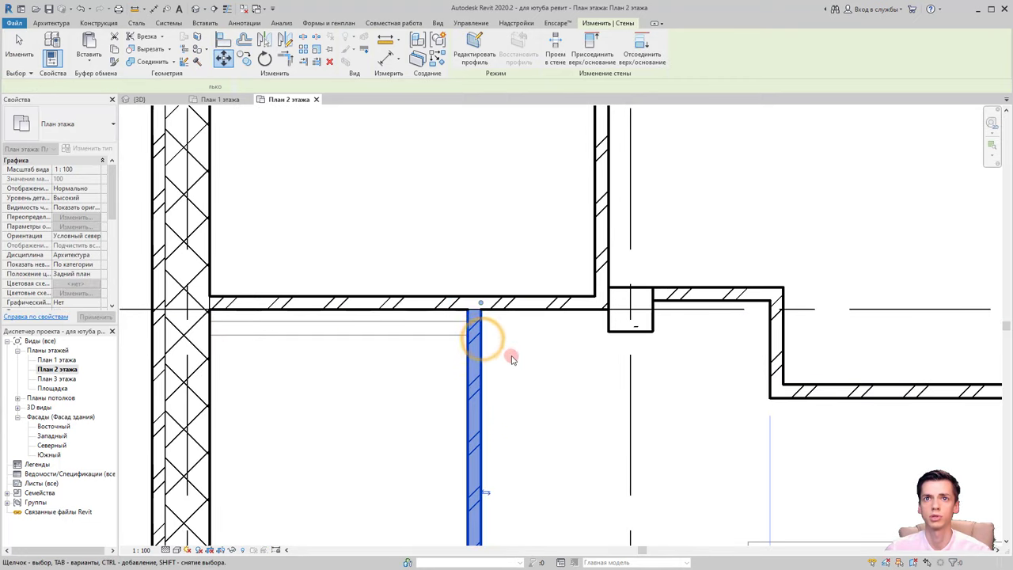
{"action": "key", "text": "Escape"}
{"action": "scroll", "coordinate": [525, 349], "scroll_direction": "down", "scroll_amount": 3}
{"action": "middle_click_drag", "start_coordinate": [527, 356], "coordinate": [521, 281]}
{"action": "scroll", "coordinate": [521, 281], "scroll_direction": "down", "scroll_amount": 1}
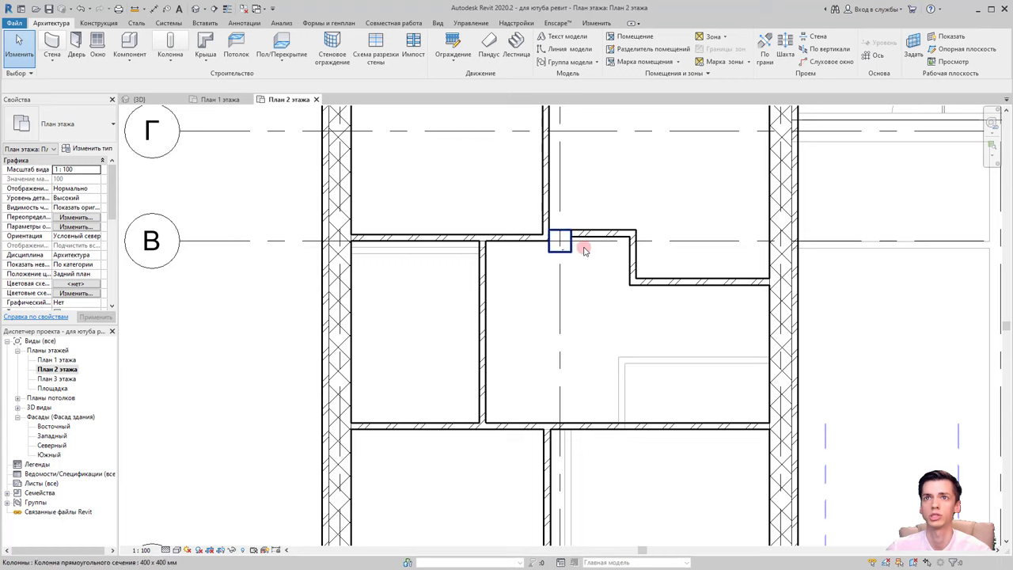
Zoom out and pan across the second-floor plan, then open План 1 этажа
{"action": "left_click_drag", "start_coordinate": [586, 187], "coordinate": [625, 272]}
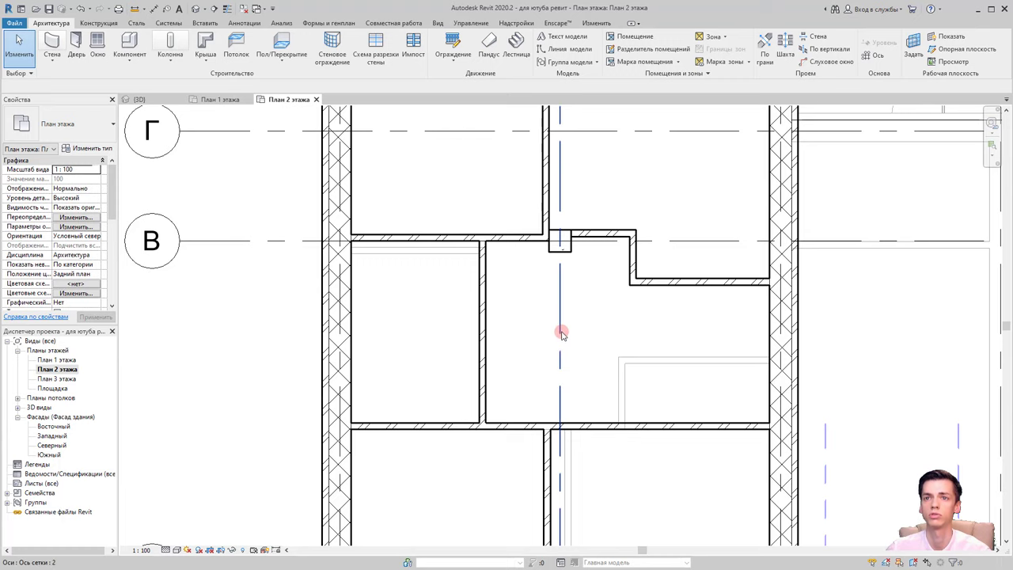
{"action": "scroll", "coordinate": [559, 332], "scroll_direction": "down", "scroll_amount": 2}
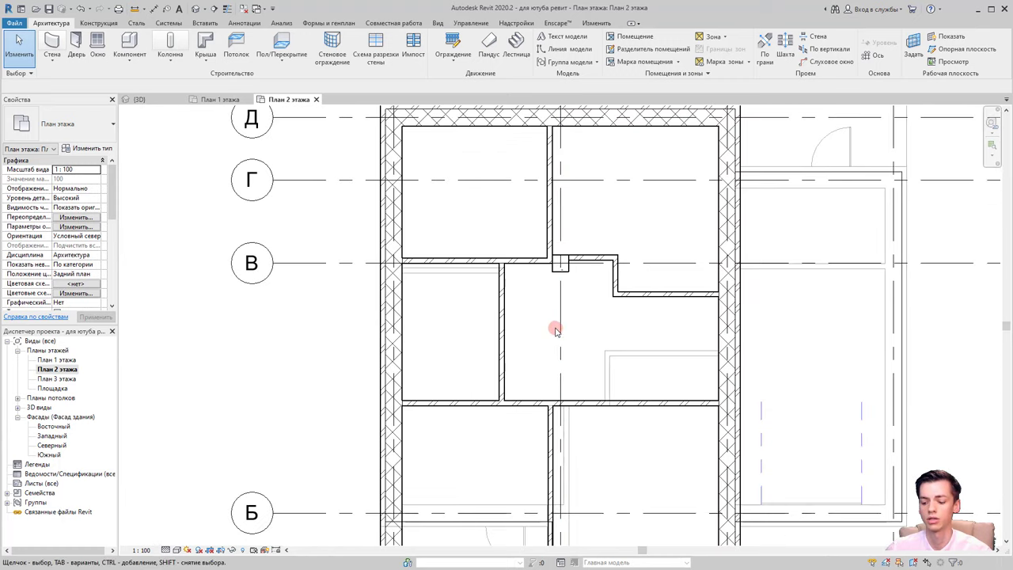
{"action": "middle_click_drag", "start_coordinate": [549, 330], "coordinate": [536, 289]}
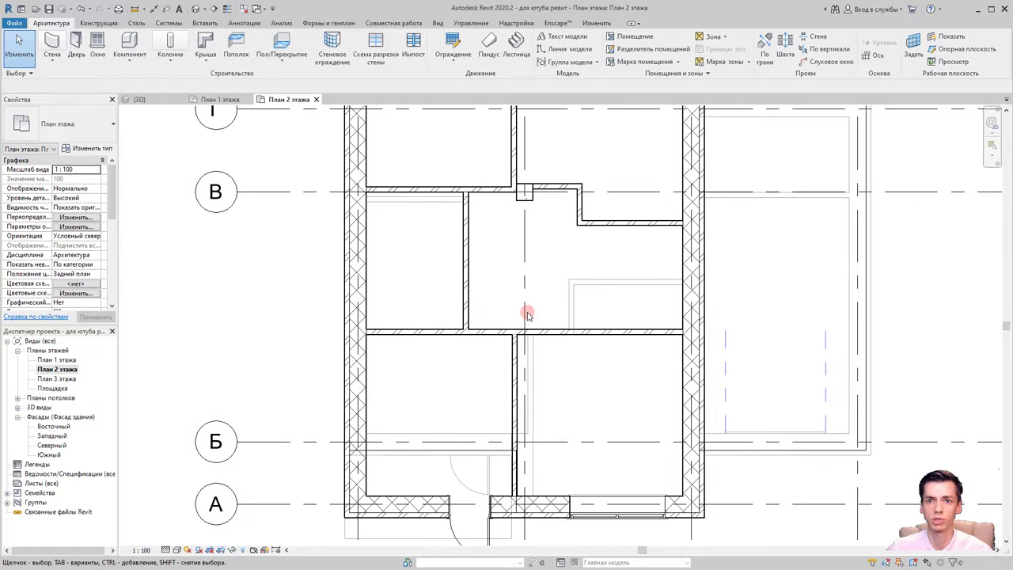
{"action": "scroll", "coordinate": [525, 310], "scroll_direction": "down", "scroll_amount": 1}
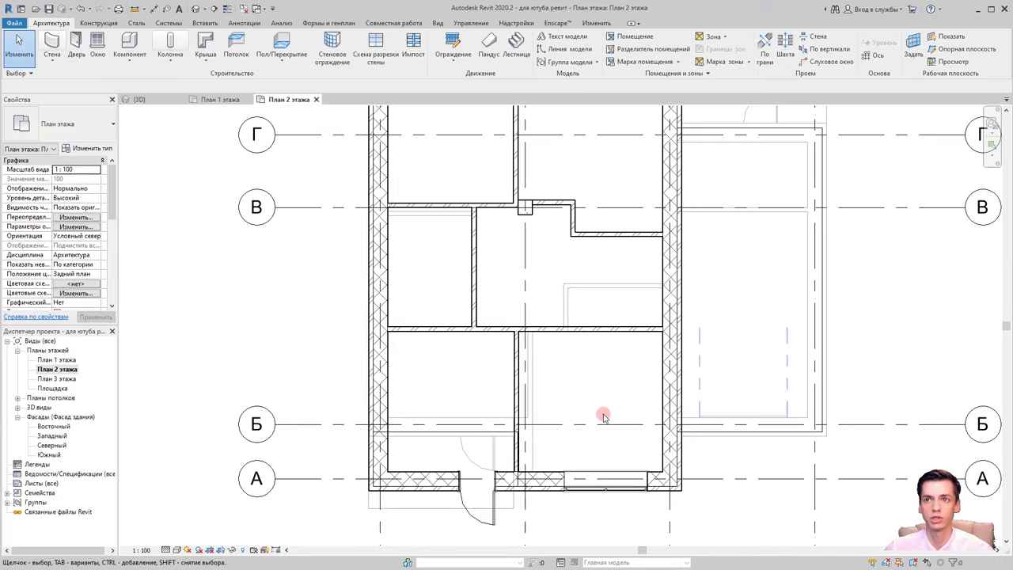
{"action": "scroll", "coordinate": [602, 413], "scroll_direction": "down", "scroll_amount": 1}
{"action": "middle_click_drag", "start_coordinate": [599, 304], "coordinate": [559, 351]}
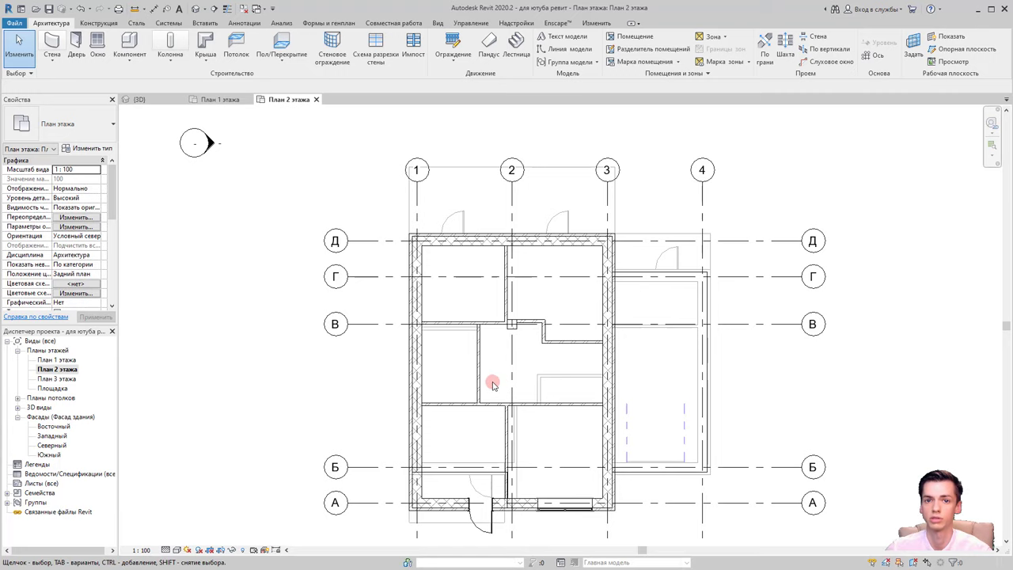
{"action": "double_click", "coordinate": [49, 360]}
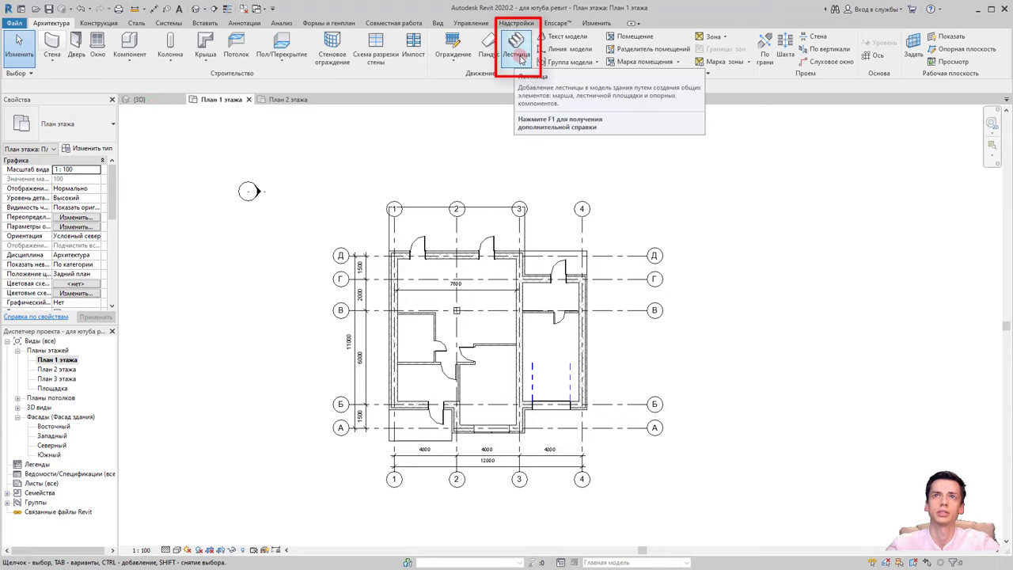
{"action": "mouse_move", "coordinate": [516, 48]}
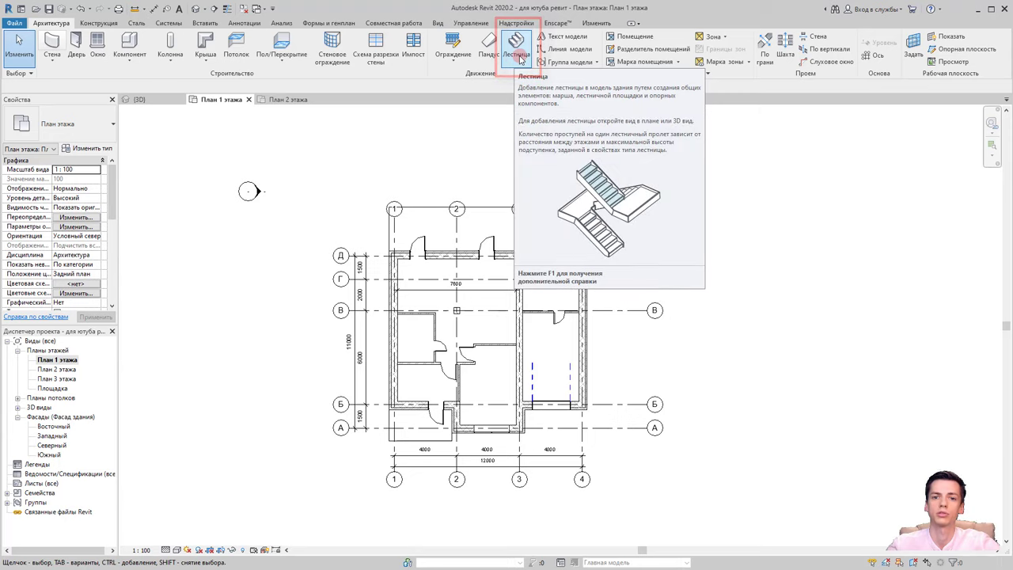
Start the Лестница stair tool, dismiss the save reminder, and cancel a trial run
{"action": "left_click", "coordinate": [518, 59]}
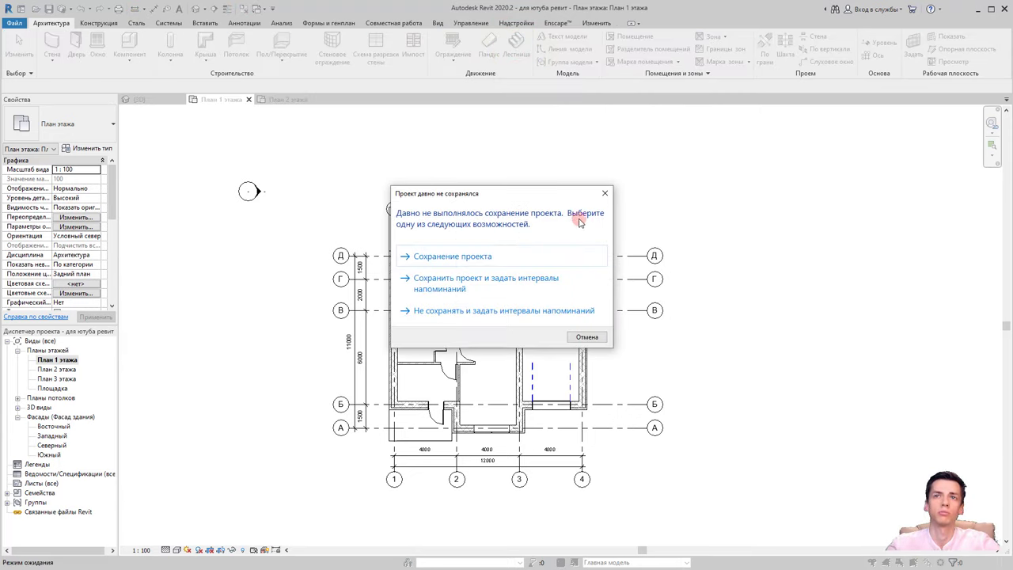
{"action": "left_click", "coordinate": [605, 193]}
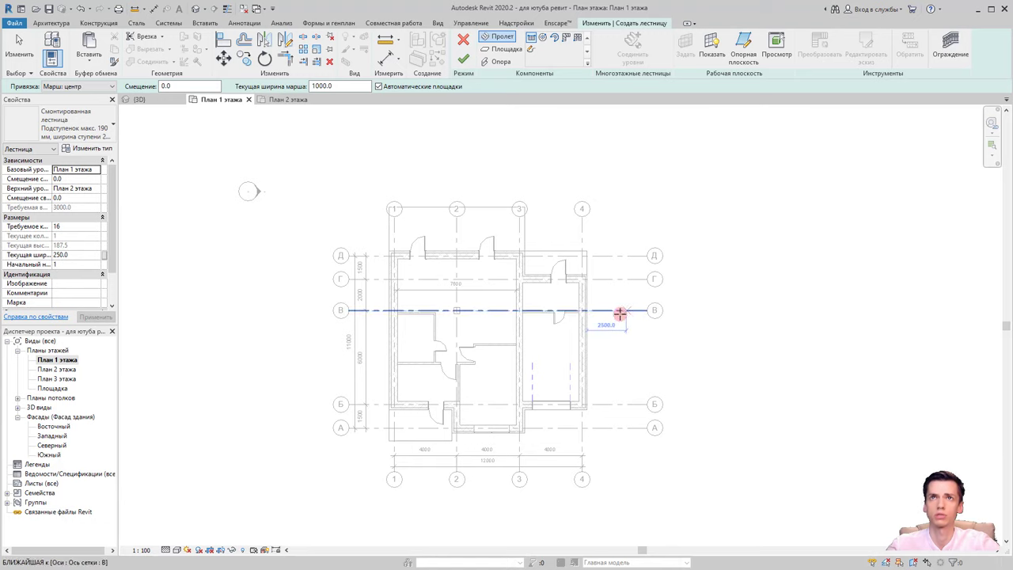
{"action": "middle_click_drag", "start_coordinate": [622, 309], "coordinate": [481, 293]}
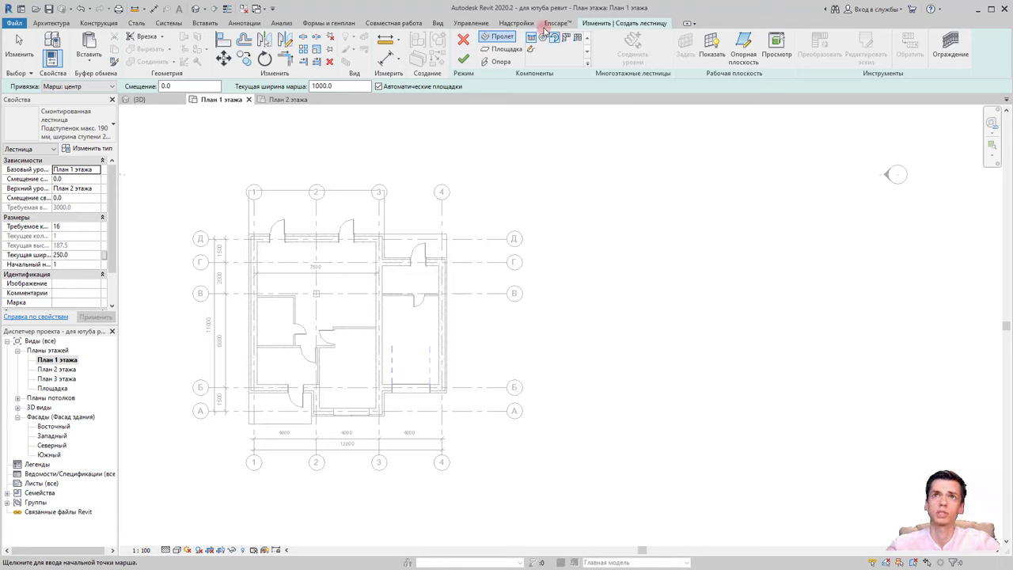
{"action": "left_click", "coordinate": [605, 261]}
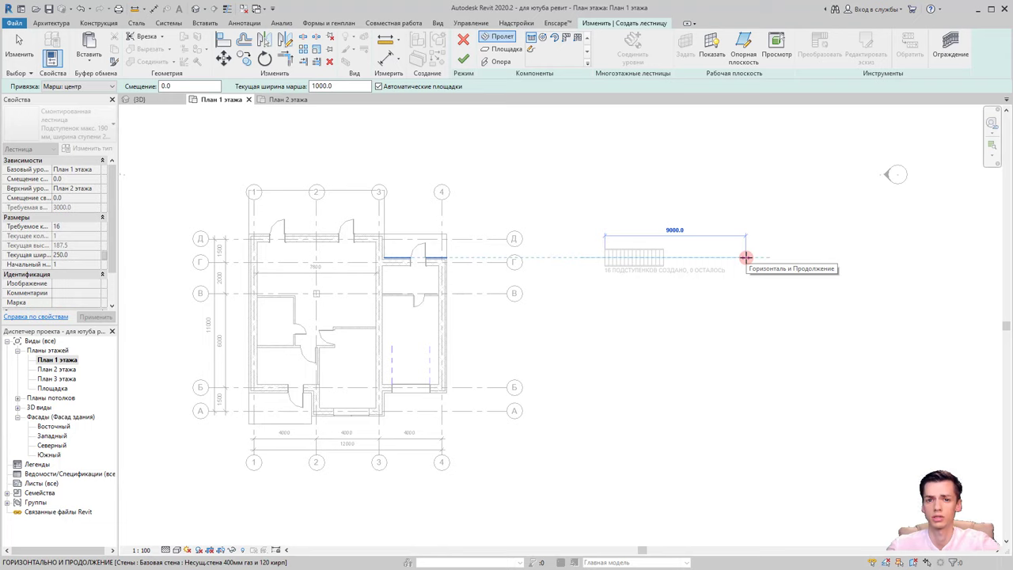
{"action": "key", "text": "Escape"}
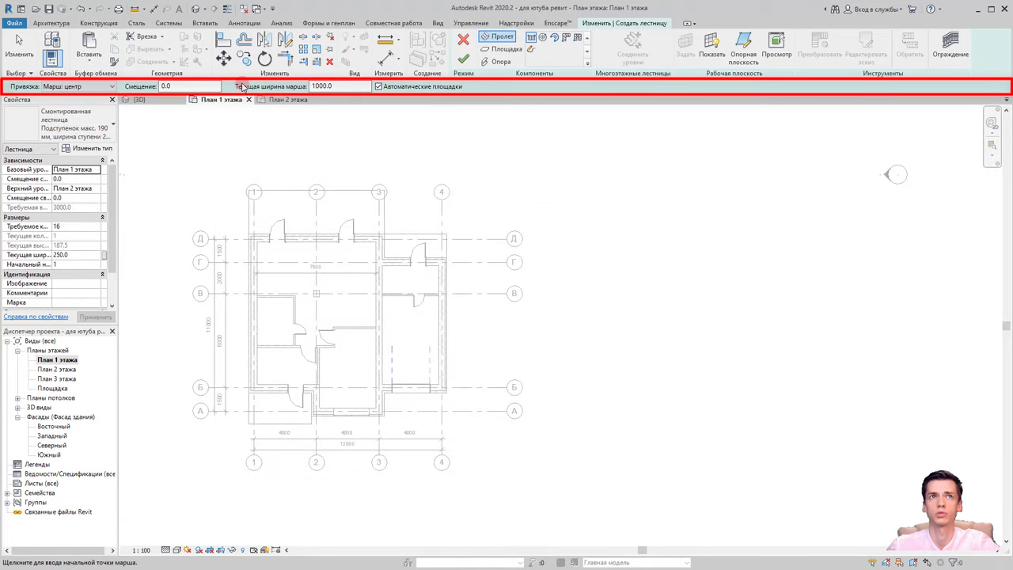
Set Текущая ширина марша to 900 and open the stair's type properties via Изменить тип
{"action": "left_click", "coordinate": [190, 87]}
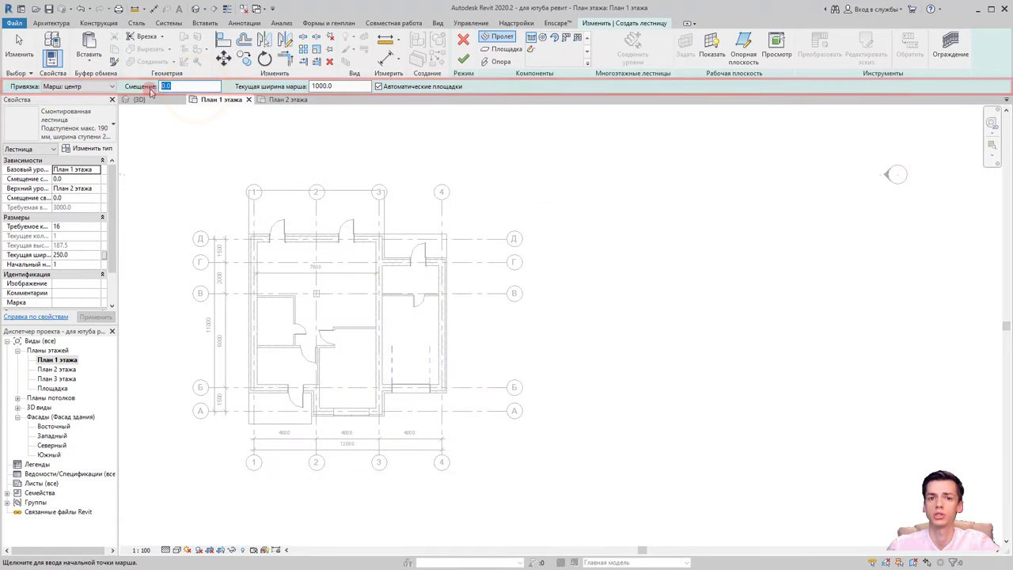
{"action": "left_click", "coordinate": [341, 85]}
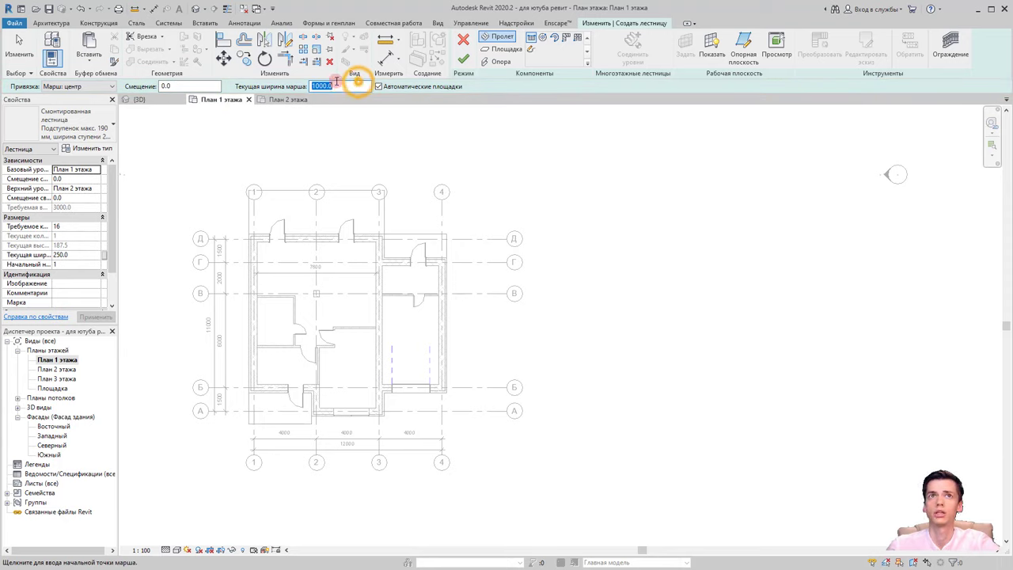
{"action": "mouse_move", "coordinate": [288, 100]}
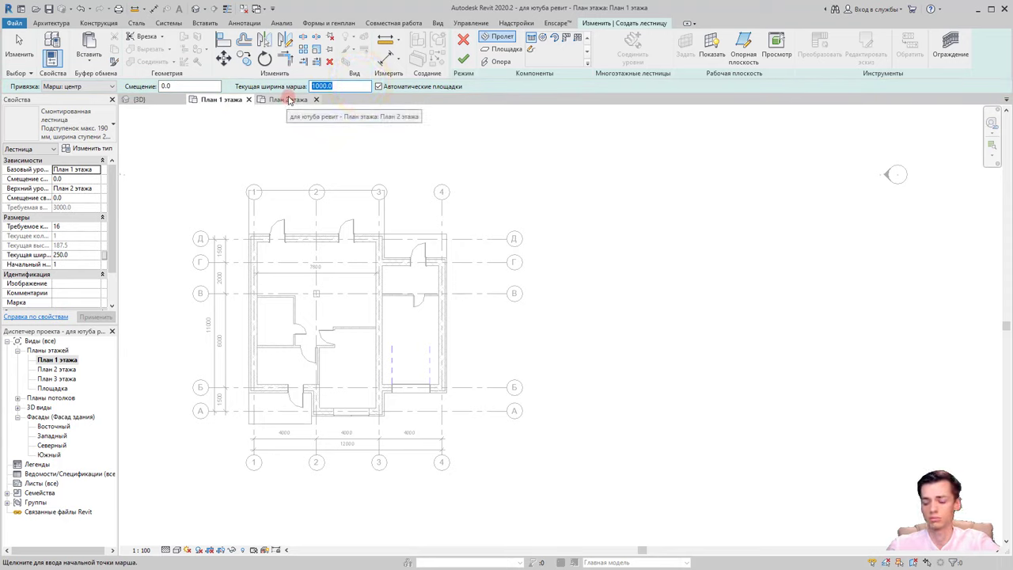
{"action": "type", "text": "900"}
{"action": "left_click", "coordinate": [380, 235]}
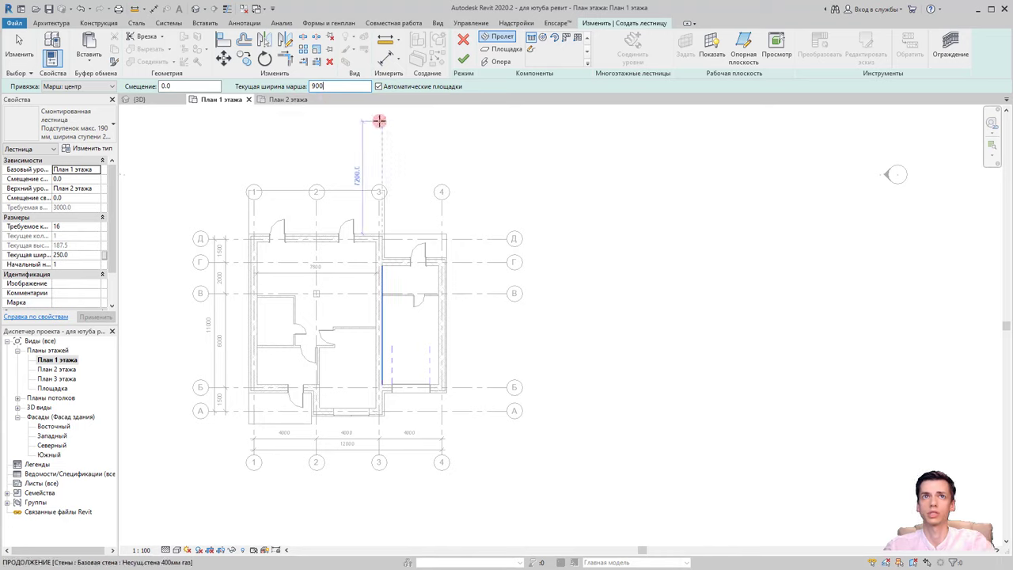
{"action": "key", "text": "Escape"}
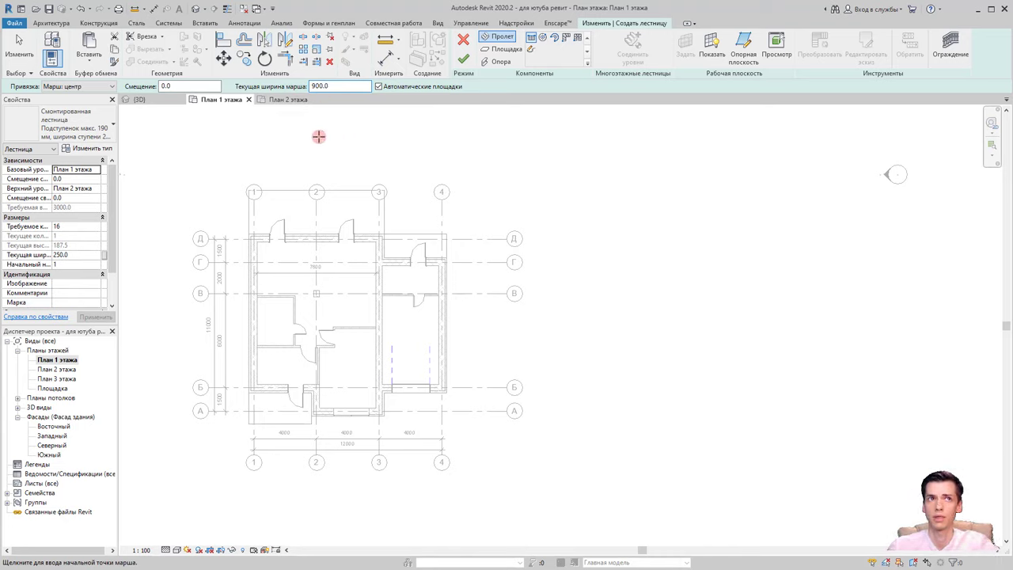
{"action": "left_click", "coordinate": [99, 150]}
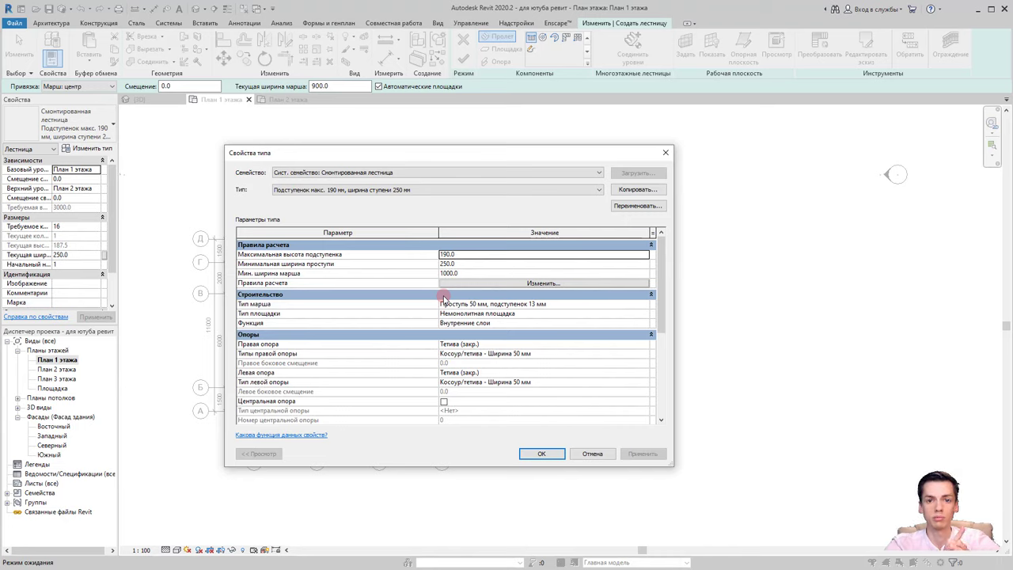
Duplicate the stair type as 'Подступенок макс. 150 мм, ширина ступени 300 мм'
{"action": "left_click", "coordinate": [632, 191]}
{"action": "left_click", "coordinate": [465, 255]}
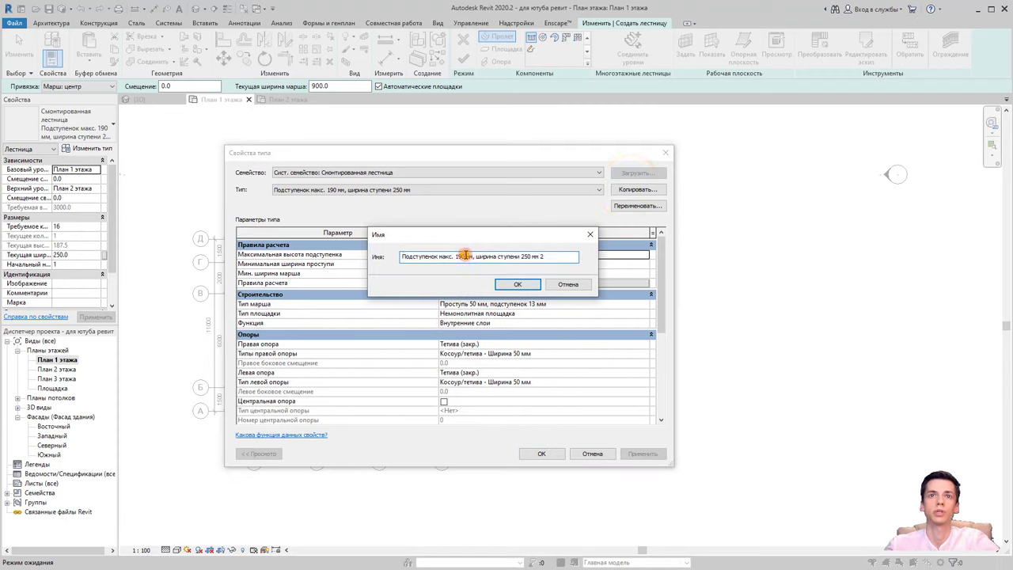
{"action": "double_click", "coordinate": [460, 256]}
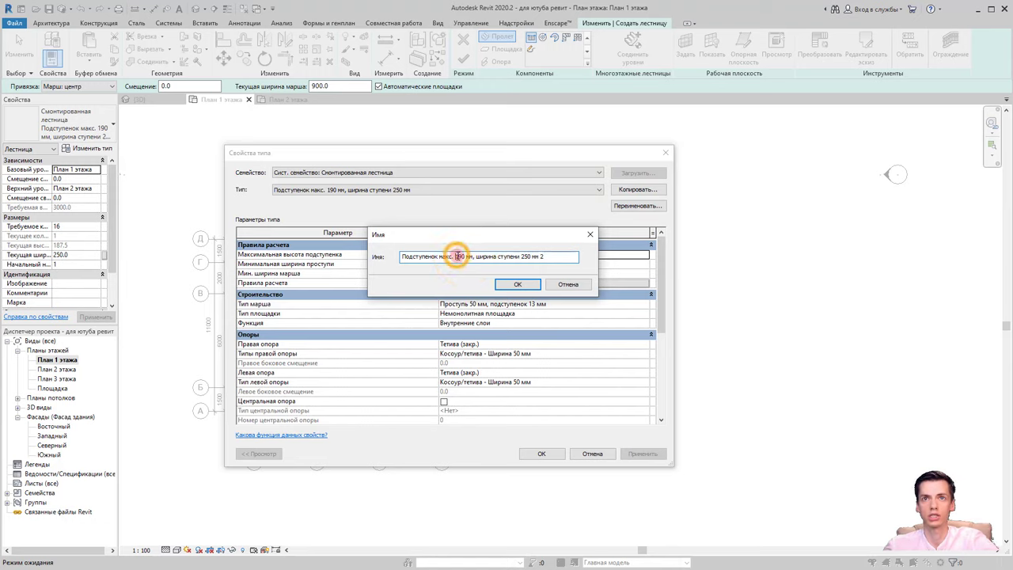
{"action": "left_click", "coordinate": [456, 256]}
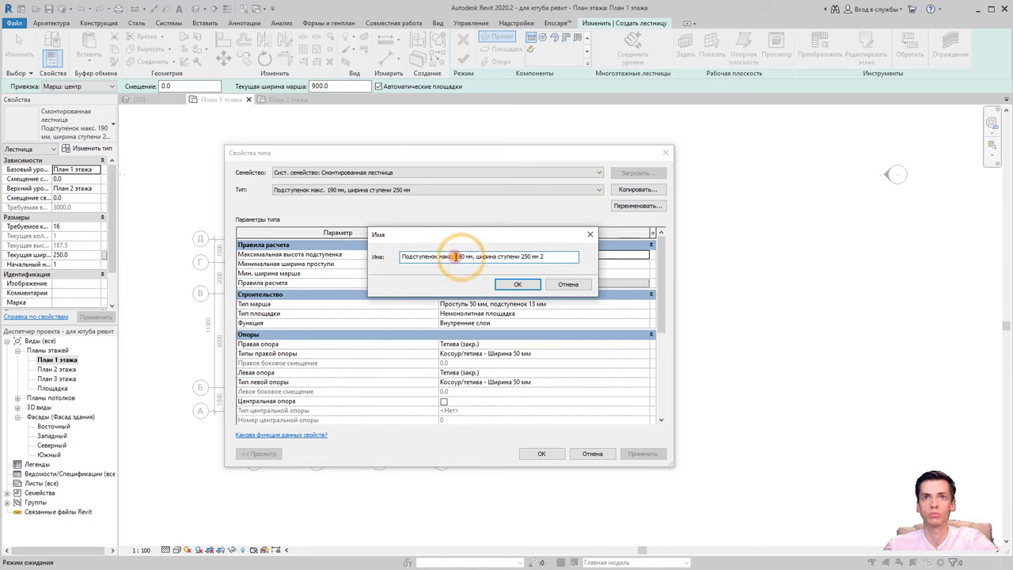
{"action": "double_click", "coordinate": [459, 255]}
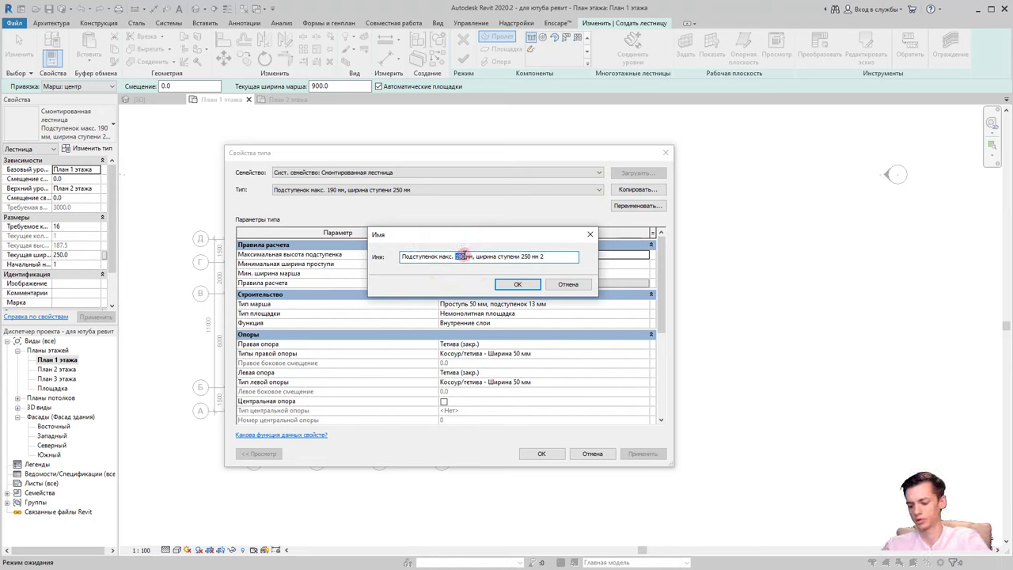
{"action": "type", "text": "150"}
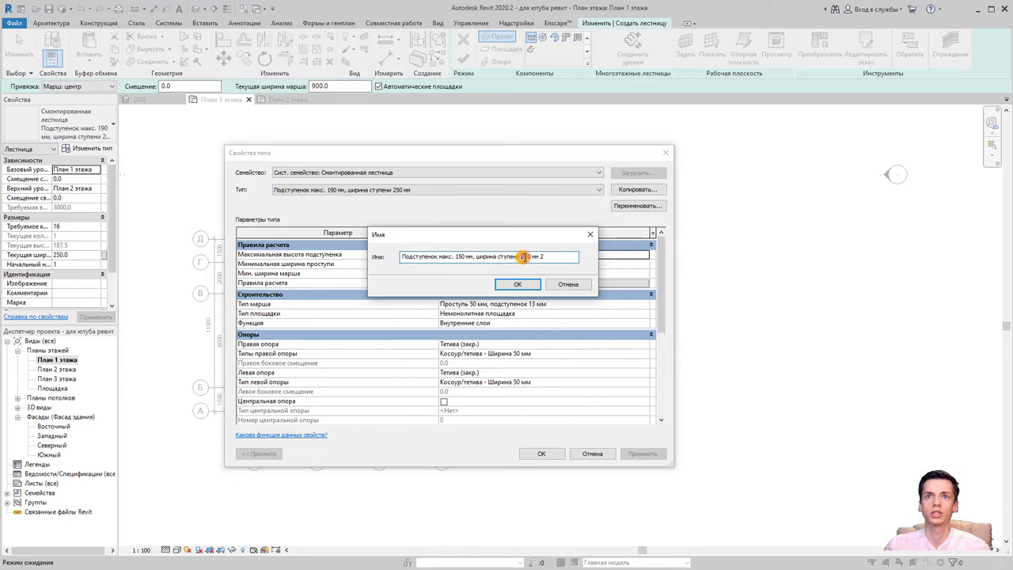
{"action": "double_click", "coordinate": [525, 256]}
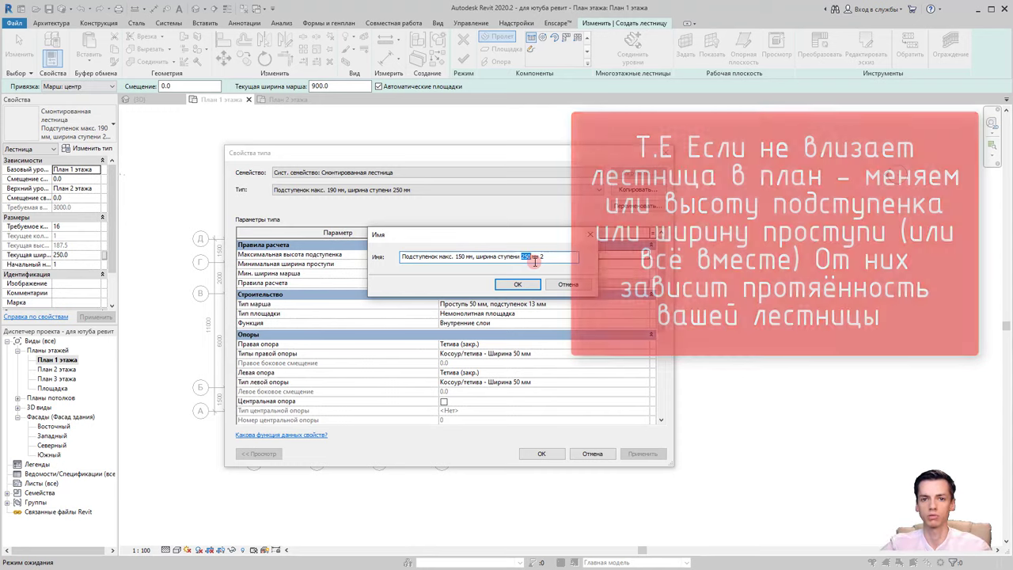
{"action": "type", "text": "300"}
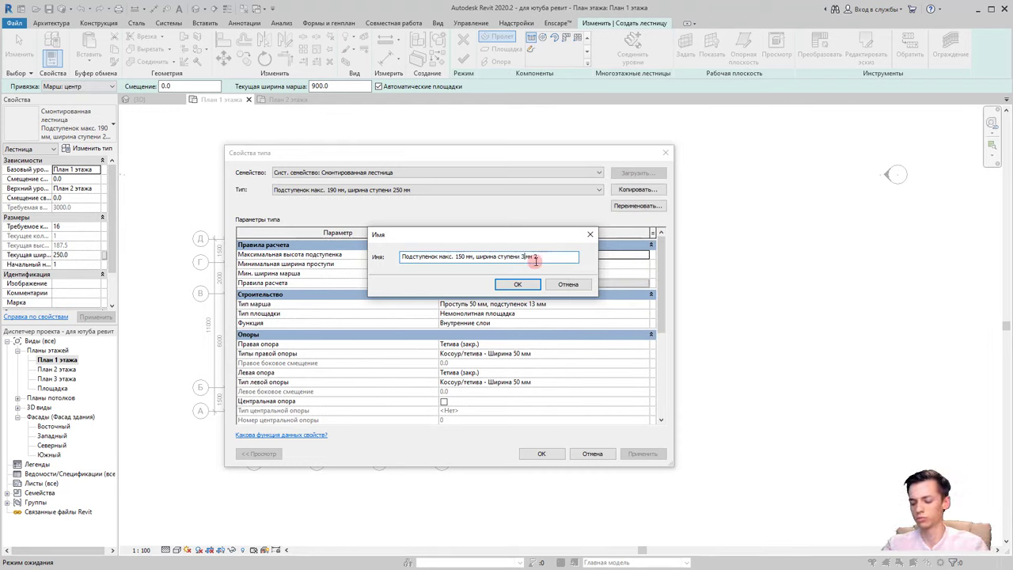
{"action": "key", "text": "End"}
{"action": "key", "text": "BackSpace"}
{"action": "key", "text": "BackSpace"}
{"action": "left_click", "coordinate": [540, 257]}
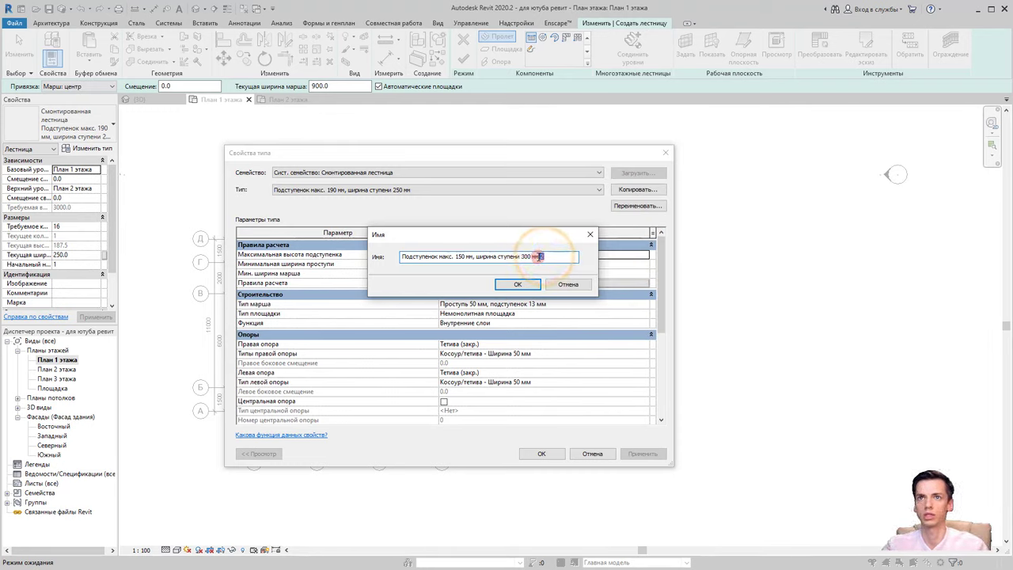
{"action": "left_click_drag", "start_coordinate": [545, 256], "coordinate": [539, 256]}
{"action": "key", "text": "BackSpace"}
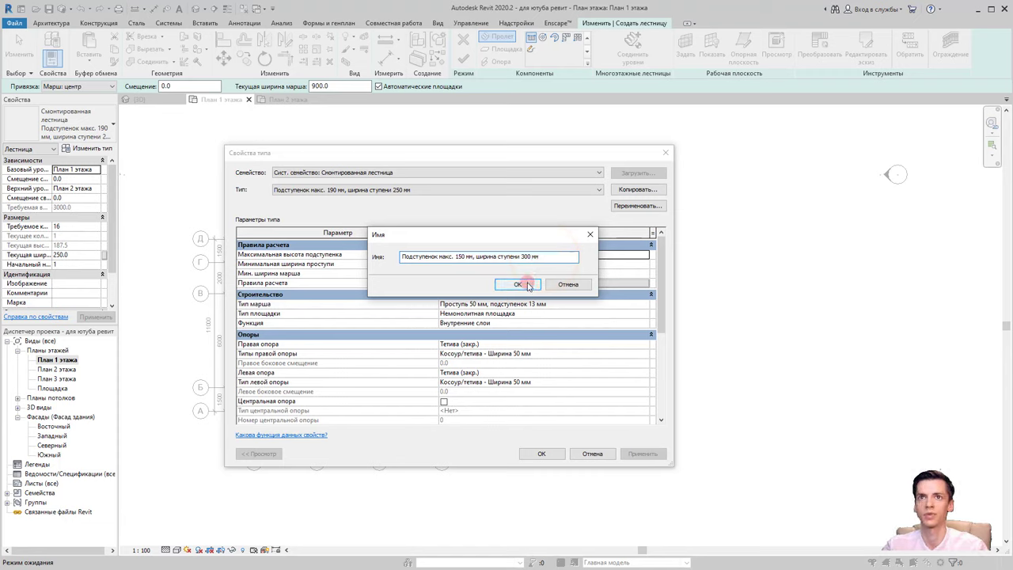
{"action": "left_click", "coordinate": [517, 285]}
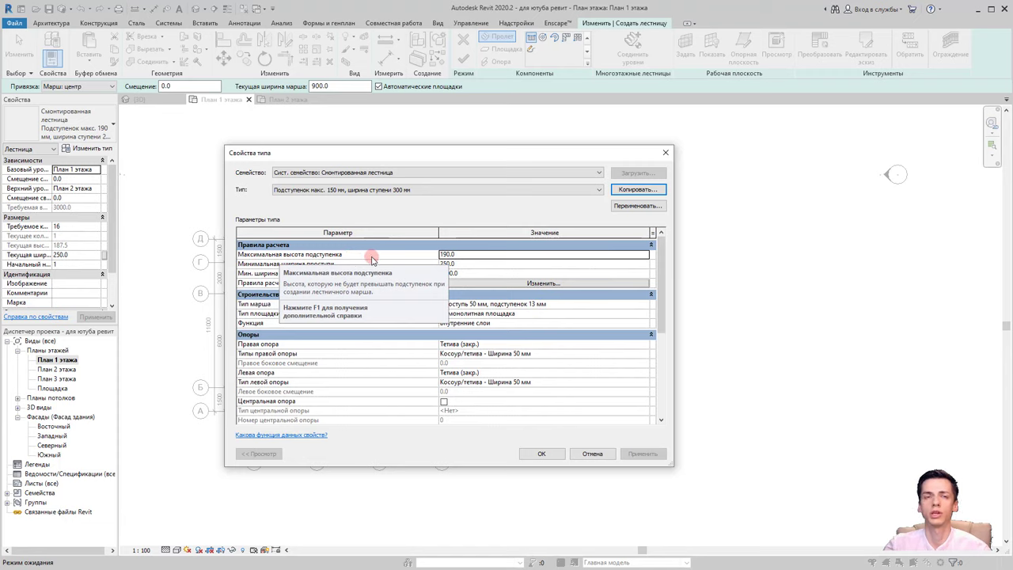
Set Максимальная высота подступенка to 150
{"action": "left_click", "coordinate": [477, 254]}
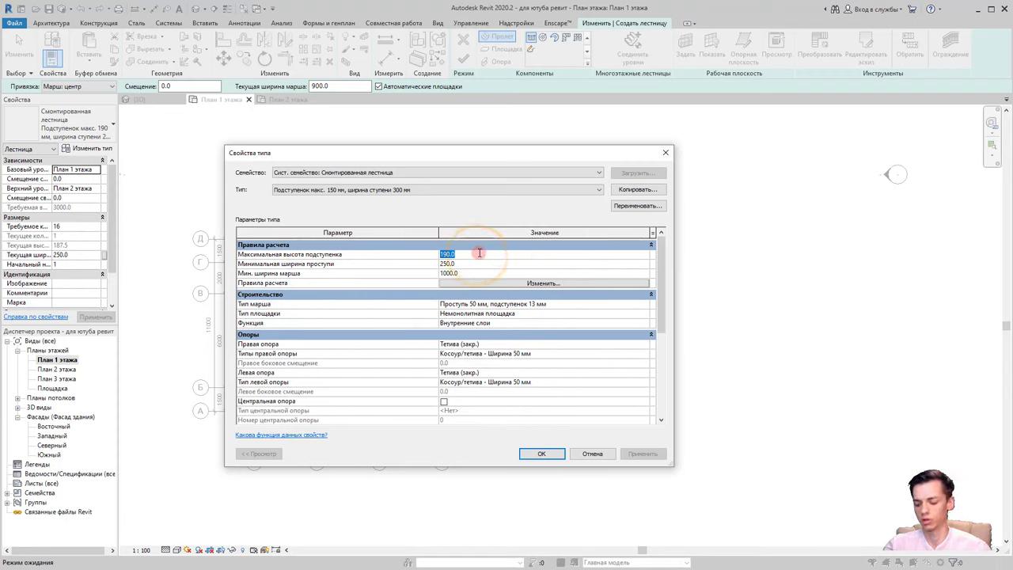
{"action": "type", "text": "150"}
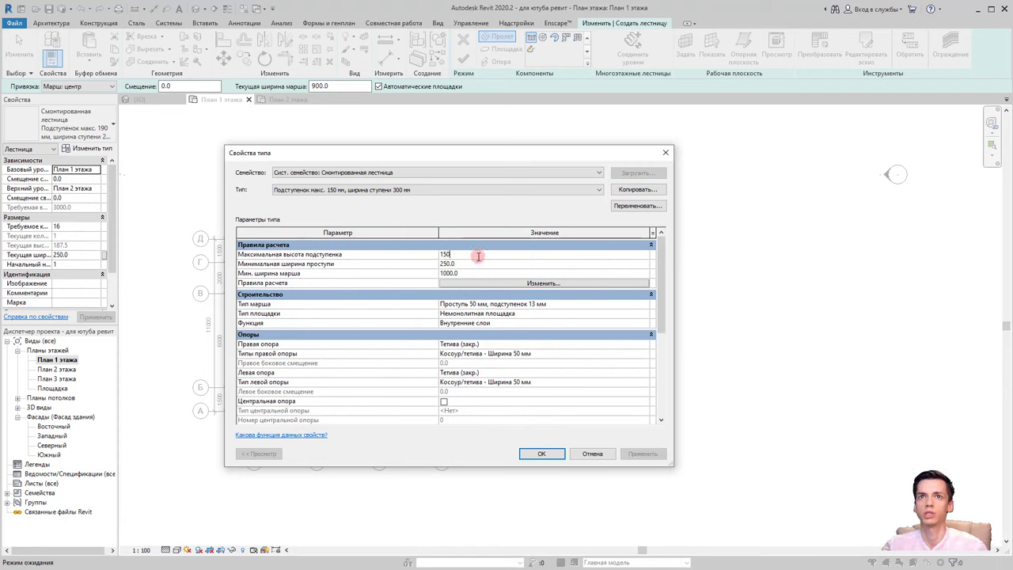
{"action": "left_click", "coordinate": [469, 262]}
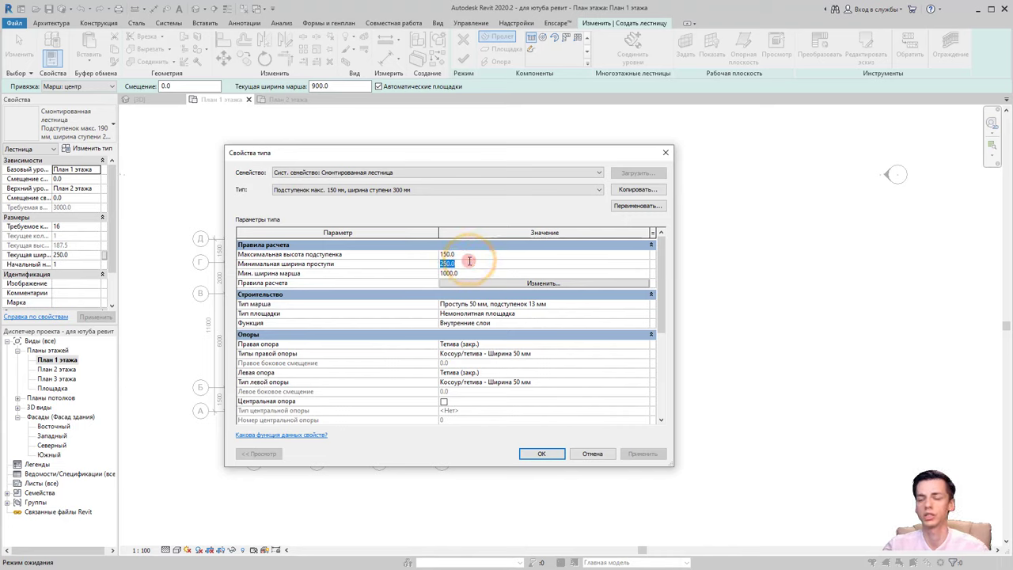
Set minimum tread width to 300 and both right and left supports to Косоур (откр.)
{"action": "type", "text": "300"}
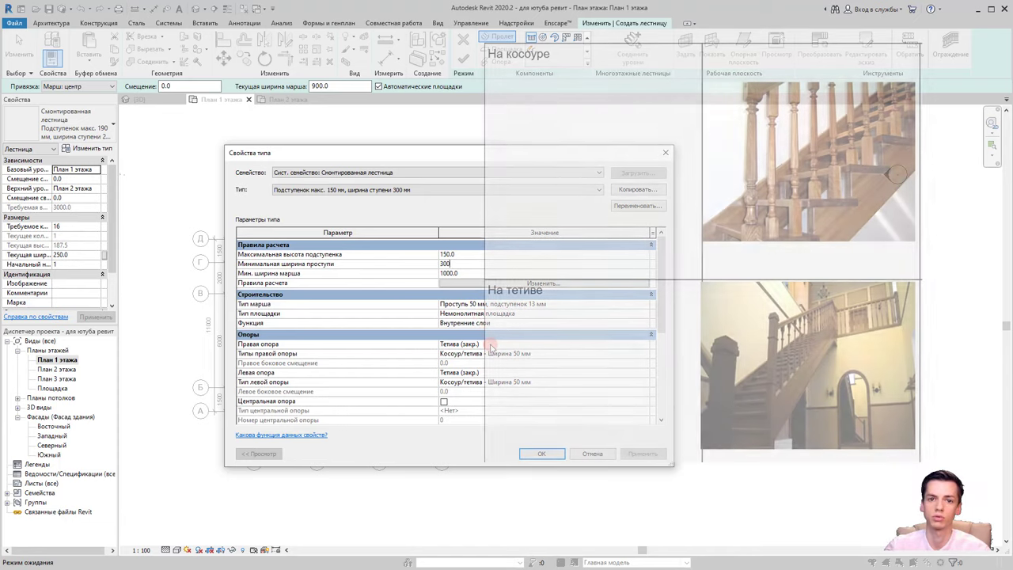
{"action": "left_click", "coordinate": [479, 346]}
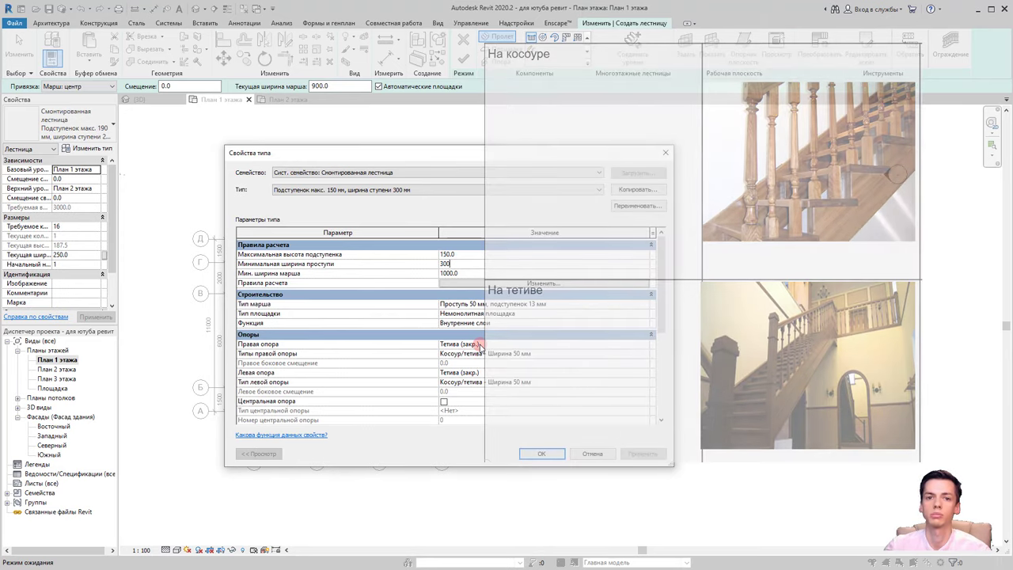
{"action": "left_click", "coordinate": [479, 346]}
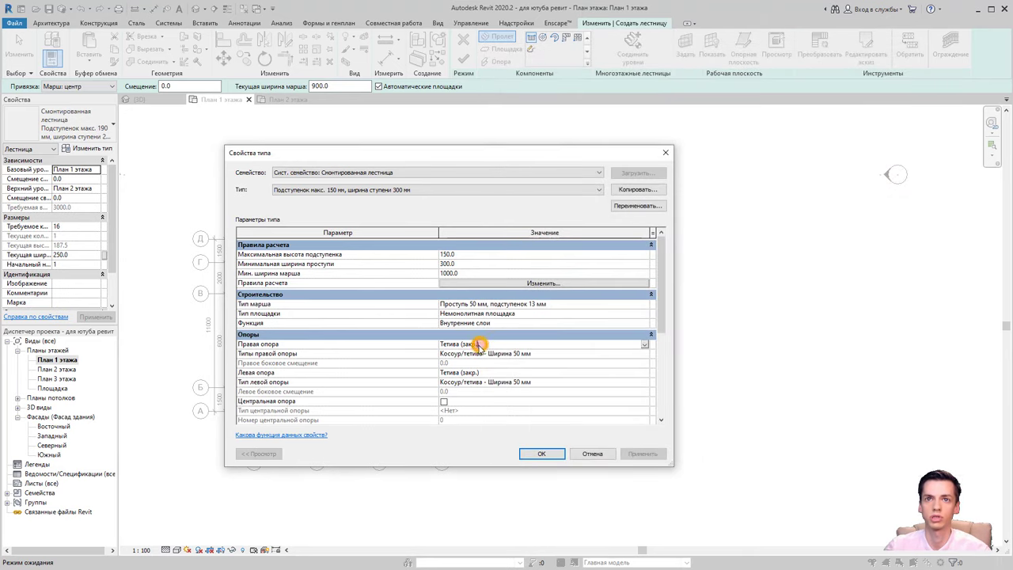
{"action": "left_click", "coordinate": [645, 344]}
{"action": "left_click", "coordinate": [497, 372]}
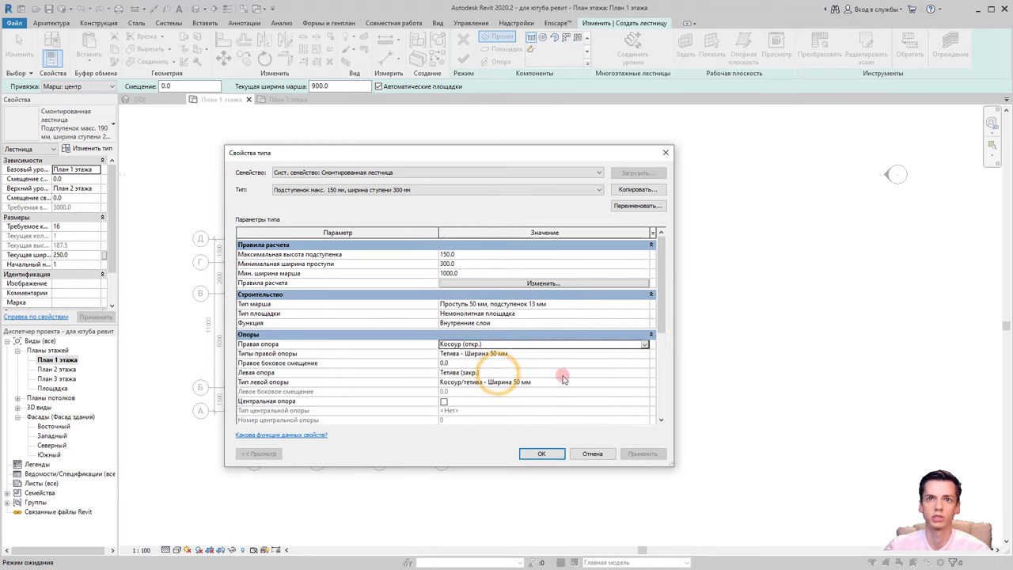
{"action": "left_click", "coordinate": [645, 372]}
{"action": "left_click", "coordinate": [489, 397]}
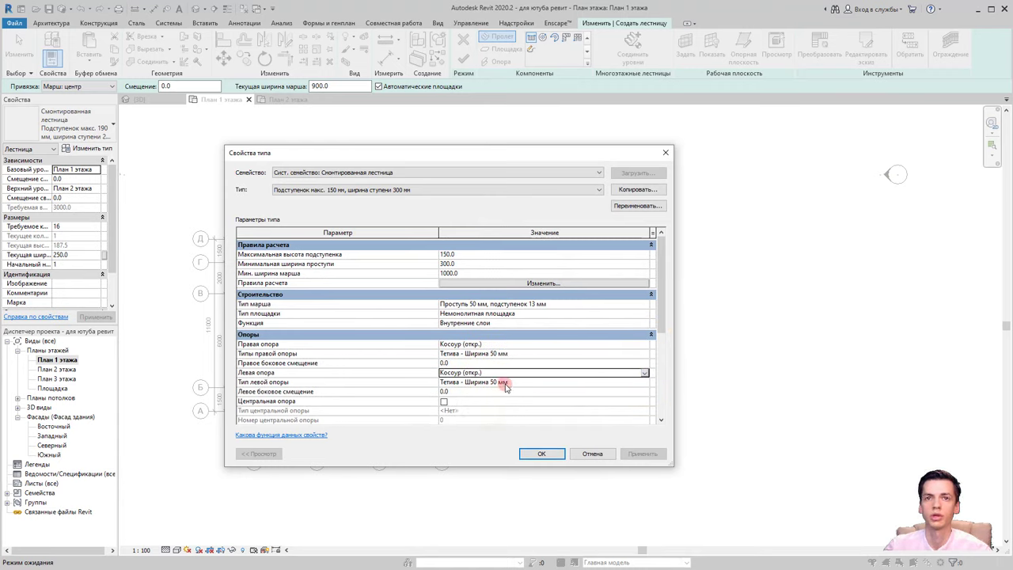
{"action": "left_click", "coordinate": [562, 383]}
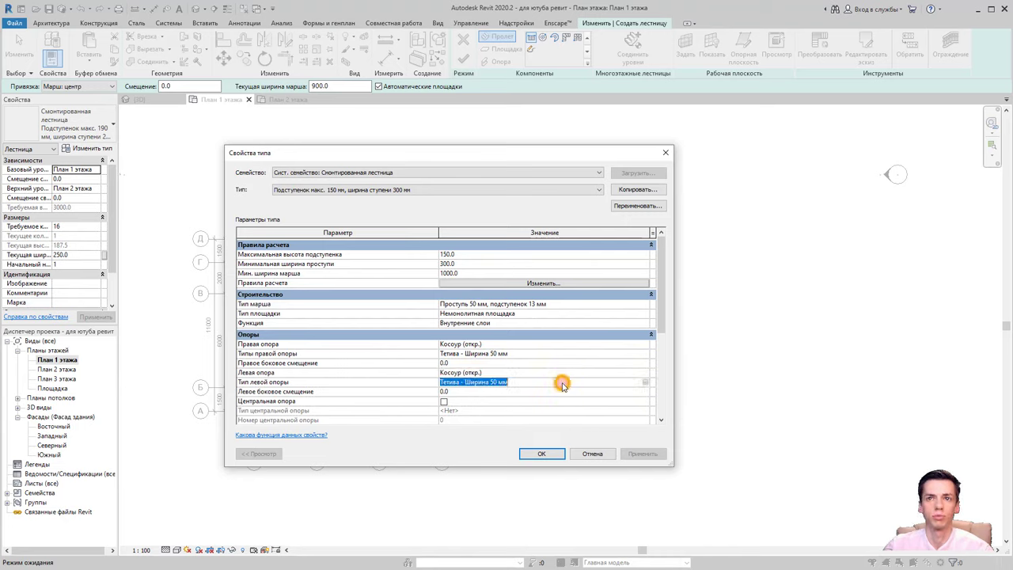
{"action": "left_click_drag", "start_coordinate": [513, 382], "coordinate": [443, 383]}
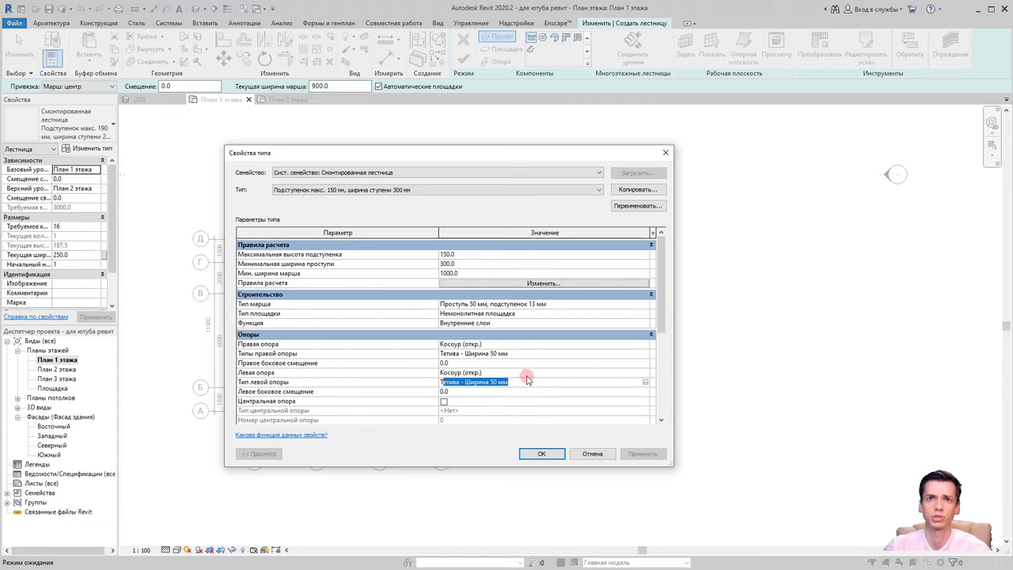
Set the minimum run width to 900 and apply the type properties
{"action": "scroll", "coordinate": [524, 382], "scroll_direction": "down", "scroll_amount": 1}
{"action": "scroll", "coordinate": [529, 375], "scroll_direction": "down", "scroll_amount": 1}
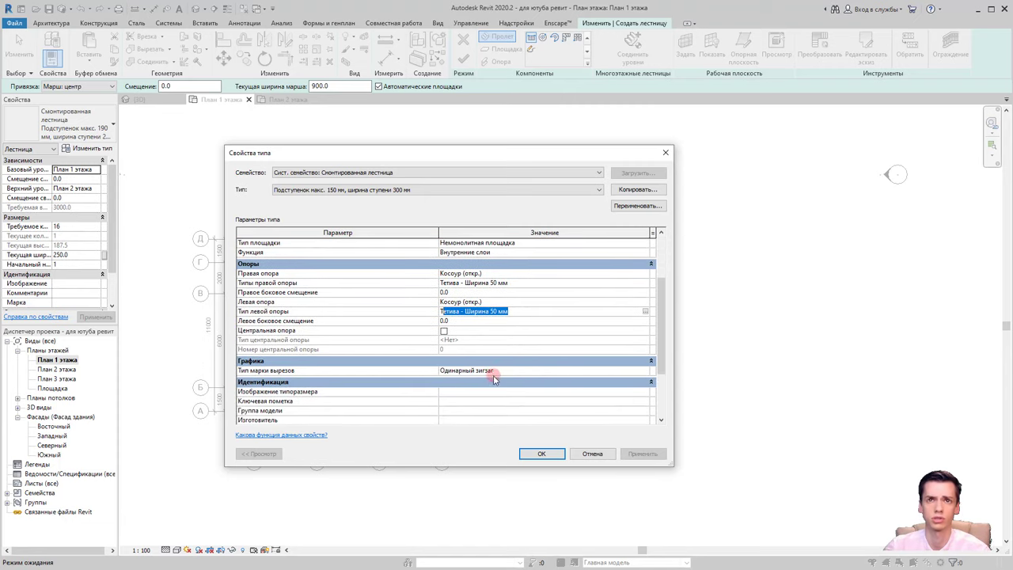
{"action": "scroll", "coordinate": [494, 374], "scroll_direction": "up", "scroll_amount": 2}
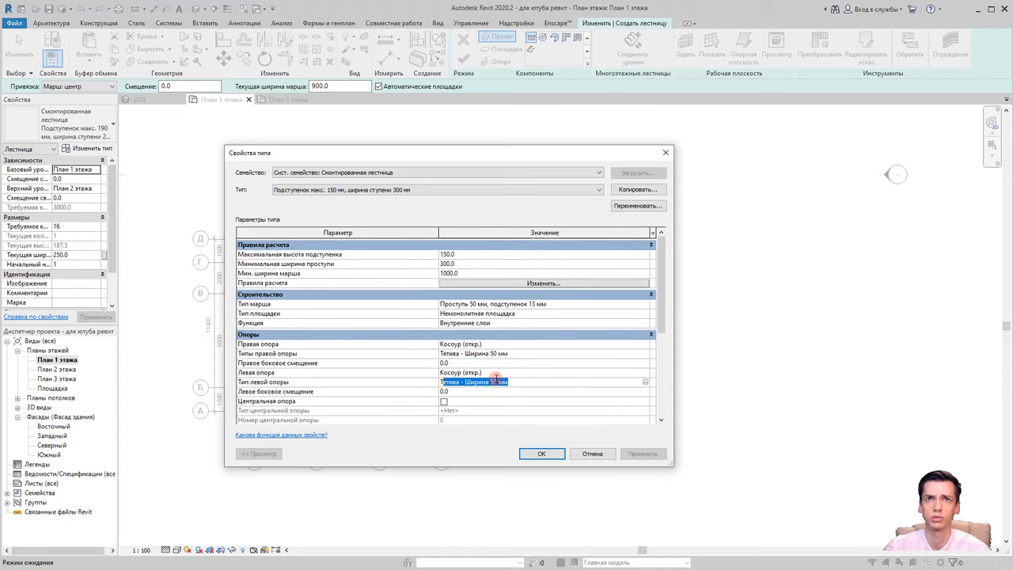
{"action": "left_click", "coordinate": [460, 273]}
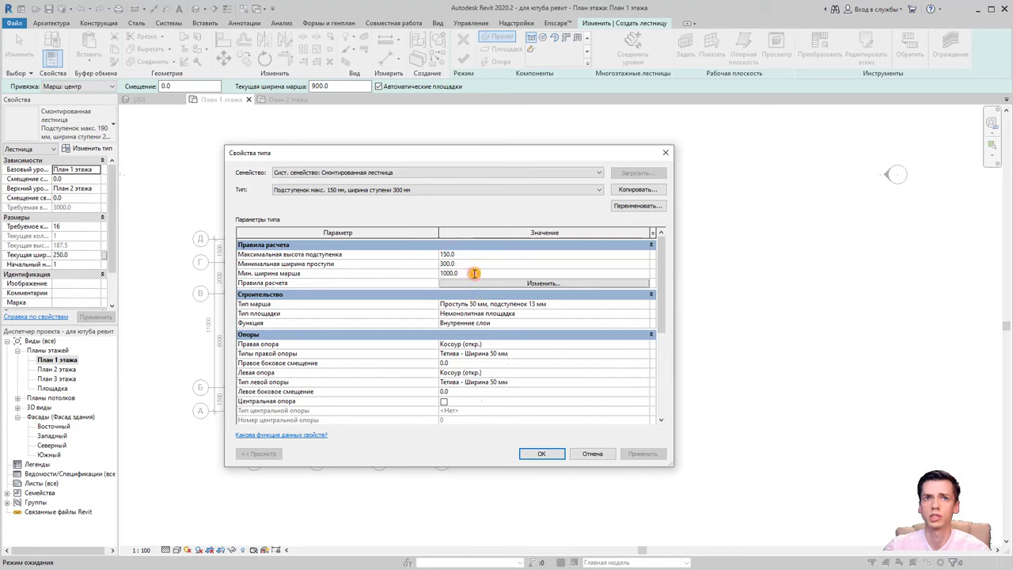
{"action": "mouse_move", "coordinate": [269, 273]}
{"action": "type", "text": "900"}
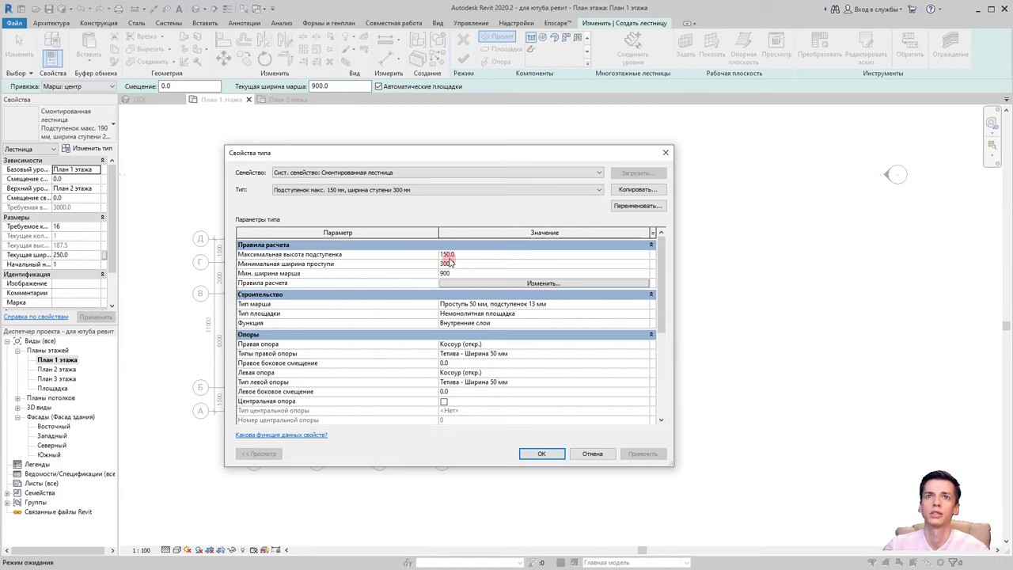
{"action": "left_click", "coordinate": [439, 255]}
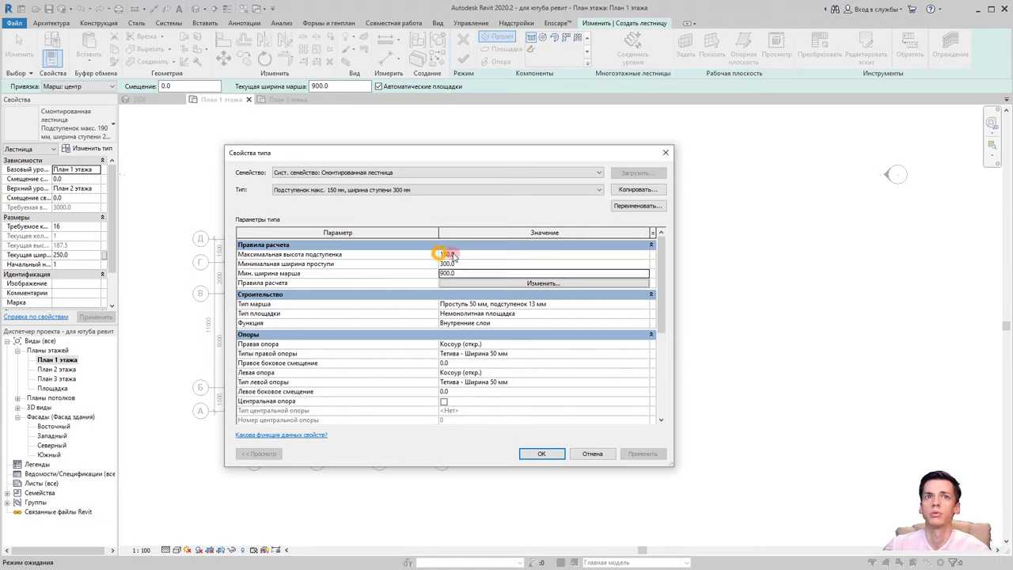
{"action": "left_click", "coordinate": [465, 266]}
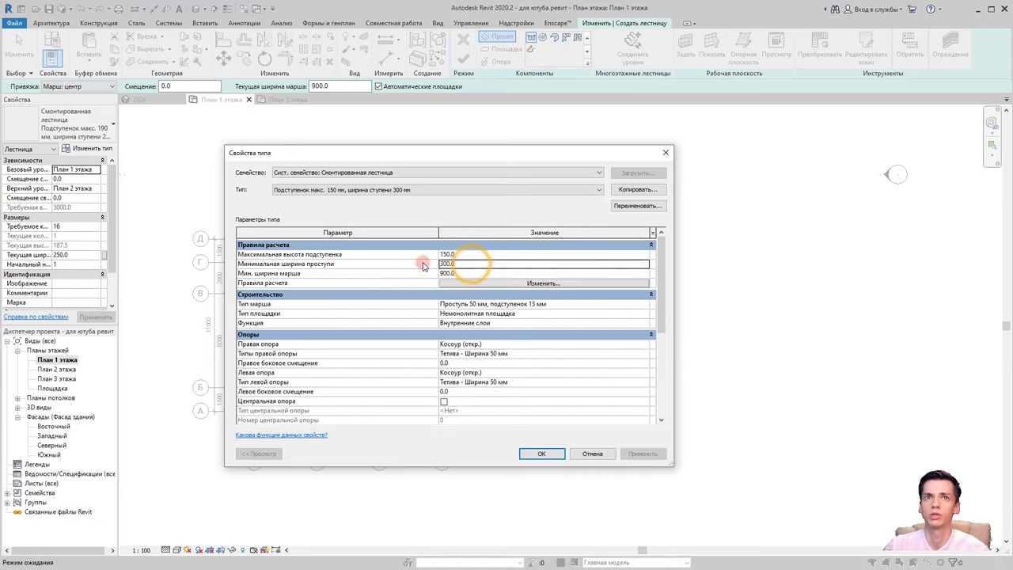
{"action": "left_click", "coordinate": [465, 273]}
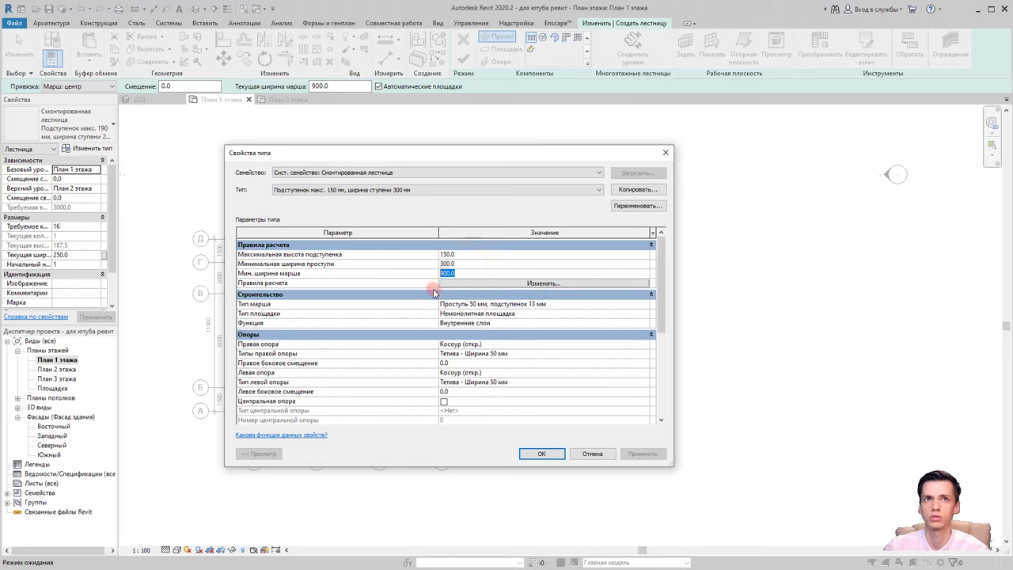
{"action": "scroll", "coordinate": [467, 341], "scroll_direction": "down", "scroll_amount": 3}
{"action": "scroll", "coordinate": [475, 364], "scroll_direction": "down", "scroll_amount": 2}
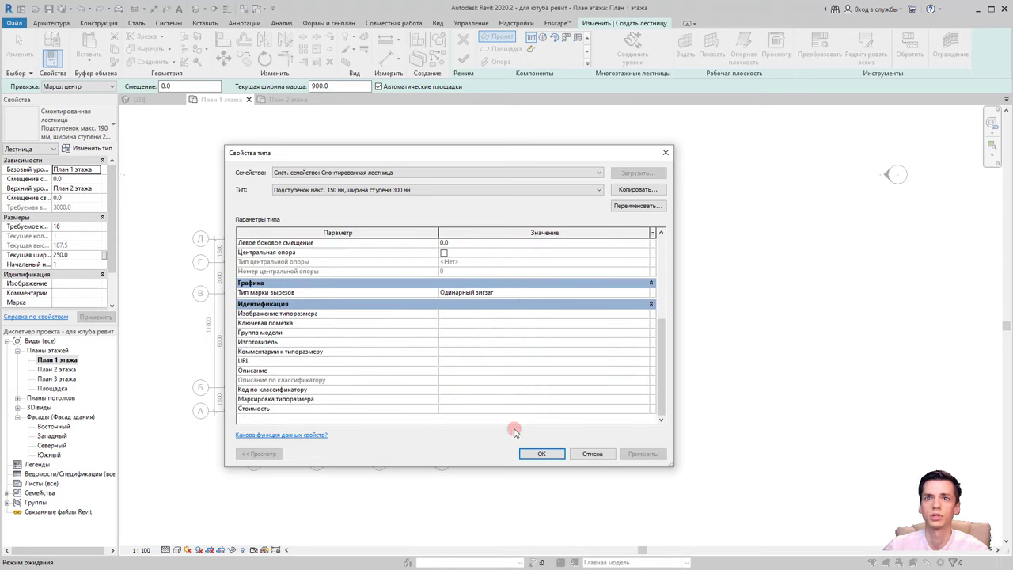
{"action": "left_click", "coordinate": [541, 454]}
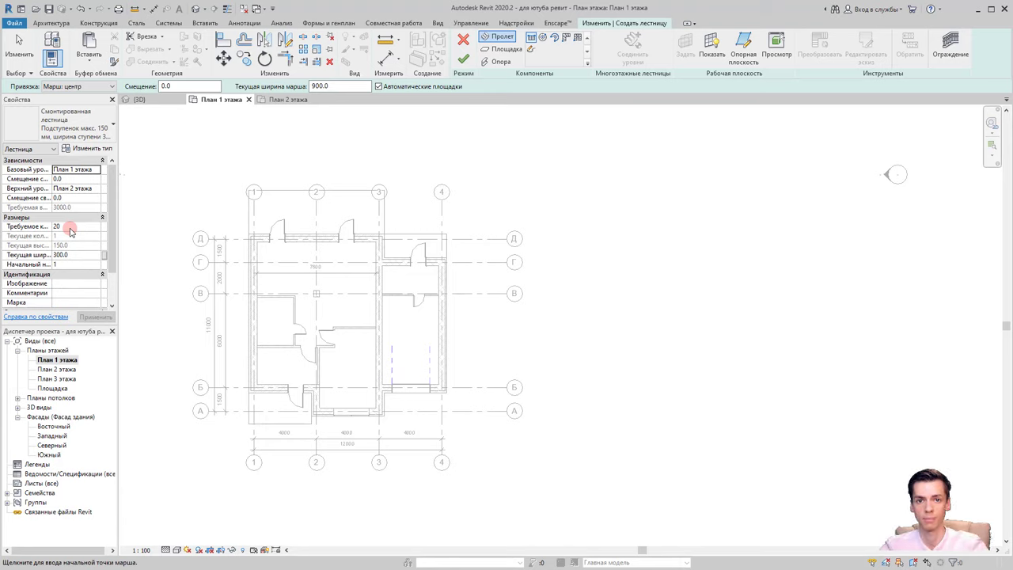
Test trial runs with outer-right-support and right-edge location lines, cancelling each
{"action": "left_click", "coordinate": [79, 85]}
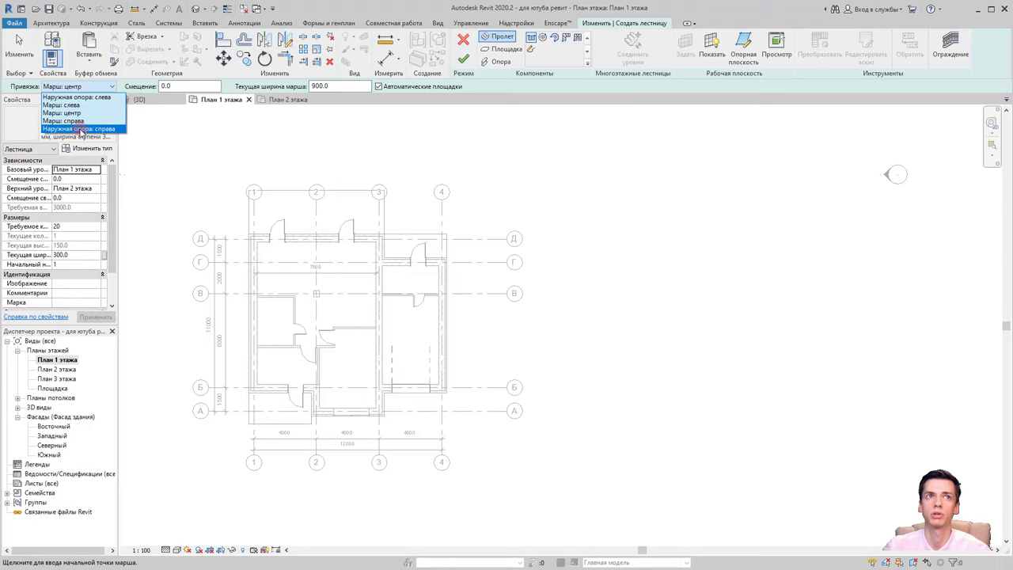
{"action": "left_click", "coordinate": [79, 129]}
{"action": "left_click", "coordinate": [578, 275]}
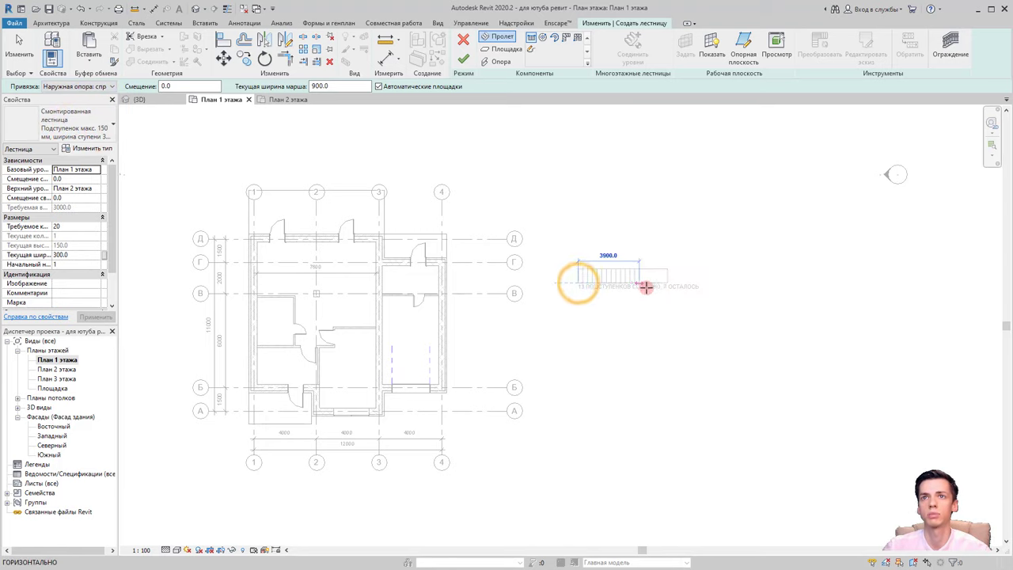
{"action": "scroll", "coordinate": [646, 281], "scroll_direction": "up", "scroll_amount": 2}
{"action": "scroll", "coordinate": [647, 280], "scroll_direction": "up", "scroll_amount": 2}
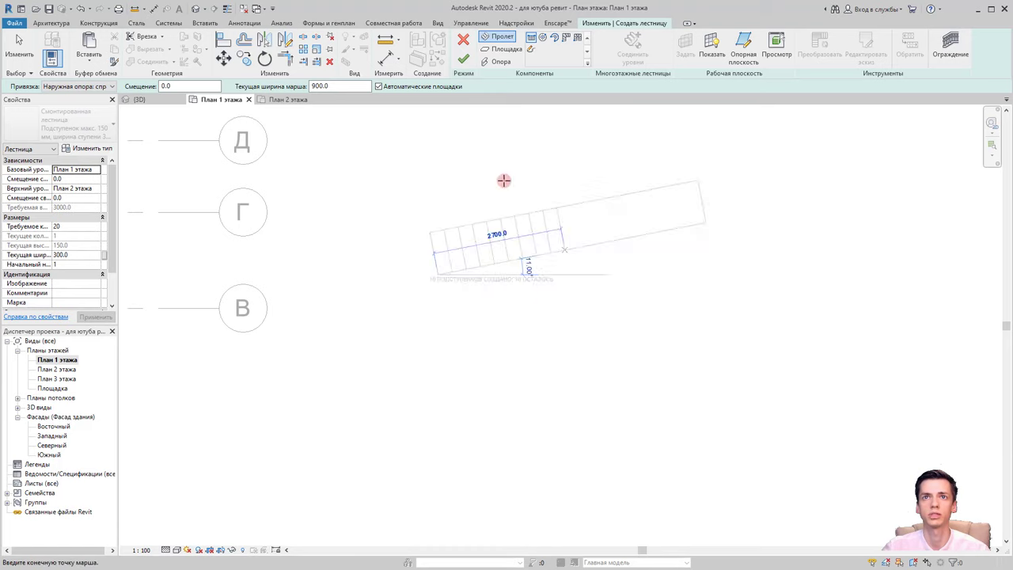
{"action": "middle_click_drag", "start_coordinate": [442, 184], "coordinate": [441, 283]}
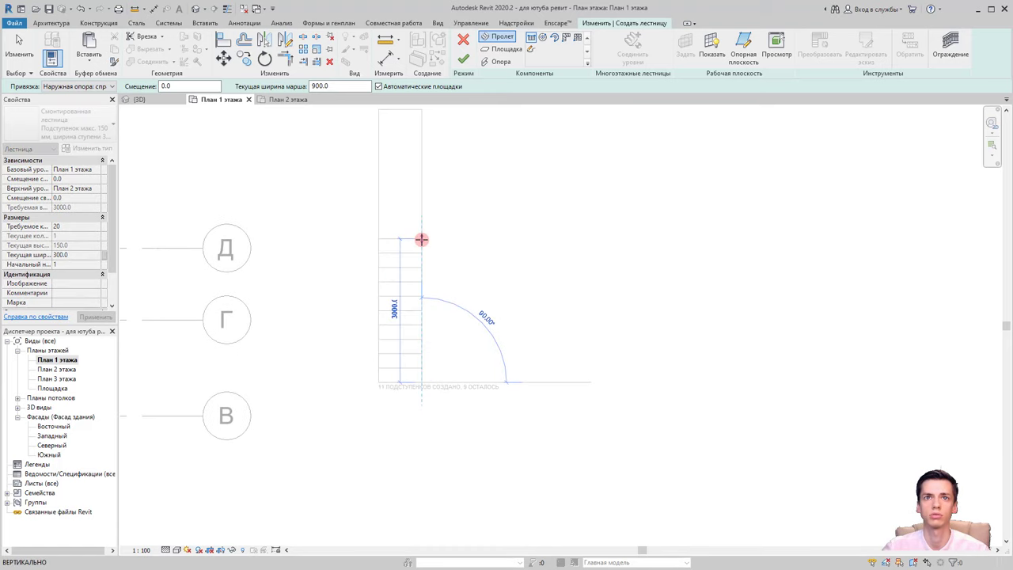
{"action": "key", "text": "Escape"}
{"action": "left_click", "coordinate": [77, 85]}
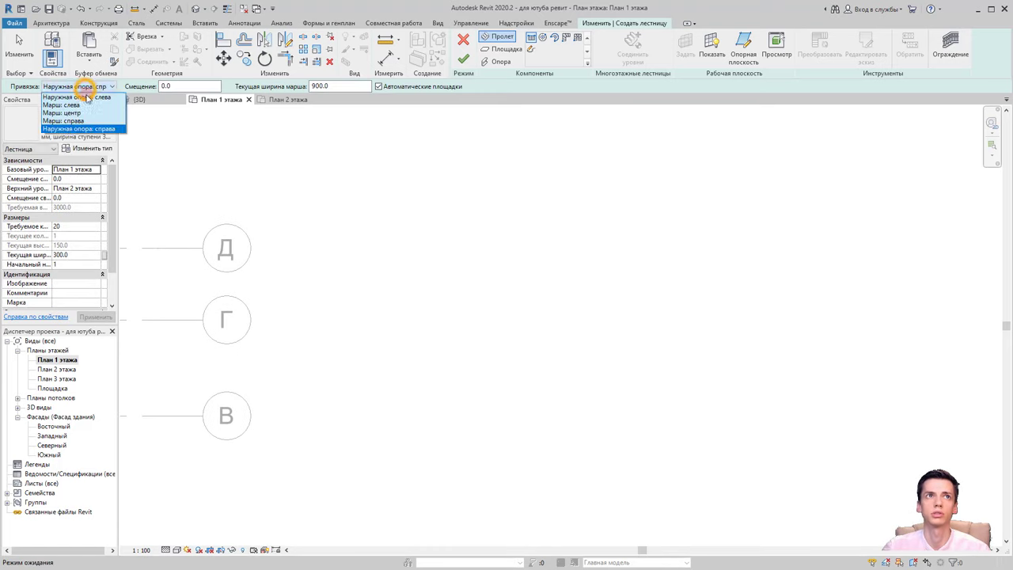
{"action": "left_click", "coordinate": [83, 122]}
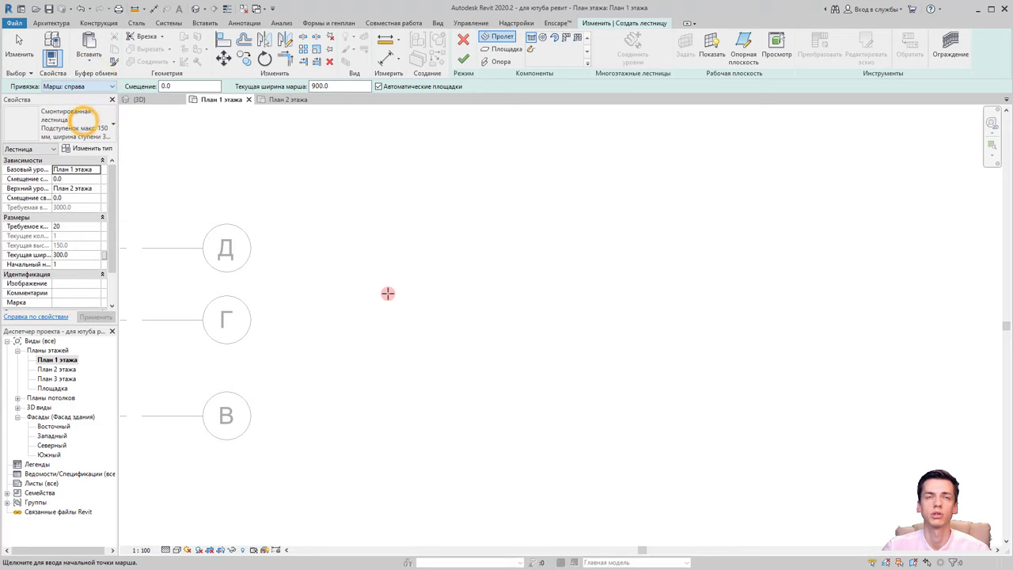
{"action": "left_click", "coordinate": [428, 324]}
{"action": "key", "text": "Escape"}
{"action": "key", "text": "Escape"}
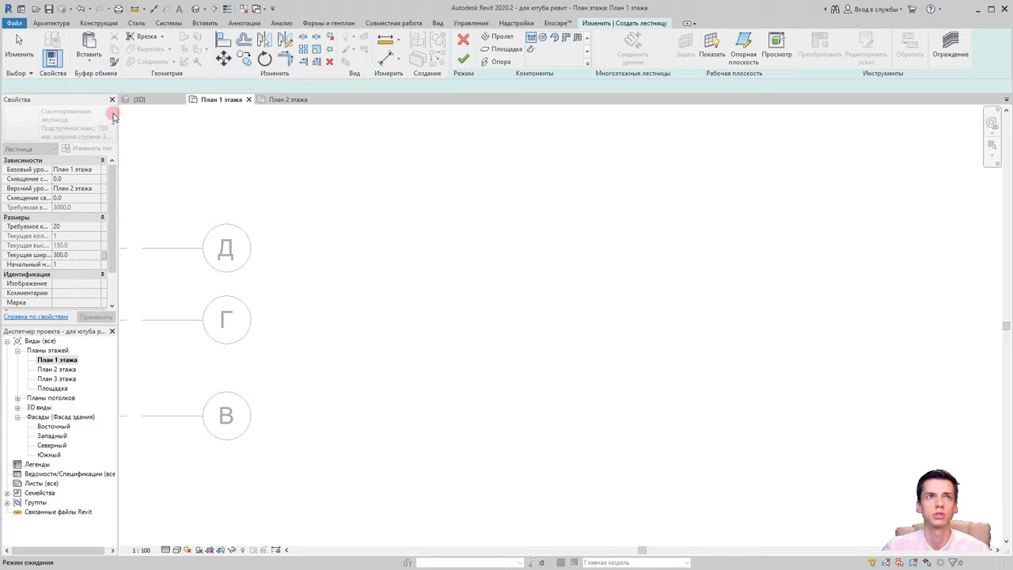
Set the location line to Run: Left and discard the trial run
{"action": "left_click", "coordinate": [75, 85]}
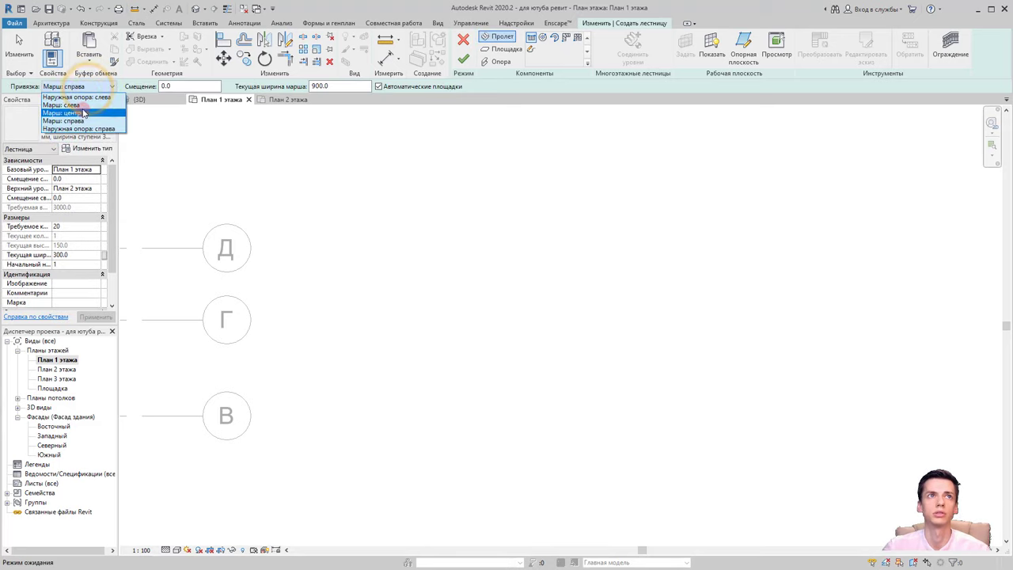
{"action": "left_click", "coordinate": [64, 104]}
{"action": "left_click", "coordinate": [412, 301]}
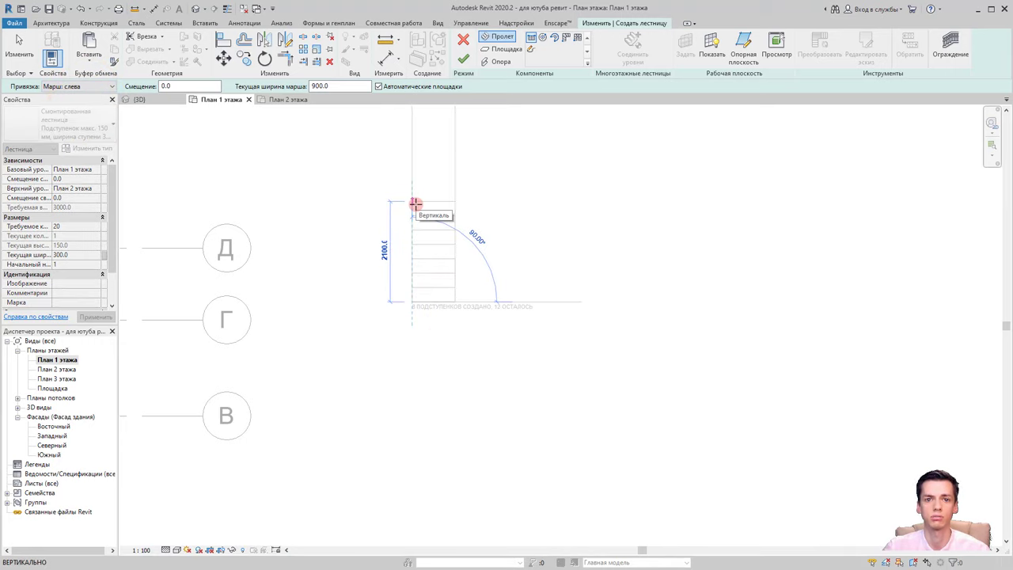
{"action": "key", "text": "Escape"}
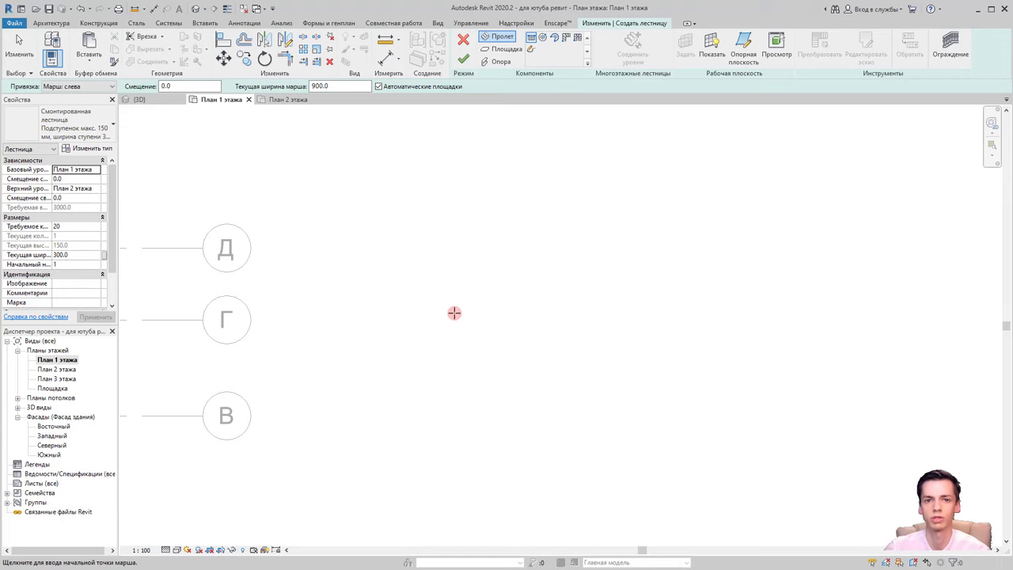
Frame the plan right of grid 4 and discard two false-start runs near grid В
{"action": "middle_click_drag", "start_coordinate": [454, 312], "coordinate": [649, 314]}
{"action": "scroll", "coordinate": [367, 355], "scroll_direction": "down", "scroll_amount": 2}
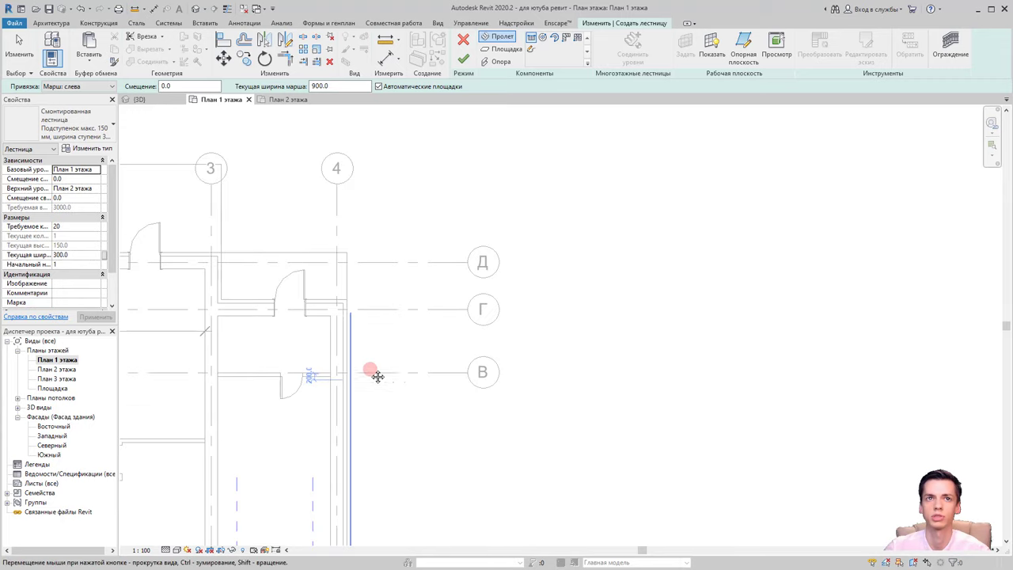
{"action": "middle_click_drag", "start_coordinate": [369, 366], "coordinate": [390, 342]}
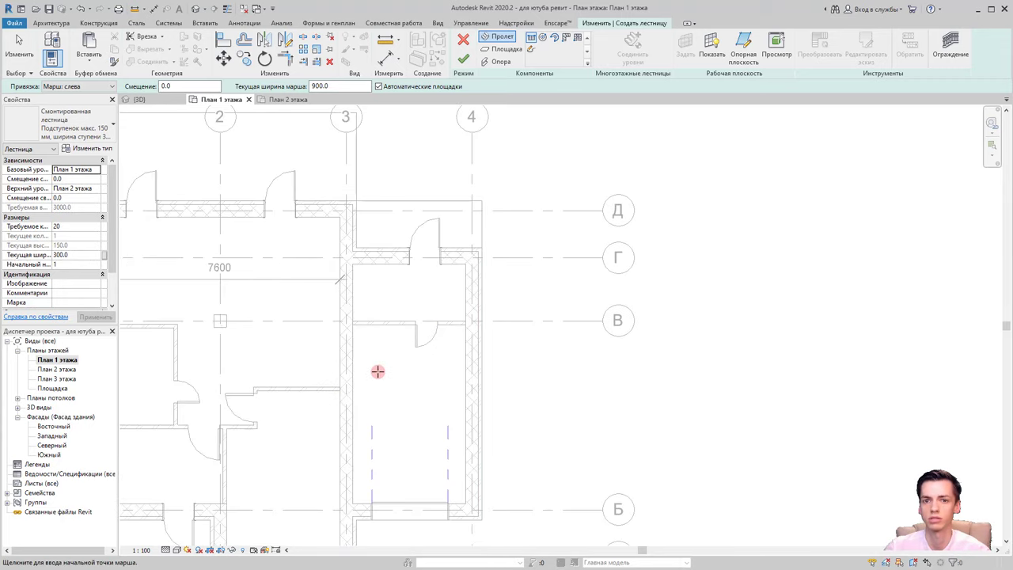
{"action": "middle_click_drag", "start_coordinate": [551, 357], "coordinate": [529, 349]}
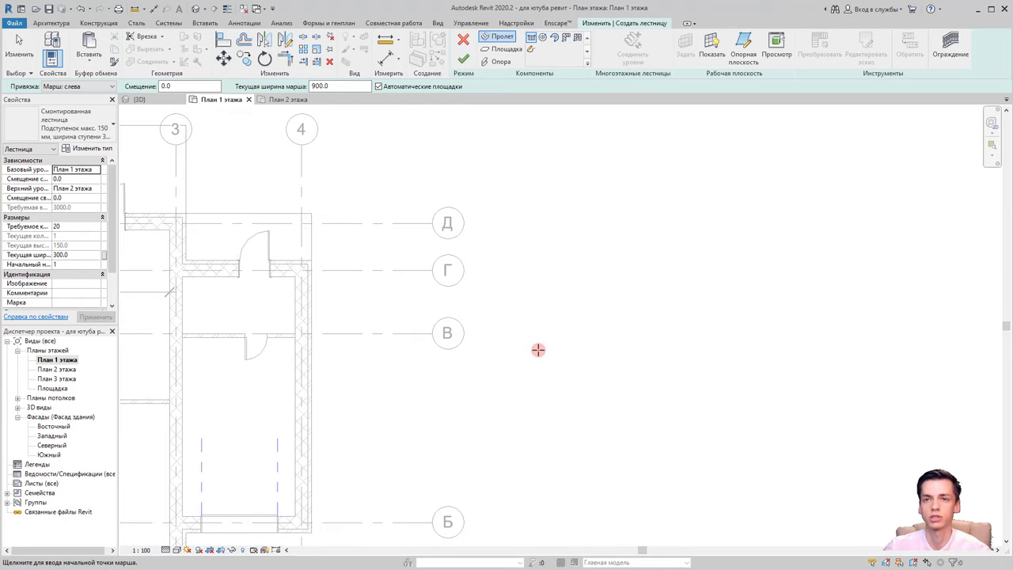
{"action": "left_click", "coordinate": [538, 350]}
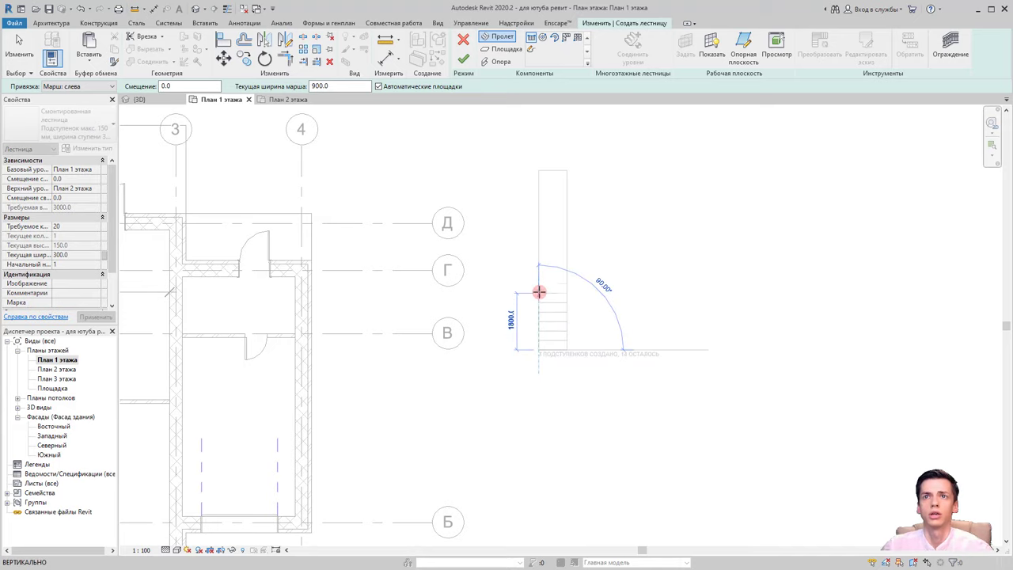
{"action": "scroll", "coordinate": [540, 309], "scroll_direction": "up", "scroll_amount": 1}
{"action": "scroll", "coordinate": [538, 324], "scroll_direction": "up", "scroll_amount": 1}
{"action": "scroll", "coordinate": [538, 337], "scroll_direction": "up", "scroll_amount": 1}
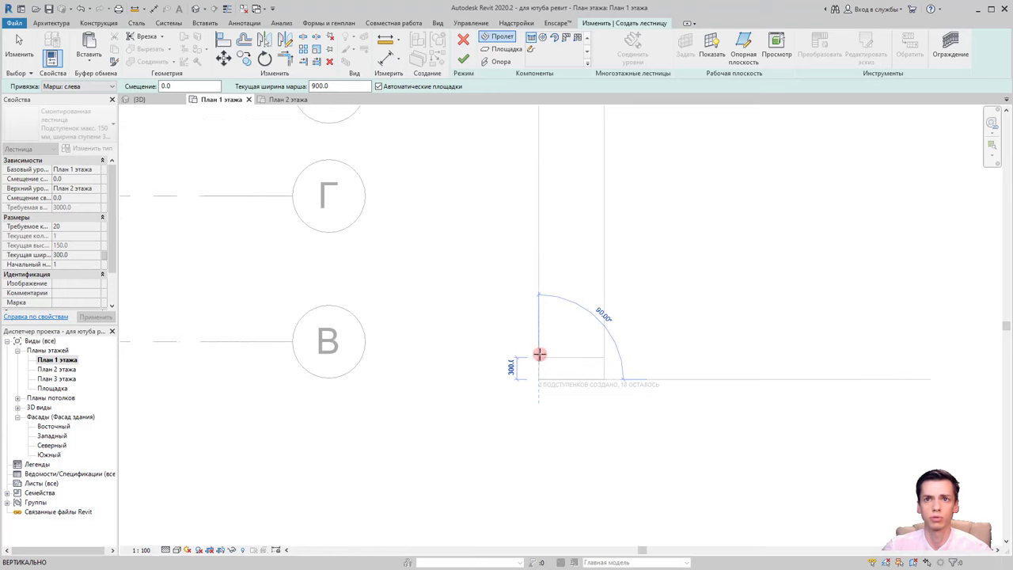
{"action": "scroll", "coordinate": [540, 345], "scroll_direction": "up", "scroll_amount": 1}
{"action": "scroll", "coordinate": [542, 349], "scroll_direction": "up", "scroll_amount": 1}
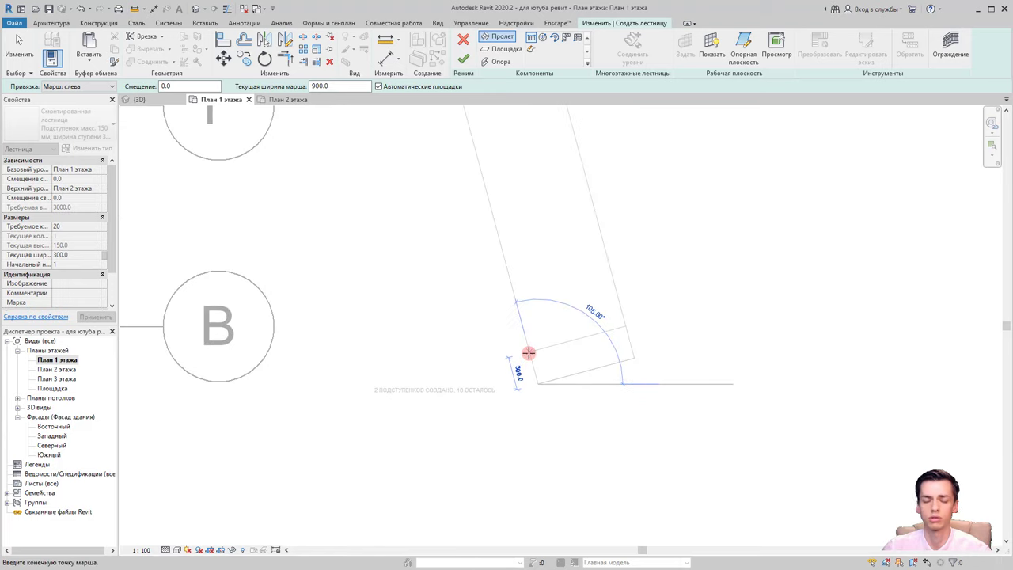
{"action": "key", "text": "Escape"}
{"action": "left_click", "coordinate": [557, 394]}
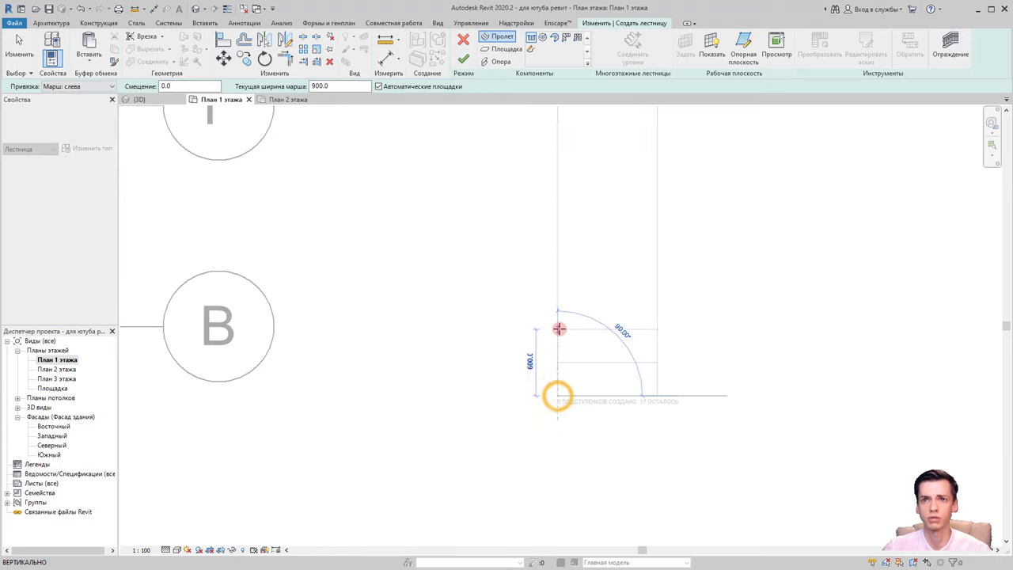
{"action": "left_click", "coordinate": [117, 113]}
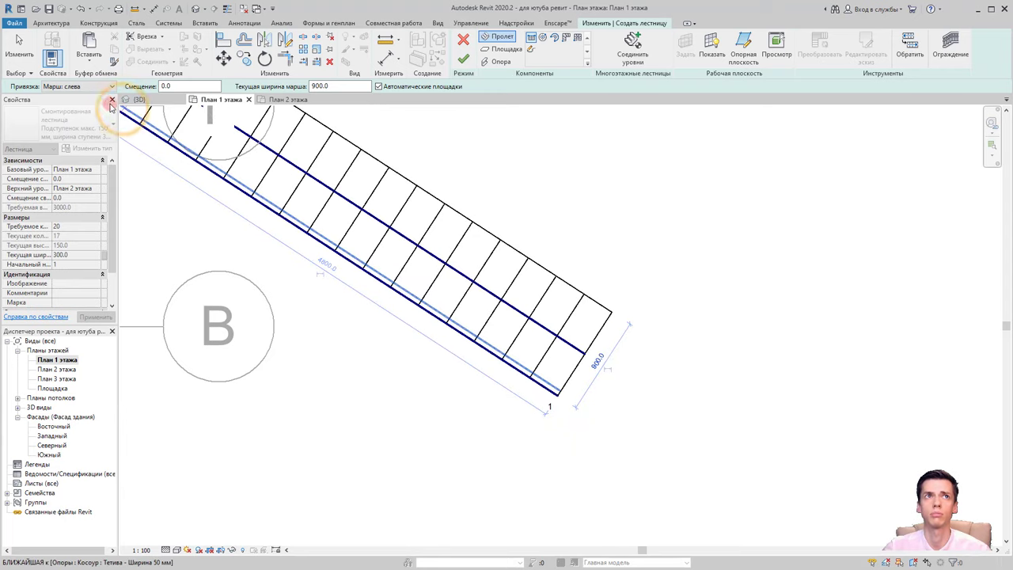
{"action": "key", "text": "Escape"}
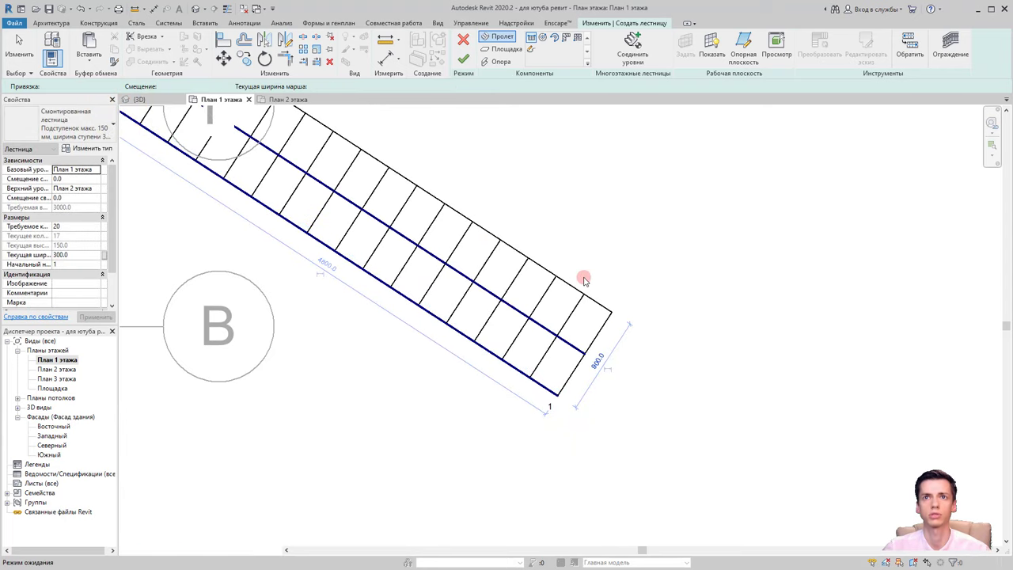
{"action": "key", "text": "ctrl+z"}
Draw the first 10-riser run and give the landing a 1900 length
{"action": "left_click", "coordinate": [583, 359]}
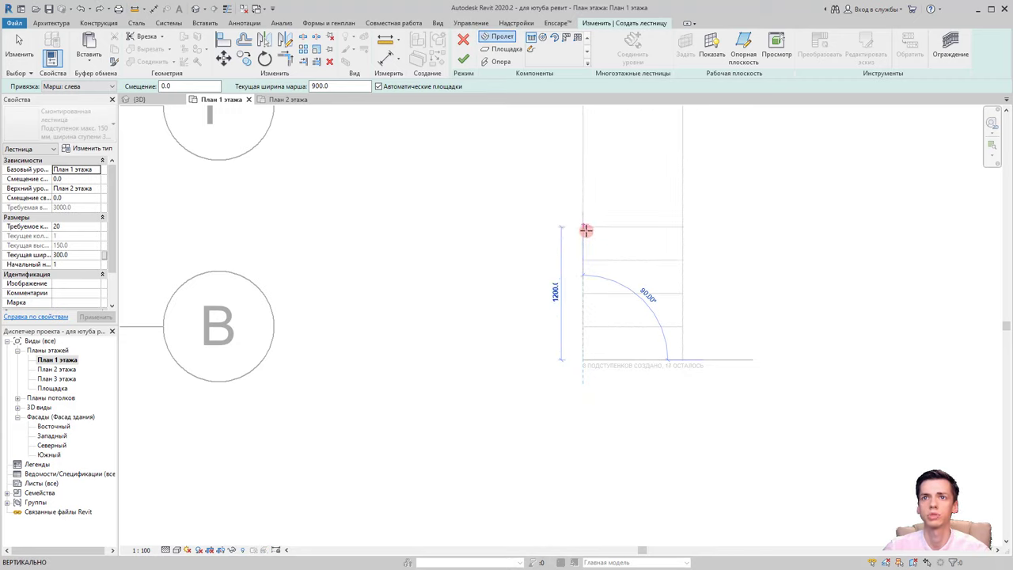
{"action": "middle_click_drag", "start_coordinate": [586, 167], "coordinate": [566, 220]}
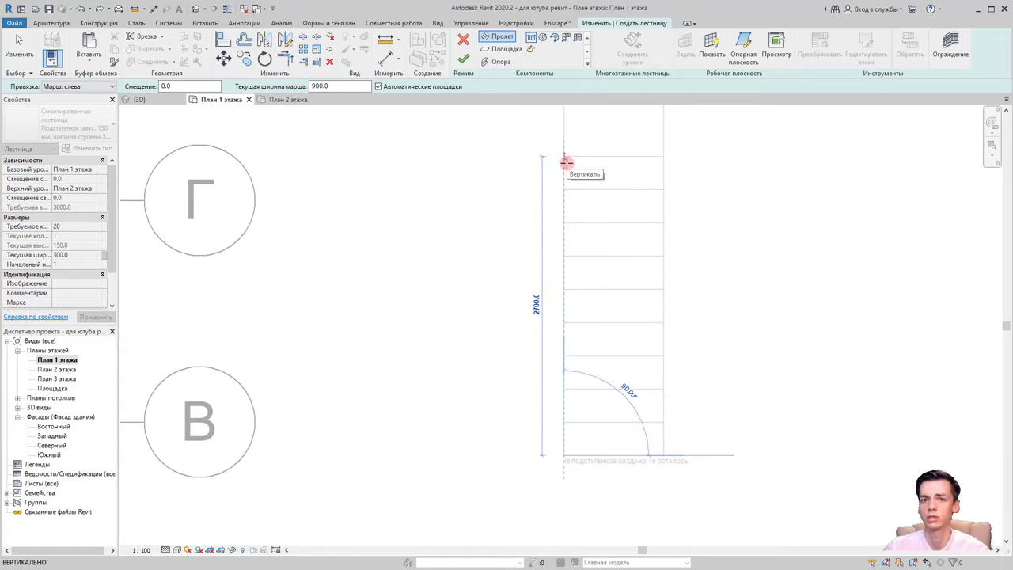
{"action": "left_click", "coordinate": [567, 162]}
{"action": "mouse_move", "coordinate": [616, 236]}
{"action": "middle_mouse_down"}
{"action": "mouse_move", "coordinate": [584, 309]}
{"action": "mouse_move", "coordinate": [567, 309]}
{"action": "middle_mouse_up"}
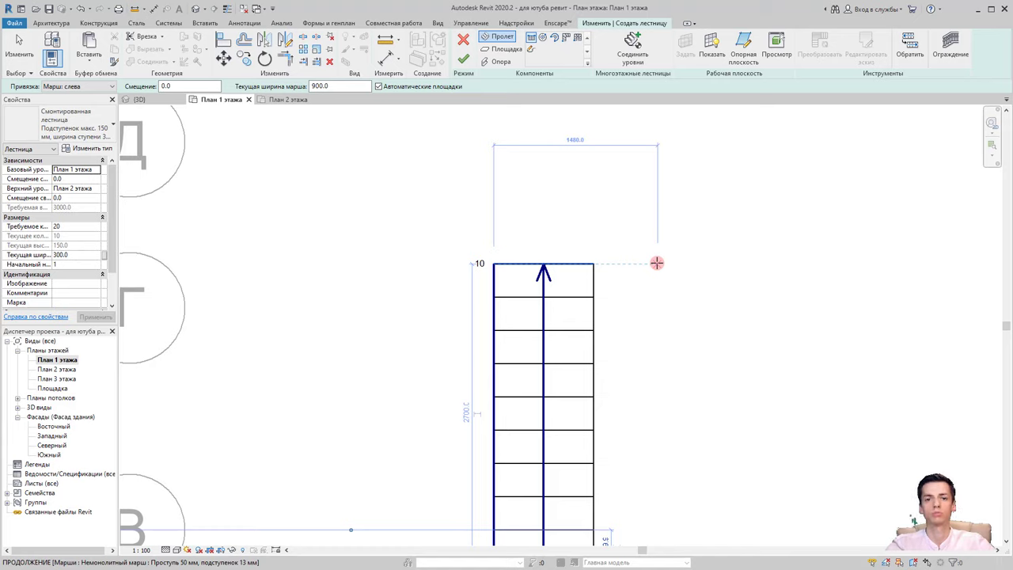
{"action": "type", "text": "1900"}
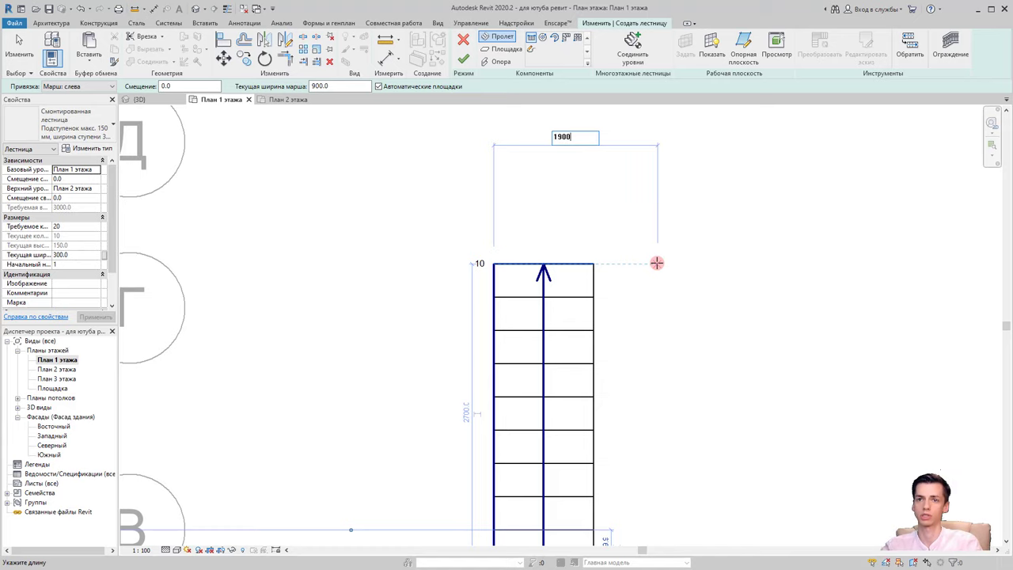
{"action": "key", "text": "Return"}
Draw the returning second 10-riser run after the landing
{"action": "left_click", "coordinate": [725, 262]}
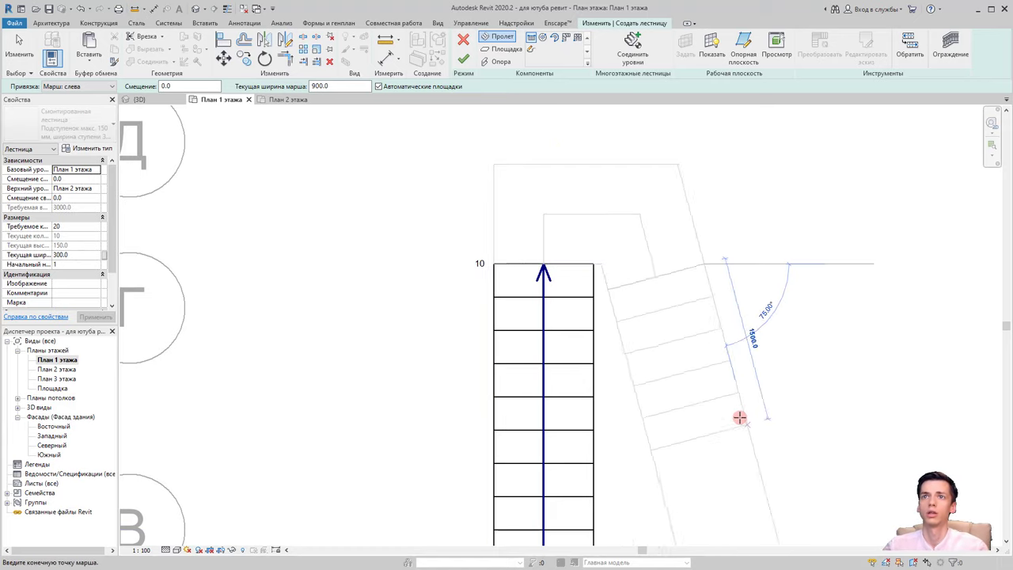
{"action": "middle_click_drag", "start_coordinate": [739, 417], "coordinate": [639, 380]}
{"action": "scroll", "coordinate": [583, 467], "scroll_direction": "down", "scroll_amount": 1}
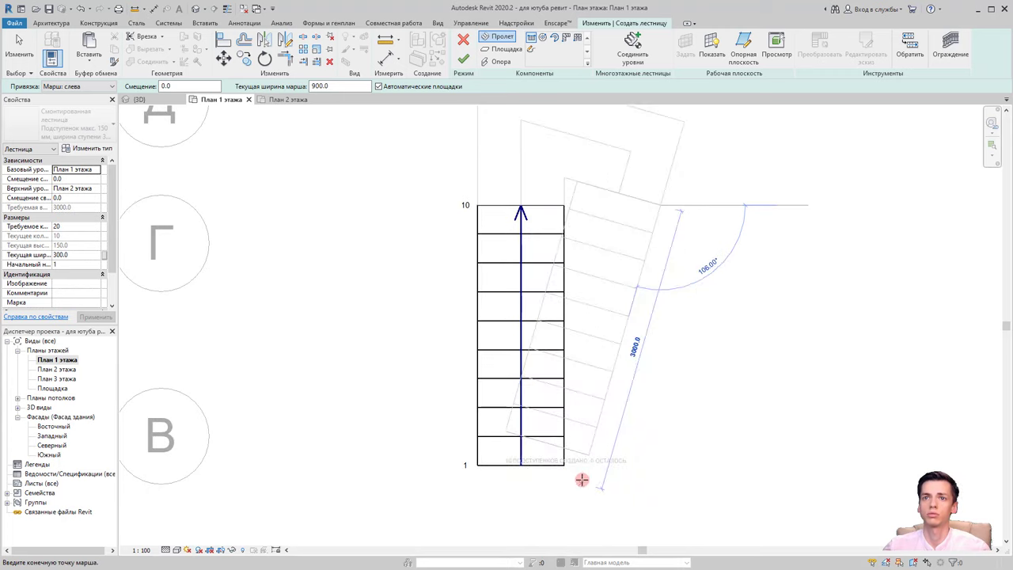
{"action": "left_click", "coordinate": [661, 472]}
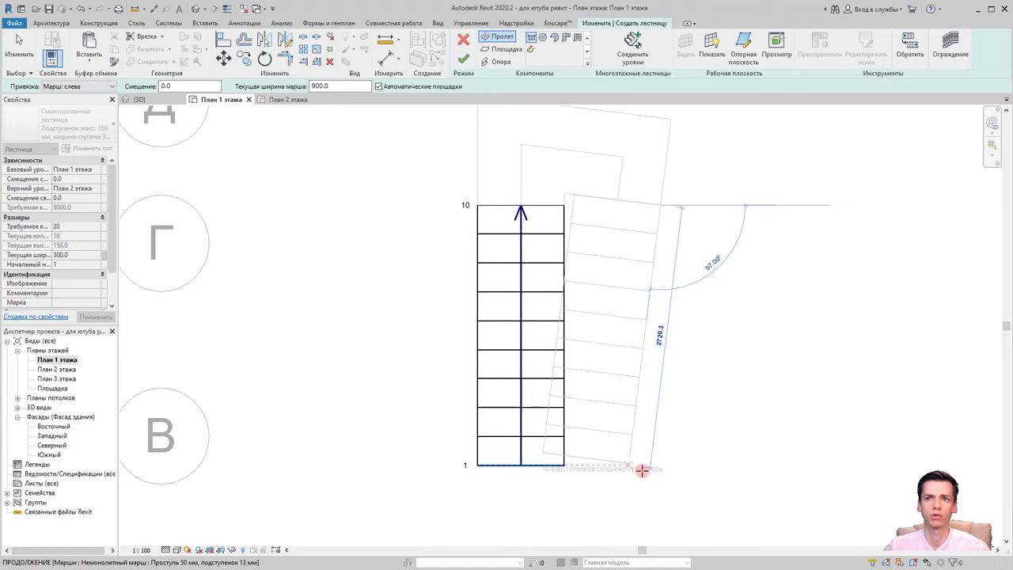
{"action": "left_click", "coordinate": [662, 475]}
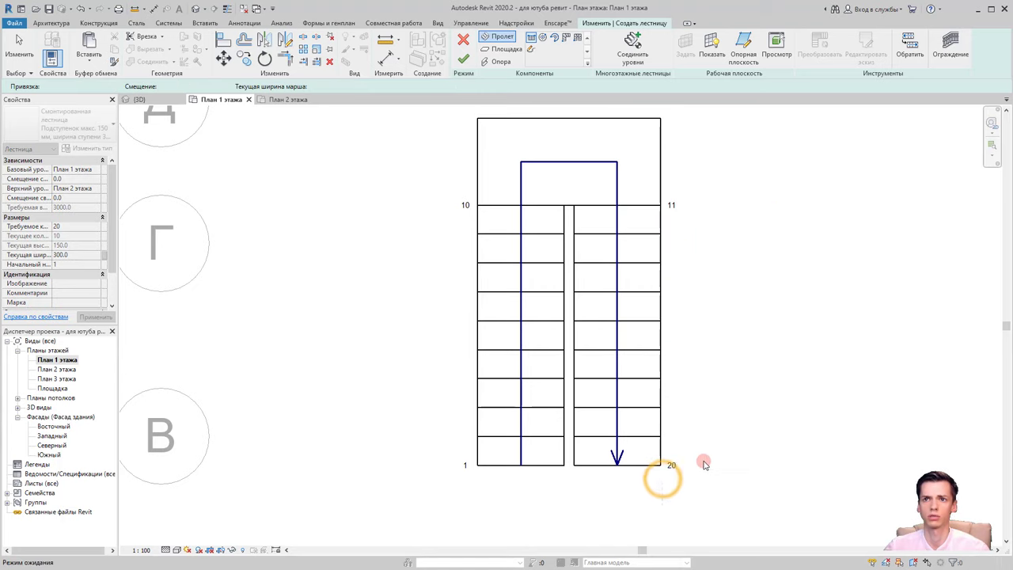
{"action": "key", "text": "Escape"}
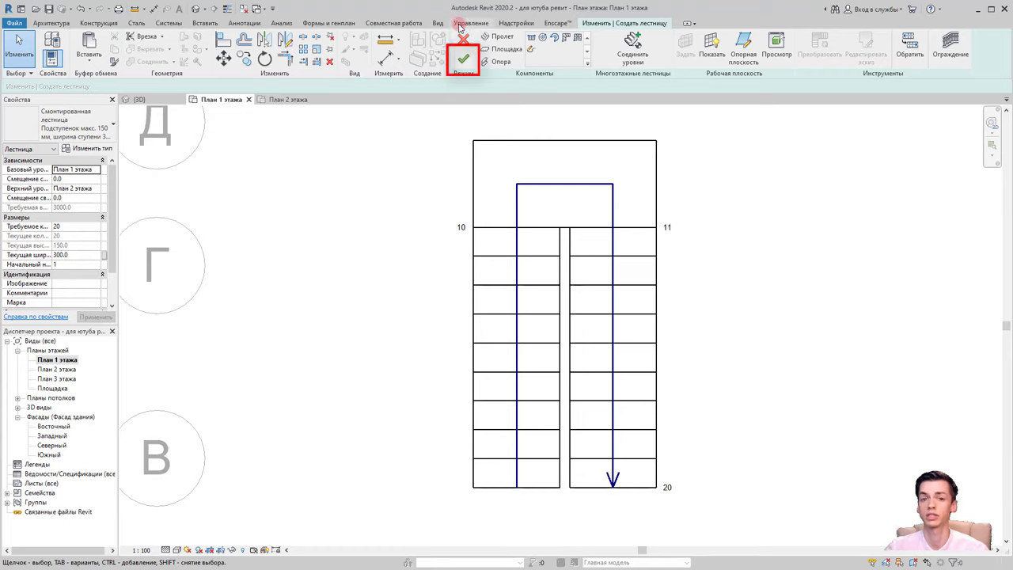
Finish the U-shaped stair sketch and switch to the {3D} view
{"action": "left_click", "coordinate": [462, 69]}
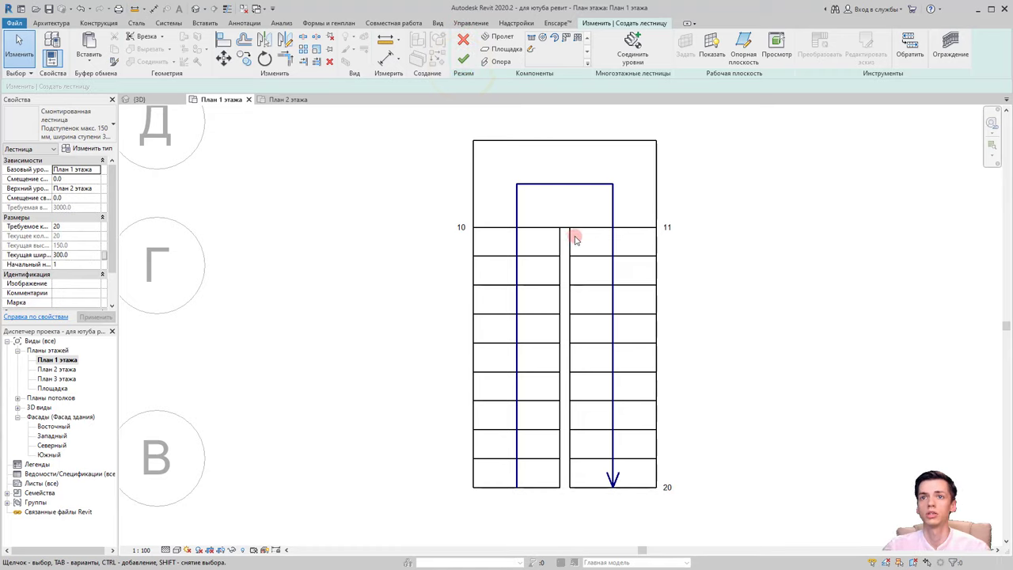
{"action": "left_click", "coordinate": [463, 55]}
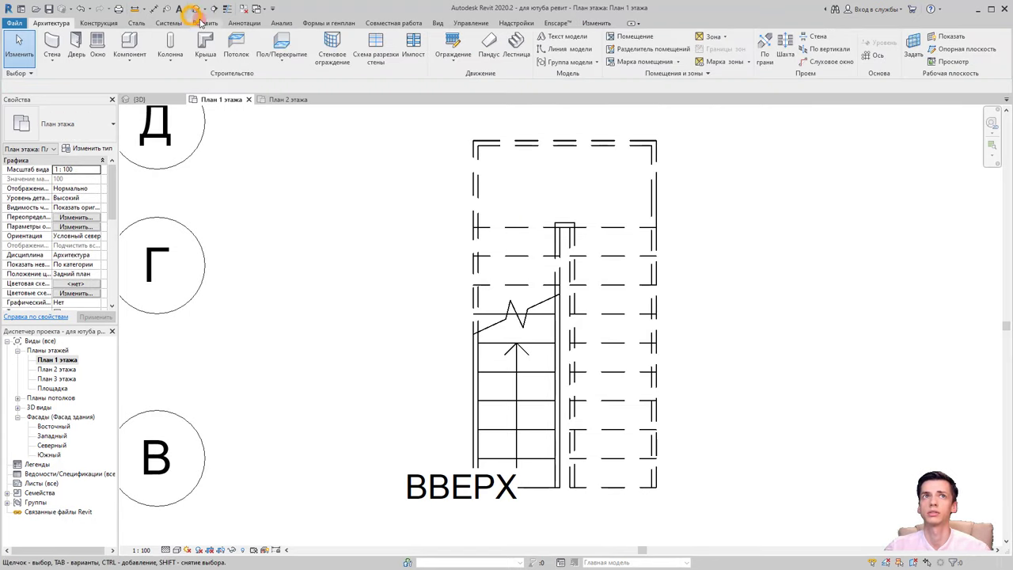
{"action": "left_click", "coordinate": [195, 10]}
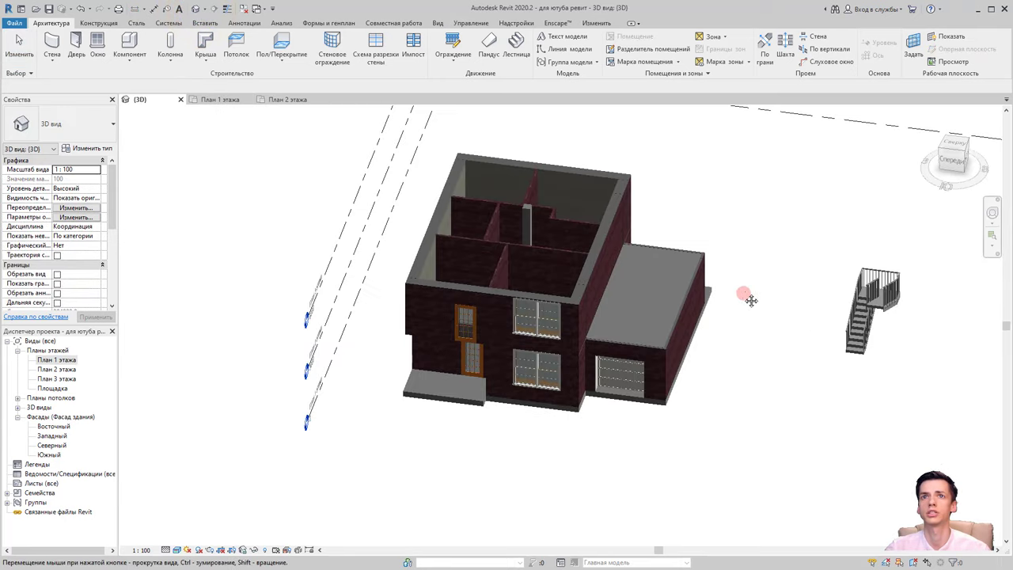
Switch both stair railings from 1100 mm to 'Ограждение 900 мм', then select the stair
{"action": "middle_click_drag", "start_coordinate": [751, 299], "coordinate": [546, 301]}
{"action": "scroll", "coordinate": [765, 343], "scroll_direction": "up", "scroll_amount": 3}
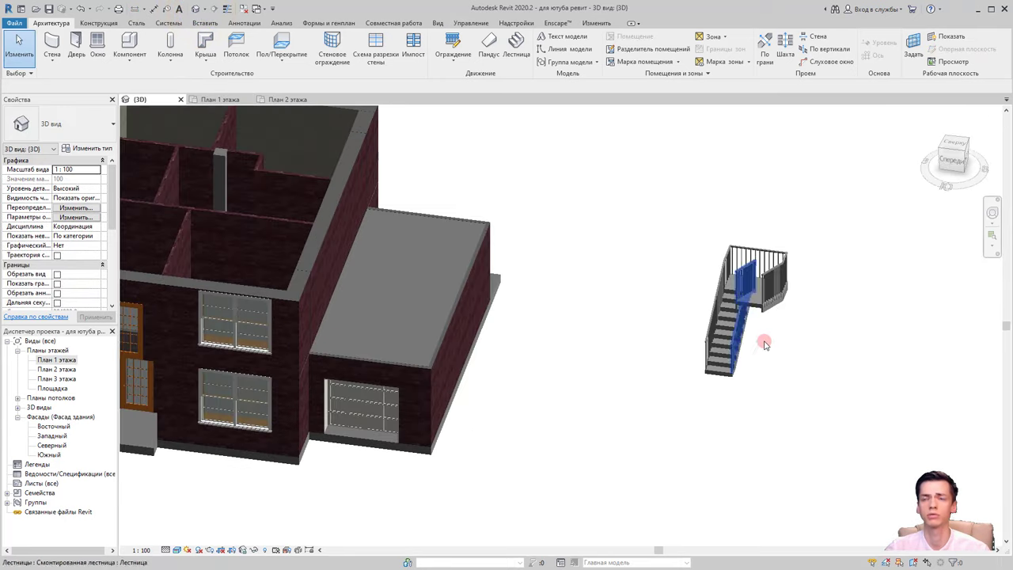
{"action": "scroll", "coordinate": [765, 343], "scroll_direction": "up", "scroll_amount": 4}
{"action": "middle_click_drag", "start_coordinate": [769, 339], "coordinate": [700, 325], "text": "shift"}
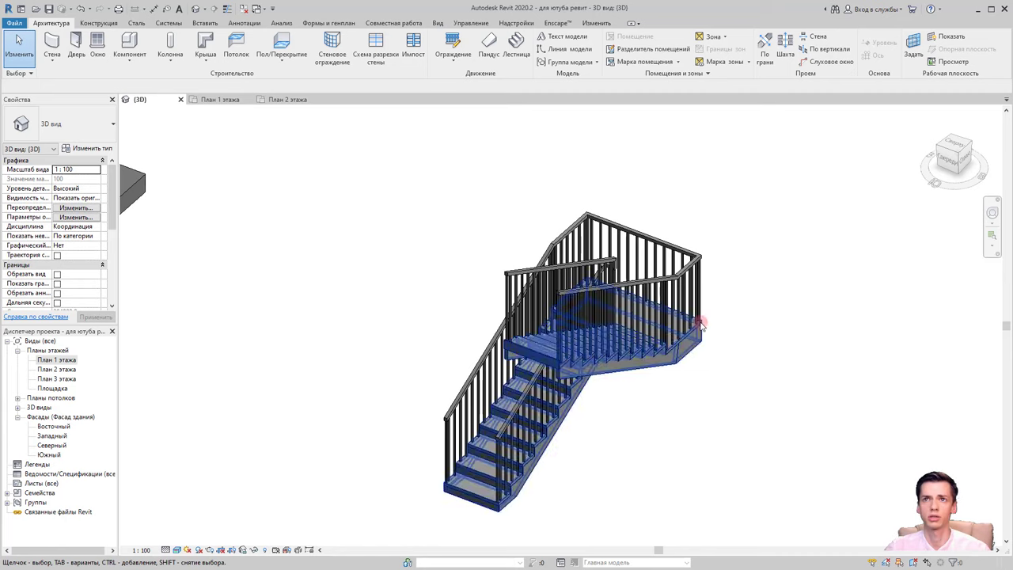
{"action": "left_click", "coordinate": [681, 276]}
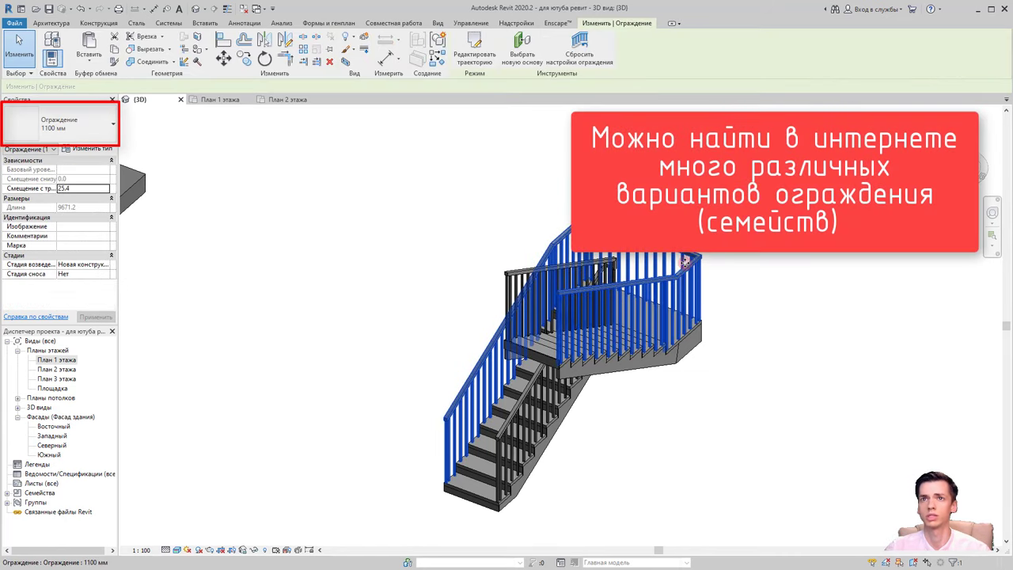
{"action": "middle_click_drag", "start_coordinate": [704, 273], "coordinate": [731, 294], "text": "shift"}
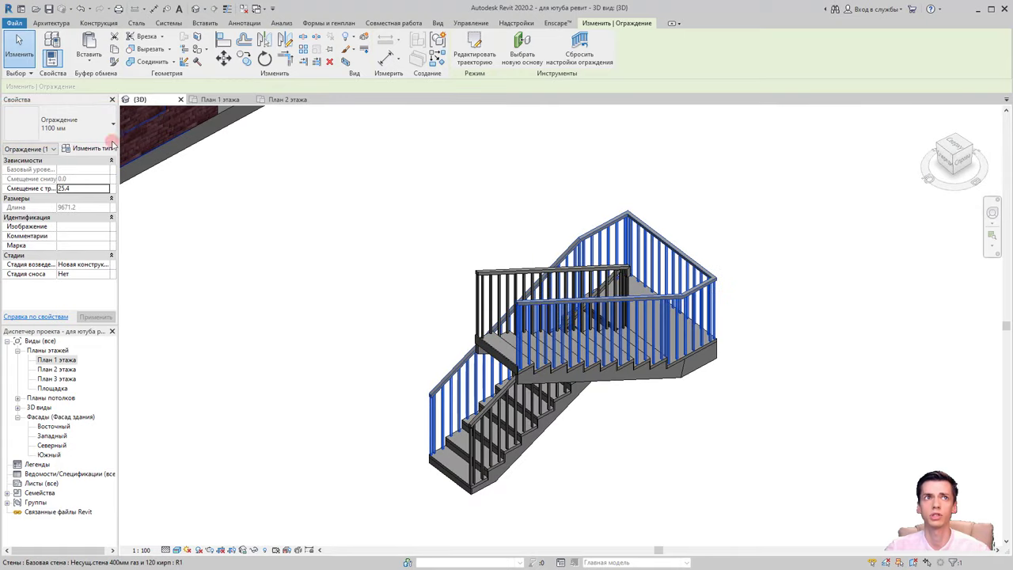
{"action": "left_click", "coordinate": [99, 125]}
{"action": "left_click", "coordinate": [45, 176]}
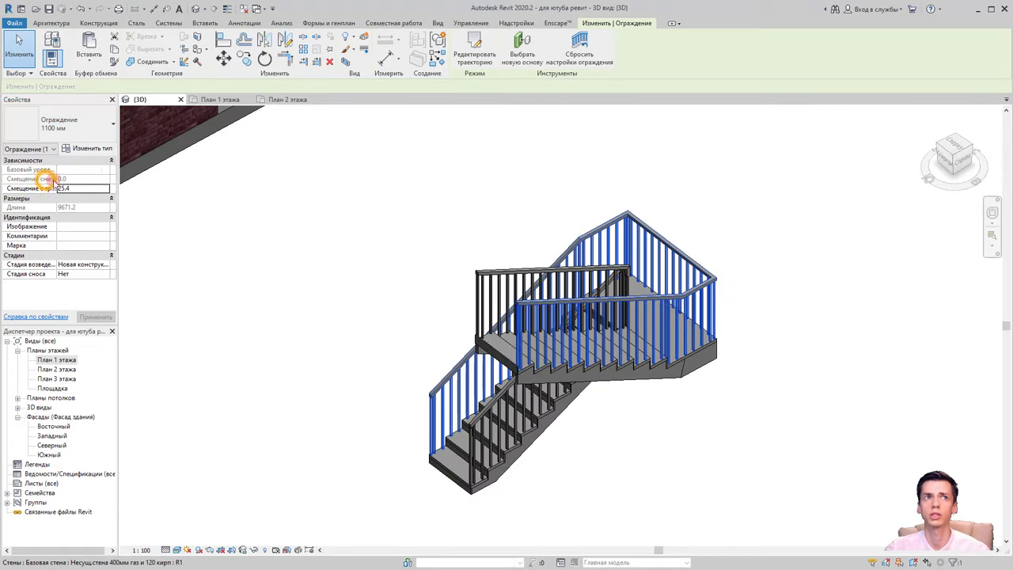
{"action": "left_click", "coordinate": [546, 274]}
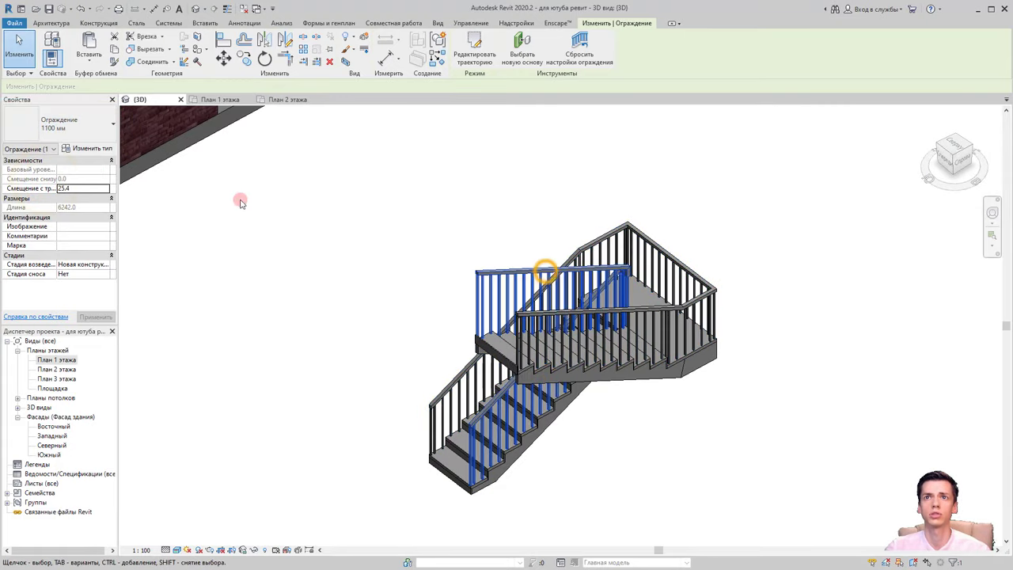
{"action": "left_click", "coordinate": [86, 129]}
{"action": "left_click", "coordinate": [63, 175]}
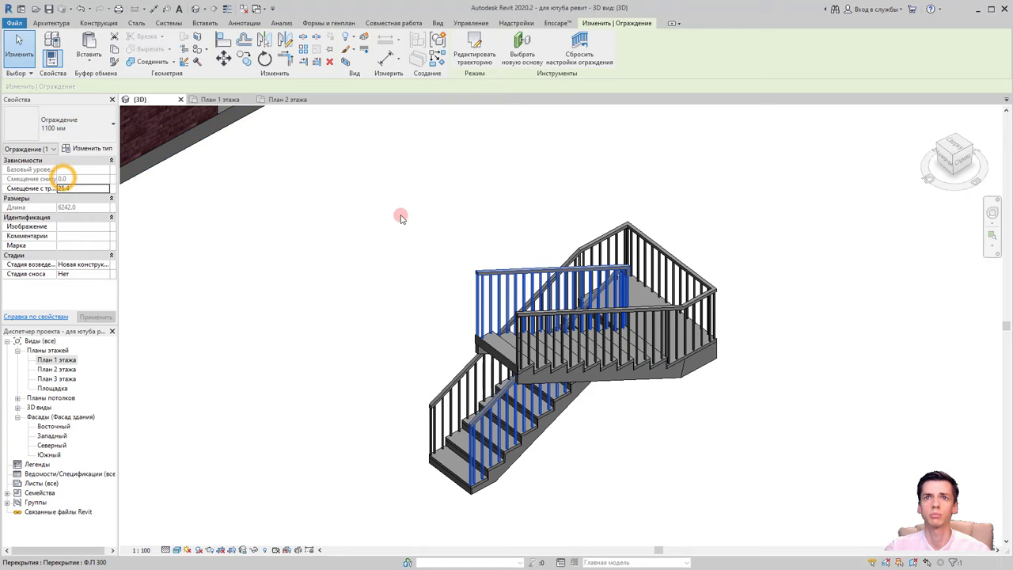
{"action": "key", "text": "Escape"}
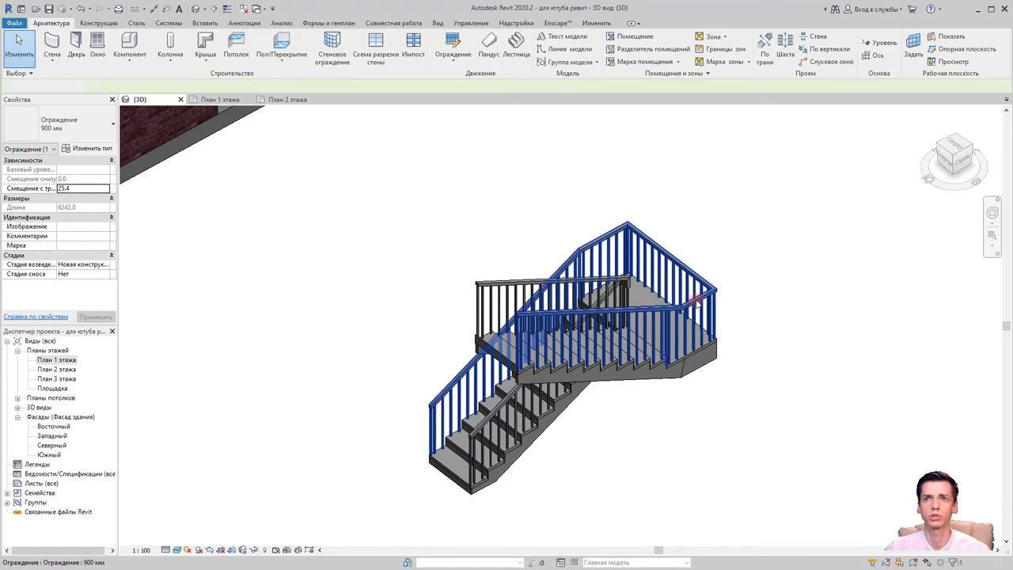
{"action": "left_click", "coordinate": [671, 364]}
{"action": "mouse_move", "coordinate": [627, 391]}
{"action": "middle_mouse_down", "text": "shift"}
{"action": "mouse_move", "coordinate": [672, 434]}
{"action": "mouse_move", "coordinate": [794, 452]}
{"action": "middle_mouse_up", "text": "shift"}
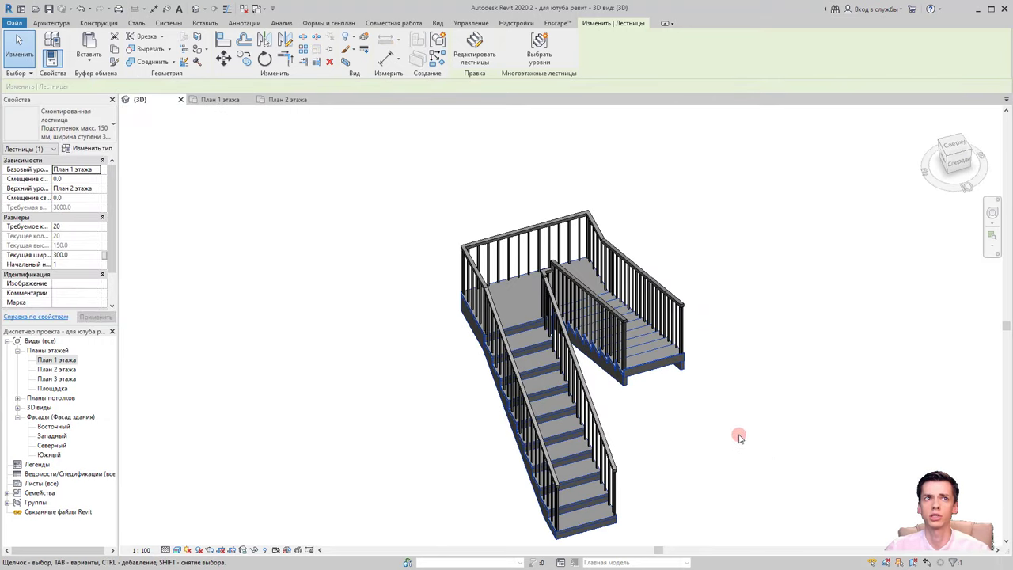
Open the stair's type properties and its run type parameters, checking the landing type
{"action": "left_click", "coordinate": [87, 148]}
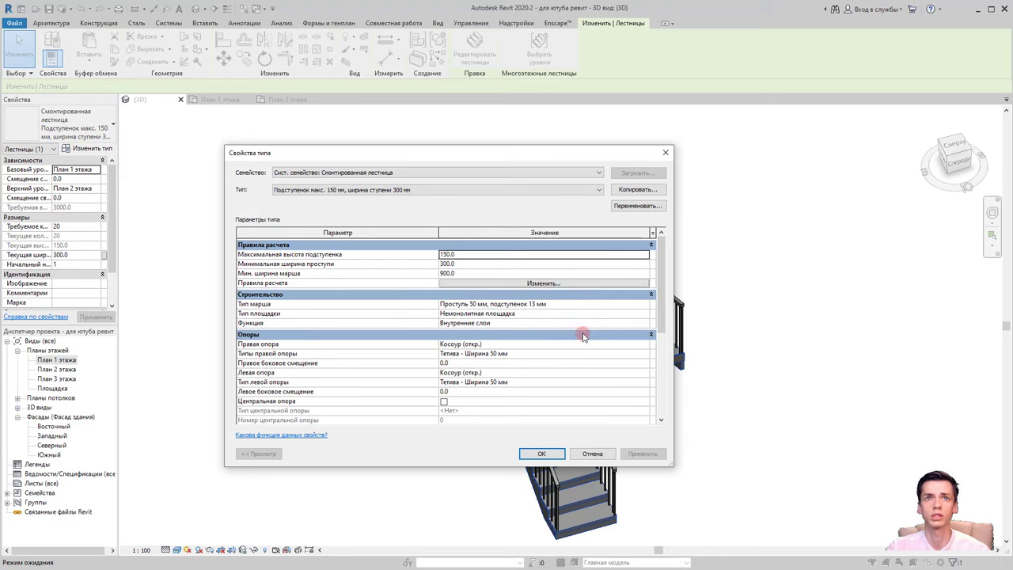
{"action": "scroll", "coordinate": [607, 349], "scroll_direction": "down", "scroll_amount": 4}
{"action": "scroll", "coordinate": [610, 355], "scroll_direction": "up", "scroll_amount": 2}
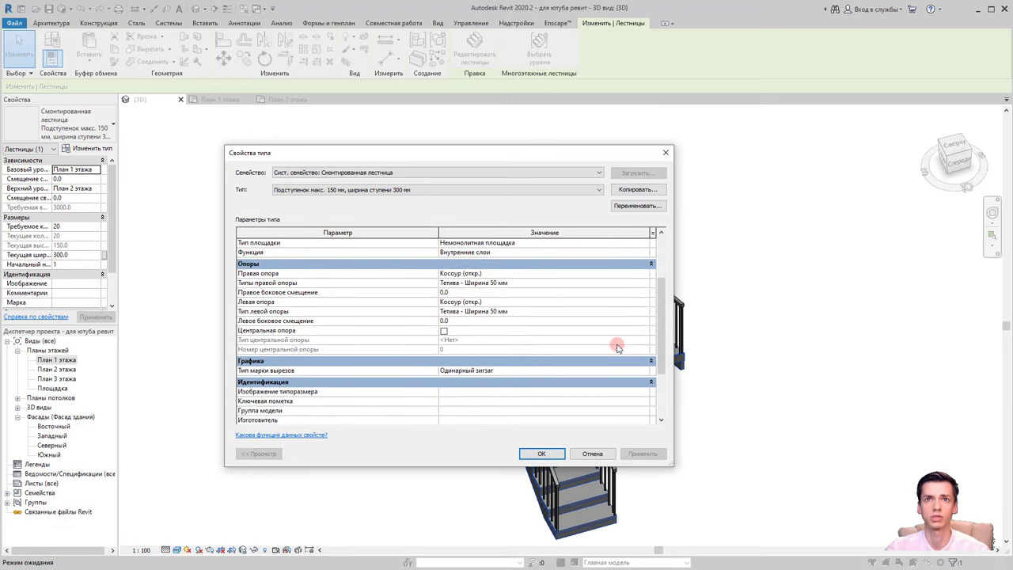
{"action": "scroll", "coordinate": [617, 348], "scroll_direction": "up", "scroll_amount": 2}
{"action": "scroll", "coordinate": [595, 351], "scroll_direction": "up", "scroll_amount": 1}
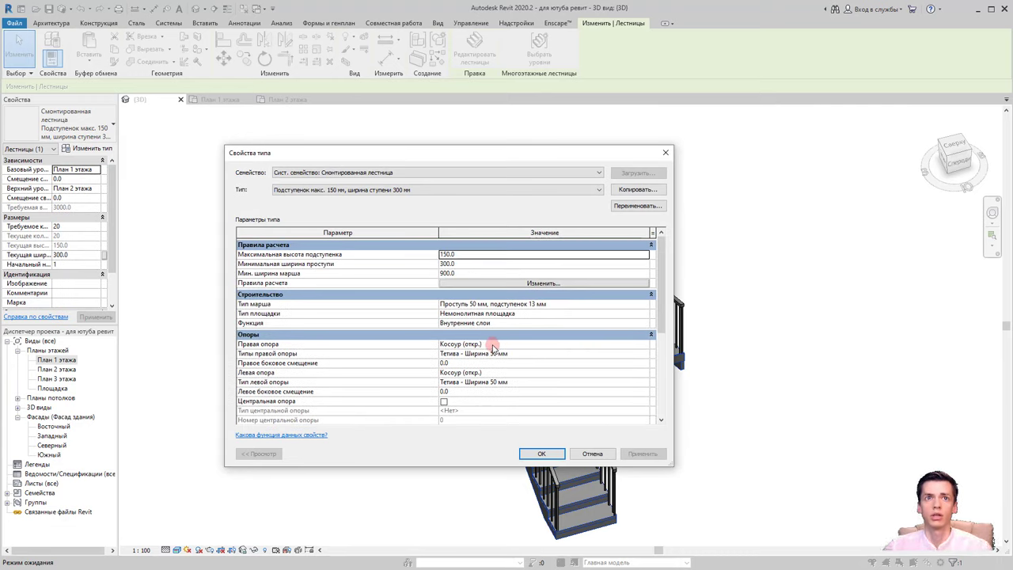
{"action": "left_click", "coordinate": [551, 316]}
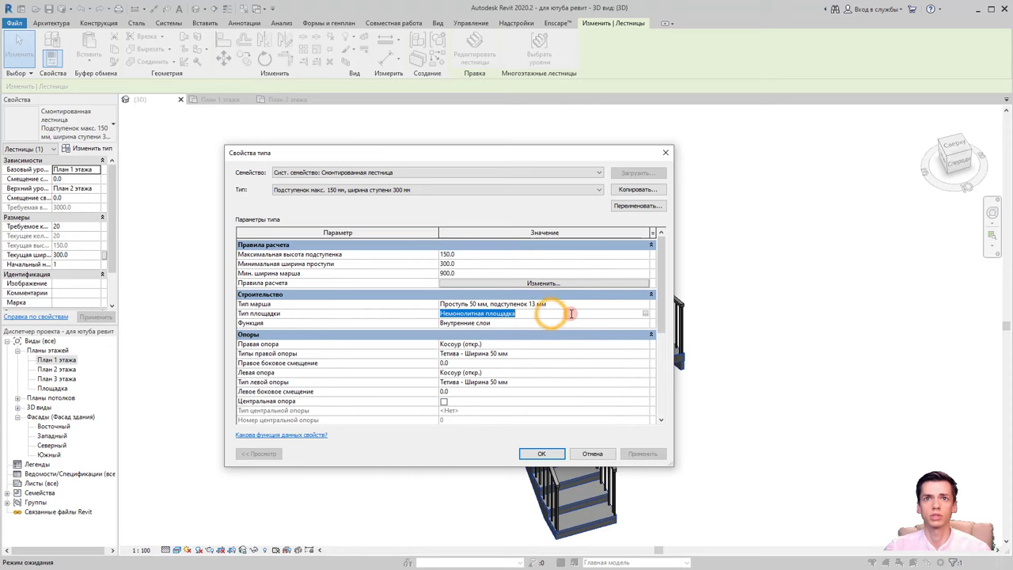
{"action": "left_click", "coordinate": [641, 313]}
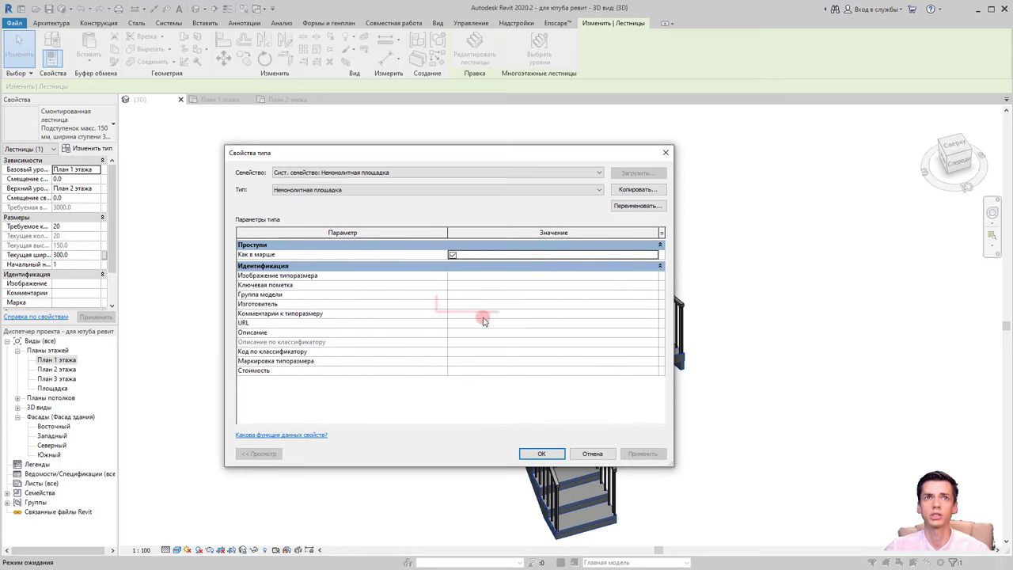
{"action": "key", "text": "Escape"}
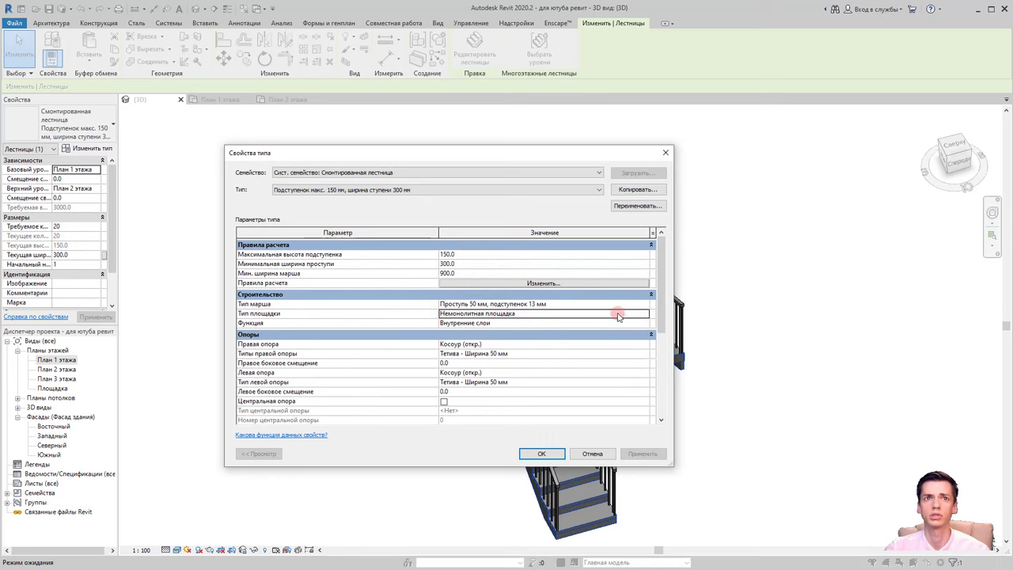
{"action": "left_click", "coordinate": [643, 305]}
{"action": "left_click", "coordinate": [643, 304]}
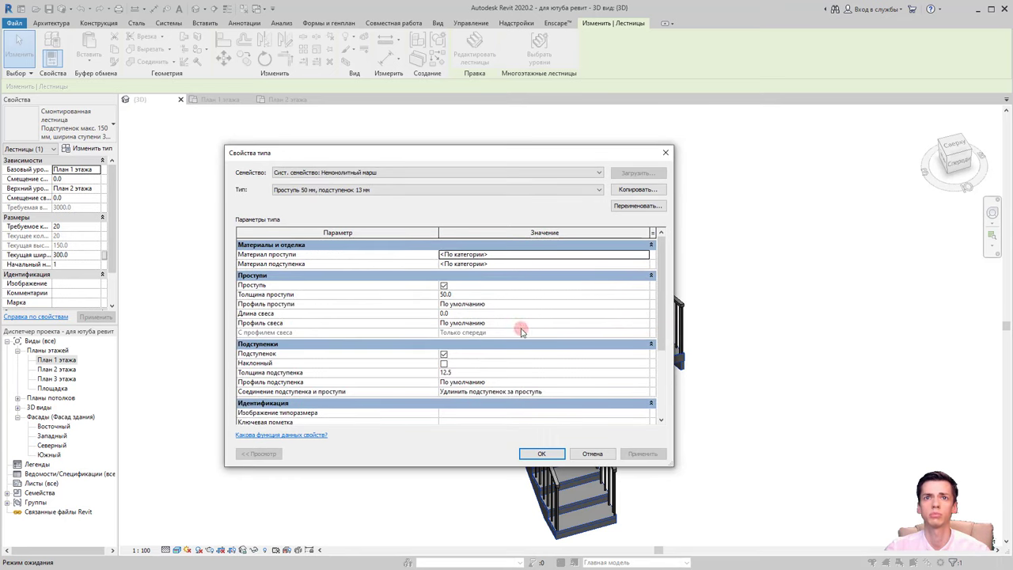
Set Материал подступенка to Вишня and accept all type dialogs
{"action": "left_click", "coordinate": [646, 255]}
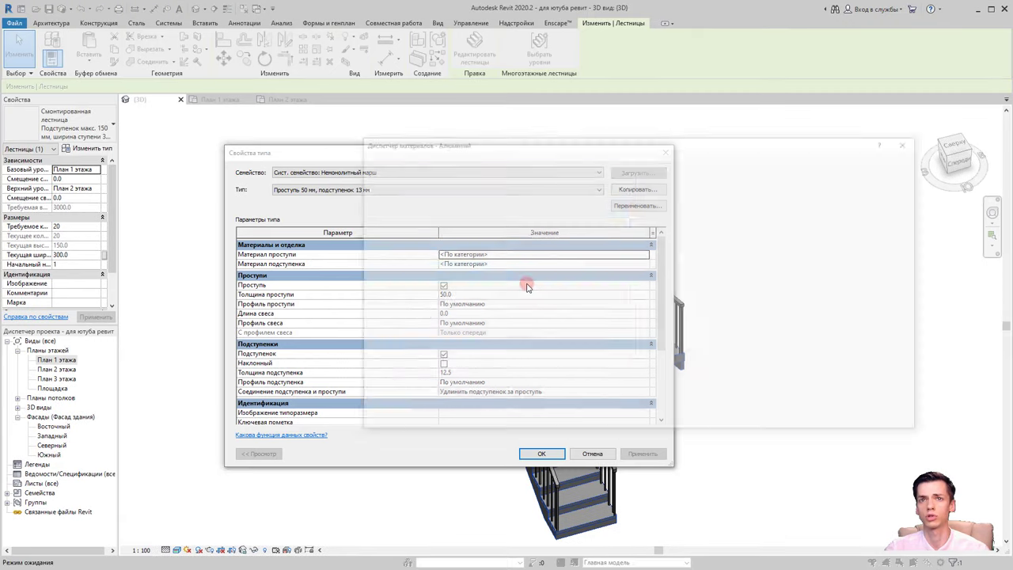
{"action": "left_click", "coordinate": [623, 263]}
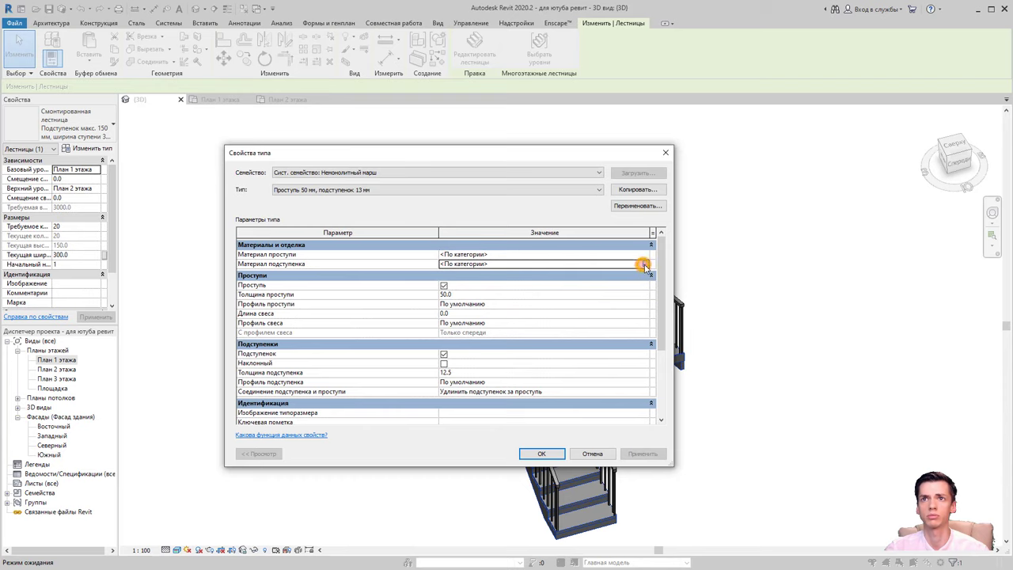
{"action": "left_click", "coordinate": [644, 264]}
{"action": "scroll", "coordinate": [482, 316], "scroll_direction": "down", "scroll_amount": 10}
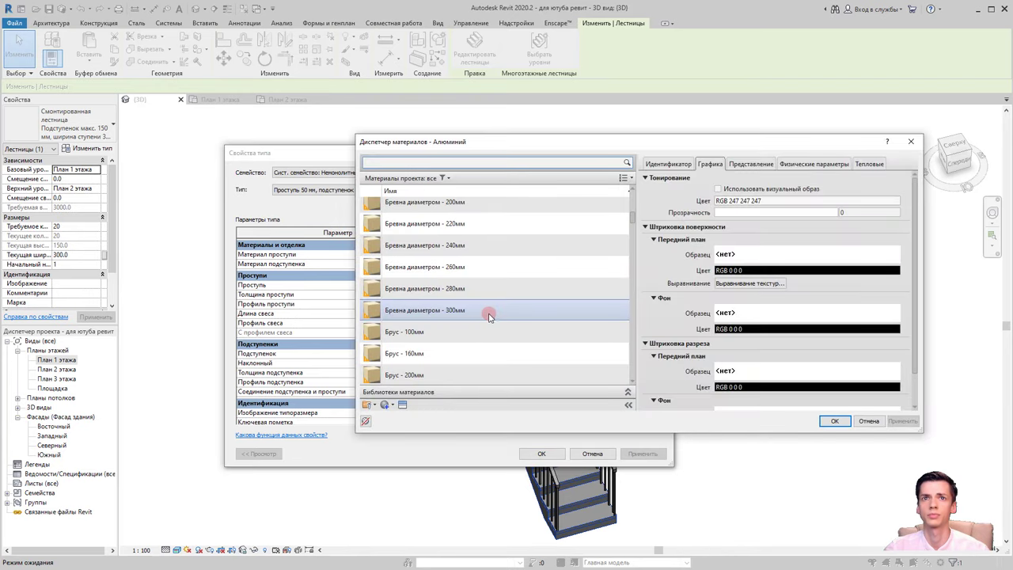
{"action": "scroll", "coordinate": [482, 316], "scroll_direction": "down", "scroll_amount": 3}
{"action": "scroll", "coordinate": [467, 308], "scroll_direction": "up", "scroll_amount": 3}
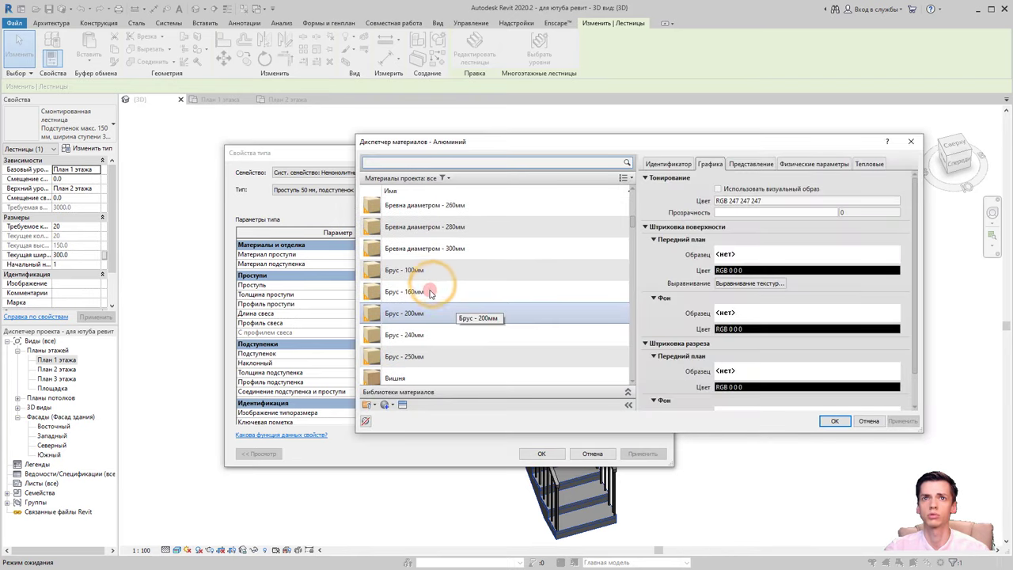
{"action": "left_click", "coordinate": [433, 290]}
{"action": "scroll", "coordinate": [435, 296], "scroll_direction": "up", "scroll_amount": 3}
{"action": "scroll", "coordinate": [447, 309], "scroll_direction": "up", "scroll_amount": 3}
{"action": "scroll", "coordinate": [449, 311], "scroll_direction": "down", "scroll_amount": 3}
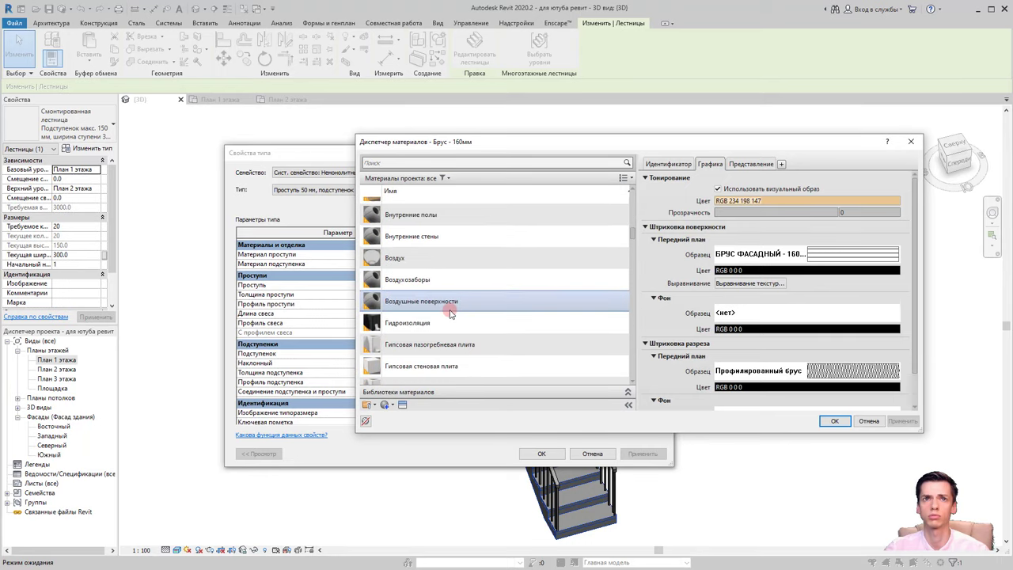
{"action": "left_click", "coordinate": [448, 316]}
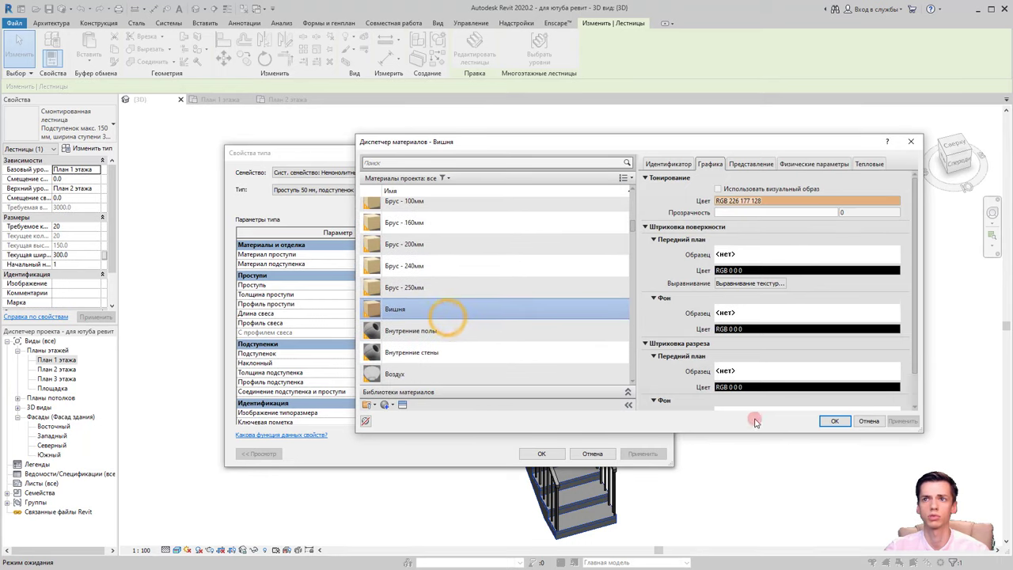
{"action": "left_click", "coordinate": [834, 421]}
{"action": "left_click", "coordinate": [539, 449]}
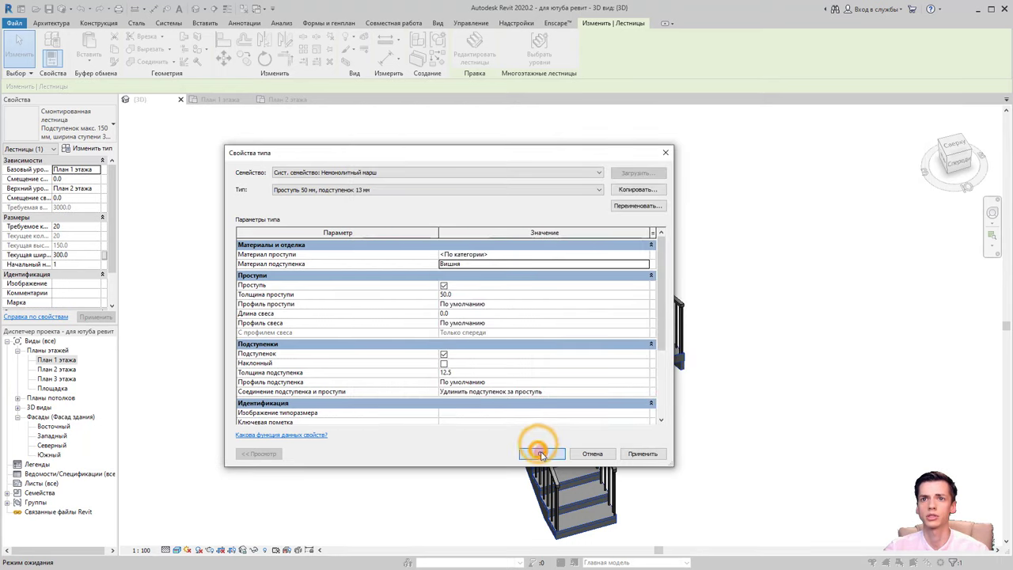
{"action": "left_click", "coordinate": [541, 452]}
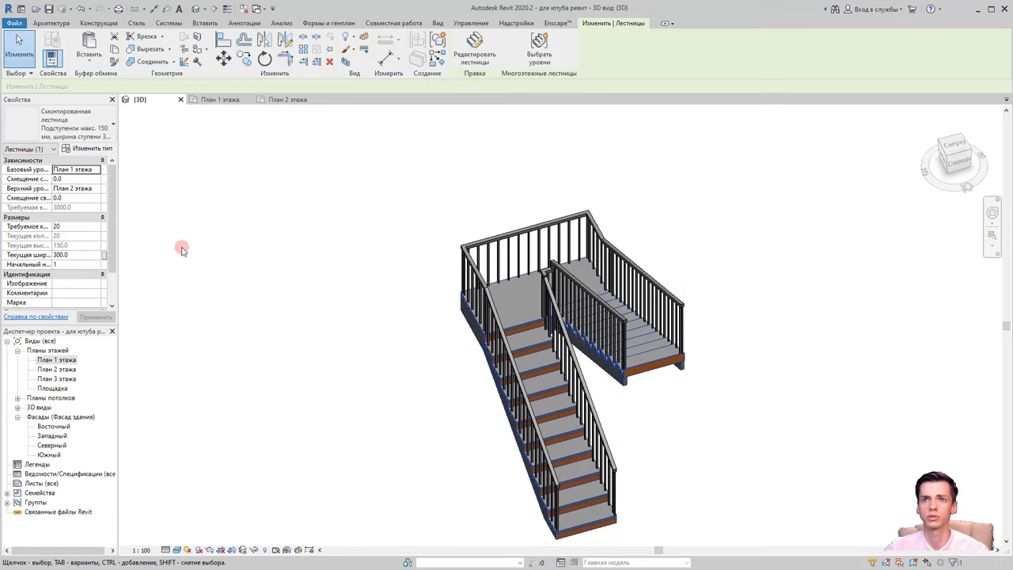
Set the run type's Материал проступи to Вишня and accept all dialogs
{"action": "left_click", "coordinate": [102, 149]}
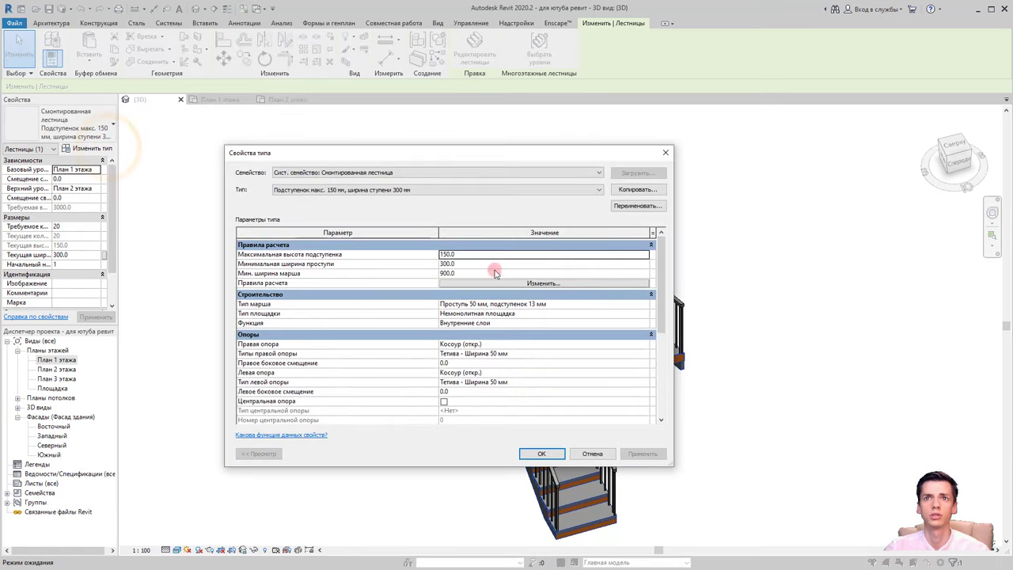
{"action": "left_click", "coordinate": [645, 304]}
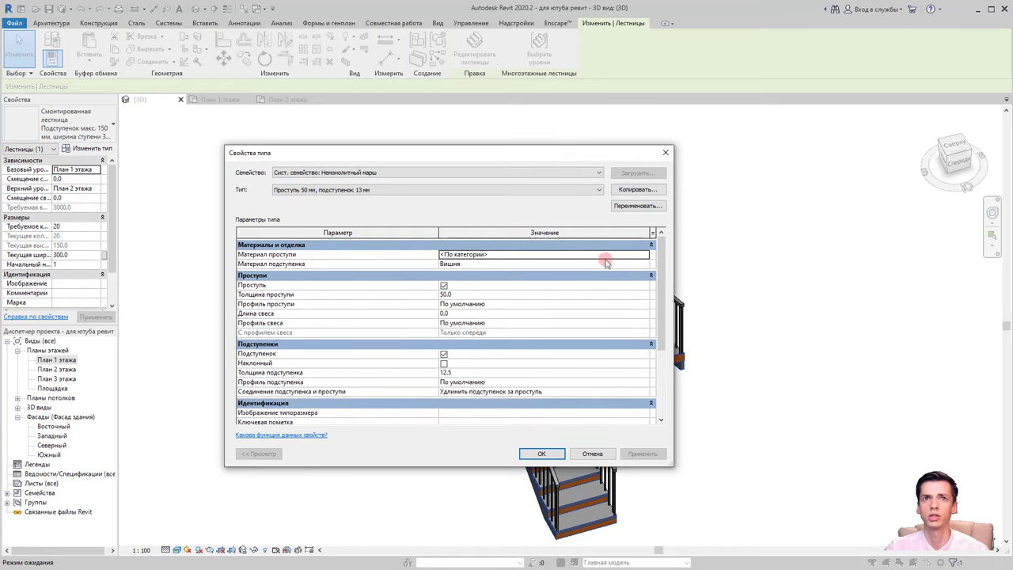
{"action": "left_click", "coordinate": [645, 257]}
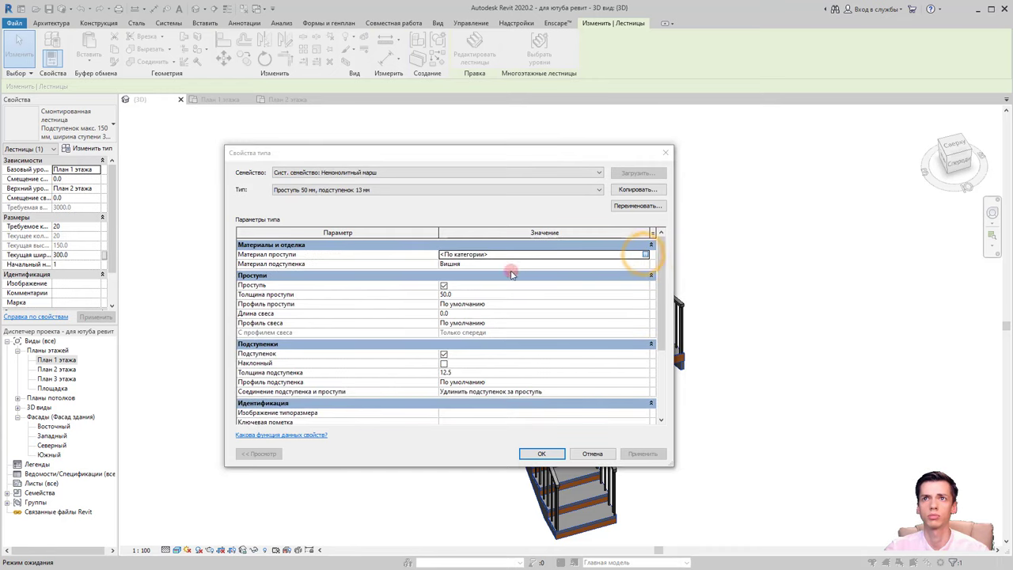
{"action": "left_click", "coordinate": [467, 289]}
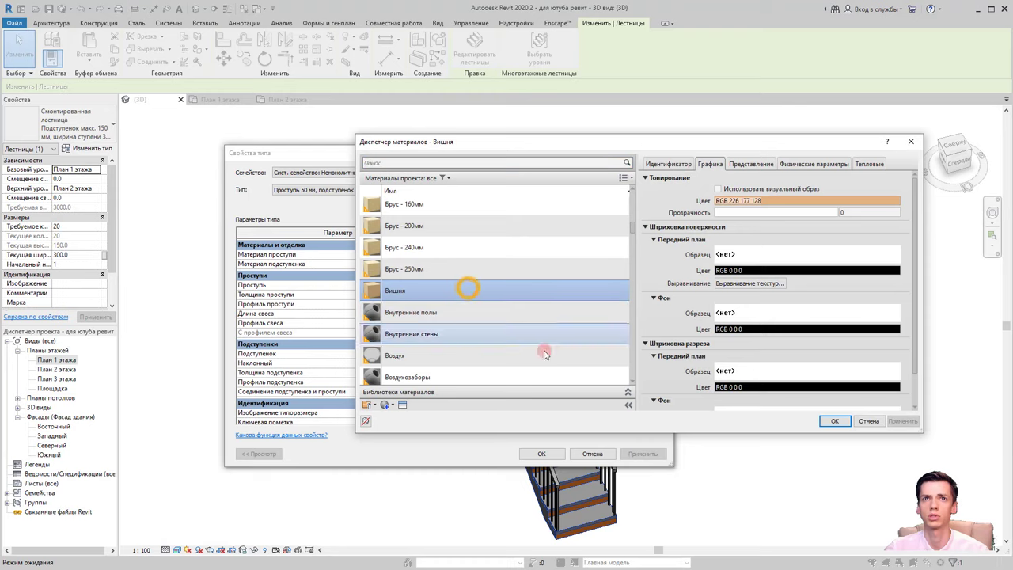
{"action": "left_click", "coordinate": [834, 420]}
{"action": "left_click", "coordinate": [545, 454]}
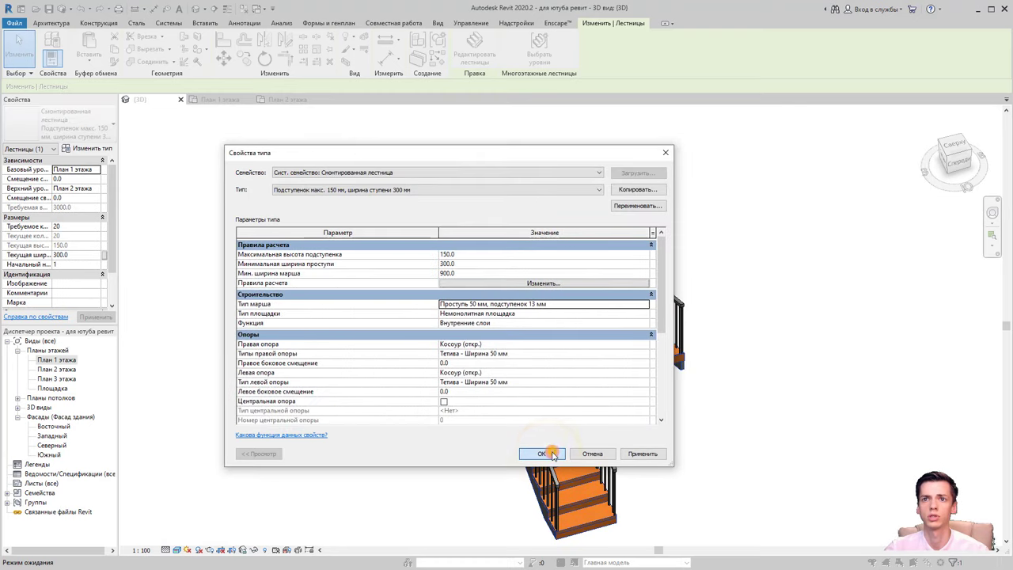
{"action": "left_click", "coordinate": [545, 454]}
Deselect the stair, orbit the model, and select the outer railing
{"action": "left_click", "coordinate": [690, 420]}
{"action": "mouse_move", "coordinate": [621, 428]}
{"action": "middle_mouse_down", "text": "shift"}
{"action": "mouse_move", "coordinate": [543, 430]}
{"action": "mouse_move", "coordinate": [551, 338]}
{"action": "middle_mouse_up", "text": "shift"}
{"action": "left_click", "coordinate": [551, 338]}
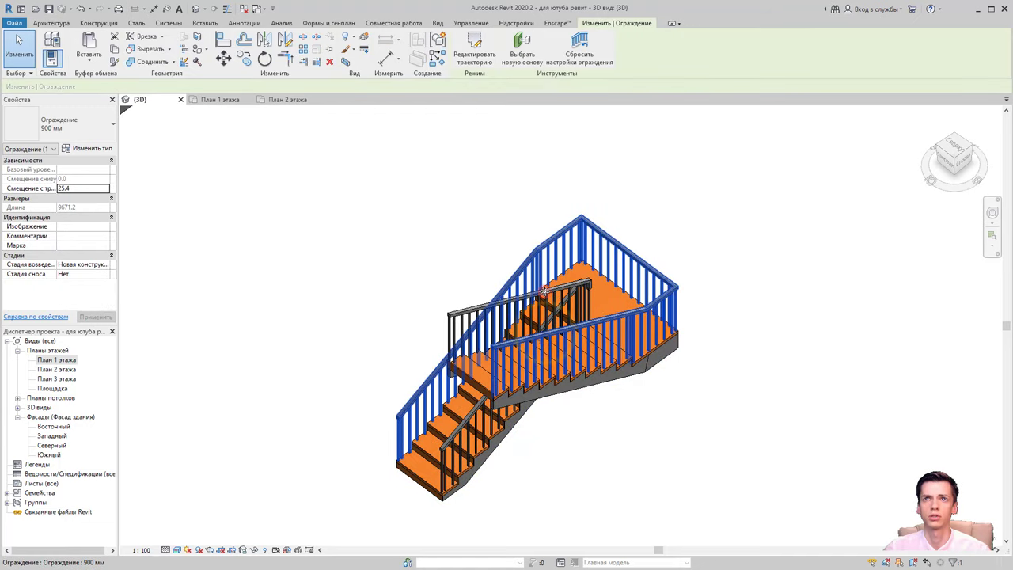
Switch both railings to 'Стеклянная панель - Заполнение снизу' and dismiss the discontinuity warning
{"action": "left_click", "coordinate": [550, 290], "text": "ctrl"}
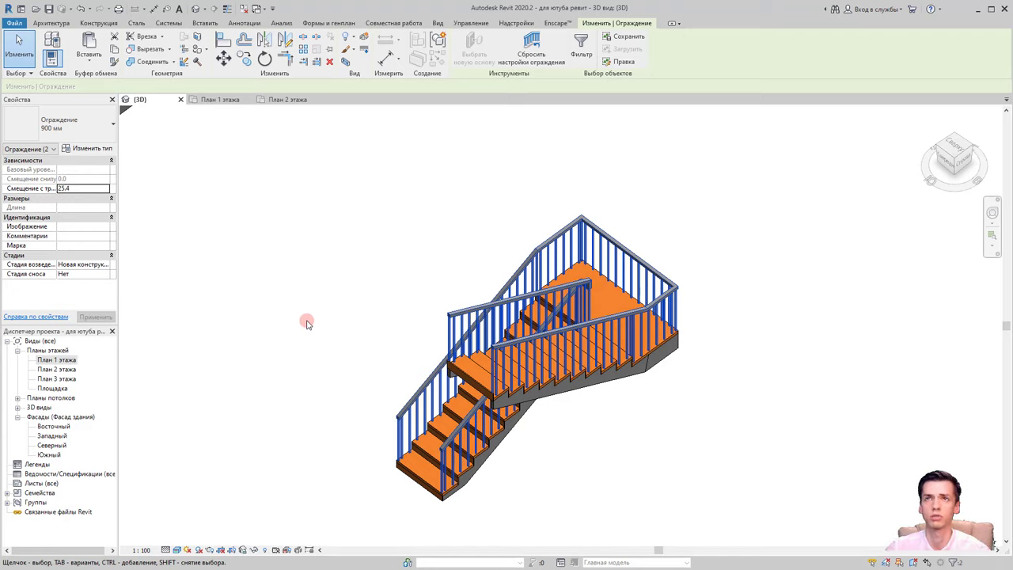
{"action": "left_click", "coordinate": [97, 127]}
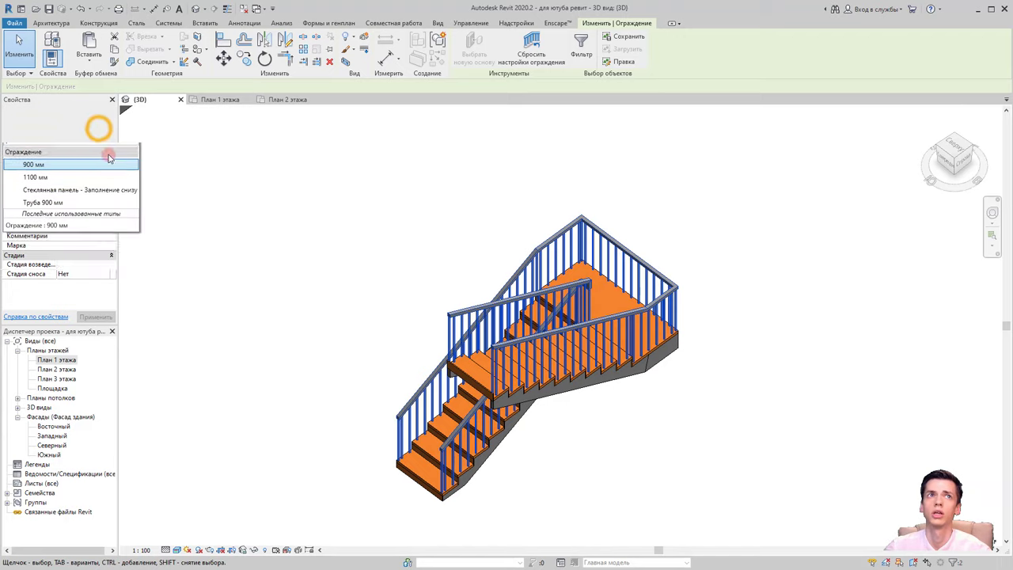
{"action": "left_click", "coordinate": [80, 200]}
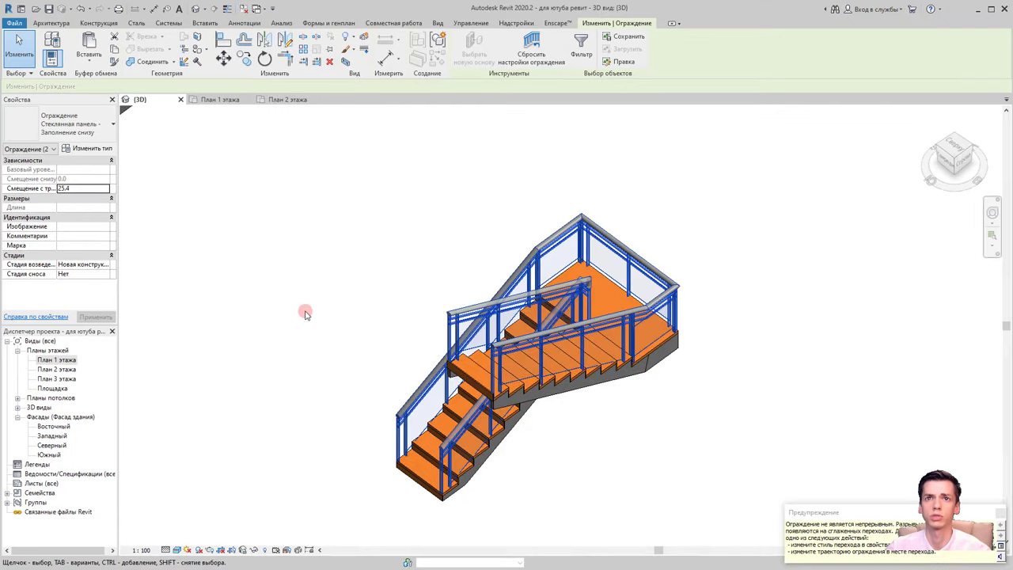
{"action": "left_click", "coordinate": [1000, 516]}
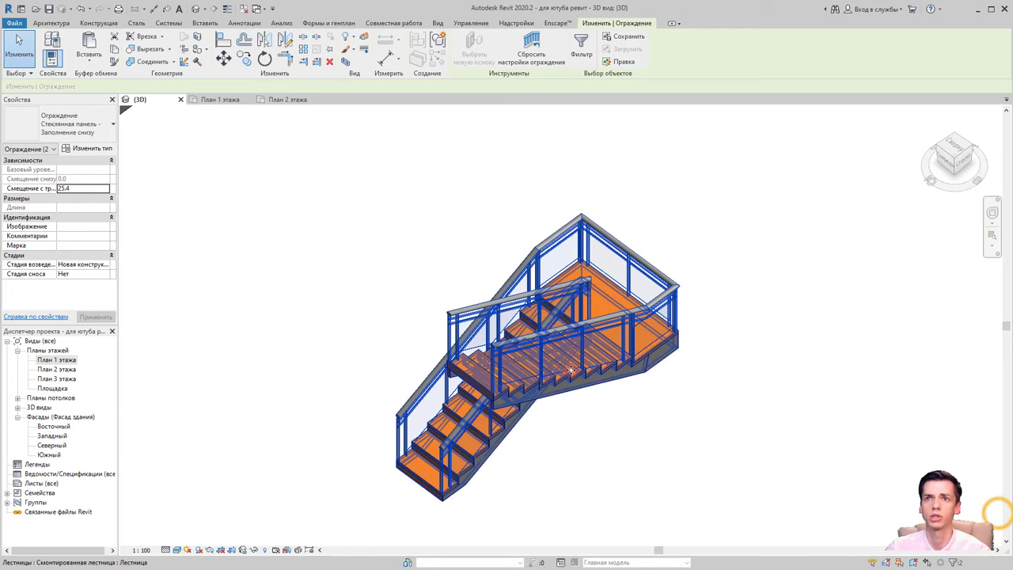
{"action": "left_click", "coordinate": [322, 416]}
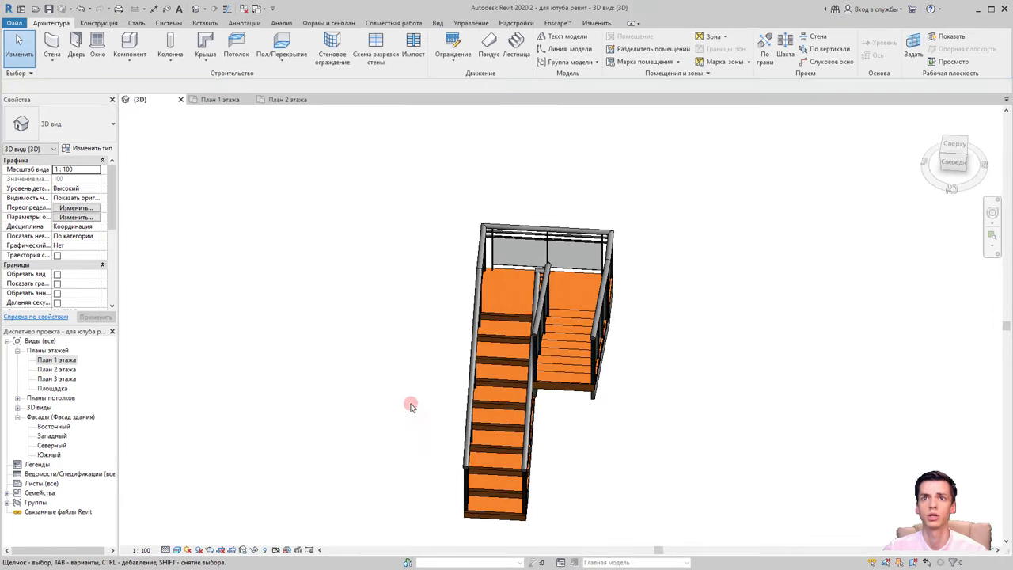
View the glass railings in 3D, then open План 1 этажа framed on the stair
{"action": "mouse_move", "coordinate": [411, 406]}
{"action": "middle_mouse_down", "text": "shift"}
{"action": "mouse_move", "coordinate": [471, 358]}
{"action": "mouse_move", "coordinate": [131, 333]}
{"action": "middle_mouse_up", "text": "shift"}
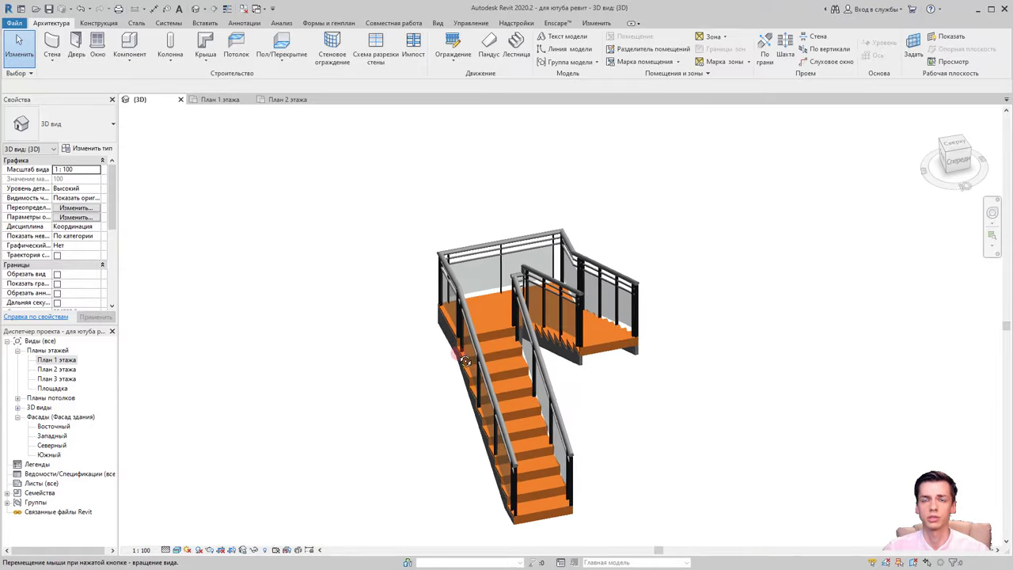
{"action": "double_click", "coordinate": [69, 361]}
{"action": "scroll", "coordinate": [475, 325], "scroll_direction": "down", "scroll_amount": 2}
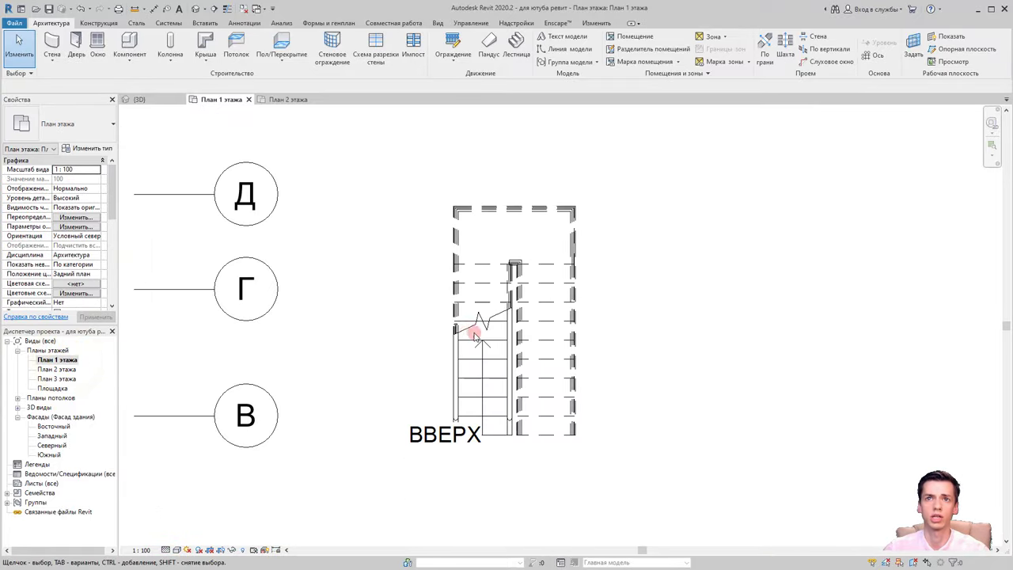
{"action": "middle_click_drag", "start_coordinate": [481, 328], "coordinate": [432, 383]}
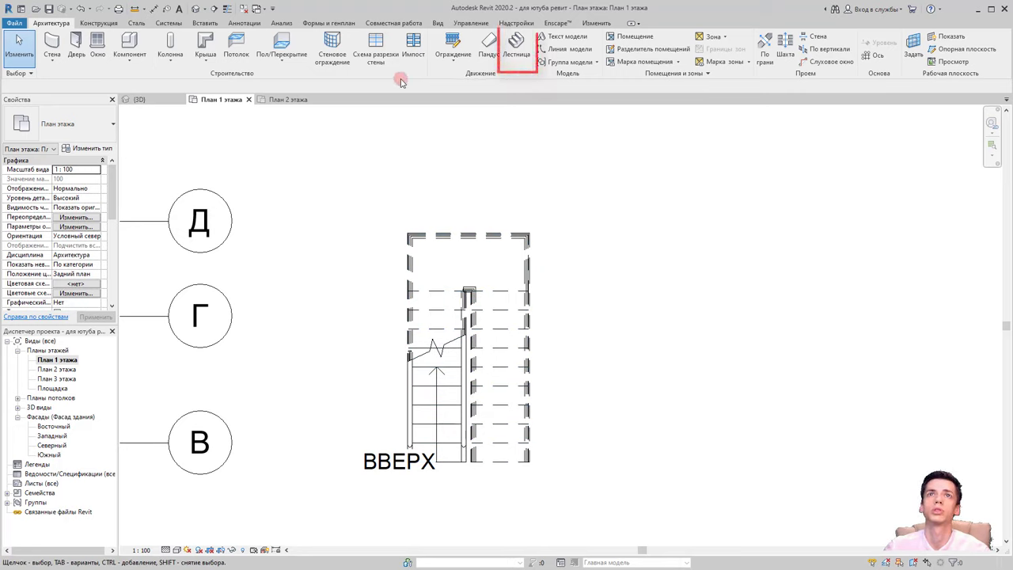
Place an L-shaped winder stair to the right of the existing stair
{"action": "left_click", "coordinate": [516, 44]}
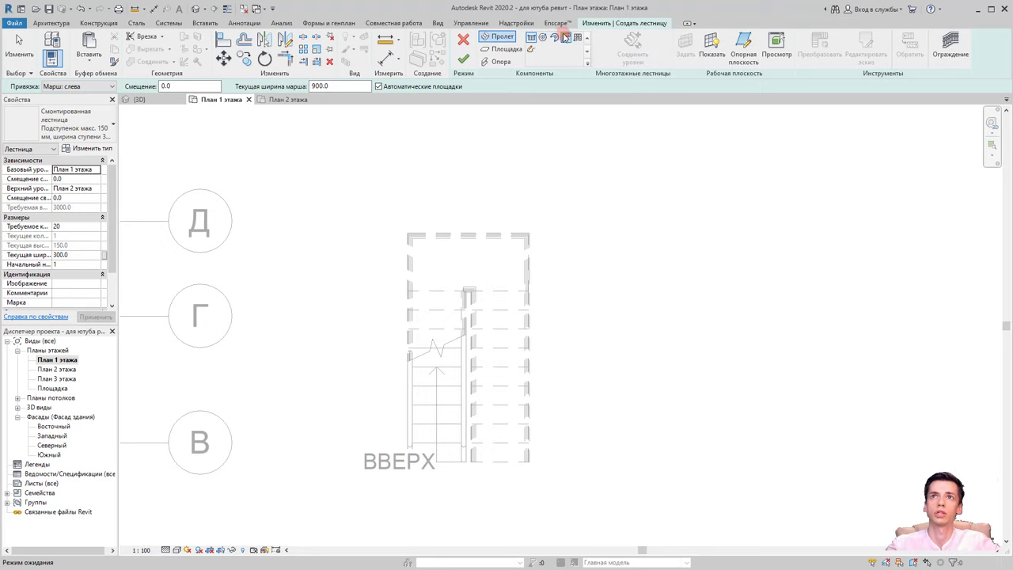
{"action": "left_click", "coordinate": [565, 37]}
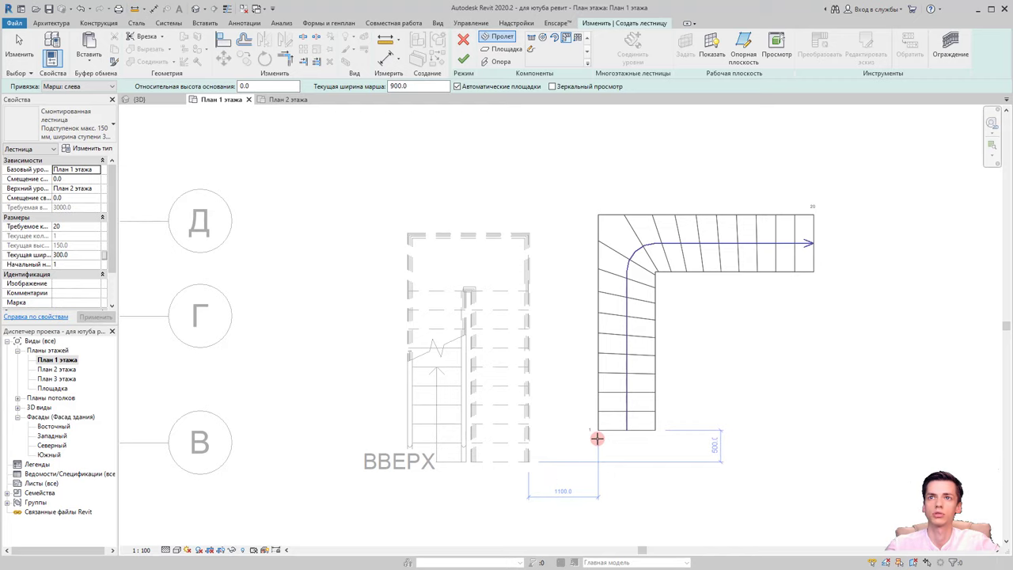
{"action": "left_click", "coordinate": [598, 441]}
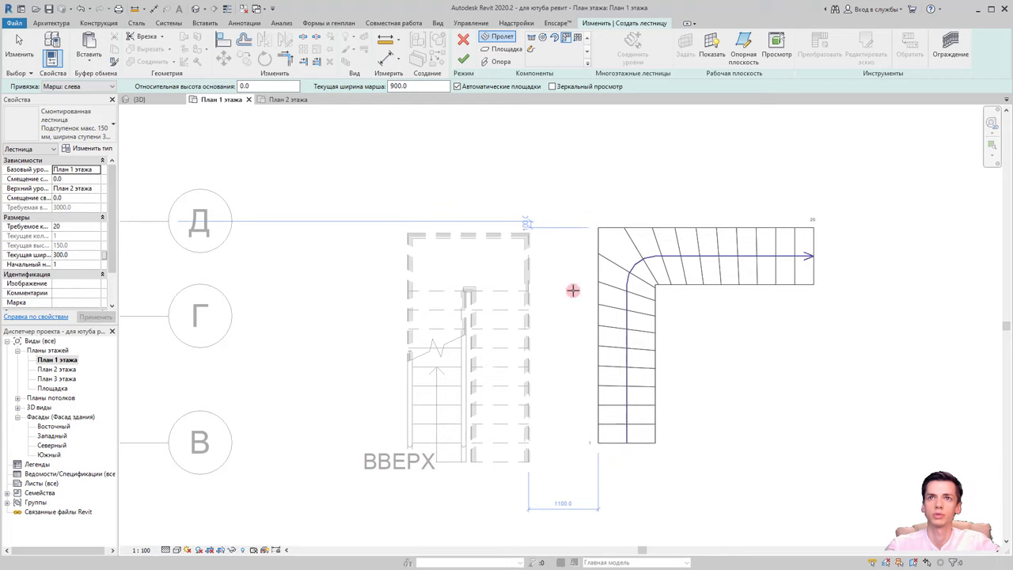
Place a U-shaped winder stair right of the L-stair and finish the stair edit
{"action": "left_click", "coordinate": [573, 41]}
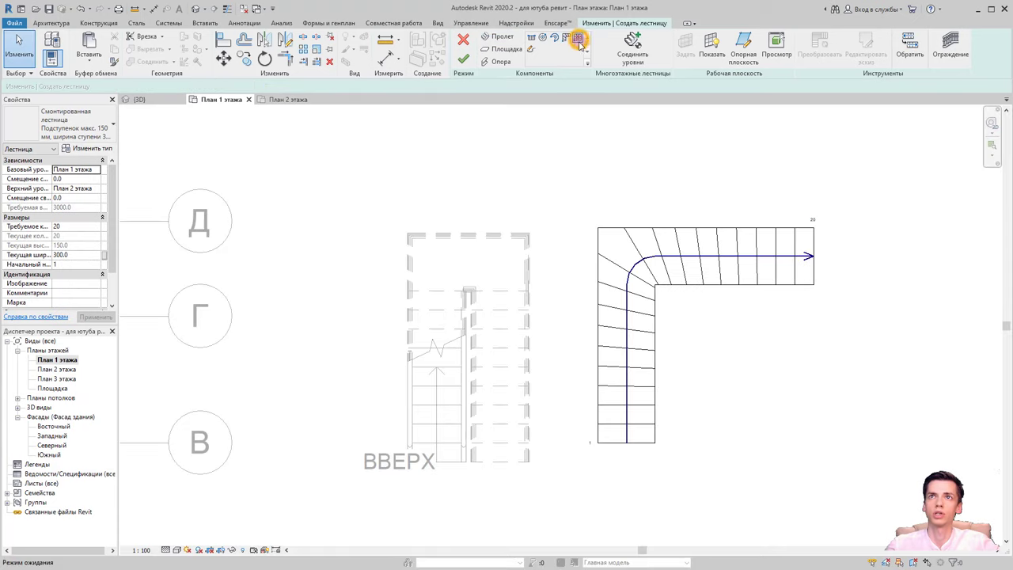
{"action": "left_click", "coordinate": [614, 245]}
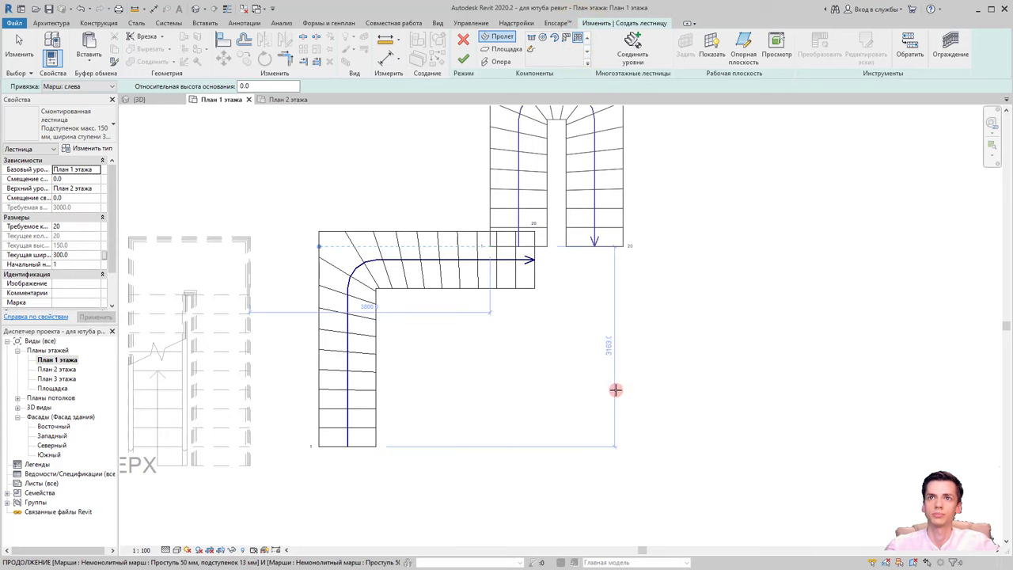
{"action": "left_click", "coordinate": [629, 433]}
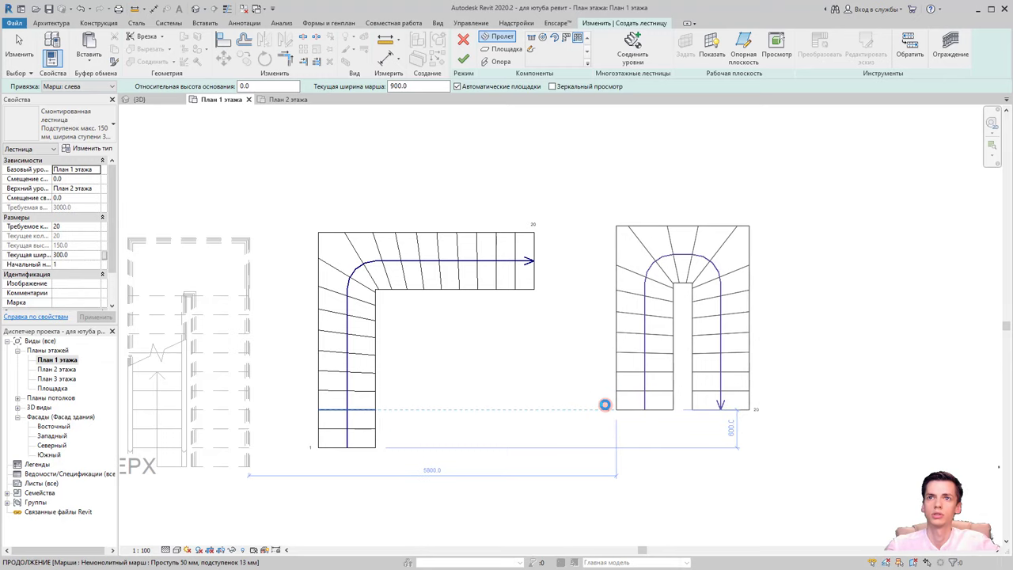
{"action": "key", "text": "Escape"}
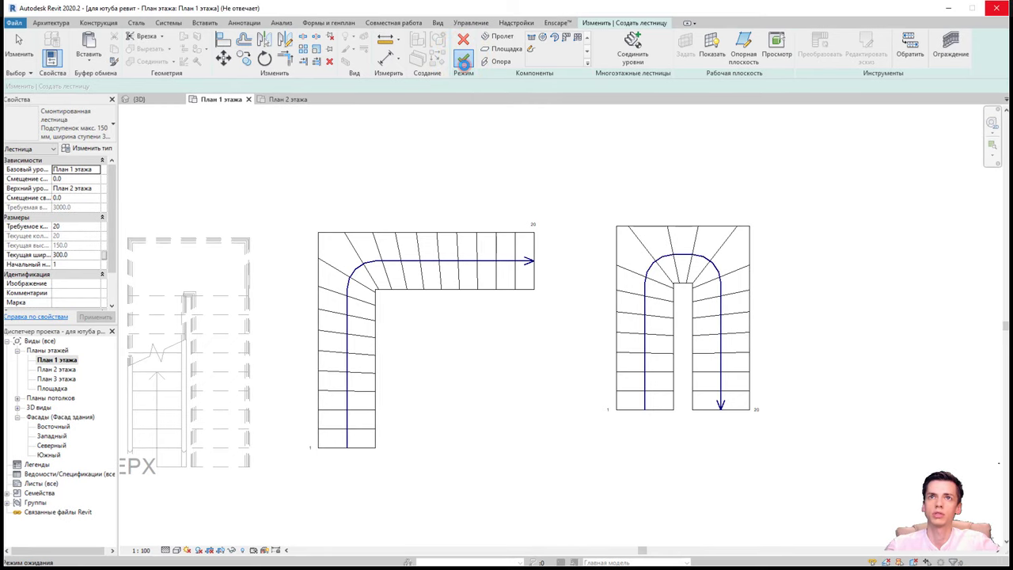
{"action": "left_click", "coordinate": [472, 63]}
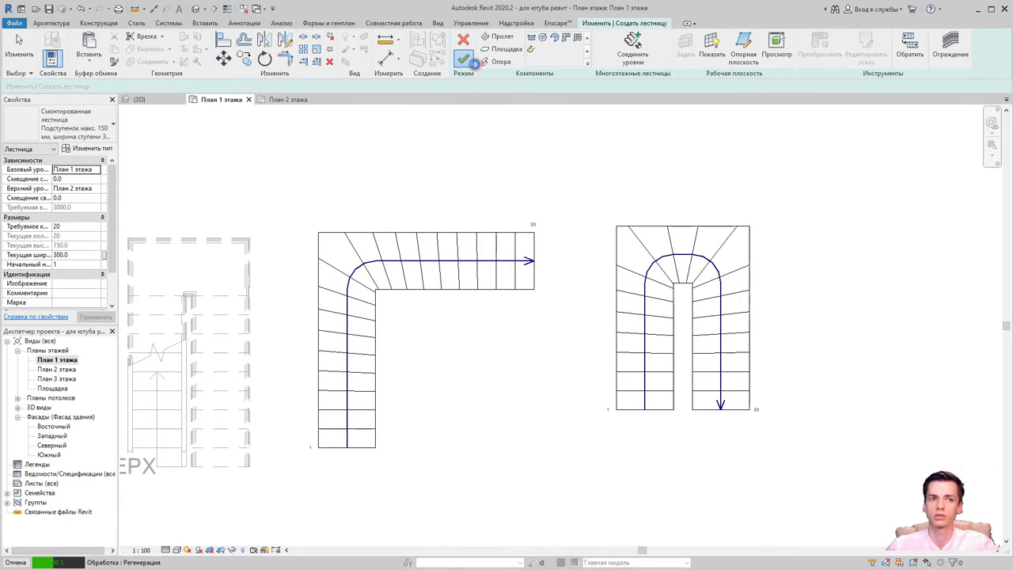
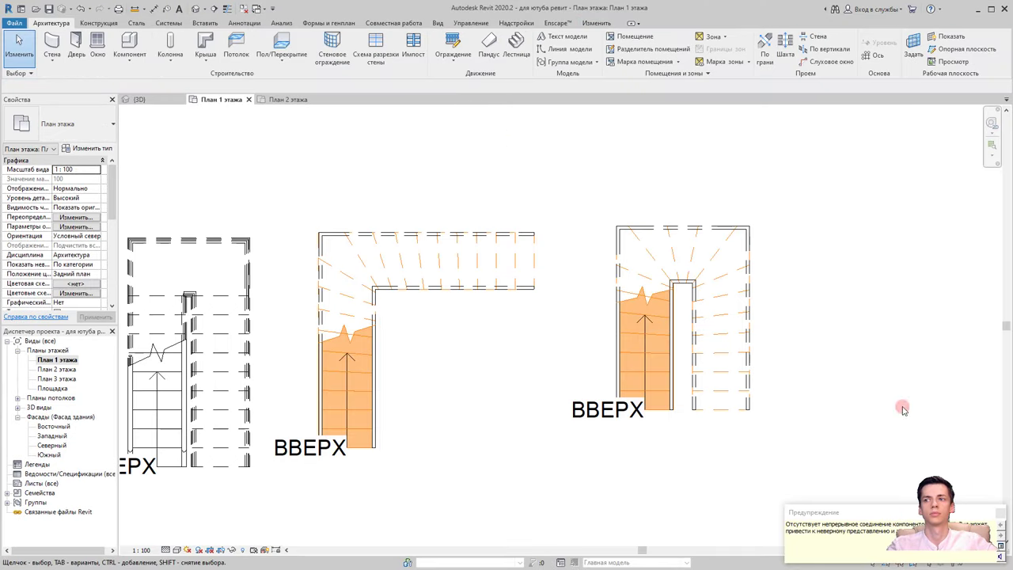
Dismiss the stair warning and orbit the default 3D view to review the stairs
{"action": "left_click", "coordinate": [1006, 515]}
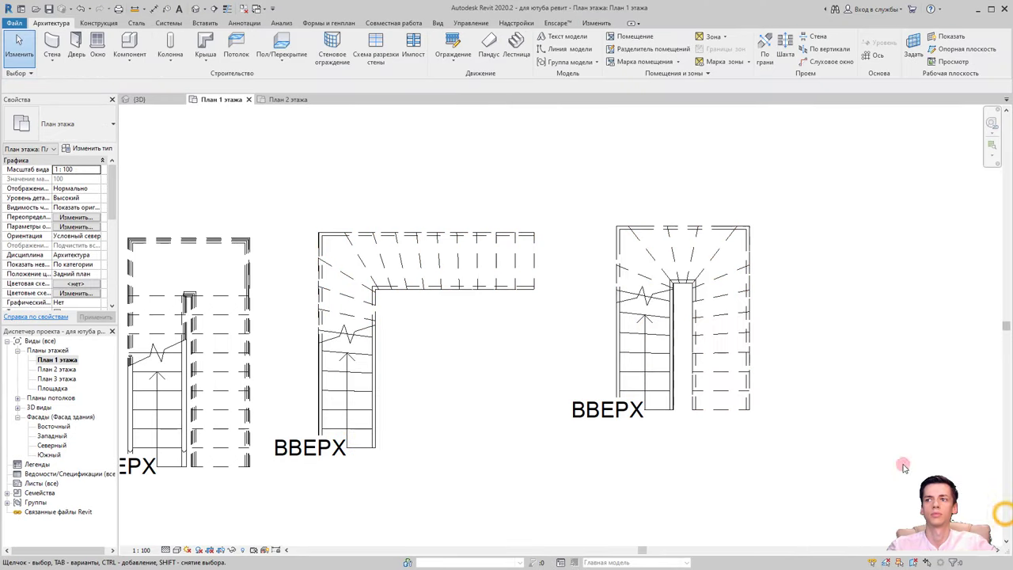
{"action": "left_click", "coordinate": [195, 11]}
{"action": "mouse_move", "coordinate": [601, 341]}
{"action": "middle_mouse_down", "text": "shift"}
{"action": "mouse_move", "coordinate": [719, 350]}
{"action": "mouse_move", "coordinate": [665, 396]}
{"action": "middle_mouse_up", "text": "shift"}
{"action": "scroll", "coordinate": [633, 420], "scroll_direction": "up", "scroll_amount": 4}
{"action": "scroll", "coordinate": [625, 425], "scroll_direction": "up", "scroll_amount": 3}
{"action": "mouse_move", "coordinate": [625, 426]}
{"action": "middle_mouse_down"}
{"action": "mouse_move", "coordinate": [655, 446]}
{"action": "mouse_move", "coordinate": [784, 429]}
{"action": "middle_mouse_up"}
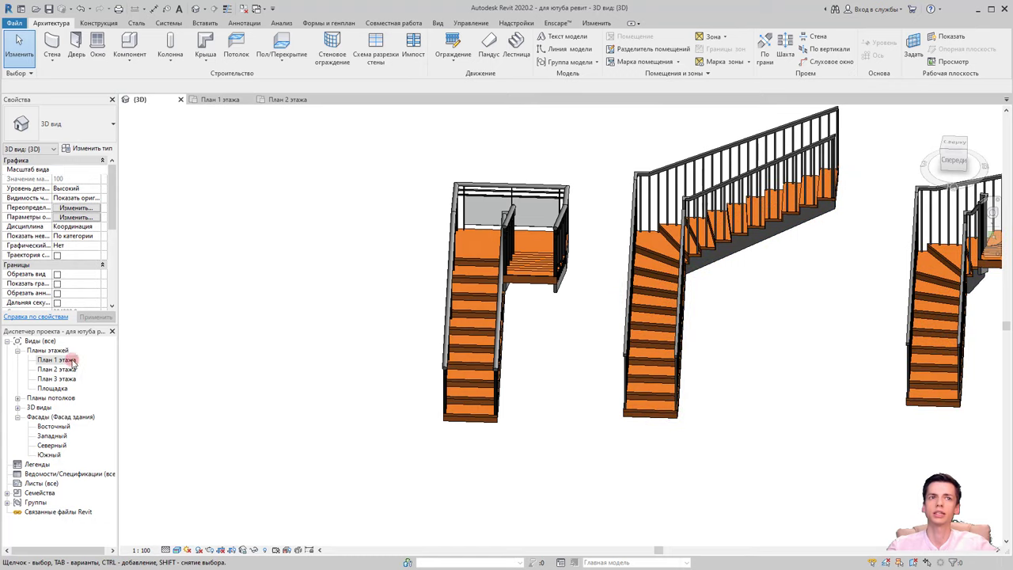
Select the winder stair in the first-floor plan (План 1 этажа)
{"action": "double_click", "coordinate": [72, 360]}
{"action": "scroll", "coordinate": [653, 342], "scroll_direction": "up", "scroll_amount": 2}
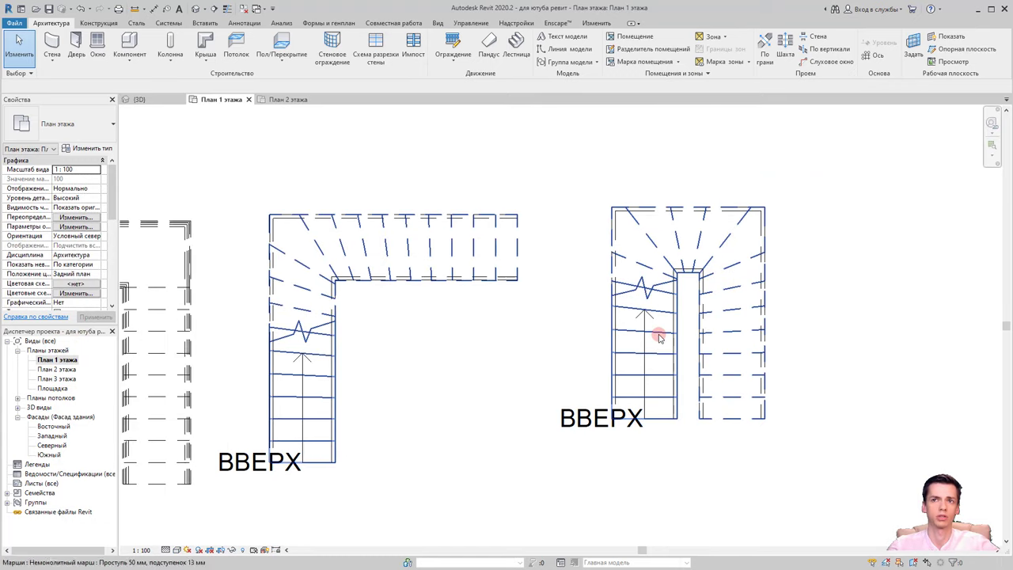
{"action": "left_click", "coordinate": [659, 338]}
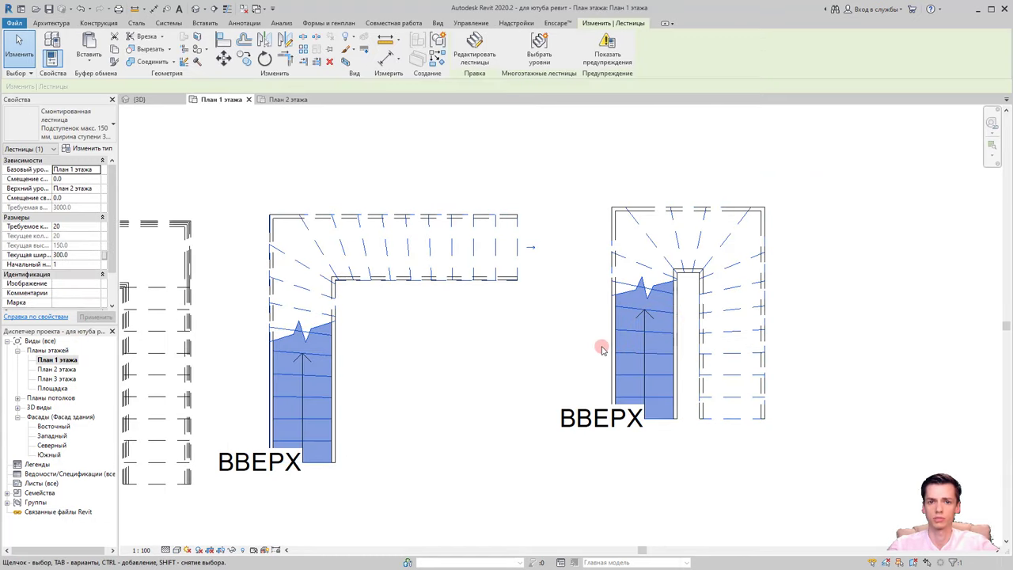
Enter stair editing and view the stair runs from above in 3D
{"action": "left_click", "coordinate": [478, 60]}
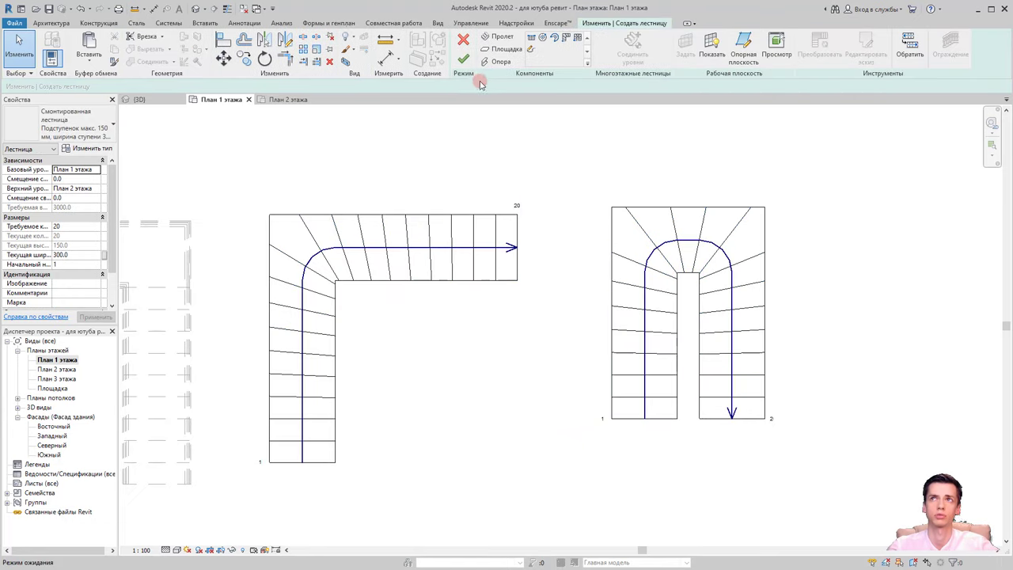
{"action": "scroll", "coordinate": [493, 304], "scroll_direction": "down", "scroll_amount": 2}
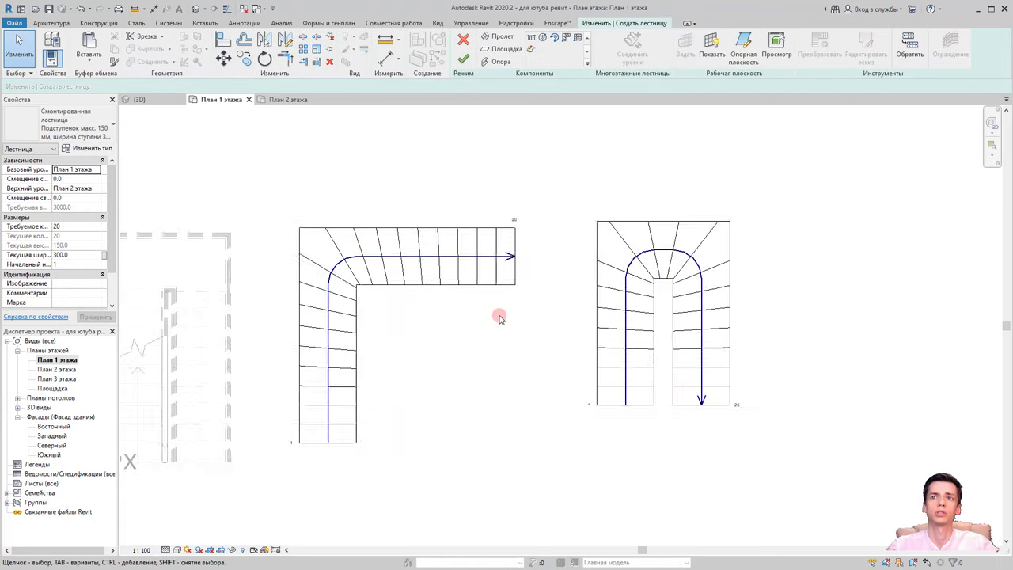
{"action": "left_click", "coordinate": [200, 10]}
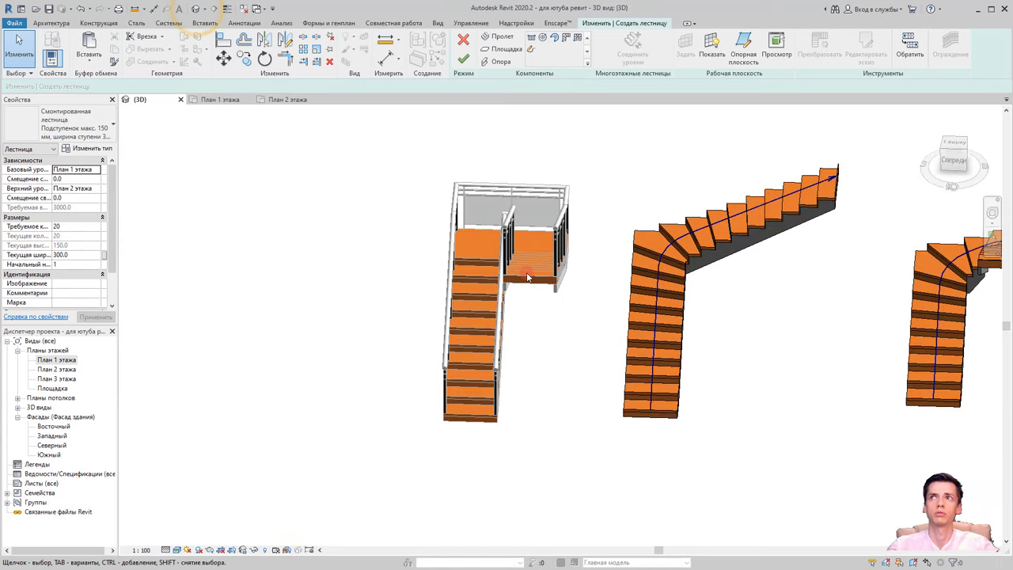
{"action": "middle_click_drag", "start_coordinate": [517, 336], "coordinate": [605, 360], "text": "shift"}
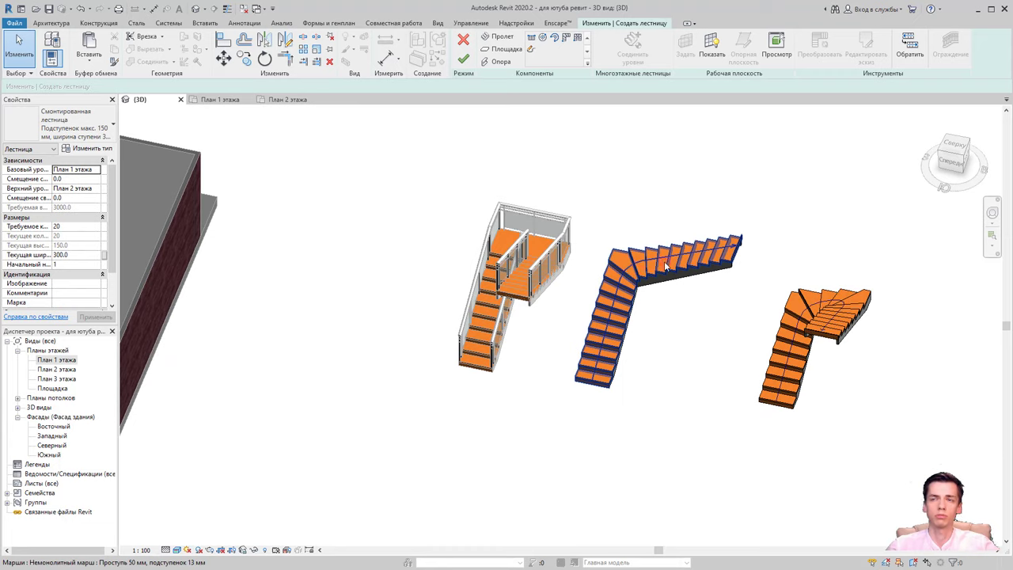
Reverse the climbing direction of the middle stair run with Обратить
{"action": "left_click", "coordinate": [747, 239]}
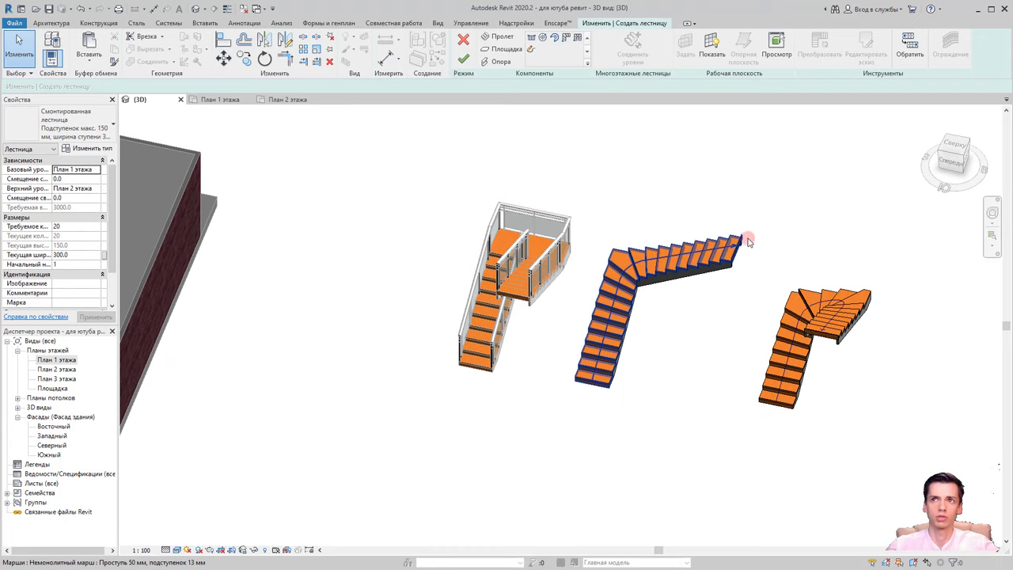
{"action": "left_click", "coordinate": [734, 260]}
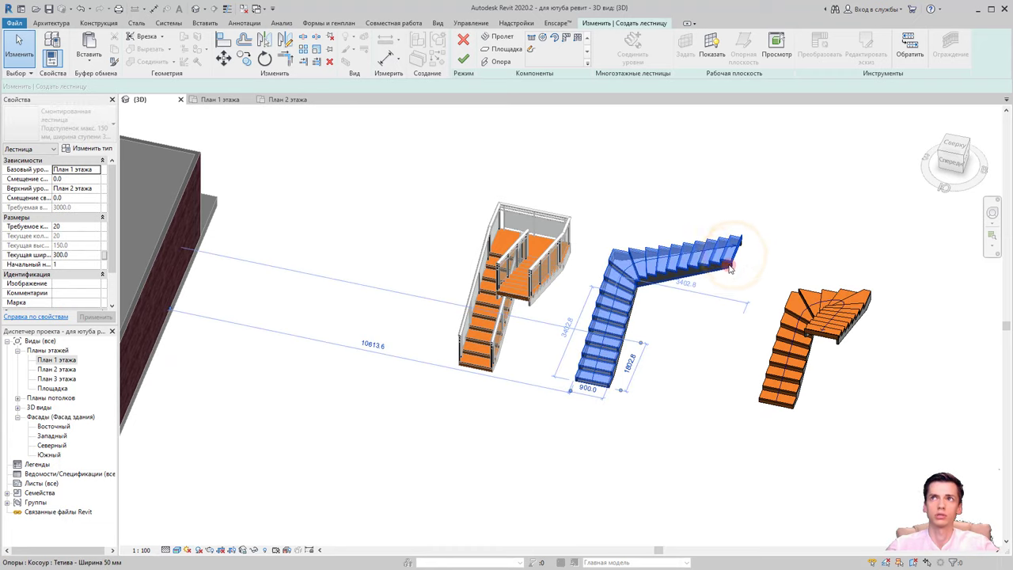
{"action": "left_click", "coordinate": [709, 273]}
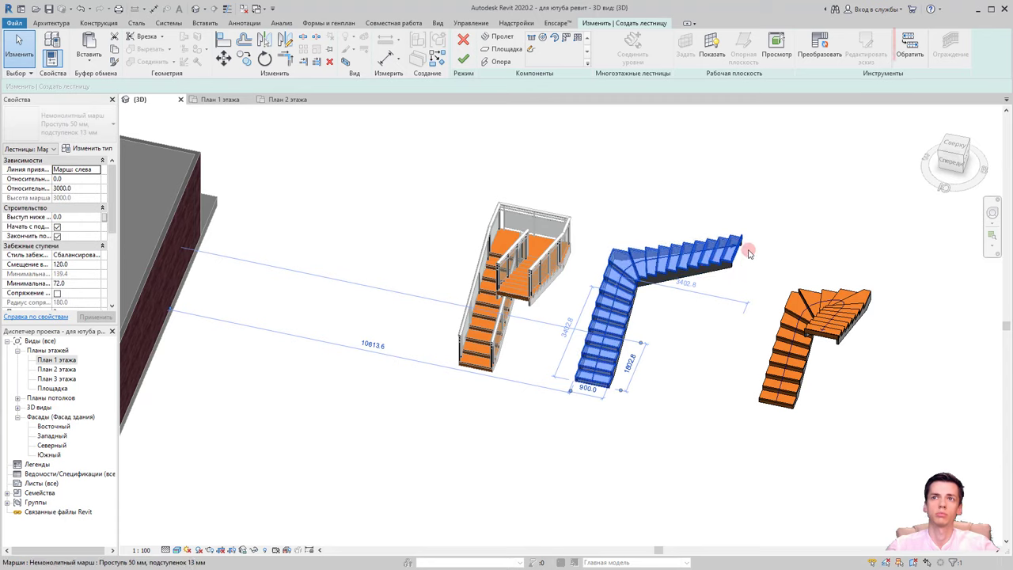
{"action": "left_click", "coordinate": [915, 59]}
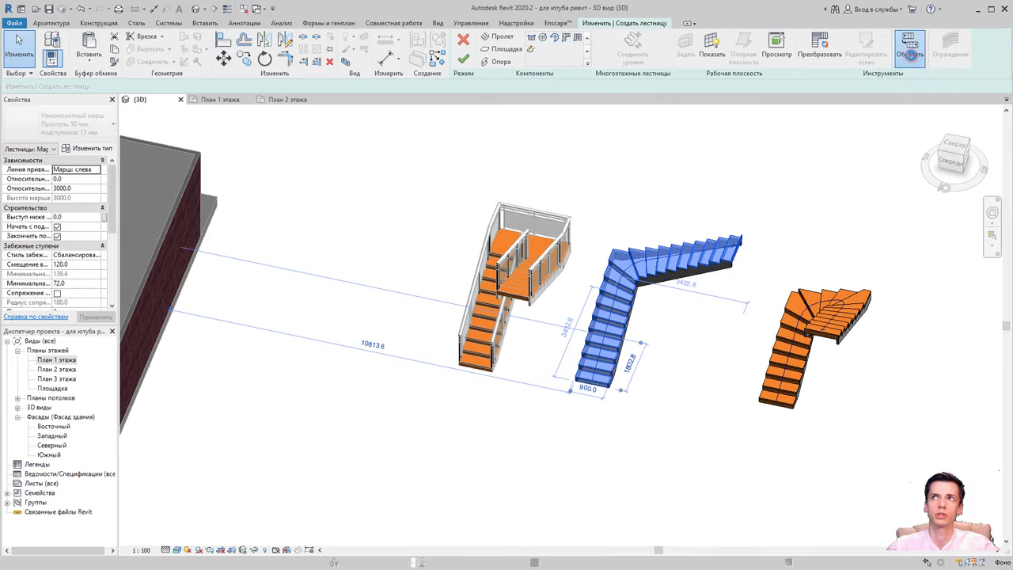
{"action": "left_click", "coordinate": [910, 59]}
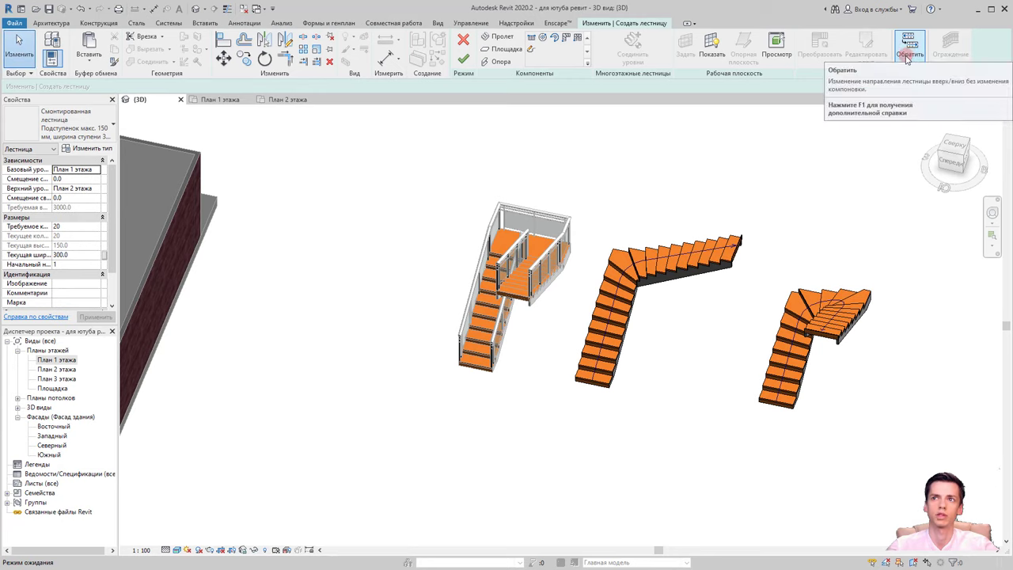
Reverse the right-hand run's direction, then return to the first-floor plan
{"action": "left_click", "coordinate": [829, 334]}
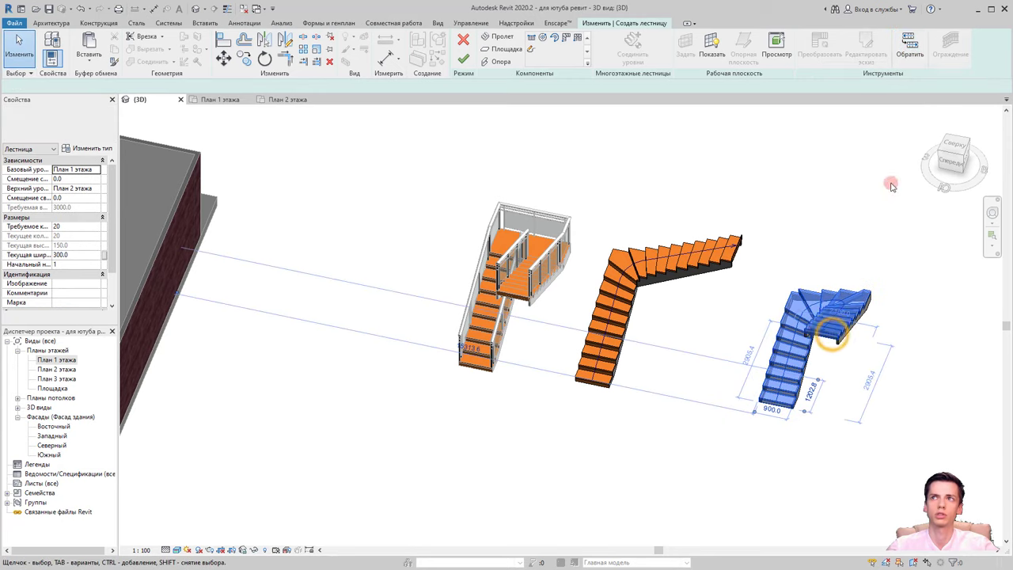
{"action": "left_click", "coordinate": [911, 46]}
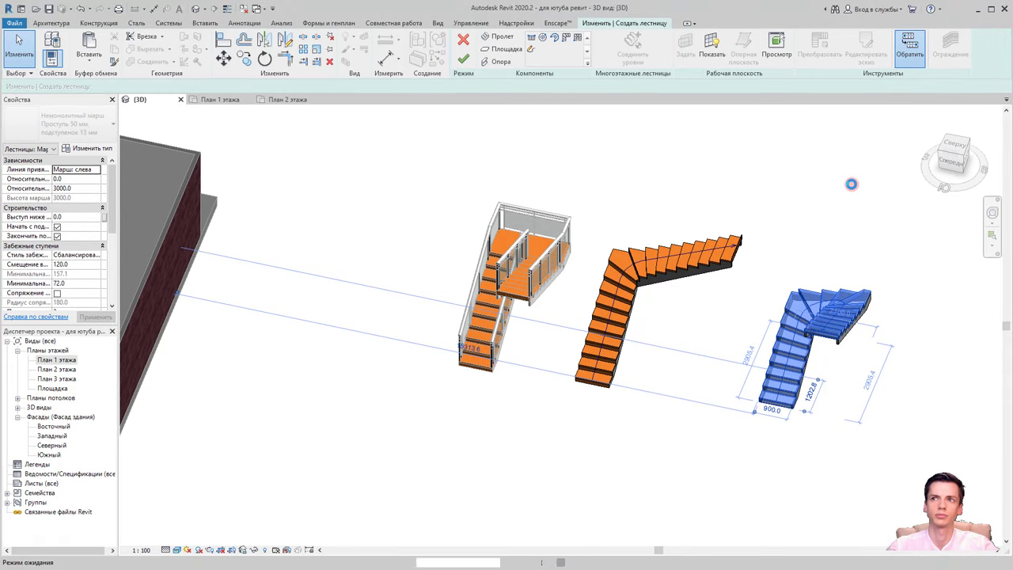
{"action": "left_click", "coordinate": [846, 220]}
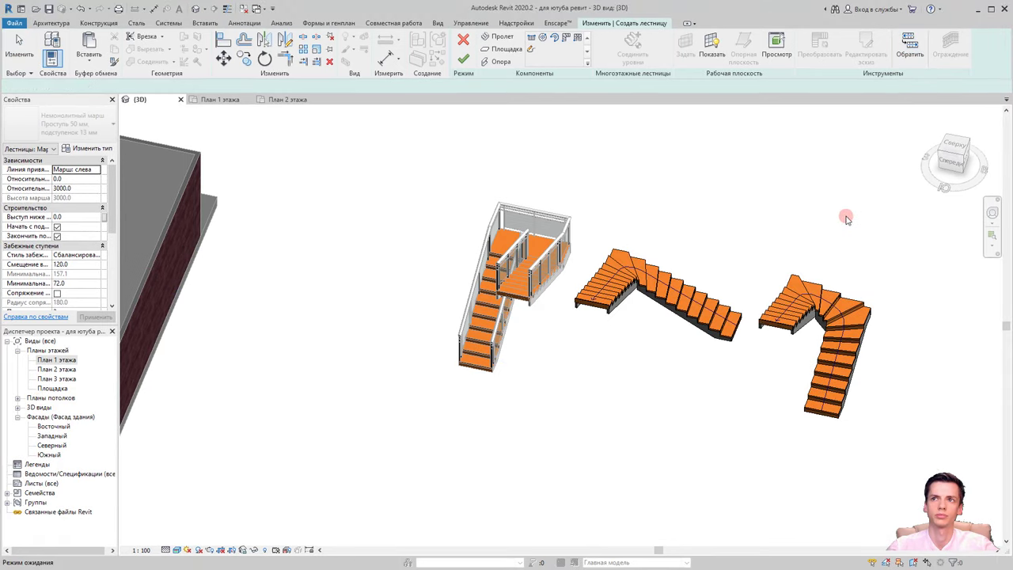
{"action": "left_click", "coordinate": [843, 340]}
{"action": "mouse_move", "coordinate": [832, 265]}
{"action": "middle_mouse_down", "text": "shift"}
{"action": "mouse_move", "coordinate": [814, 431]}
{"action": "mouse_move", "coordinate": [741, 407]}
{"action": "mouse_move", "coordinate": [266, 387]}
{"action": "middle_mouse_up", "text": "shift"}
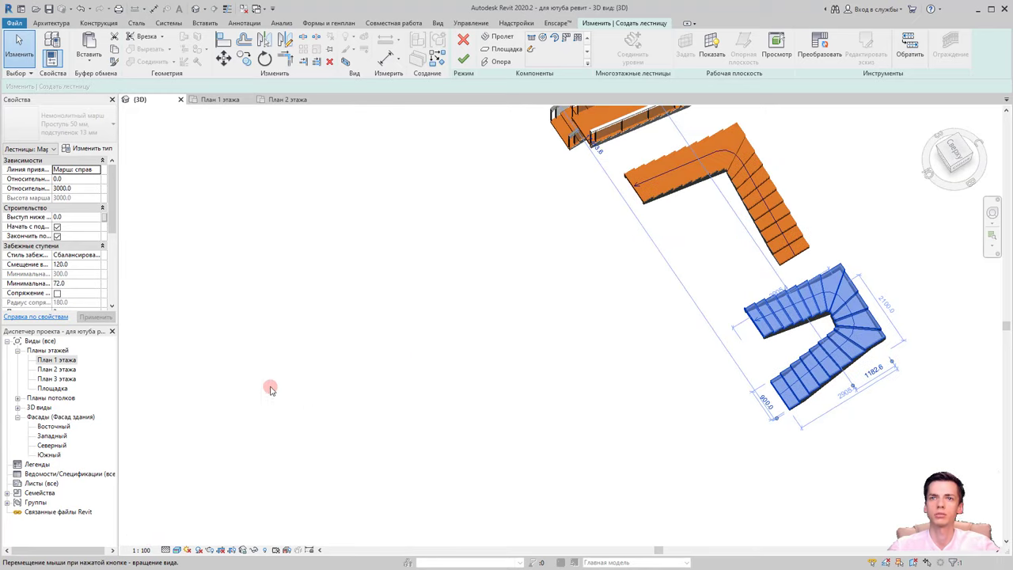
{"action": "left_click", "coordinate": [49, 361]}
{"action": "double_click", "coordinate": [49, 361]}
Cancel the stair edit with Отмена and confirm Да, discarding the flipped run directions
{"action": "scroll", "coordinate": [546, 295], "scroll_direction": "up", "scroll_amount": 2}
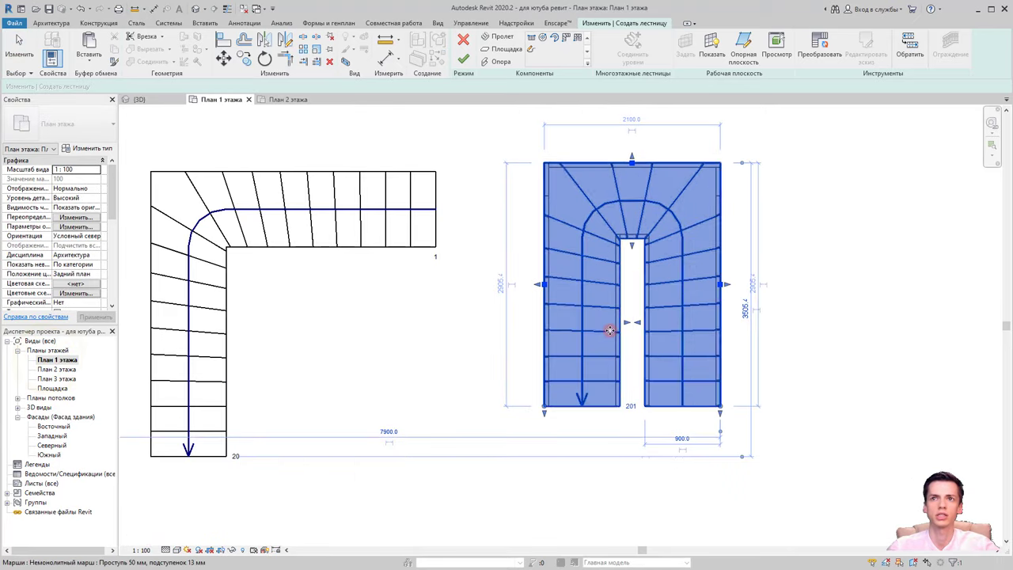
{"action": "left_click", "coordinate": [533, 286]}
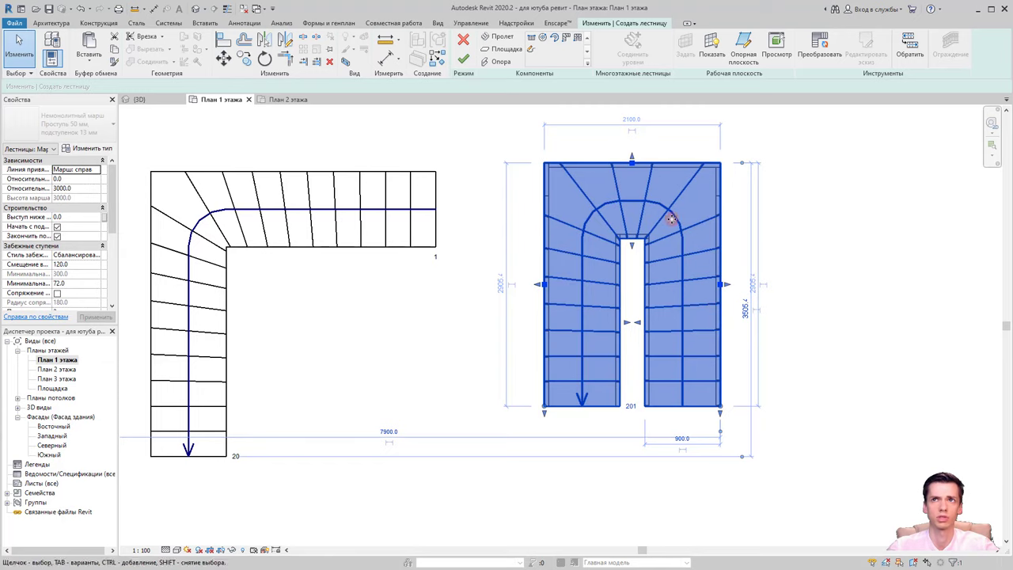
{"action": "left_click", "coordinate": [632, 118]}
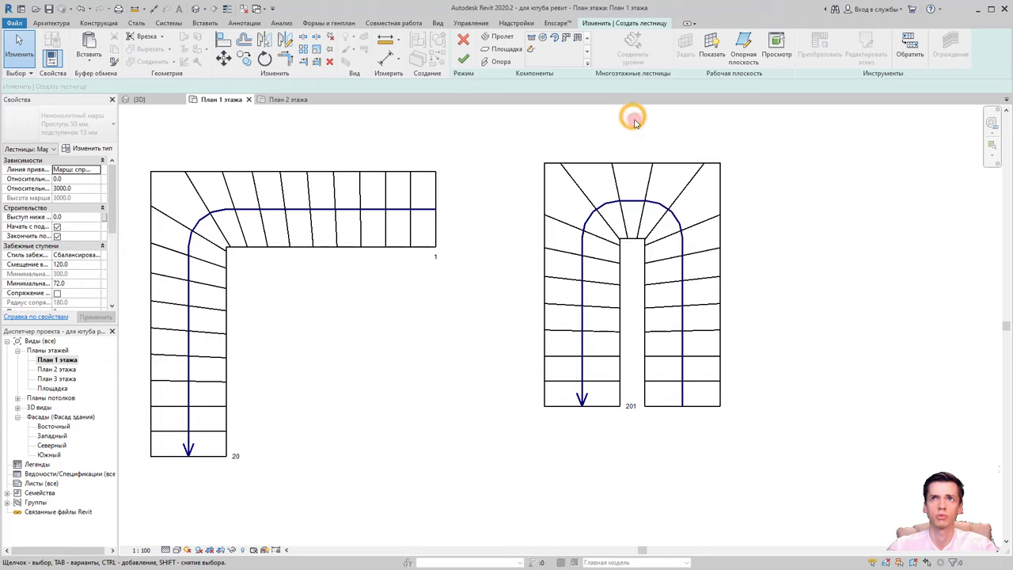
{"action": "left_click", "coordinate": [641, 160]}
{"action": "left_click", "coordinate": [631, 187]}
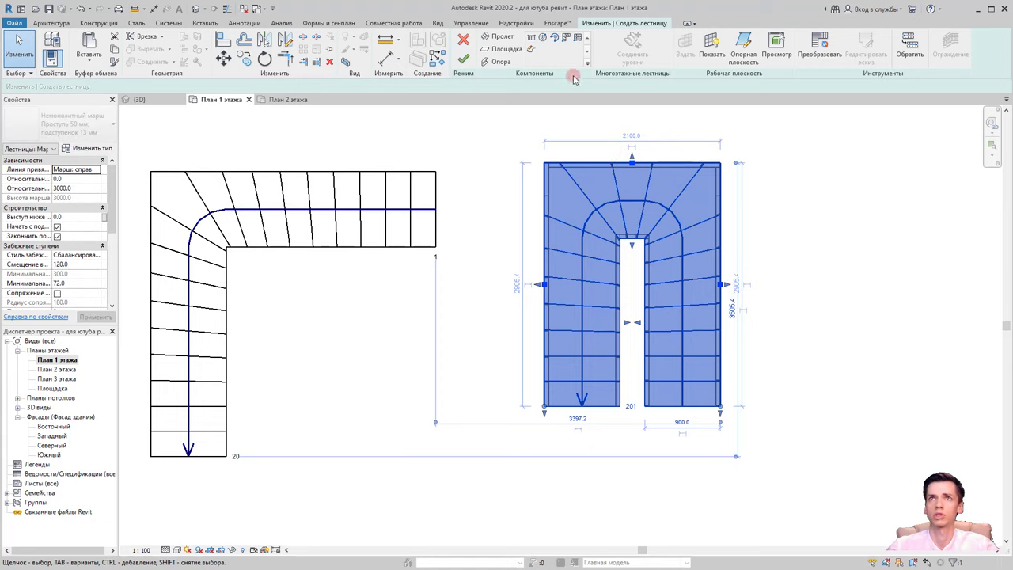
{"action": "left_click", "coordinate": [466, 39]}
{"action": "left_click", "coordinate": [539, 300]}
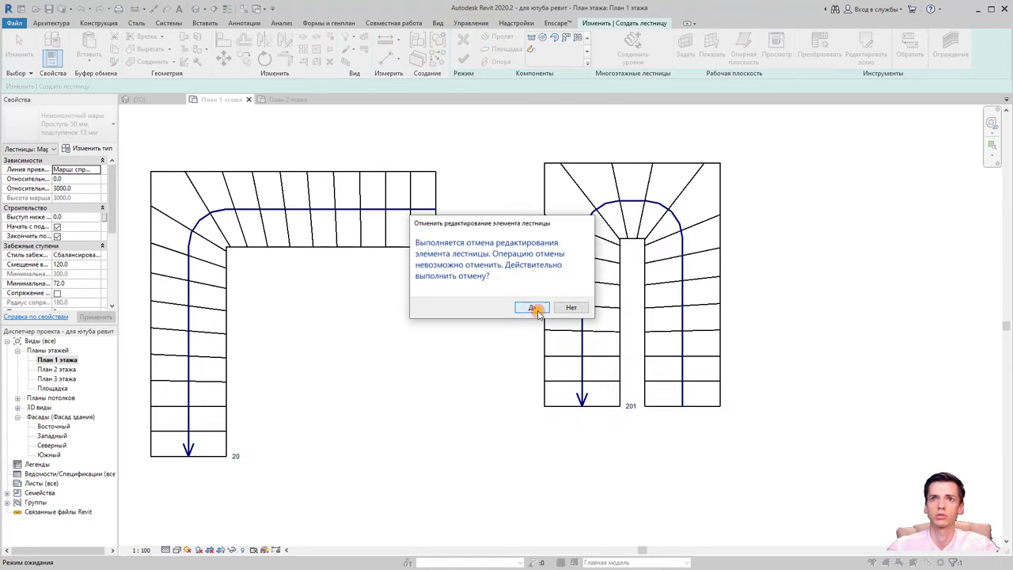
{"action": "left_click", "coordinate": [651, 289]}
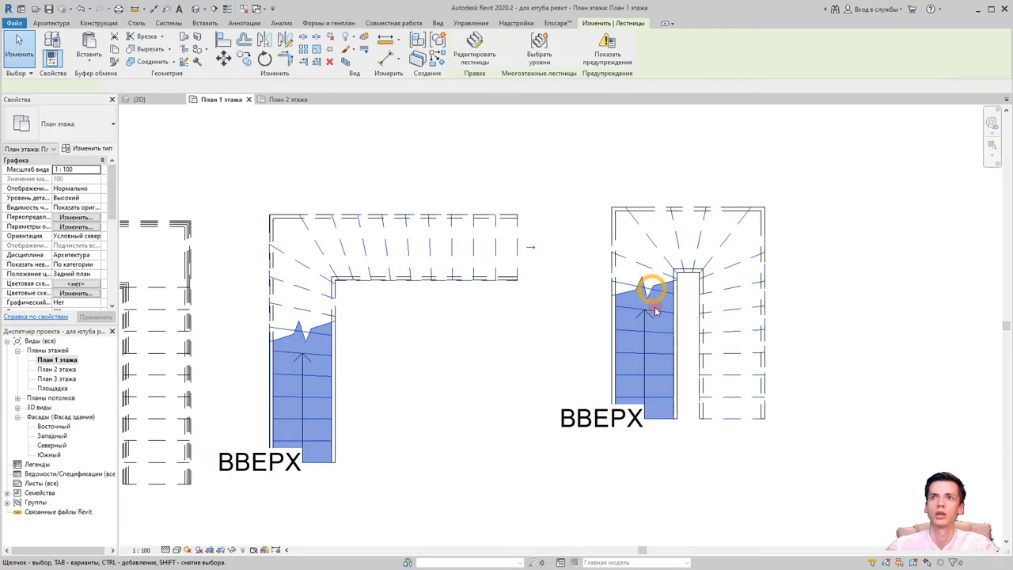
Re-enter stair editing and convert the U-shaped run into a sketch-based custom run
{"action": "left_click", "coordinate": [475, 48]}
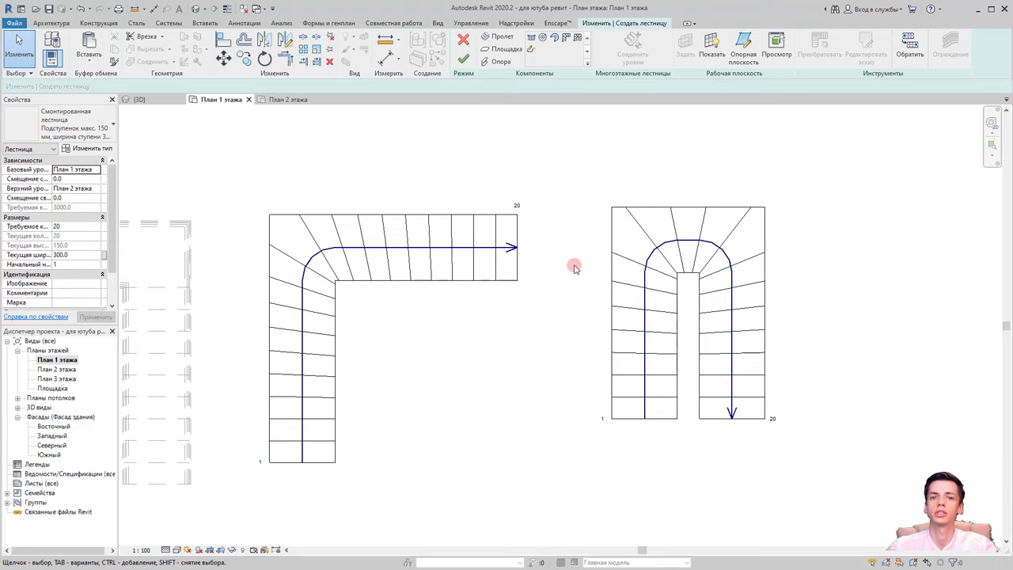
{"action": "left_click", "coordinate": [613, 285]}
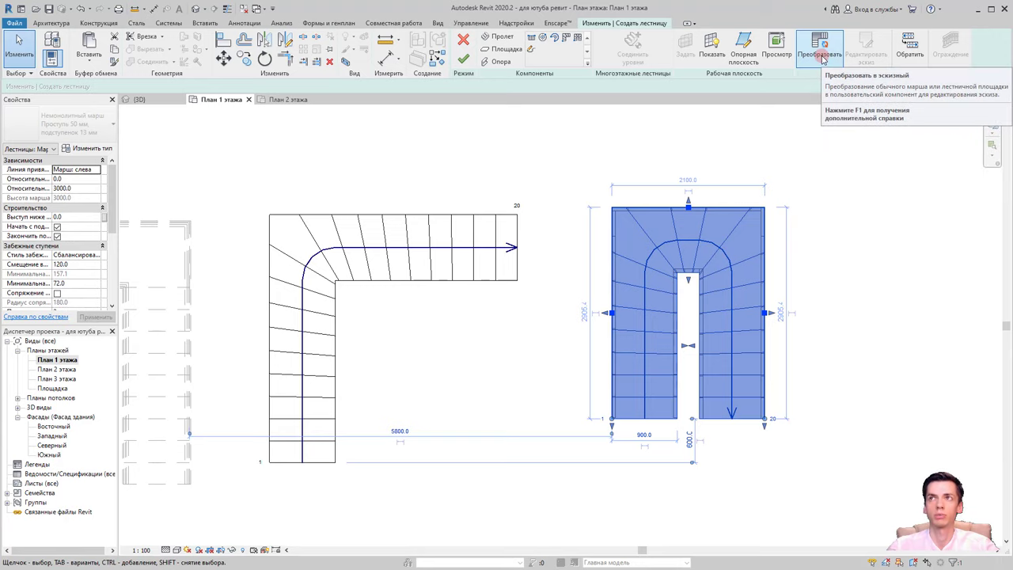
{"action": "left_click", "coordinate": [820, 56]}
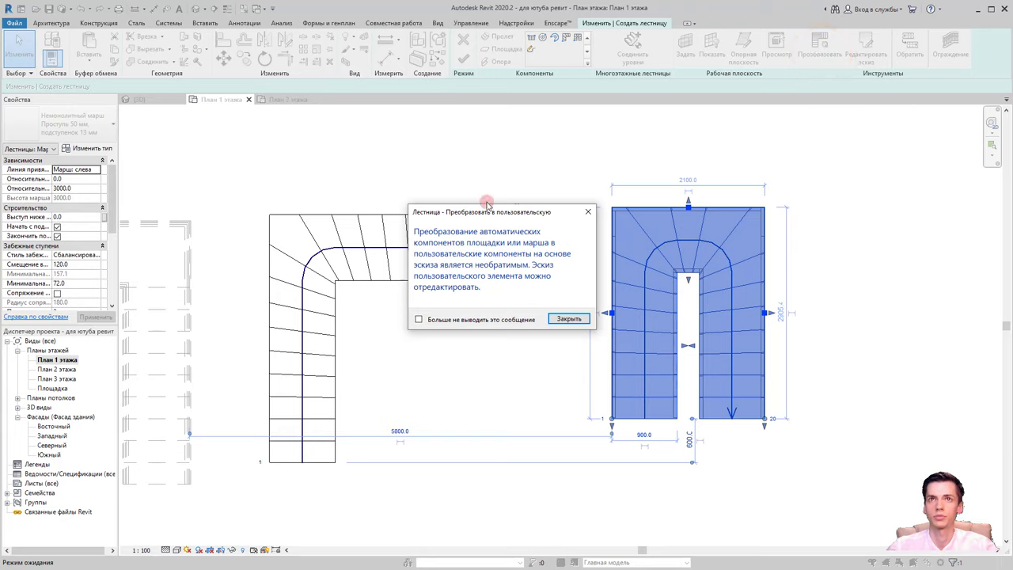
{"action": "left_click", "coordinate": [570, 319]}
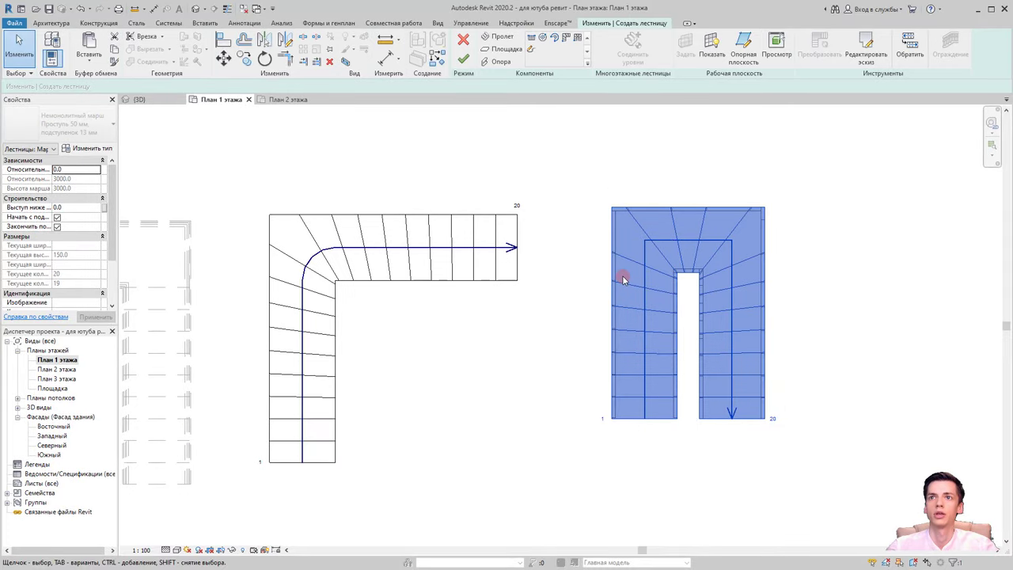
Open the run's boundary sketch and offset the inner landing line by 100
{"action": "left_click", "coordinate": [866, 64]}
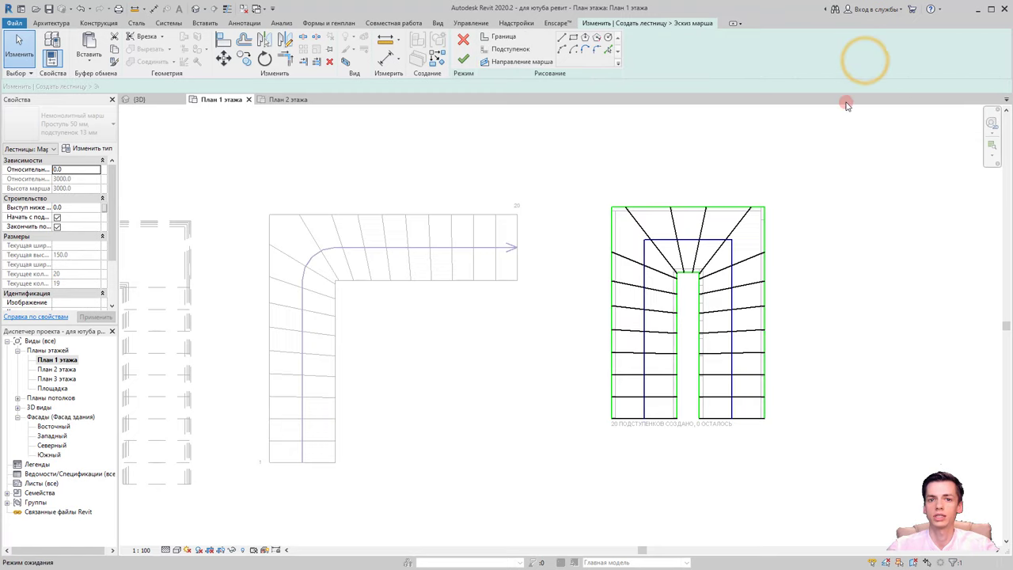
{"action": "scroll", "coordinate": [700, 301], "scroll_direction": "up", "scroll_amount": 3}
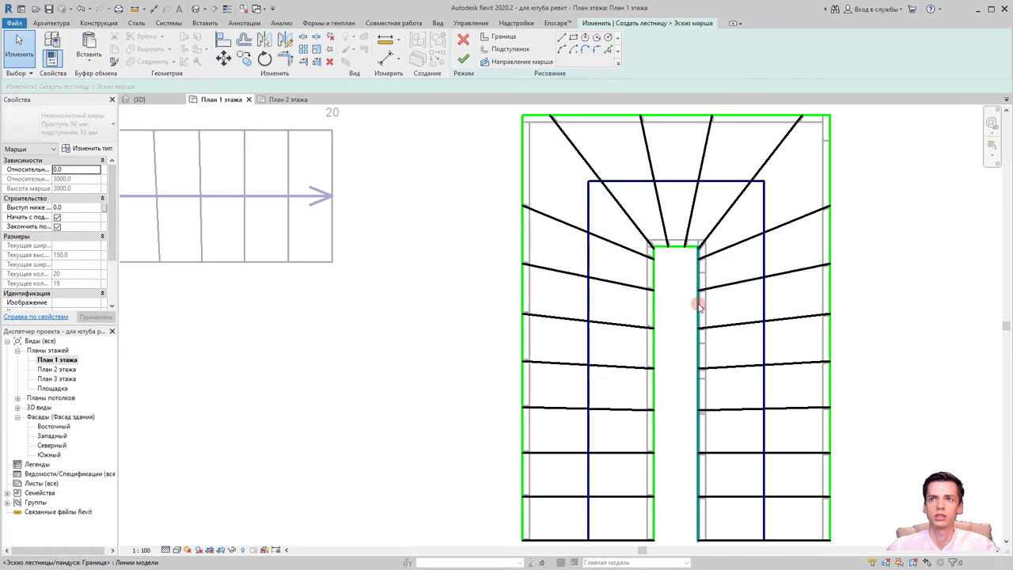
{"action": "mouse_move", "coordinate": [699, 301]}
{"action": "left_mouse_down"}
{"action": "mouse_move", "coordinate": [668, 307]}
{"action": "mouse_move", "coordinate": [697, 307]}
{"action": "left_mouse_up"}
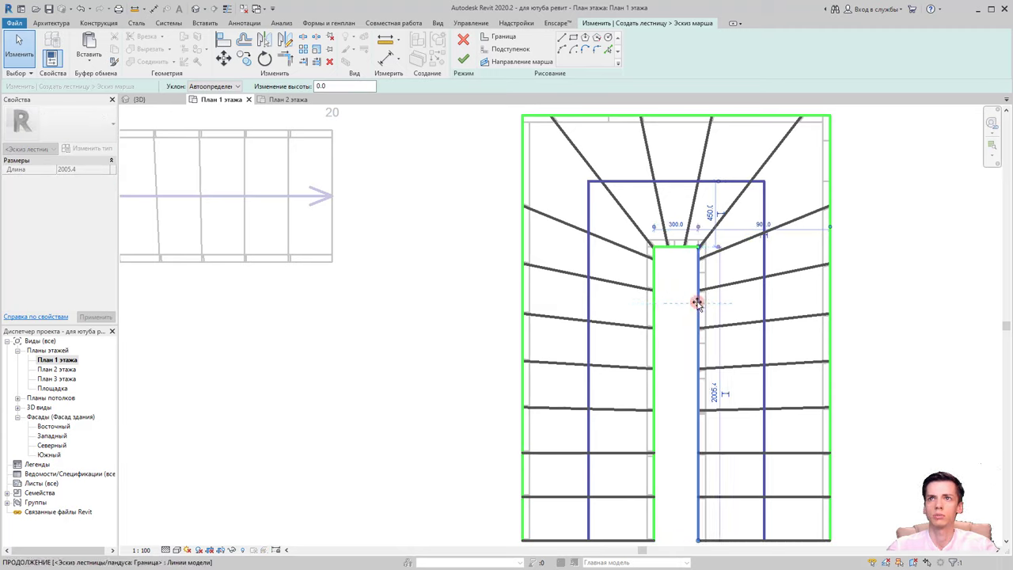
{"action": "left_click", "coordinate": [677, 227]}
{"action": "type", "text": "100"}
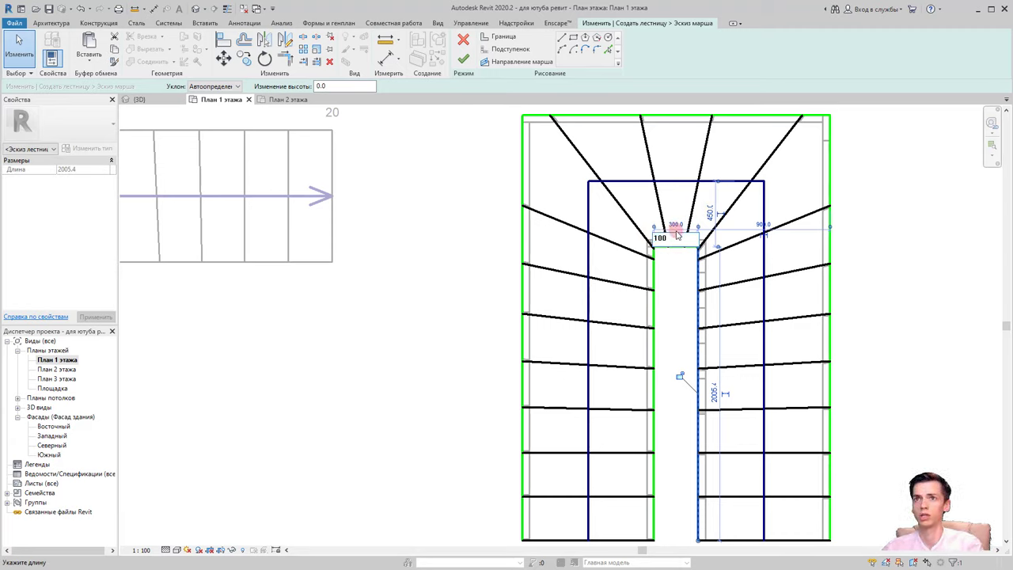
{"action": "key", "text": "Return"}
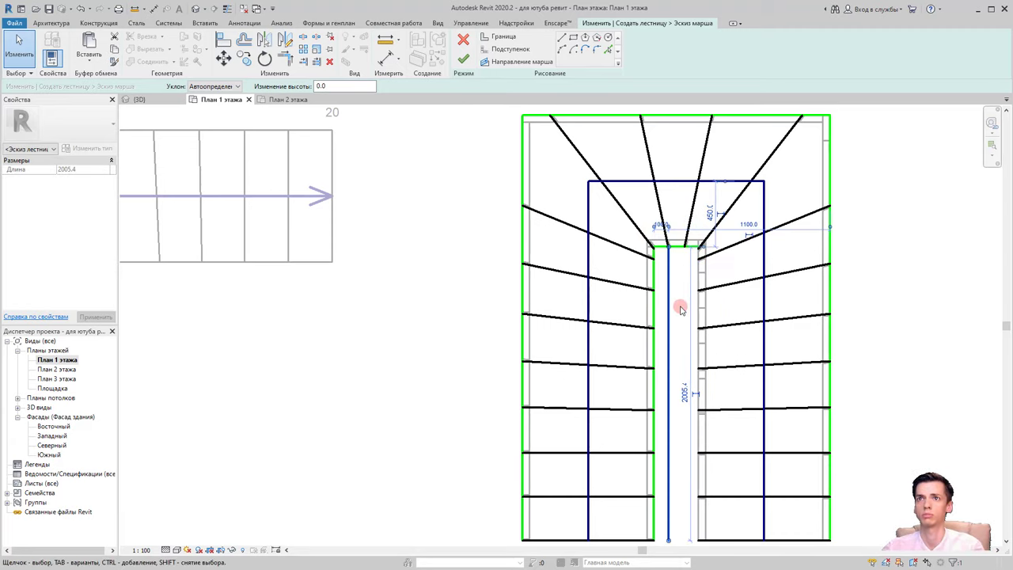
{"action": "scroll", "coordinate": [670, 258], "scroll_direction": "up", "scroll_amount": 2}
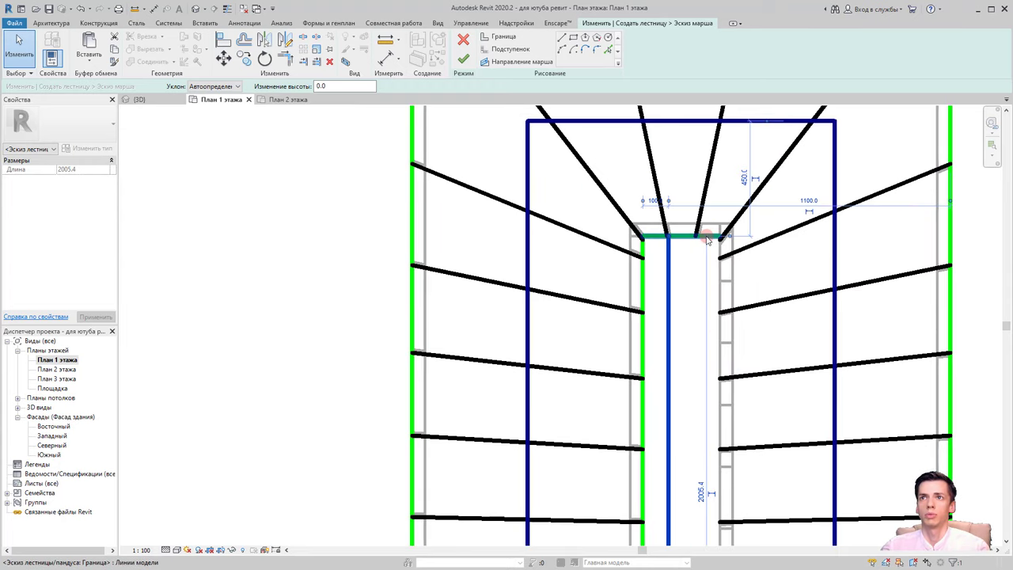
{"action": "left_click", "coordinate": [699, 241]}
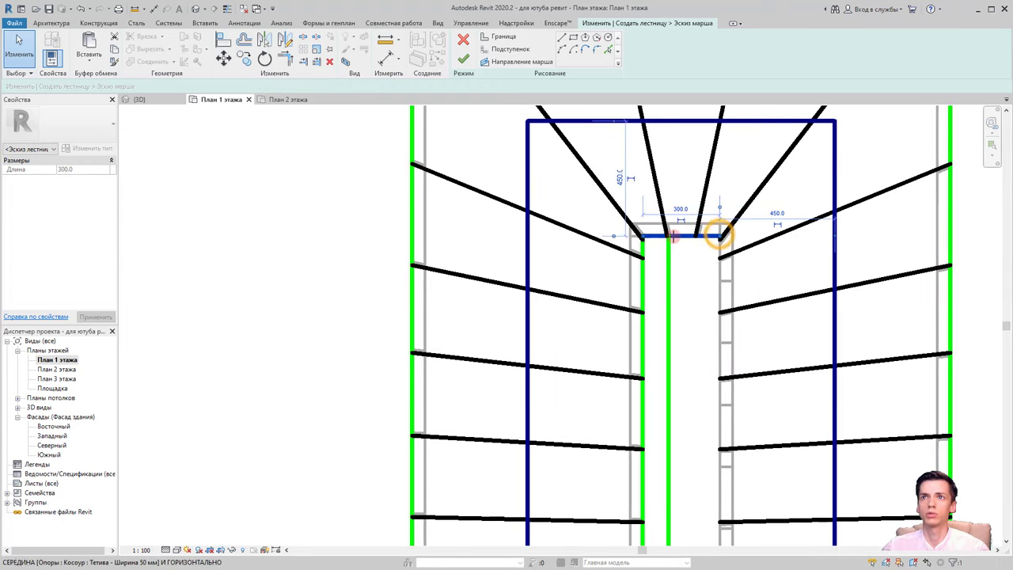
{"action": "left_click", "coordinate": [719, 232]}
{"action": "scroll", "coordinate": [673, 282], "scroll_direction": "down", "scroll_amount": 2}
{"action": "scroll", "coordinate": [697, 307], "scroll_direction": "down", "scroll_amount": 2}
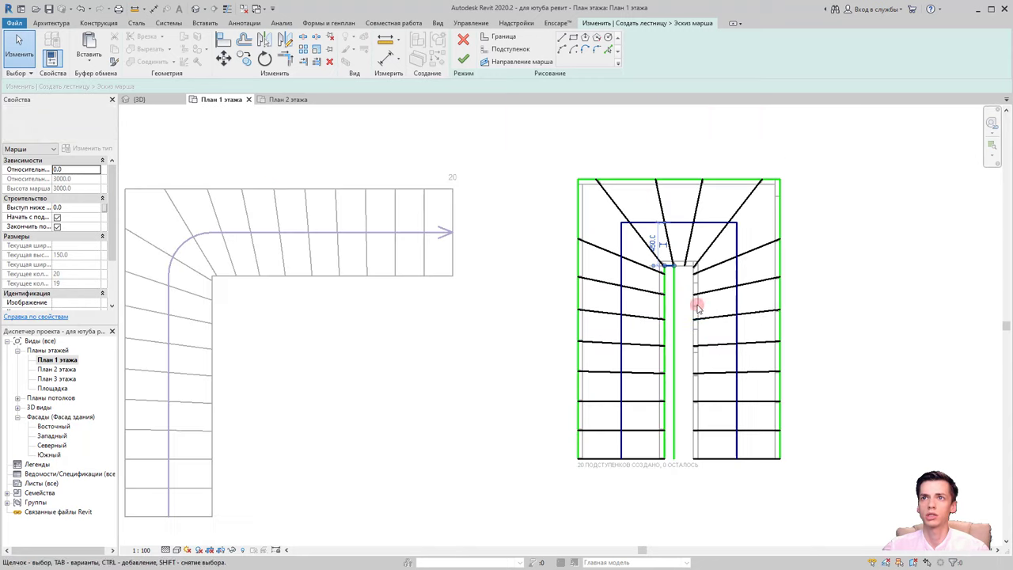
Box-select the right flight's sketch lines and move them 100
{"action": "mouse_move", "coordinate": [765, 401]}
{"action": "left_mouse_down"}
{"action": "mouse_move", "coordinate": [681, 194]}
{"action": "mouse_move", "coordinate": [688, 173]}
{"action": "left_mouse_up"}
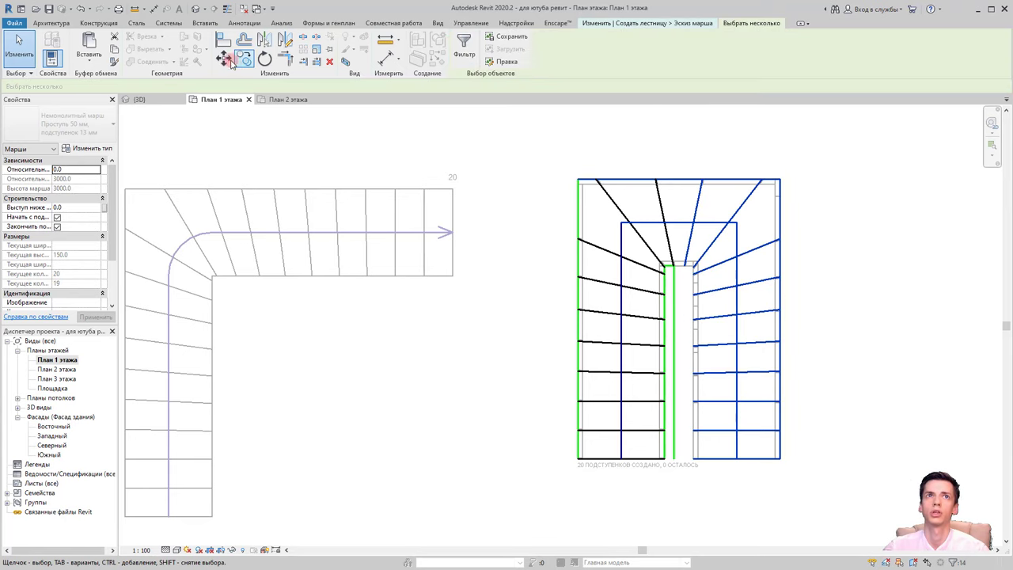
{"action": "left_click", "coordinate": [223, 58]}
{"action": "scroll", "coordinate": [693, 279], "scroll_direction": "up", "scroll_amount": 2}
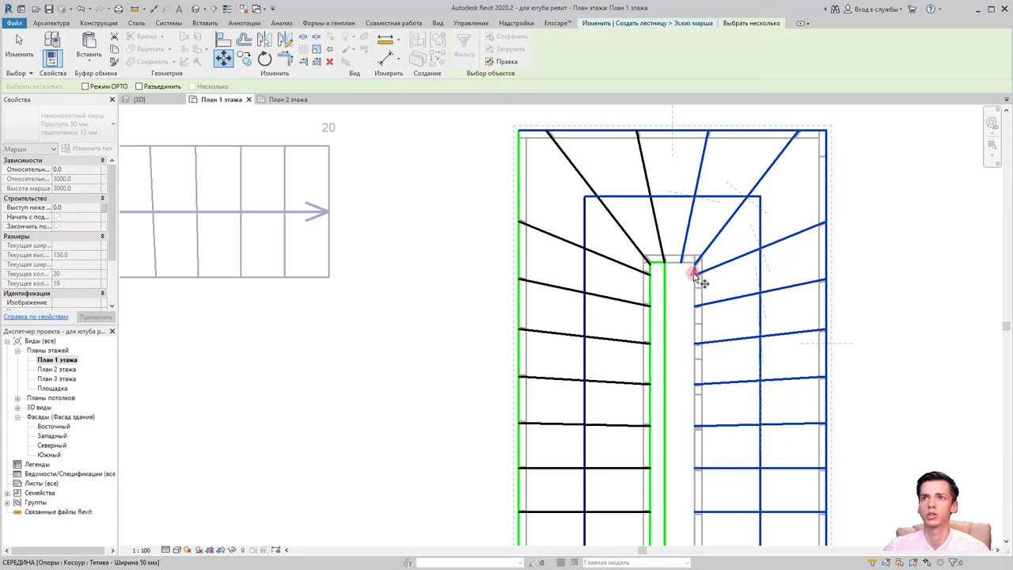
{"action": "middle_click_drag", "start_coordinate": [687, 143], "coordinate": [679, 270]}
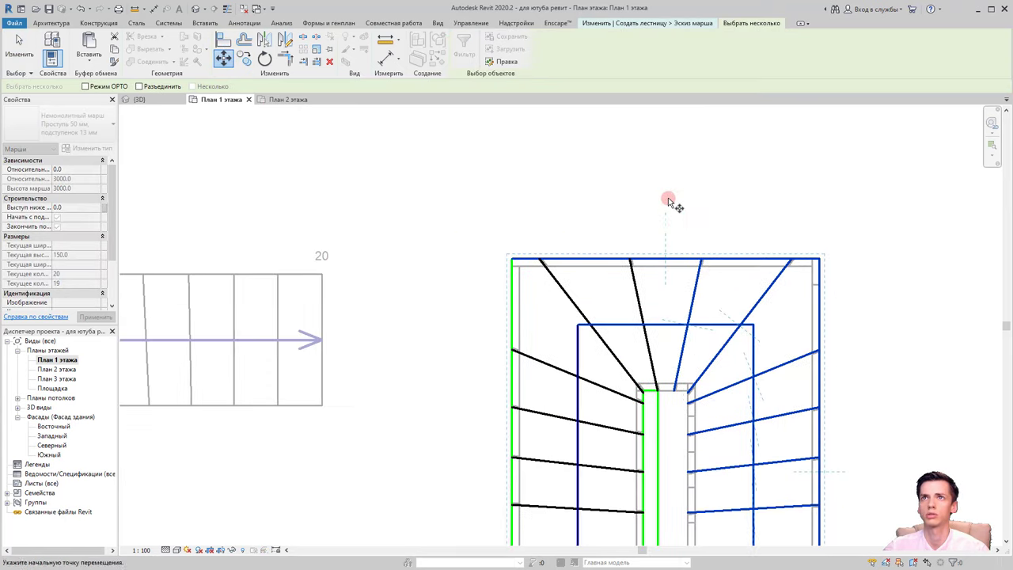
{"action": "left_click", "coordinate": [672, 167]}
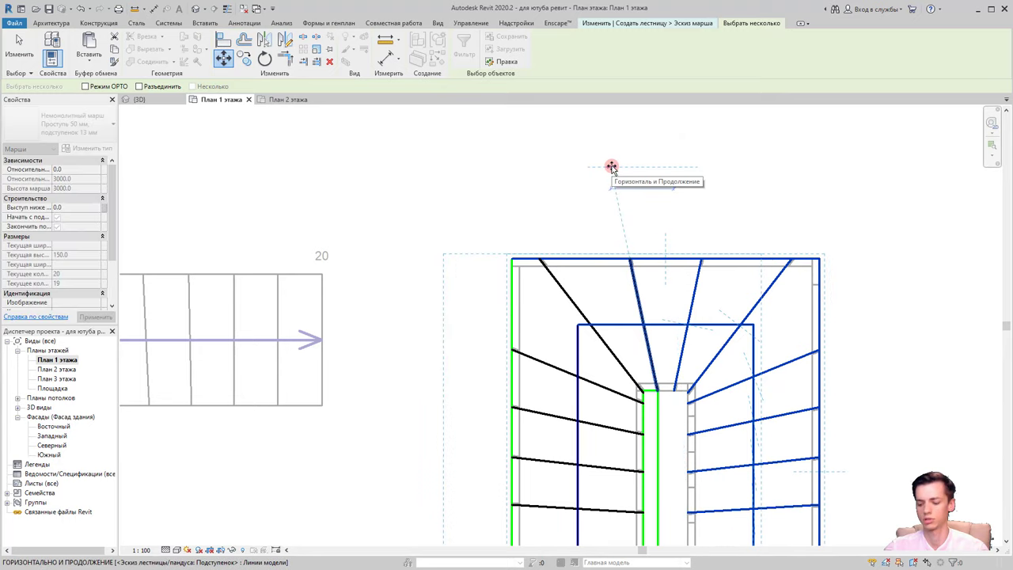
{"action": "type", "text": "100"}
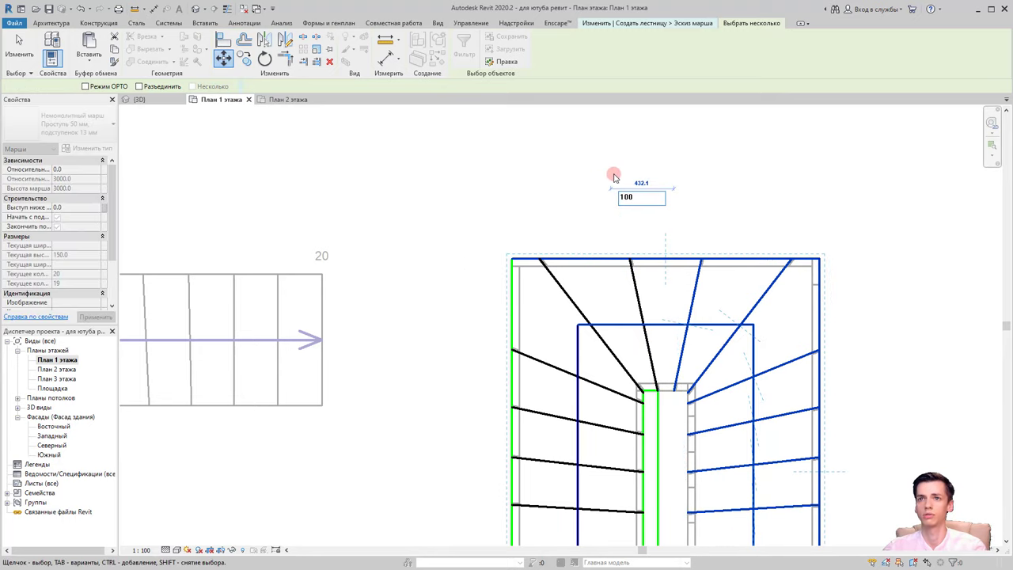
{"action": "key", "text": "Return"}
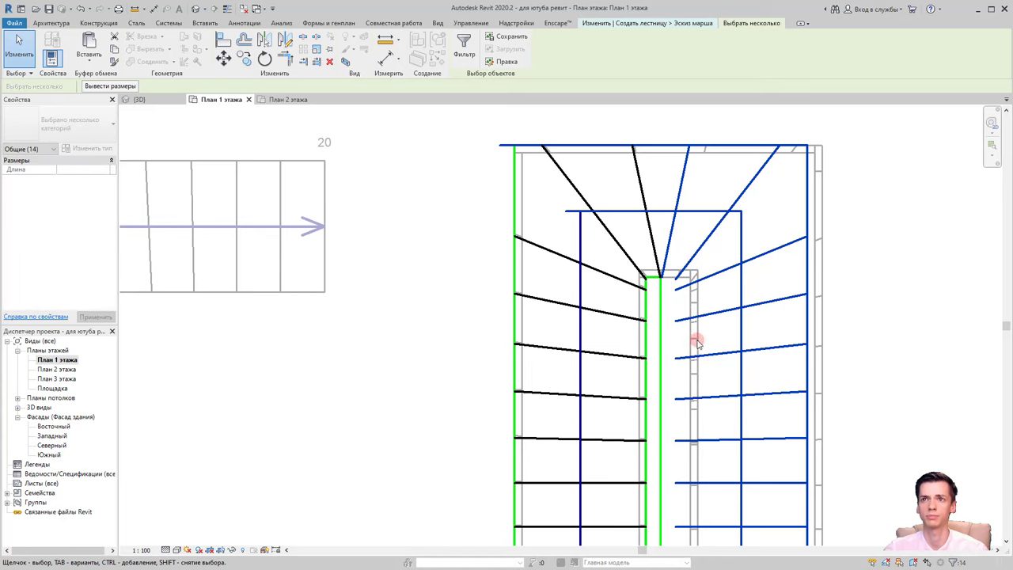
{"action": "middle_click_drag", "start_coordinate": [696, 342], "coordinate": [678, 294]}
{"action": "key", "text": "Escape"}
Check the top and bottom boundary lines and measure the flight width as 1000
{"action": "middle_click_drag", "start_coordinate": [679, 229], "coordinate": [582, 256]}
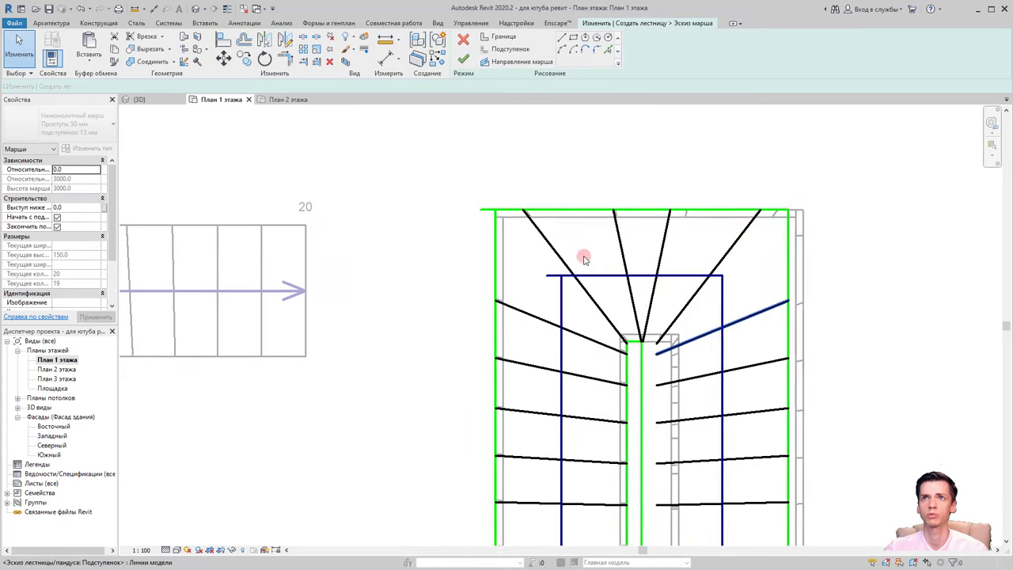
{"action": "left_click", "coordinate": [483, 212]}
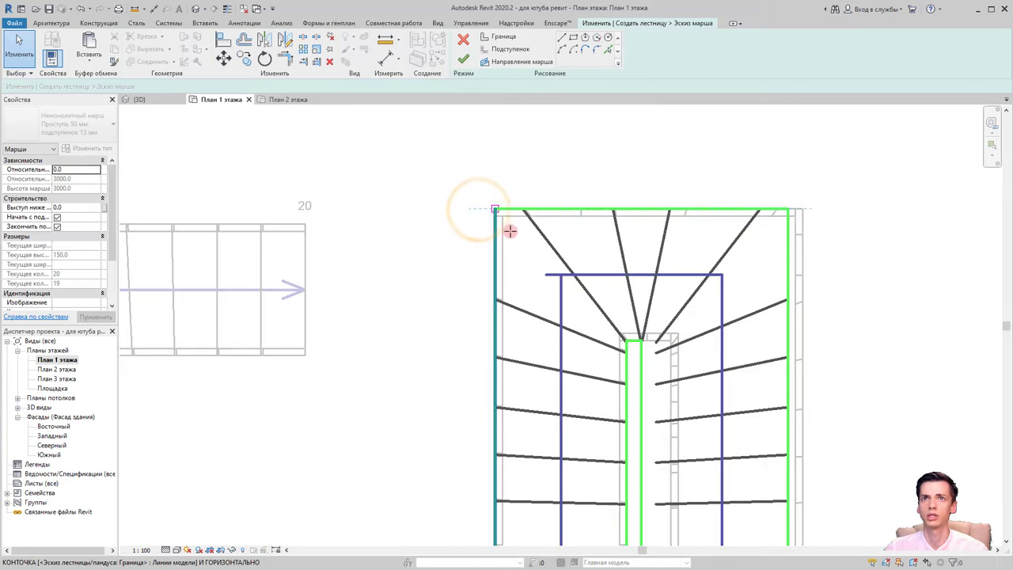
{"action": "middle_click_drag", "start_coordinate": [643, 359], "coordinate": [656, 188]}
{"action": "left_click", "coordinate": [674, 477]}
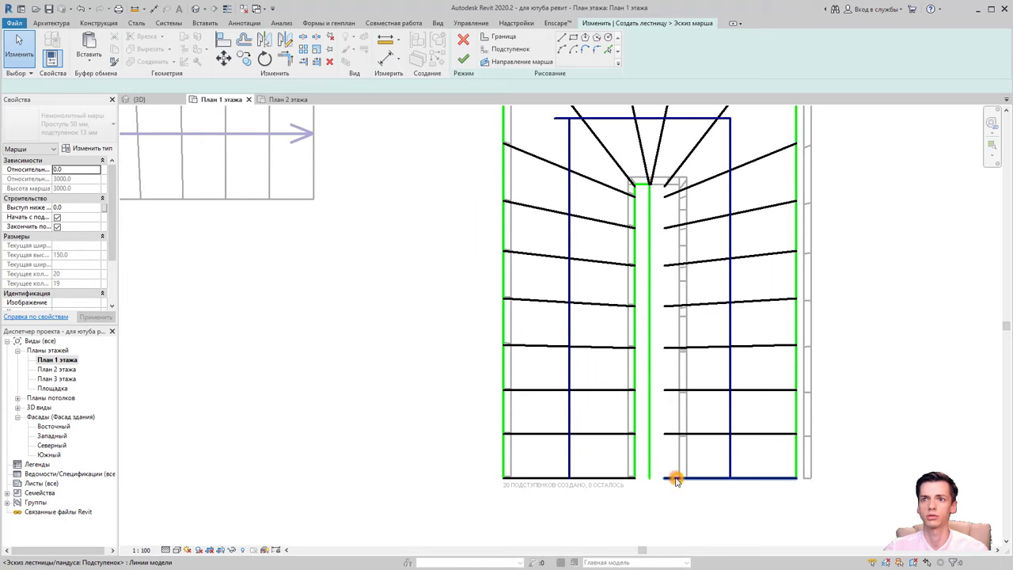
{"action": "left_click_drag", "start_coordinate": [674, 478], "coordinate": [649, 479]}
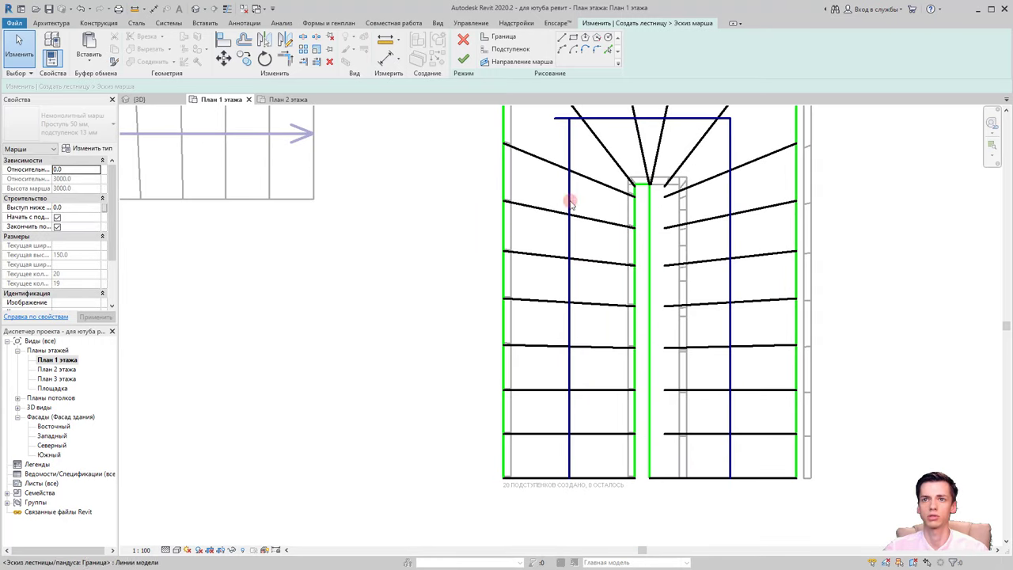
{"action": "left_click", "coordinate": [385, 41]}
{"action": "left_click", "coordinate": [502, 324]}
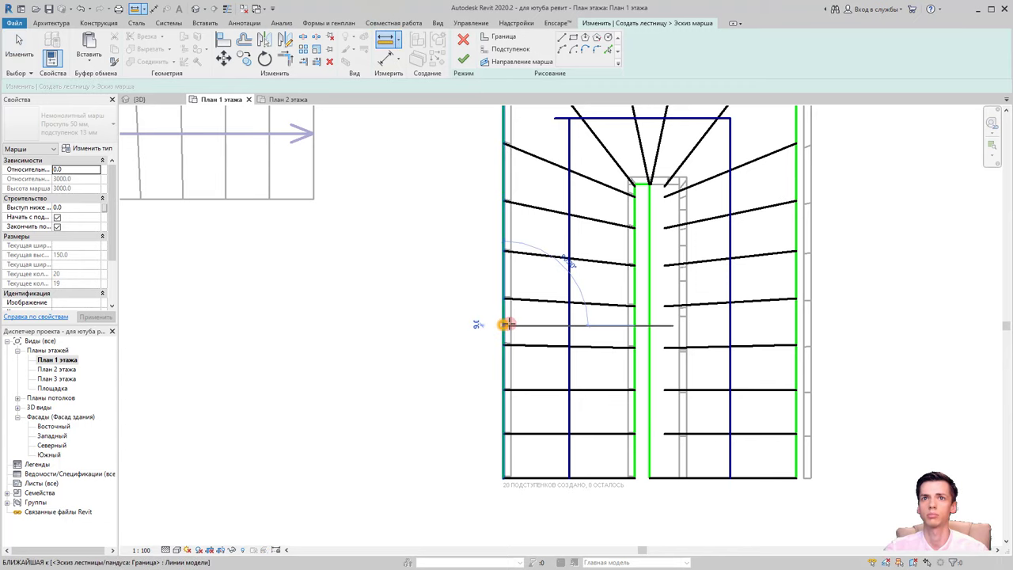
{"action": "key", "text": "Escape"}
{"action": "key", "text": "Escape"}
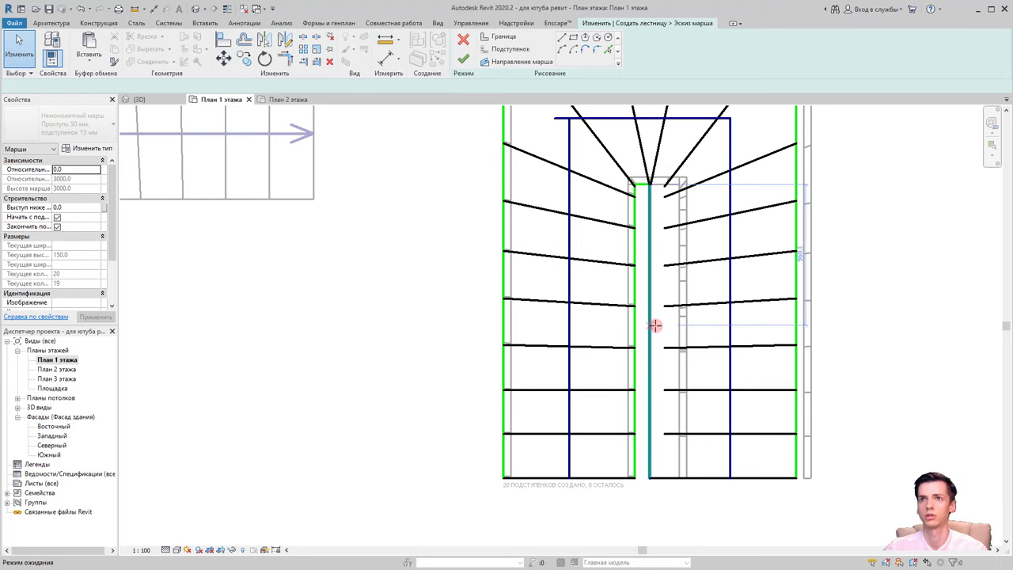
{"action": "key", "text": "Return"}
{"action": "left_click", "coordinate": [651, 328]}
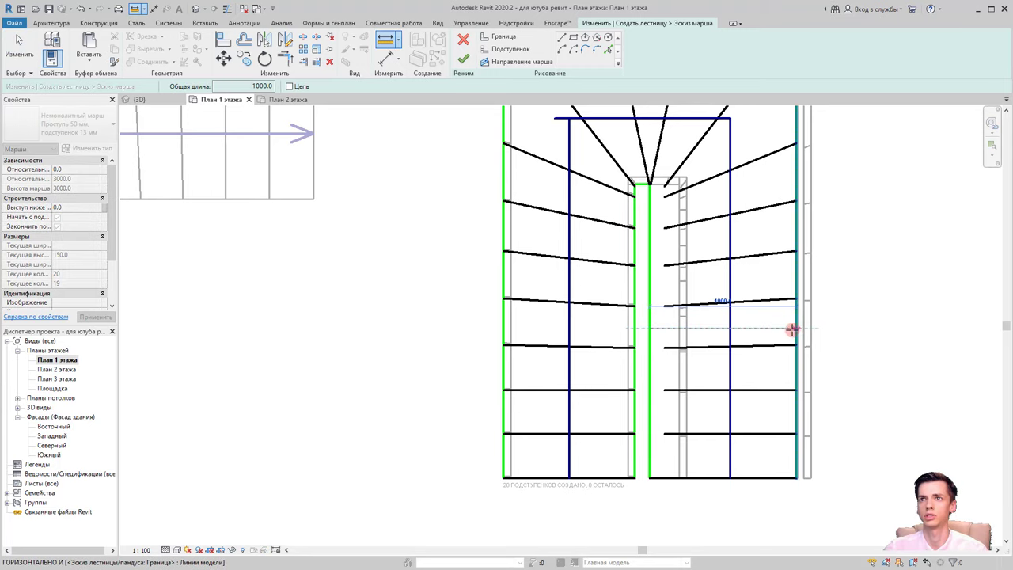
{"action": "left_click", "coordinate": [796, 324]}
{"action": "key", "text": "Escape"}
{"action": "key", "text": "Escape"}
{"action": "middle_click_drag", "start_coordinate": [797, 324], "coordinate": [757, 364]}
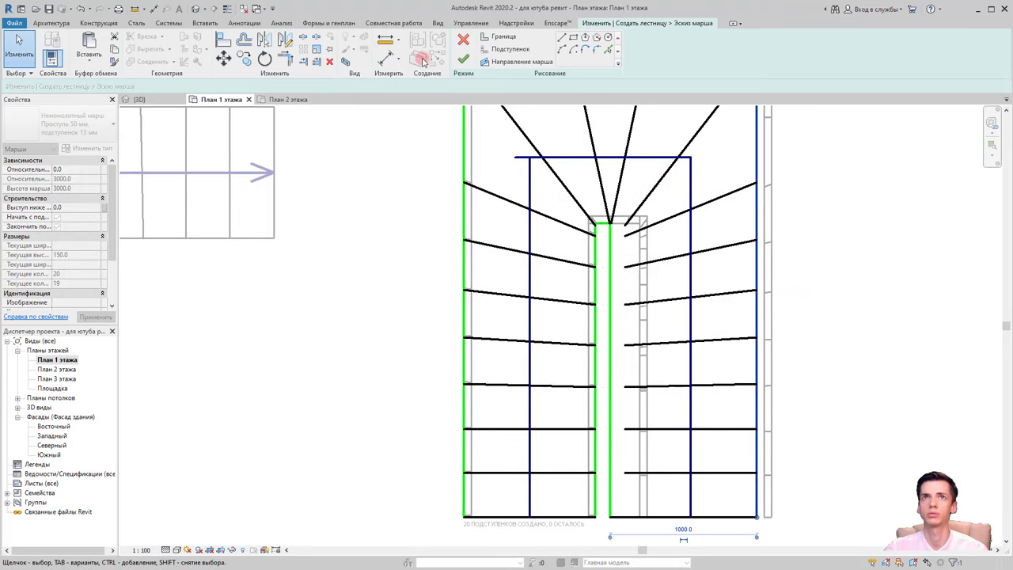
Move the right boundary line 100 inward, narrowing the flight to 900
{"action": "left_click", "coordinate": [223, 57]}
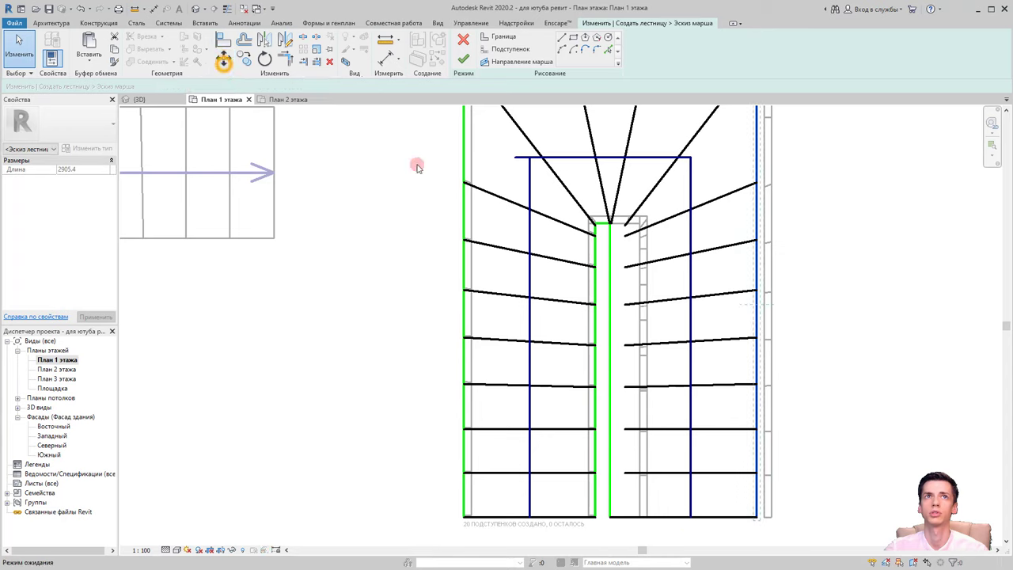
{"action": "left_click", "coordinate": [754, 270]}
{"action": "type", "text": "100"}
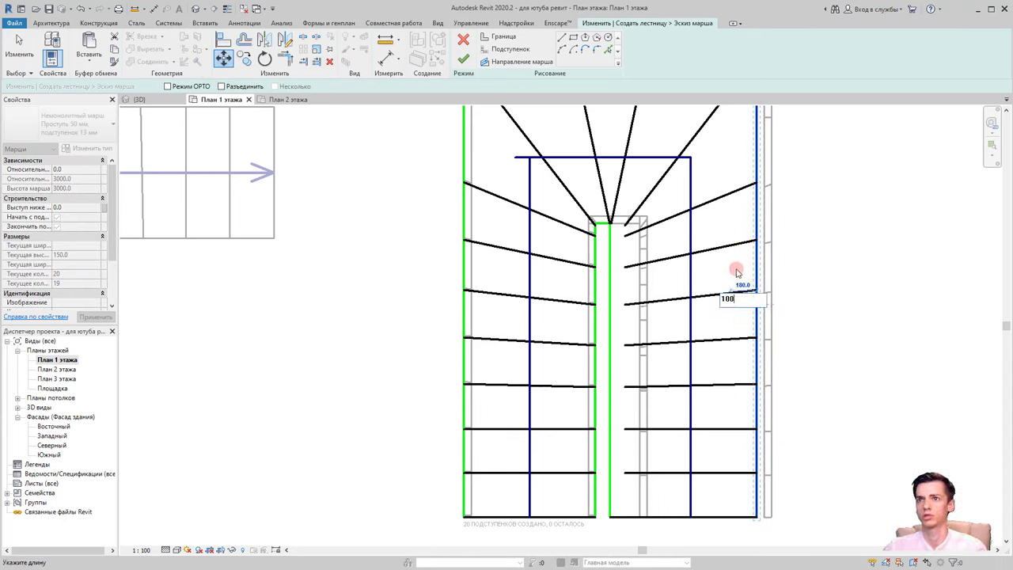
{"action": "key", "text": "Return"}
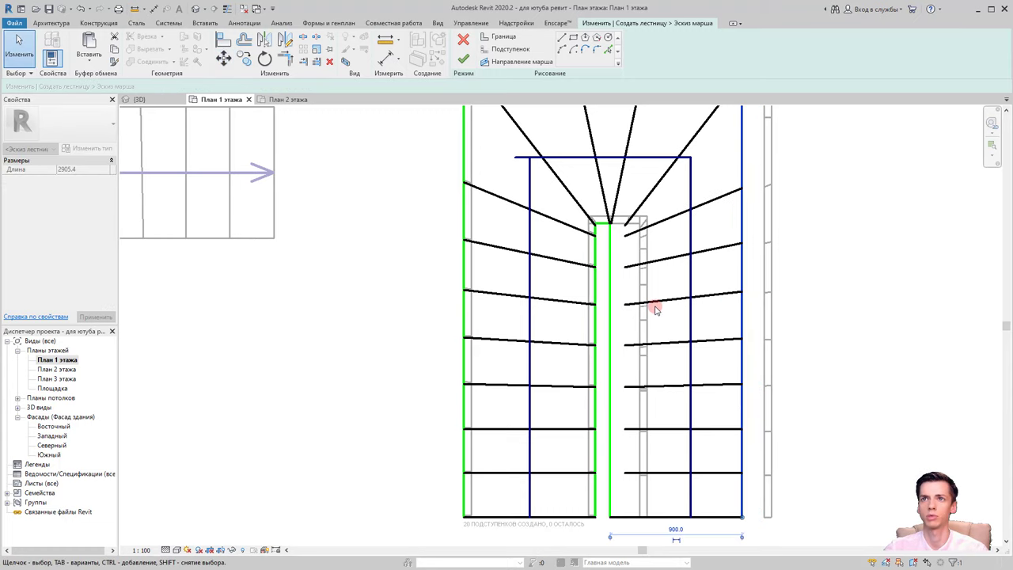
{"action": "left_click", "coordinate": [651, 303]}
{"action": "key", "text": "Escape"}
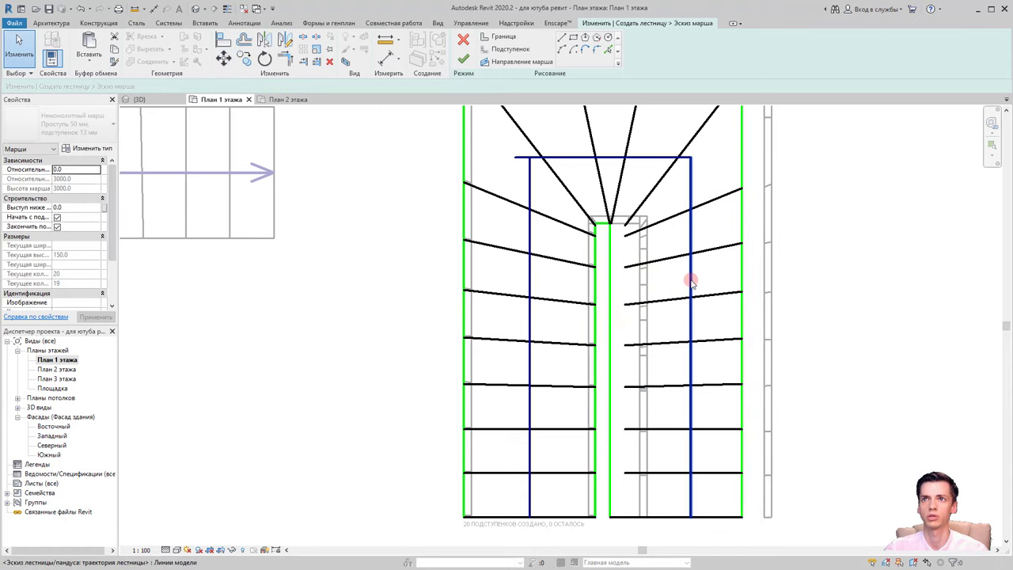
{"action": "left_click", "coordinate": [513, 158]}
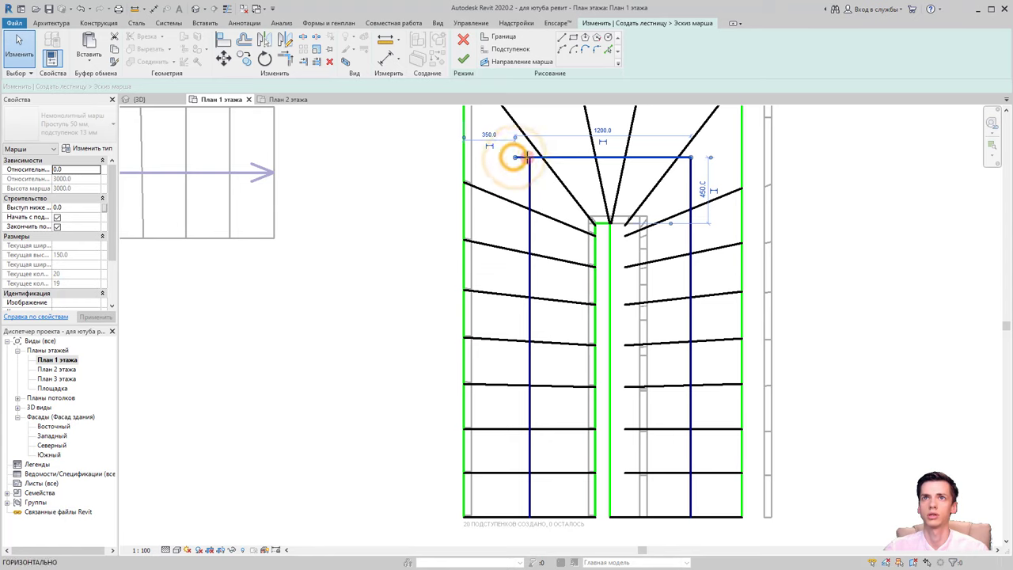
{"action": "left_click", "coordinate": [653, 278]}
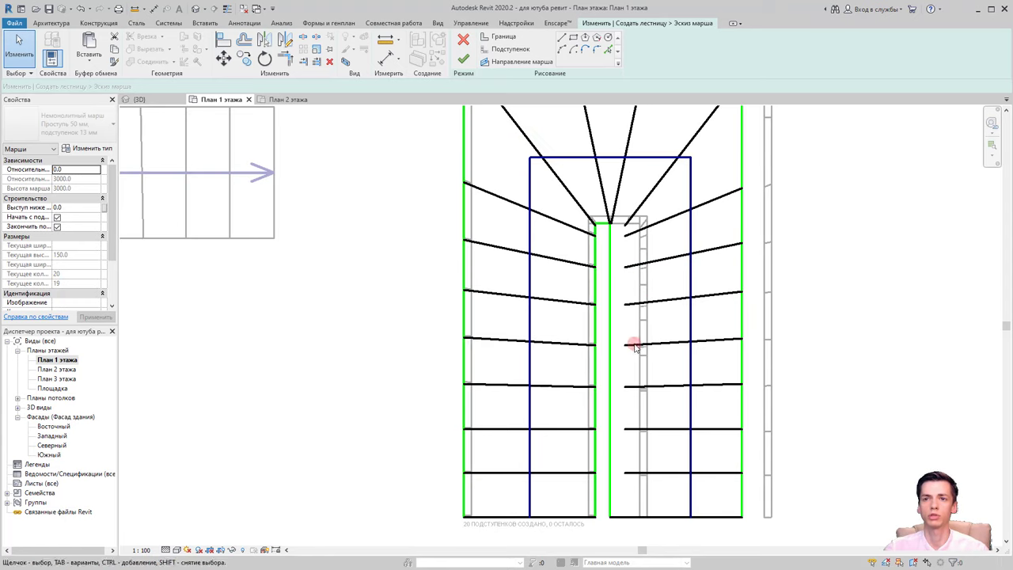
{"action": "left_click", "coordinate": [462, 41]}
Keep the sketch changes and finish the run sketch
{"action": "left_click", "coordinate": [574, 302]}
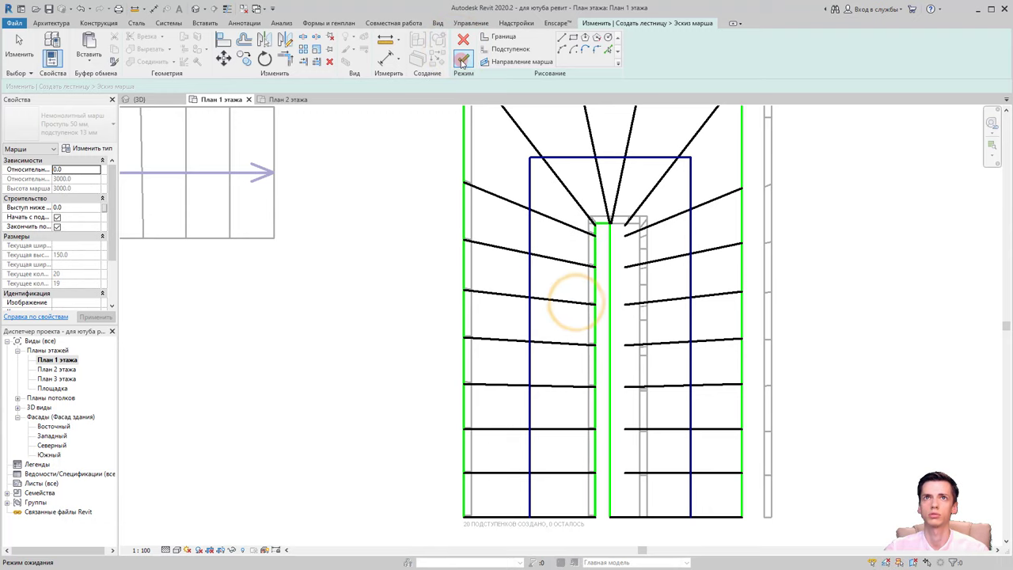
{"action": "left_click", "coordinate": [463, 64]}
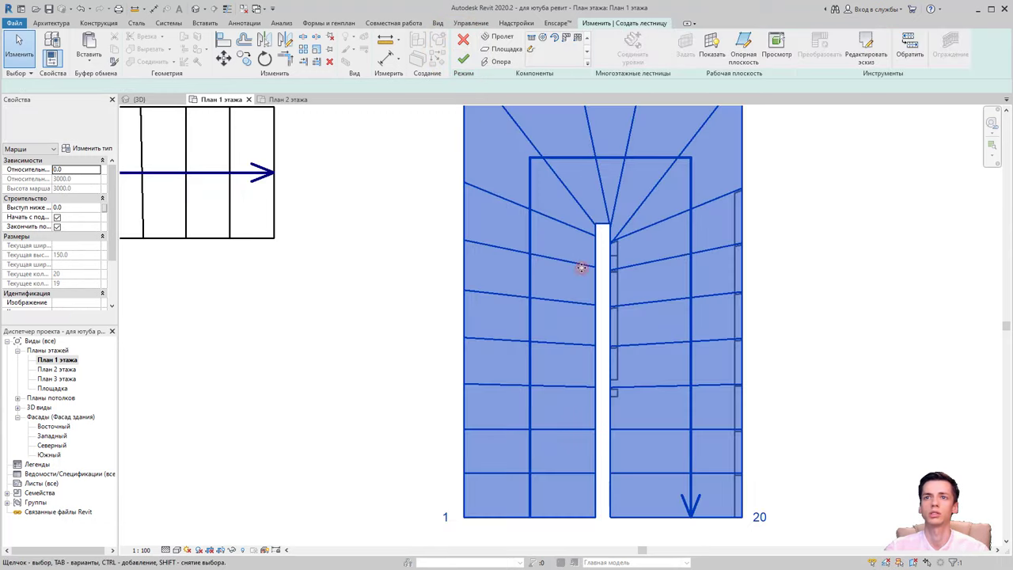
{"action": "scroll", "coordinate": [705, 364], "scroll_direction": "down", "scroll_amount": 2}
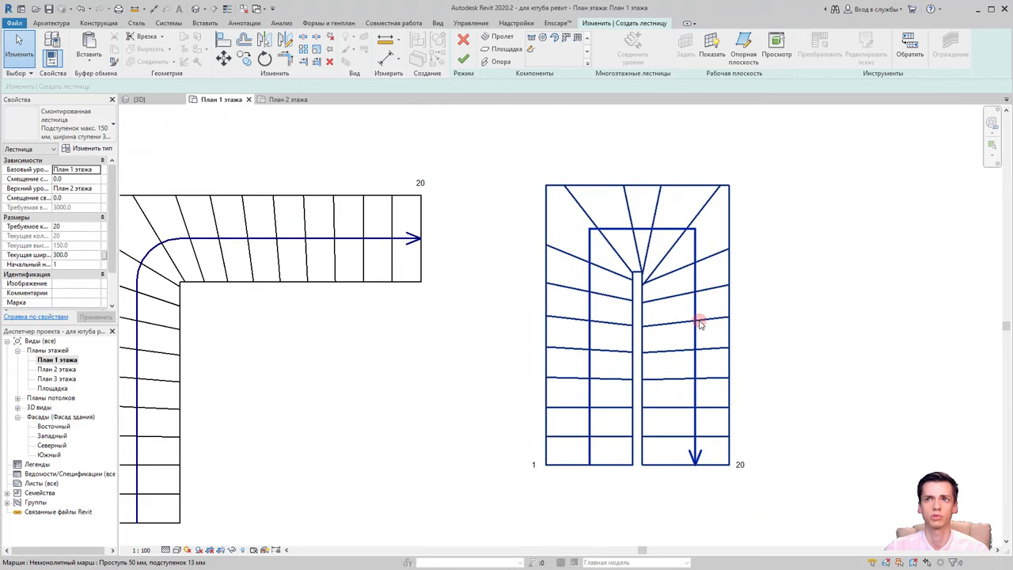
Reopen the winder run's sketch and shift its path line slightly left at the bottom riser
{"action": "left_click", "coordinate": [711, 289]}
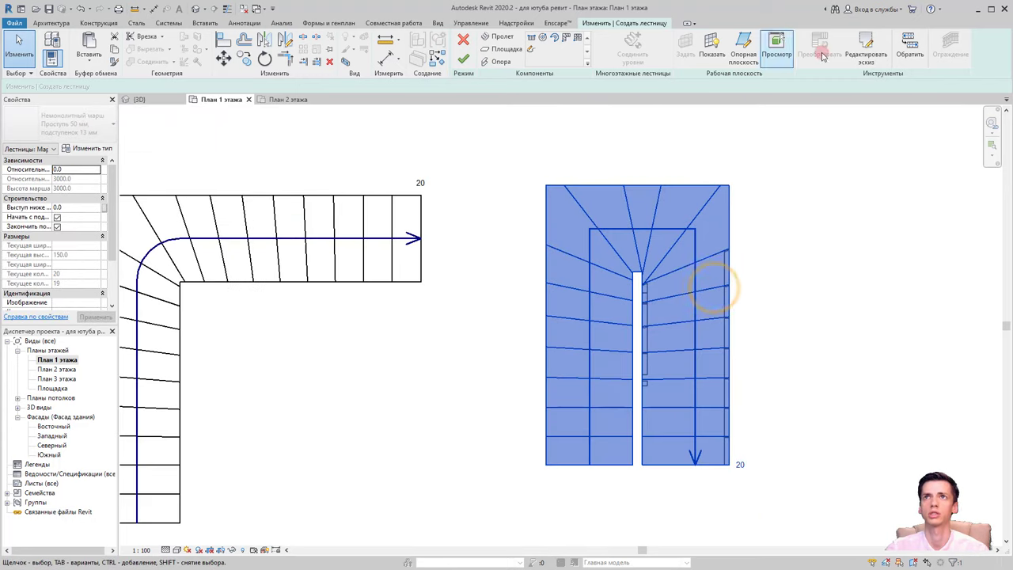
{"action": "left_click", "coordinate": [852, 66]}
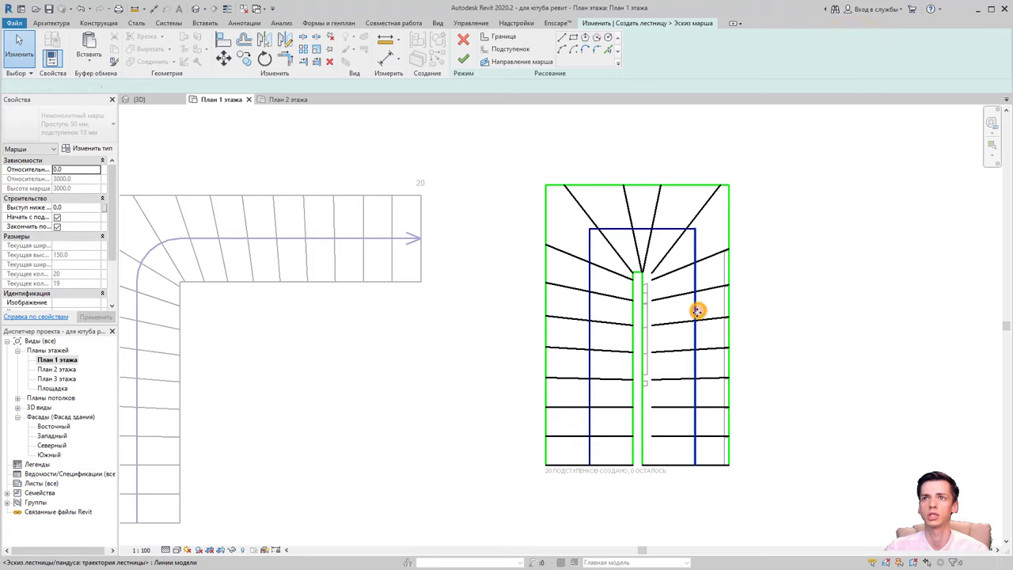
{"action": "mouse_move", "coordinate": [695, 309]}
{"action": "left_mouse_down"}
{"action": "mouse_move", "coordinate": [676, 297]}
{"action": "mouse_move", "coordinate": [687, 316]}
{"action": "mouse_move", "coordinate": [683, 380]}
{"action": "left_mouse_up"}
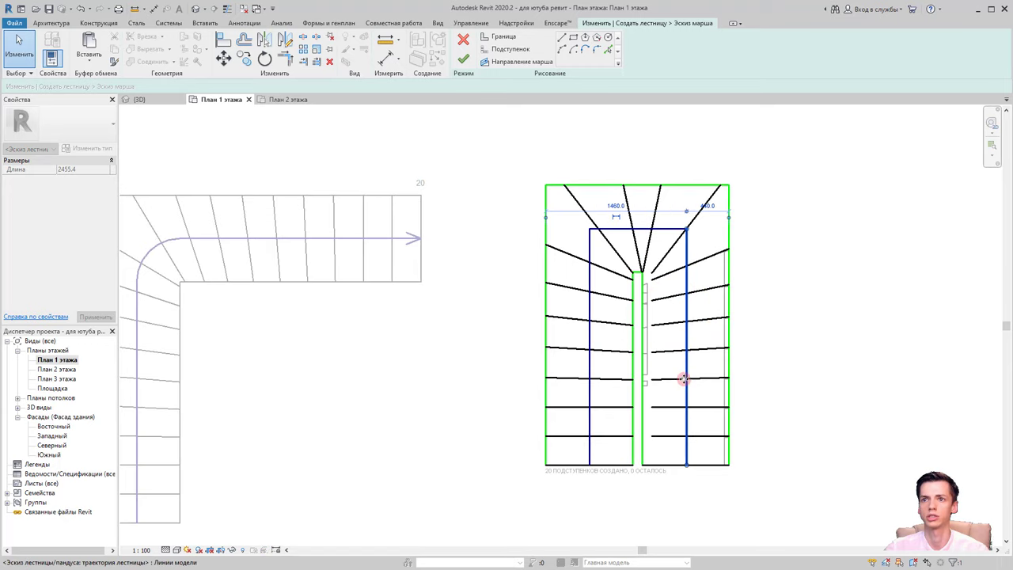
{"action": "scroll", "coordinate": [687, 468], "scroll_direction": "up", "scroll_amount": 2}
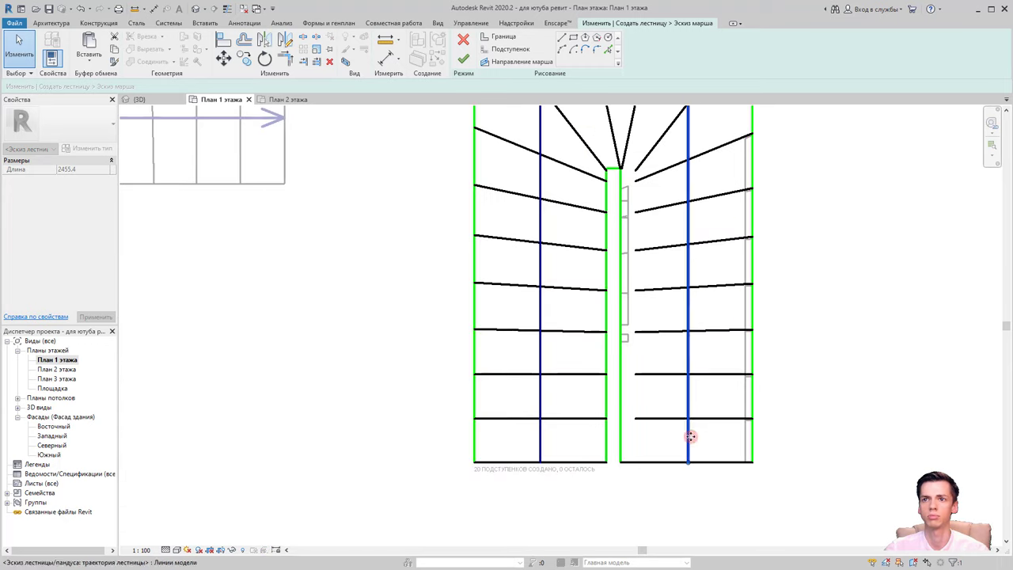
{"action": "left_click", "coordinate": [223, 52]}
{"action": "left_click", "coordinate": [687, 461]}
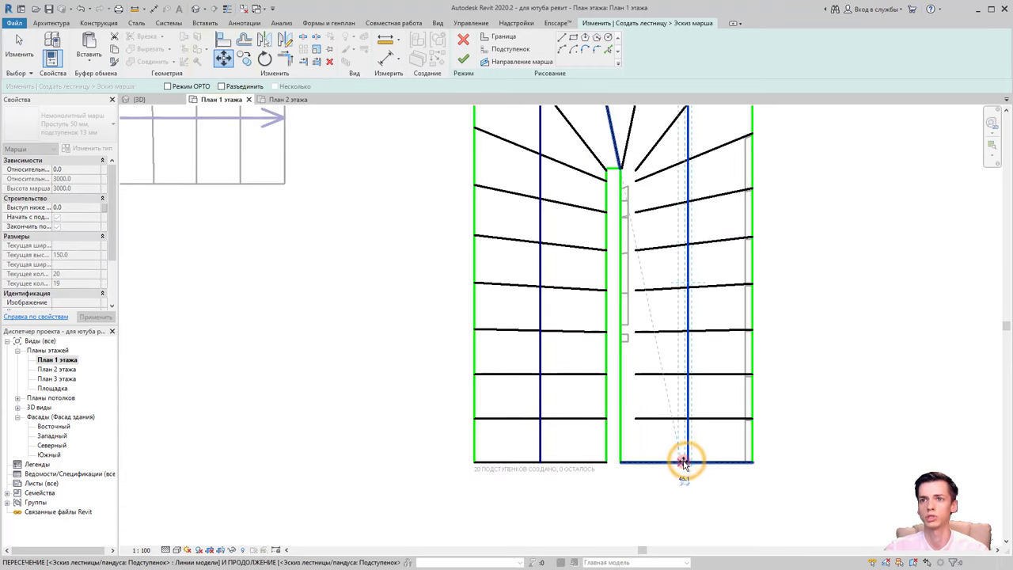
{"action": "left_click", "coordinate": [684, 463]}
{"action": "scroll", "coordinate": [700, 410], "scroll_direction": "down", "scroll_amount": 3}
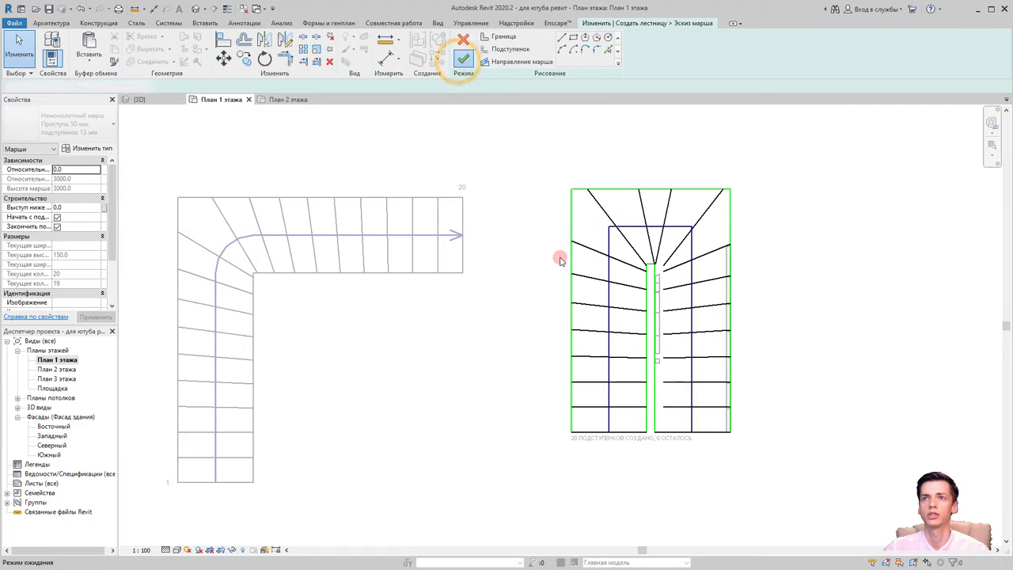
Delete the spare L-shaped run, finish the stair and dismiss the railing warning
{"action": "scroll", "coordinate": [565, 345], "scroll_direction": "down", "scroll_amount": 2}
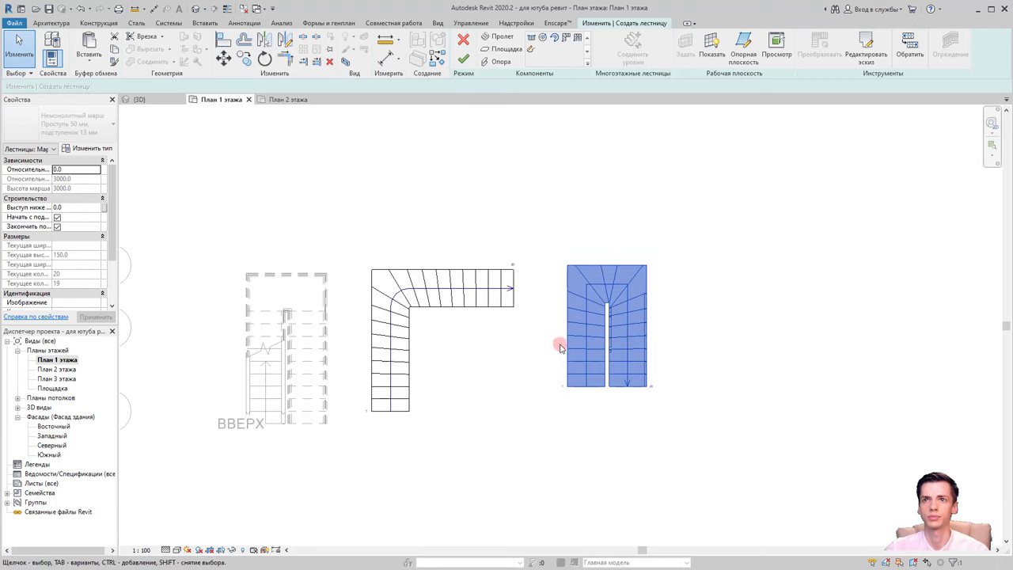
{"action": "left_click", "coordinate": [507, 327]}
{"action": "left_click_drag", "start_coordinate": [501, 408], "coordinate": [369, 220]}
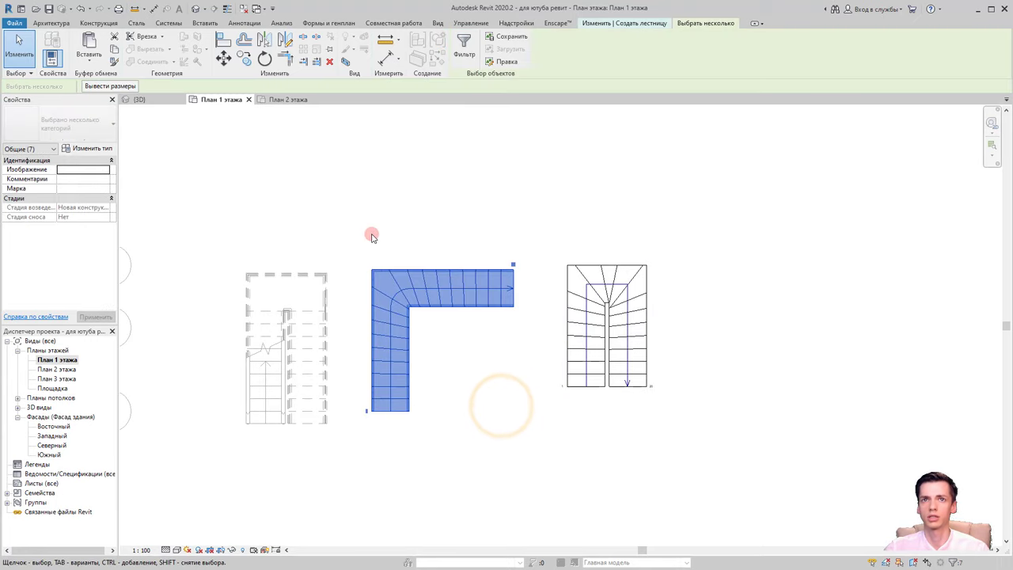
{"action": "key", "text": "Delete"}
{"action": "left_click", "coordinate": [463, 61]}
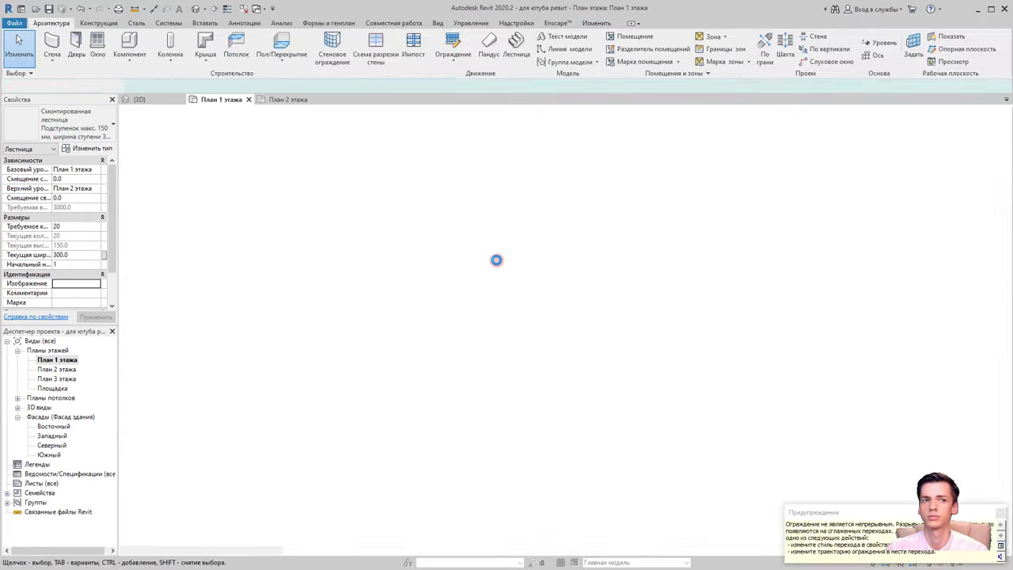
{"action": "left_click", "coordinate": [1000, 514]}
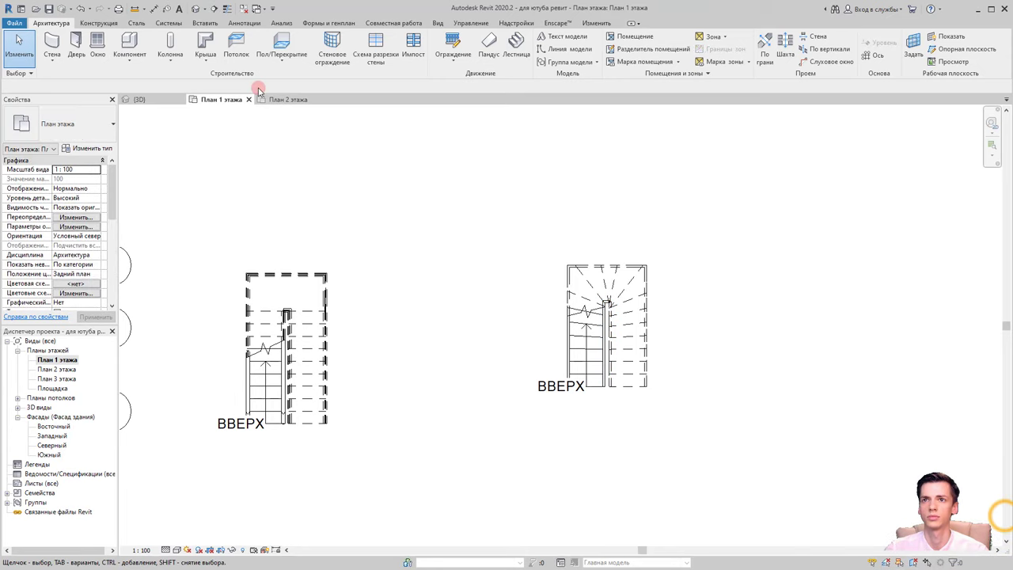
In 3D, delete the left-hand stair and select the remaining winder stair
{"action": "left_click", "coordinate": [202, 7]}
{"action": "mouse_move", "coordinate": [610, 300]}
{"action": "middle_mouse_down", "text": "shift"}
{"action": "mouse_move", "coordinate": [700, 342]}
{"action": "mouse_move", "coordinate": [764, 294]}
{"action": "mouse_move", "coordinate": [831, 185]}
{"action": "middle_mouse_up", "text": "shift"}
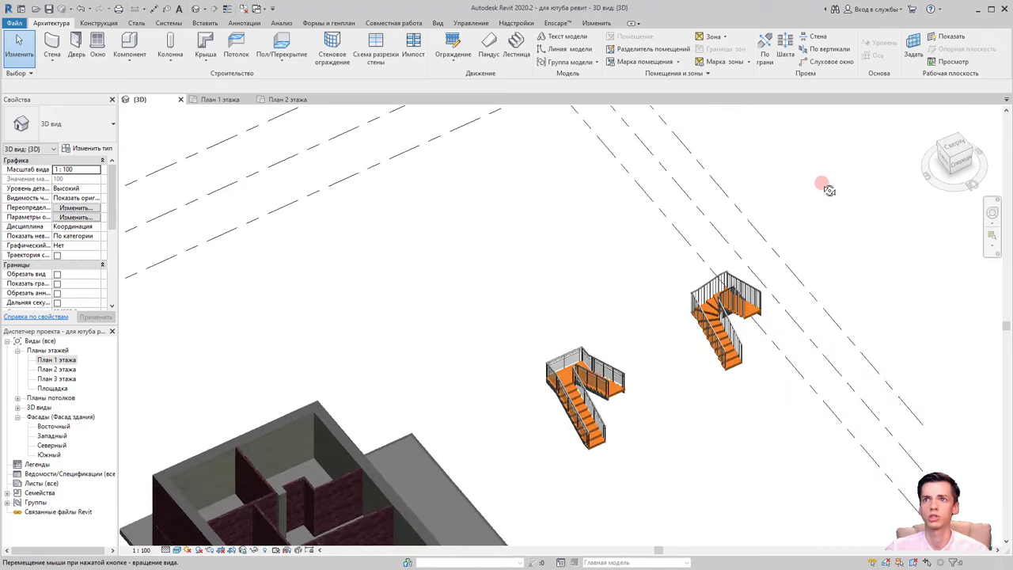
{"action": "left_click_drag", "start_coordinate": [640, 448], "coordinate": [501, 332]}
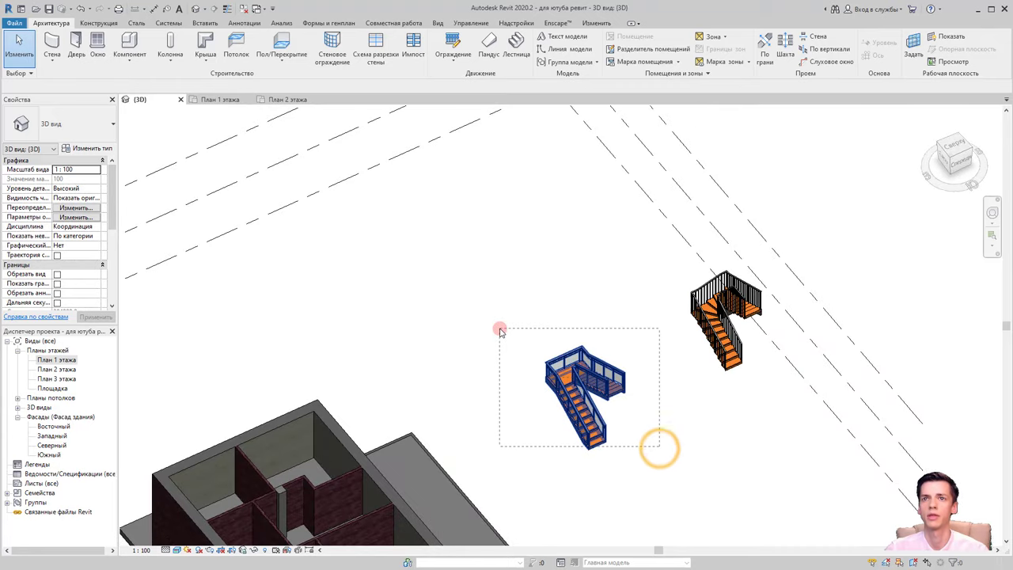
{"action": "key", "text": "Delete"}
{"action": "mouse_move", "coordinate": [596, 396]}
{"action": "middle_mouse_down", "text": "shift"}
{"action": "mouse_move", "coordinate": [554, 310]}
{"action": "mouse_move", "coordinate": [731, 229]}
{"action": "mouse_move", "coordinate": [723, 247]}
{"action": "mouse_move", "coordinate": [813, 204]}
{"action": "mouse_move", "coordinate": [689, 277]}
{"action": "mouse_move", "coordinate": [719, 267]}
{"action": "mouse_move", "coordinate": [903, 175]}
{"action": "mouse_move", "coordinate": [400, 269]}
{"action": "mouse_move", "coordinate": [452, 317]}
{"action": "mouse_move", "coordinate": [481, 287]}
{"action": "mouse_move", "coordinate": [518, 330]}
{"action": "mouse_move", "coordinate": [598, 322]}
{"action": "mouse_move", "coordinate": [639, 285]}
{"action": "mouse_move", "coordinate": [429, 264]}
{"action": "mouse_move", "coordinate": [604, 239]}
{"action": "mouse_move", "coordinate": [541, 297]}
{"action": "mouse_move", "coordinate": [610, 301]}
{"action": "mouse_move", "coordinate": [635, 294]}
{"action": "mouse_move", "coordinate": [602, 238]}
{"action": "mouse_move", "coordinate": [708, 264]}
{"action": "mouse_move", "coordinate": [501, 104]}
{"action": "middle_mouse_up", "text": "shift"}
{"action": "scroll", "coordinate": [603, 239], "scroll_direction": "up", "scroll_amount": 5}
{"action": "left_click", "coordinate": [580, 209]}
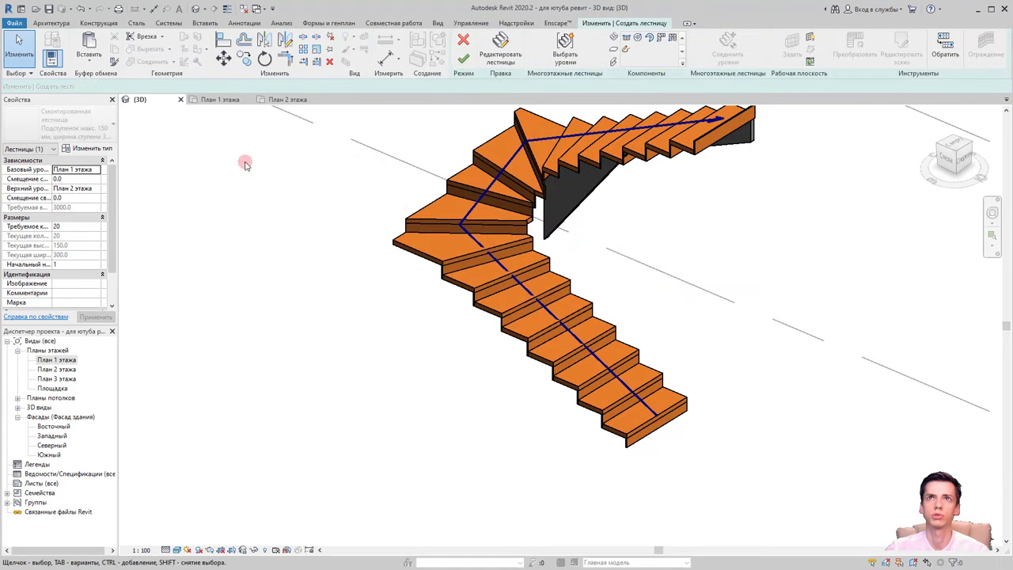
Review the run type: cherry (Вишня) treads and risers, 50.0 mm treads, 12.5 mm risers
{"action": "left_click", "coordinate": [518, 208]}
{"action": "left_click", "coordinate": [91, 148]}
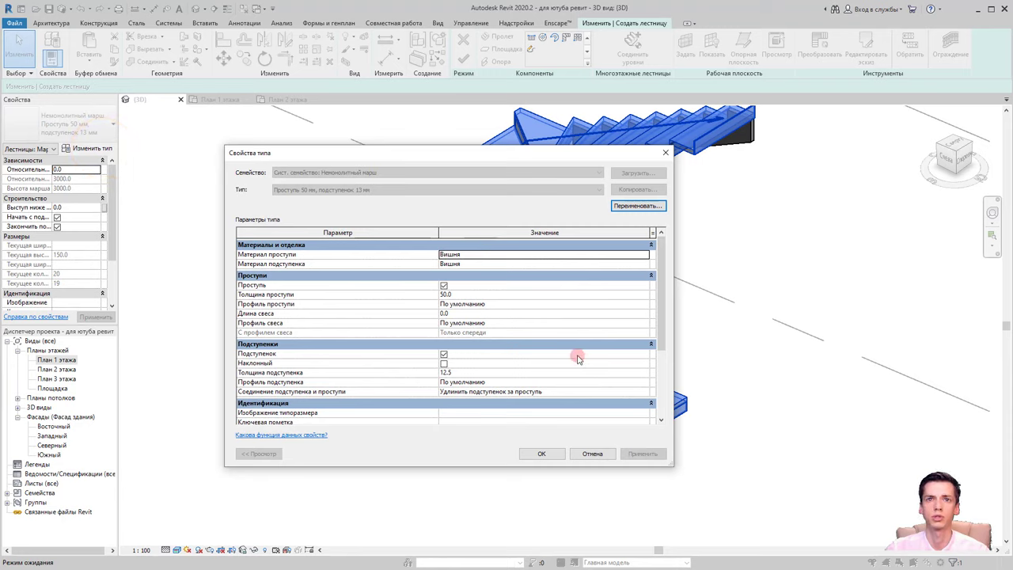
{"action": "scroll", "coordinate": [571, 331], "scroll_direction": "down", "scroll_amount": 3}
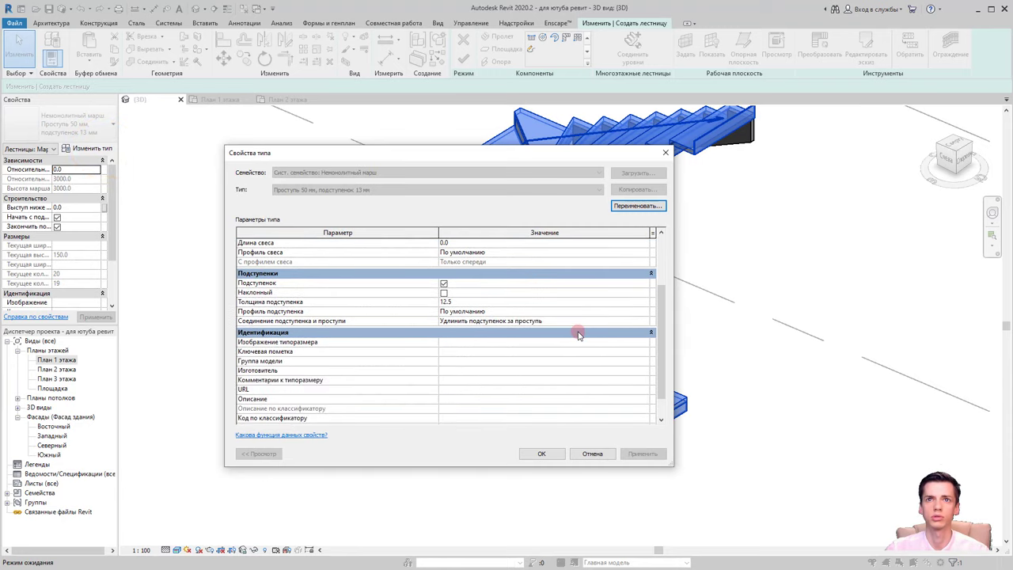
{"action": "scroll", "coordinate": [577, 335], "scroll_direction": "up", "scroll_amount": 3}
{"action": "scroll", "coordinate": [578, 334], "scroll_direction": "down", "scroll_amount": 3}
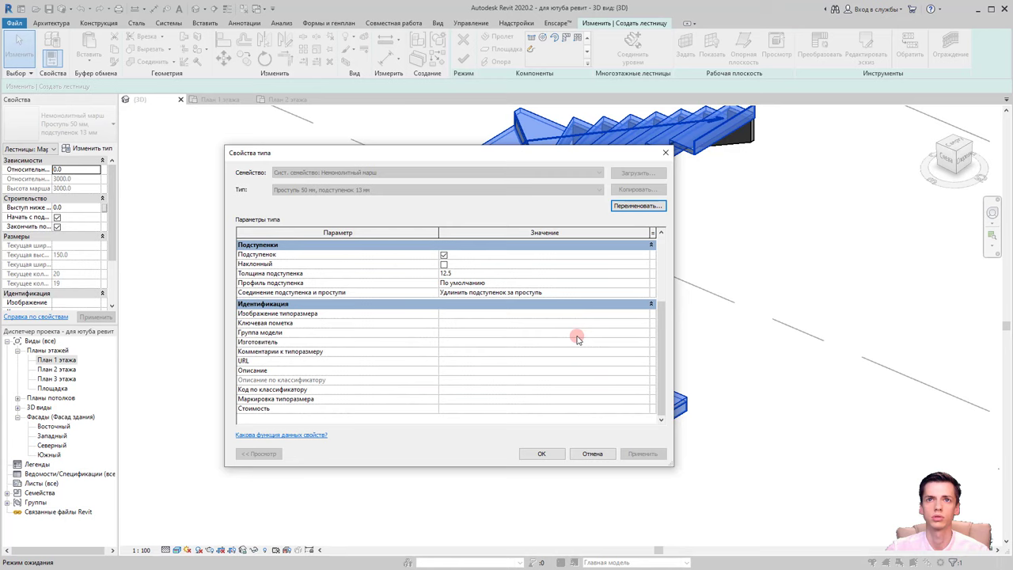
{"action": "left_click", "coordinate": [541, 454]}
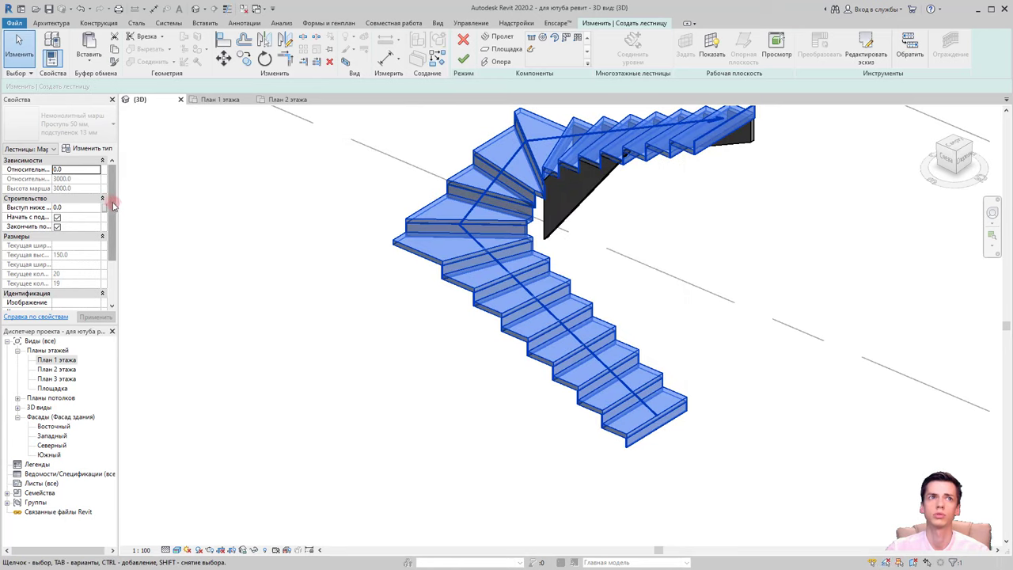
{"action": "left_click", "coordinate": [338, 184]}
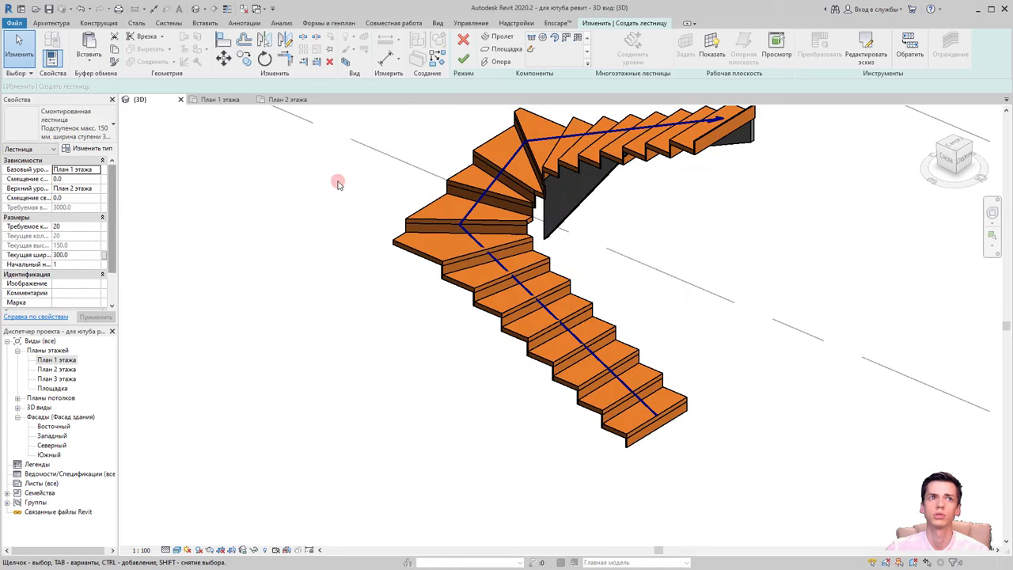
{"action": "left_click", "coordinate": [433, 253]}
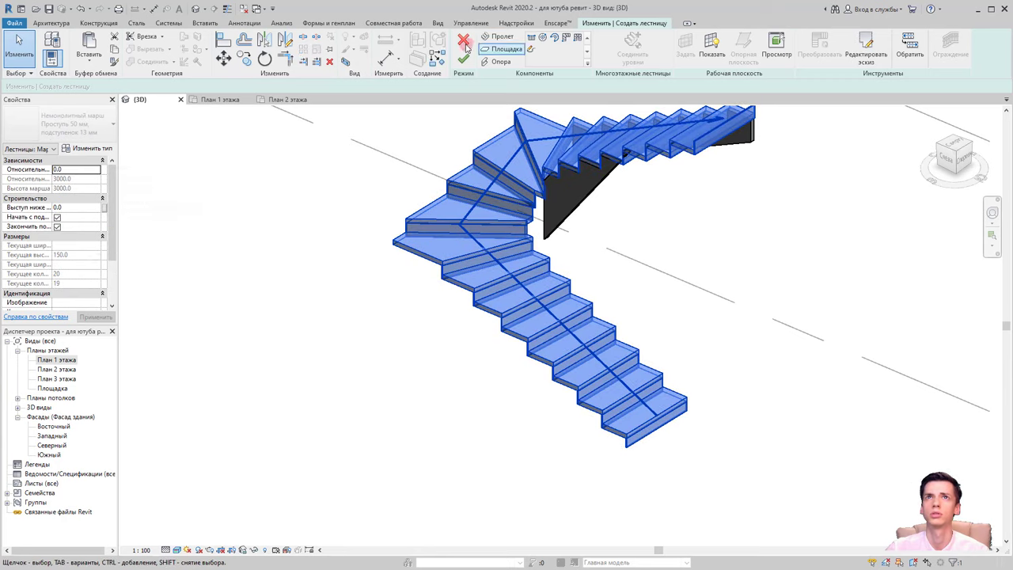
Set both right and left supports to Тетива (закр.) and orbit to inspect them
{"action": "left_click", "coordinate": [418, 255]}
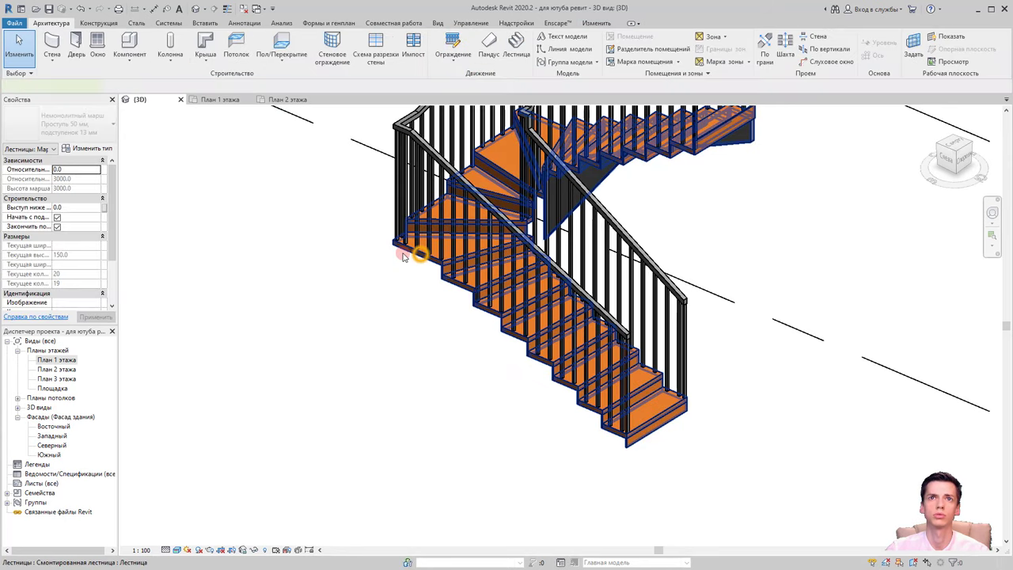
{"action": "left_click", "coordinate": [93, 150]}
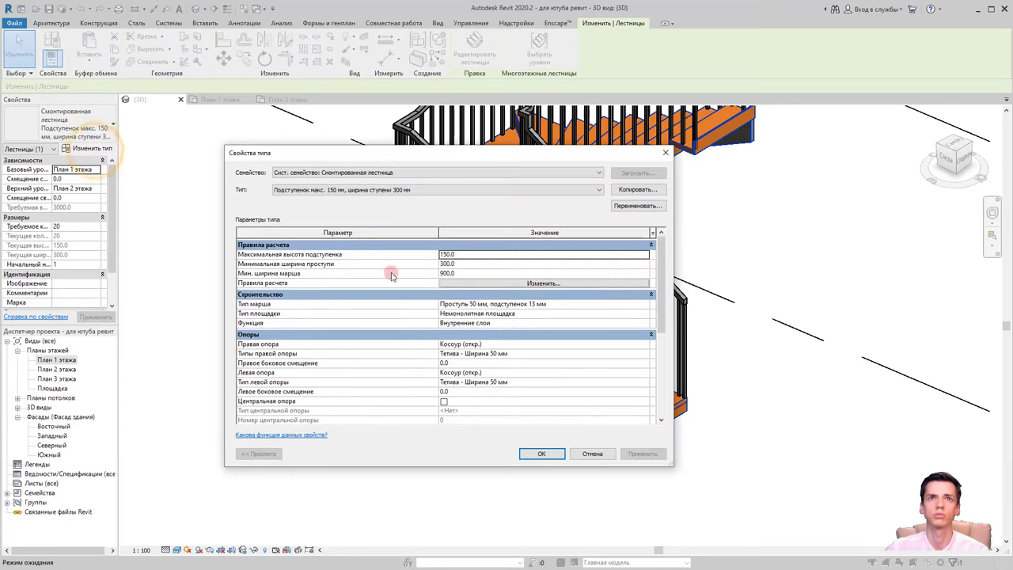
{"action": "left_click", "coordinate": [644, 350]}
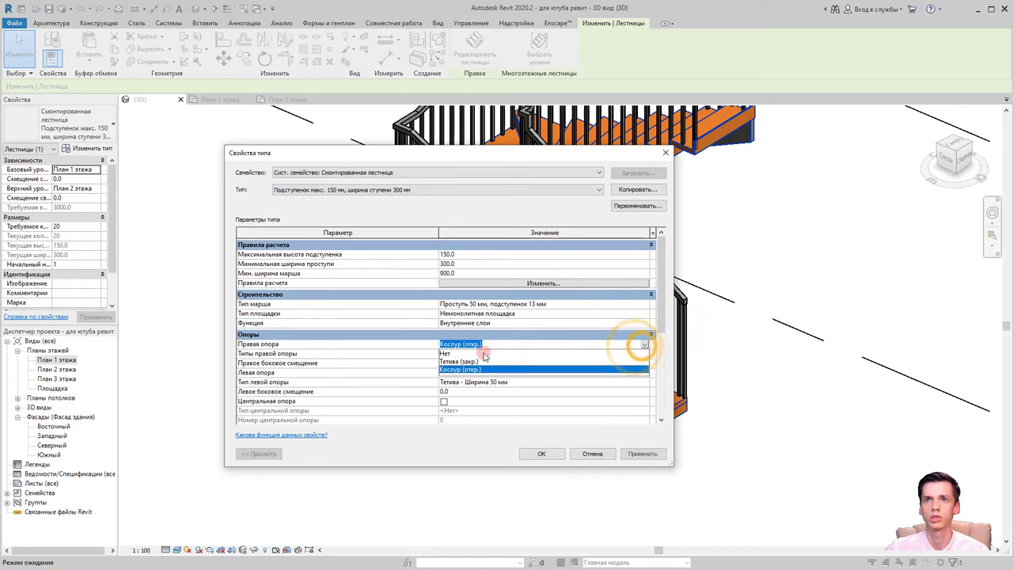
{"action": "left_click", "coordinate": [460, 363]}
{"action": "left_click", "coordinate": [645, 373]}
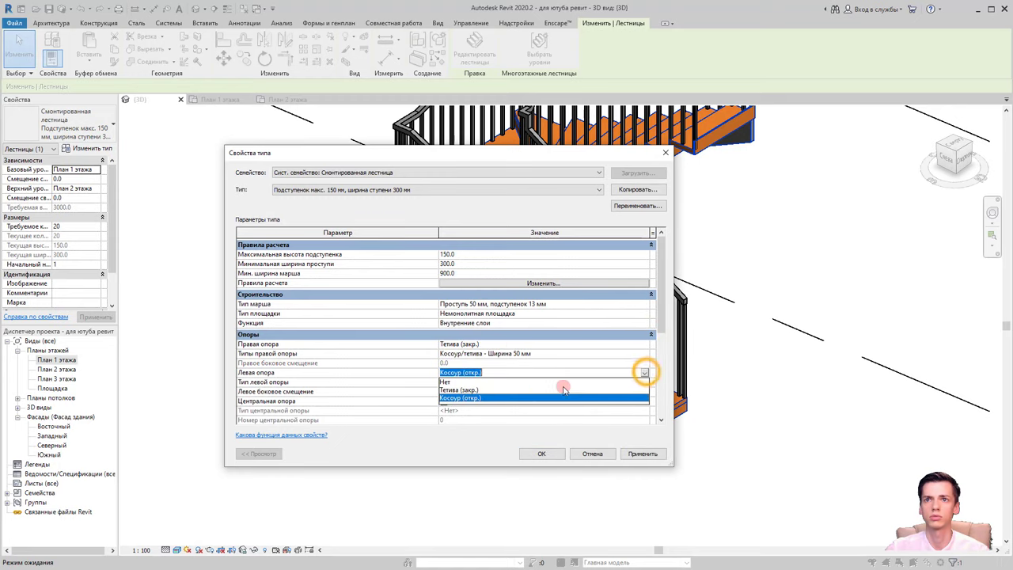
{"action": "left_click", "coordinate": [478, 390]}
{"action": "left_click", "coordinate": [541, 456]}
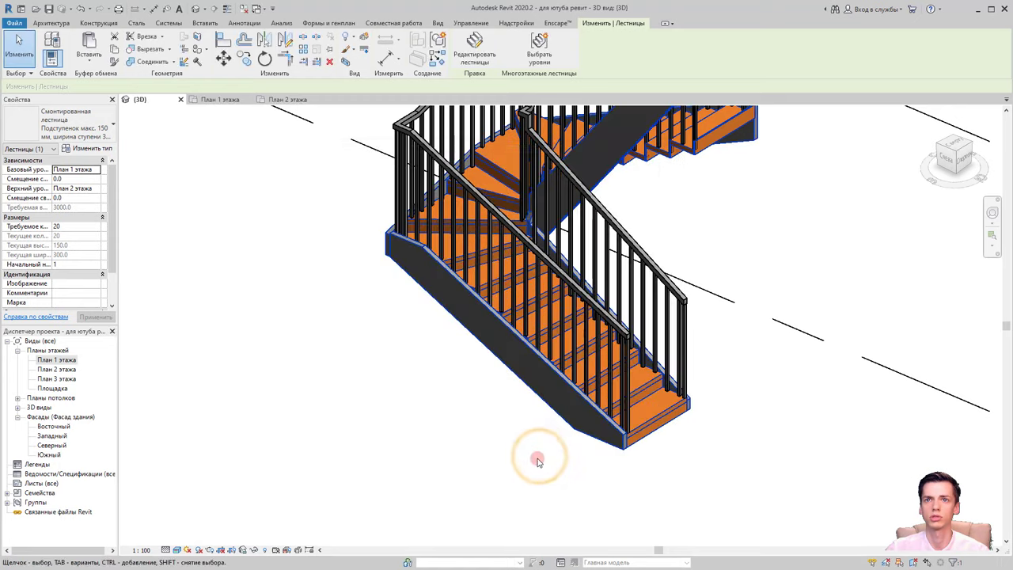
{"action": "left_click", "coordinate": [464, 428]}
{"action": "mouse_move", "coordinate": [464, 428]}
{"action": "middle_mouse_down", "text": "shift"}
{"action": "mouse_move", "coordinate": [478, 456]}
{"action": "mouse_move", "coordinate": [547, 447]}
{"action": "middle_mouse_up", "text": "shift"}
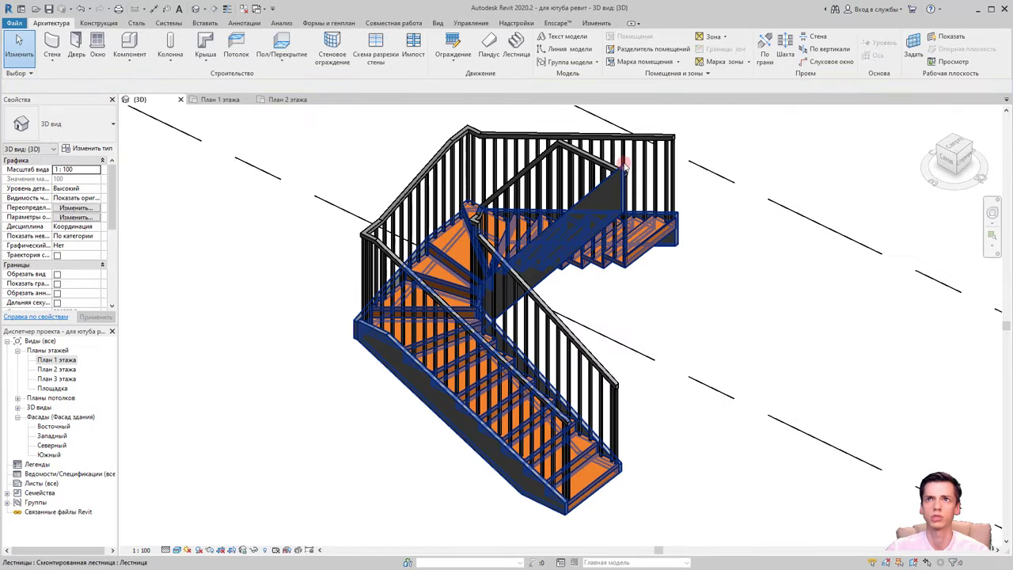
{"action": "left_click", "coordinate": [620, 171]}
{"action": "mouse_move", "coordinate": [619, 171]}
{"action": "middle_mouse_down", "text": "shift"}
{"action": "mouse_move", "coordinate": [460, 296]}
{"action": "mouse_move", "coordinate": [356, 203]}
{"action": "mouse_move", "coordinate": [570, 388]}
{"action": "mouse_move", "coordinate": [625, 412]}
{"action": "mouse_move", "coordinate": [674, 409]}
{"action": "mouse_move", "coordinate": [584, 370]}
{"action": "middle_mouse_up", "text": "shift"}
Switch both supports to Косоур (откр.) with side offsets of 10
{"action": "scroll", "coordinate": [583, 396], "scroll_direction": "up", "scroll_amount": 3}
{"action": "scroll", "coordinate": [590, 415], "scroll_direction": "up", "scroll_amount": 2}
{"action": "scroll", "coordinate": [583, 370], "scroll_direction": "down", "scroll_amount": 5}
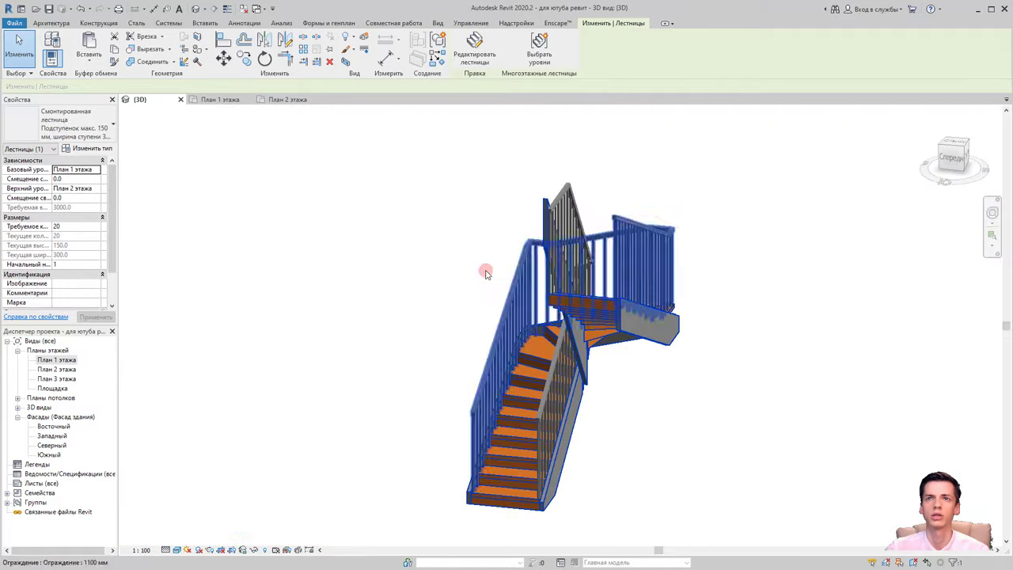
{"action": "left_click", "coordinate": [102, 150]}
{"action": "key", "text": "Escape"}
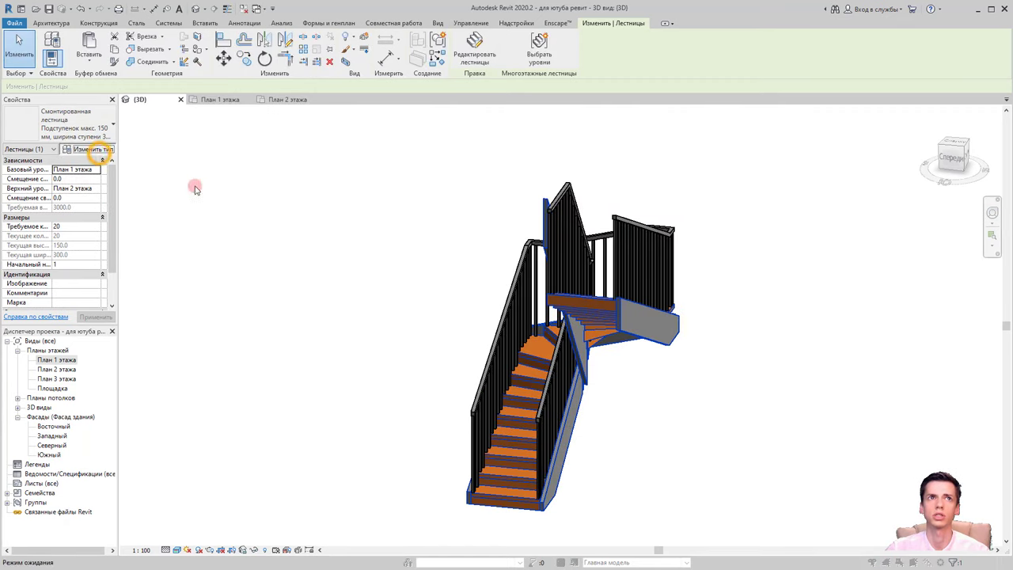
{"action": "left_click", "coordinate": [646, 346]}
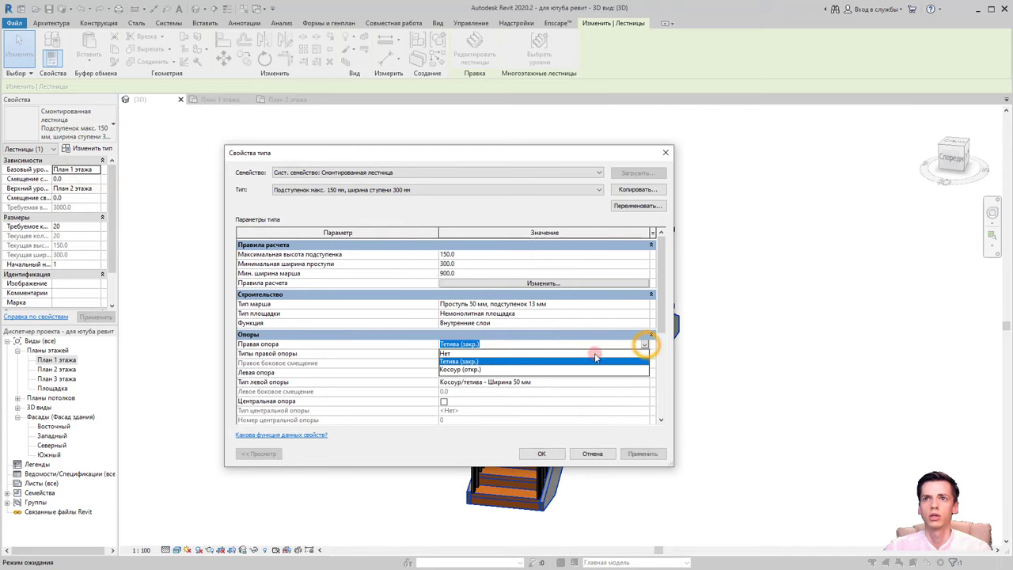
{"action": "left_click", "coordinate": [459, 371]}
{"action": "left_click", "coordinate": [644, 372]}
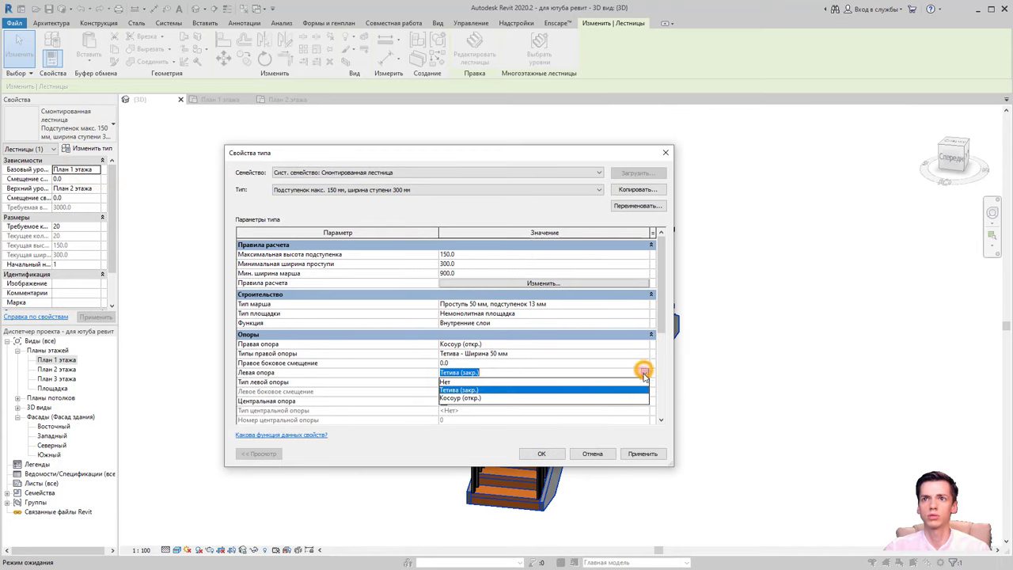
{"action": "left_click", "coordinate": [489, 397]}
{"action": "type", "text": "10"}
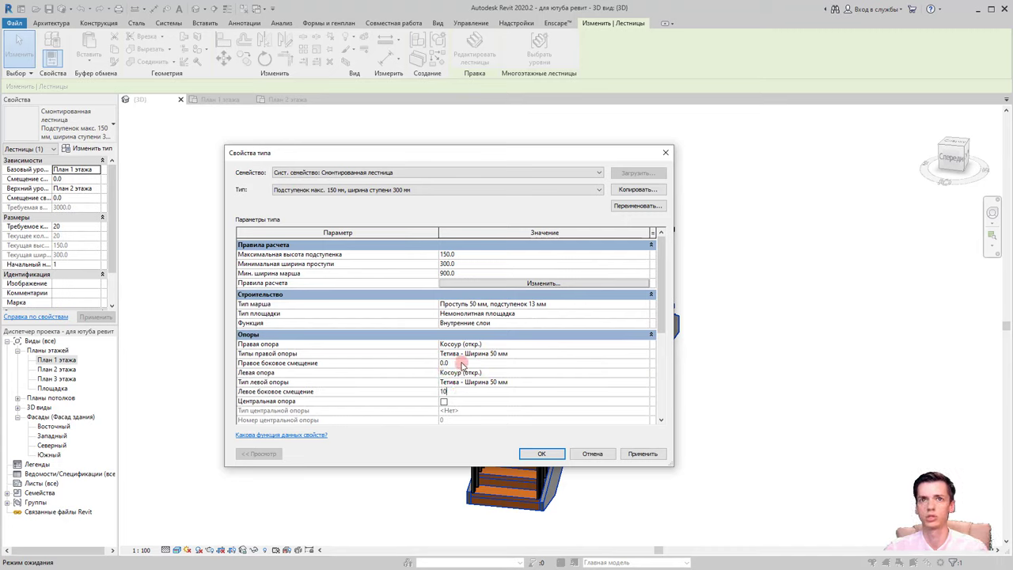
{"action": "left_click", "coordinate": [543, 455]}
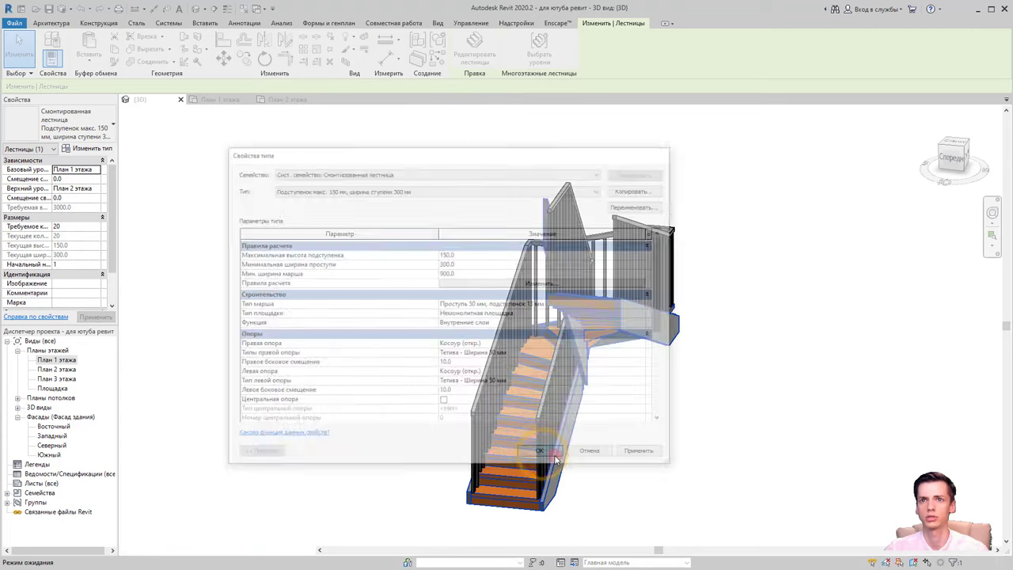
{"action": "mouse_move", "coordinate": [595, 425]}
{"action": "middle_mouse_down", "text": "shift"}
{"action": "mouse_move", "coordinate": [691, 449]}
{"action": "mouse_move", "coordinate": [619, 323]}
{"action": "middle_mouse_up", "text": "shift"}
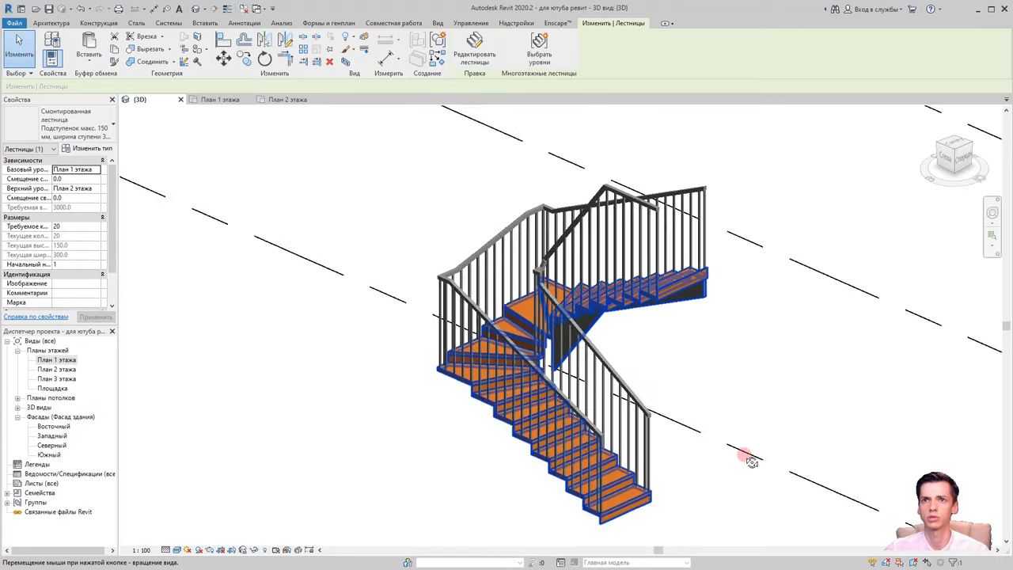
Re-enter stair editing and select the winder run in План 1 этажа
{"action": "scroll", "coordinate": [619, 324], "scroll_direction": "up", "scroll_amount": 3}
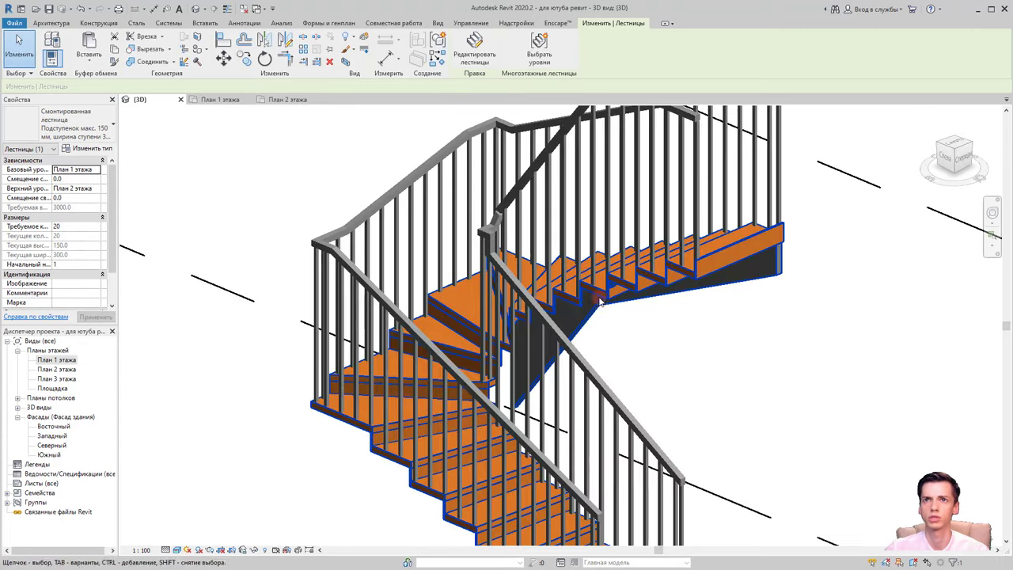
{"action": "left_click", "coordinate": [475, 49]}
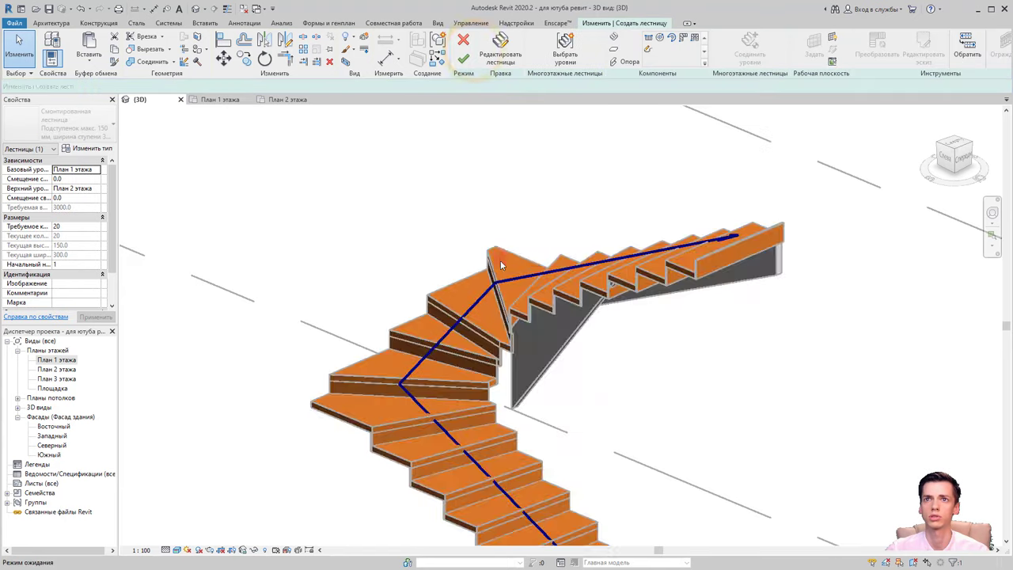
{"action": "scroll", "coordinate": [543, 340], "scroll_direction": "down", "scroll_amount": 2}
{"action": "double_click", "coordinate": [57, 360]}
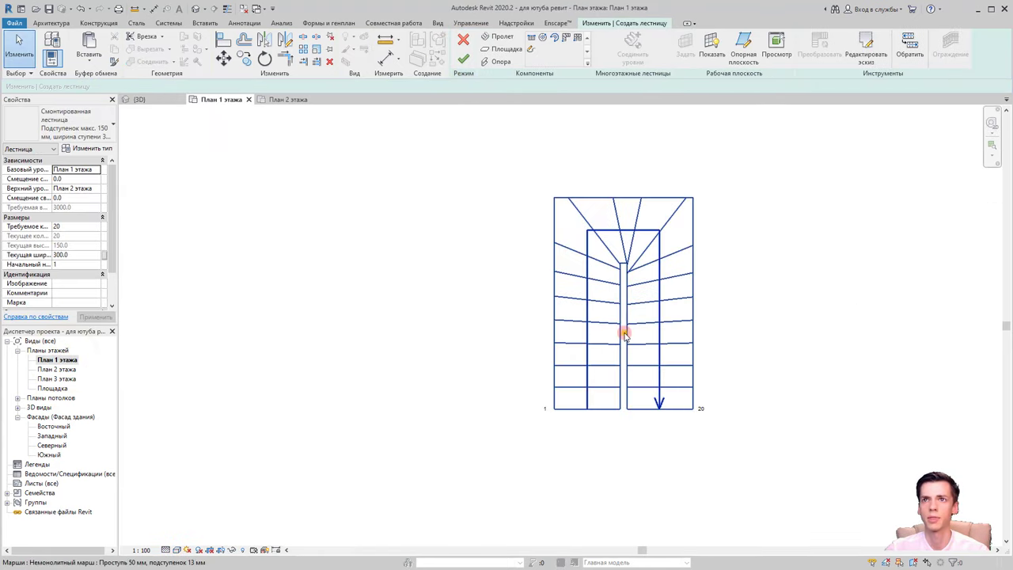
{"action": "left_click", "coordinate": [622, 337]}
{"action": "scroll", "coordinate": [637, 277], "scroll_direction": "up", "scroll_amount": 4}
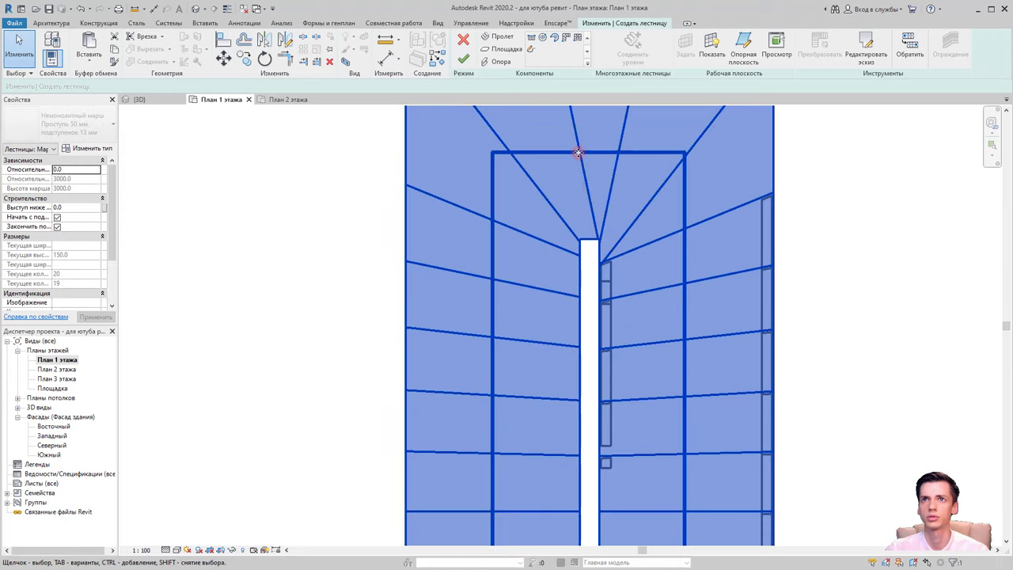
Reopen the run sketch and snap the upper winder riser ends to the landing edge
{"action": "left_click", "coordinate": [863, 48]}
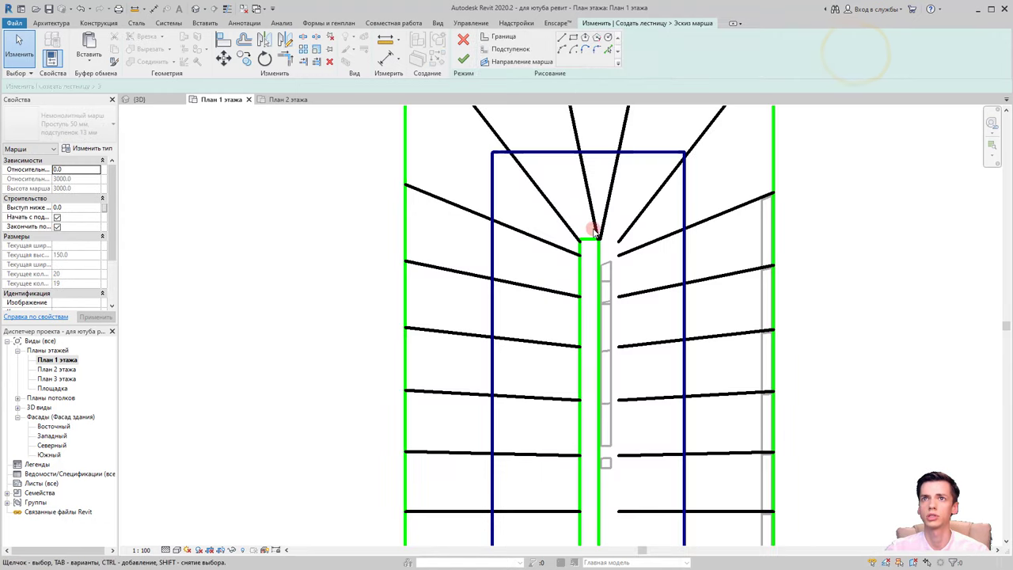
{"action": "mouse_move", "coordinate": [590, 229]}
{"action": "left_mouse_down"}
{"action": "mouse_move", "coordinate": [596, 244]}
{"action": "mouse_move", "coordinate": [580, 239]}
{"action": "left_mouse_up"}
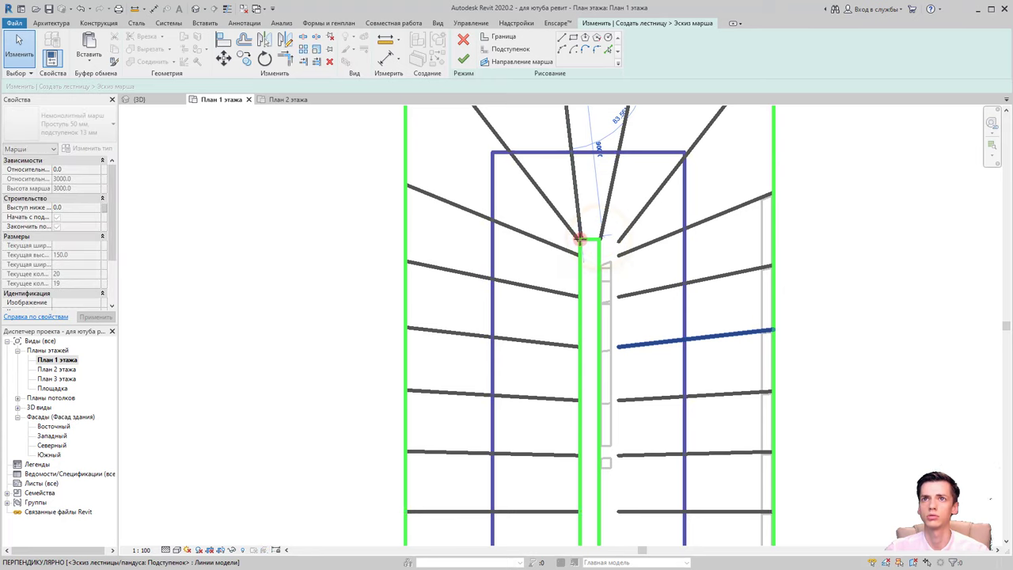
{"action": "left_click", "coordinate": [624, 233]}
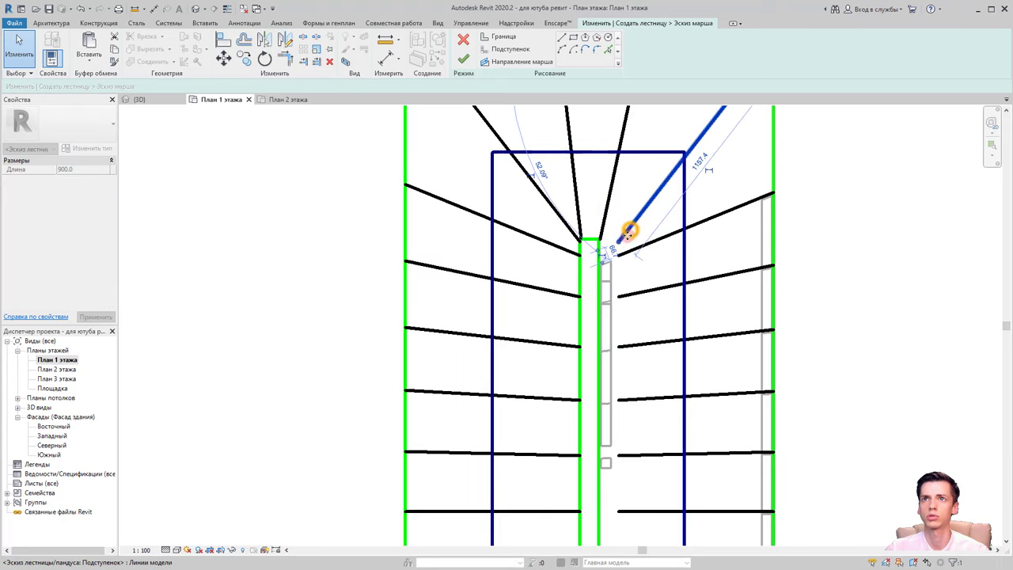
{"action": "left_click_drag", "start_coordinate": [619, 242], "coordinate": [600, 243]}
{"action": "left_click", "coordinate": [623, 253]}
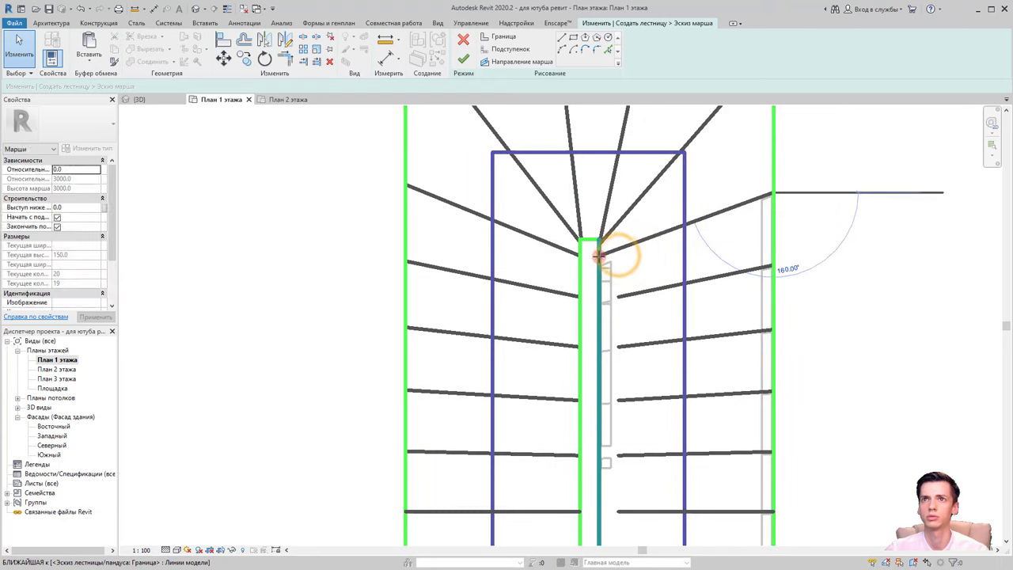
{"action": "left_click", "coordinate": [627, 295]}
{"action": "left_click_drag", "start_coordinate": [620, 297], "coordinate": [600, 292]}
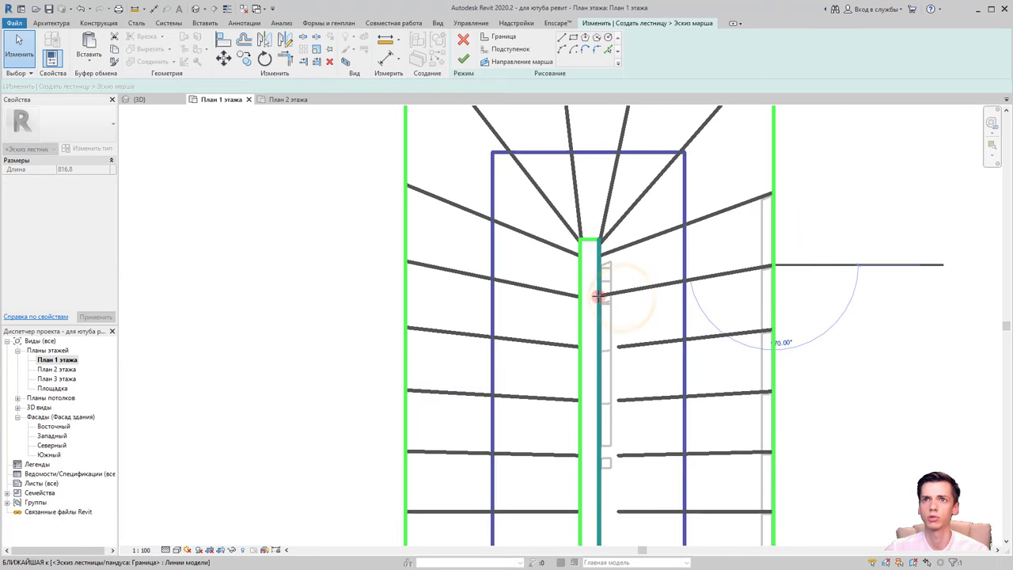
Attach the lower-right risers' ends to the landing edge and the green boundary
{"action": "left_click", "coordinate": [626, 341]}
{"action": "left_click_drag", "start_coordinate": [618, 346], "coordinate": [611, 349]}
{"action": "mouse_move", "coordinate": [610, 344]}
{"action": "middle_mouse_down"}
{"action": "mouse_move", "coordinate": [630, 327]}
{"action": "mouse_move", "coordinate": [615, 323]}
{"action": "middle_mouse_up"}
{"action": "left_click_drag", "start_coordinate": [615, 324], "coordinate": [582, 330]}
{"action": "middle_click_drag", "start_coordinate": [597, 373], "coordinate": [610, 328]}
{"action": "left_click", "coordinate": [606, 319]}
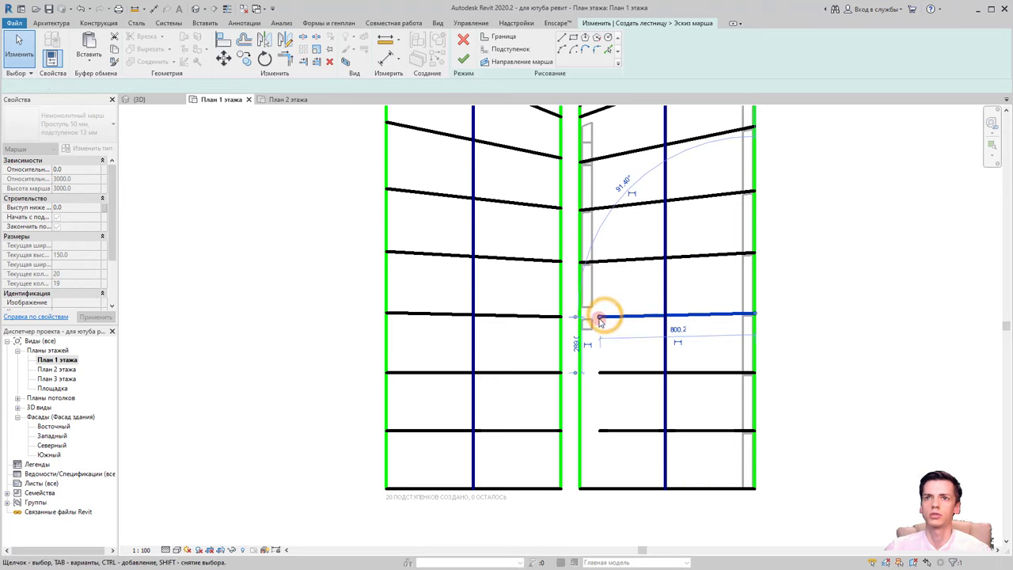
{"action": "left_click_drag", "start_coordinate": [600, 320], "coordinate": [580, 318]}
Extend the bottom risers to the green boundary and crossing-select the whole right flight
{"action": "left_click", "coordinate": [604, 372]}
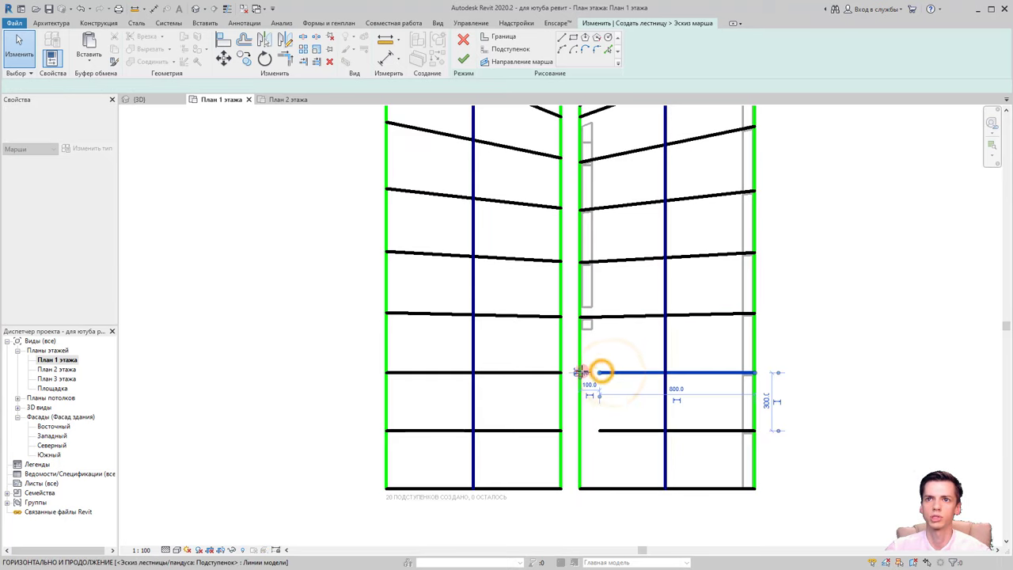
{"action": "left_click_drag", "start_coordinate": [580, 373], "coordinate": [580, 373]}
{"action": "left_click", "coordinate": [617, 430]}
{"action": "left_click_drag", "start_coordinate": [600, 431], "coordinate": [578, 430]}
{"action": "scroll", "coordinate": [641, 429], "scroll_direction": "down", "scroll_amount": 3}
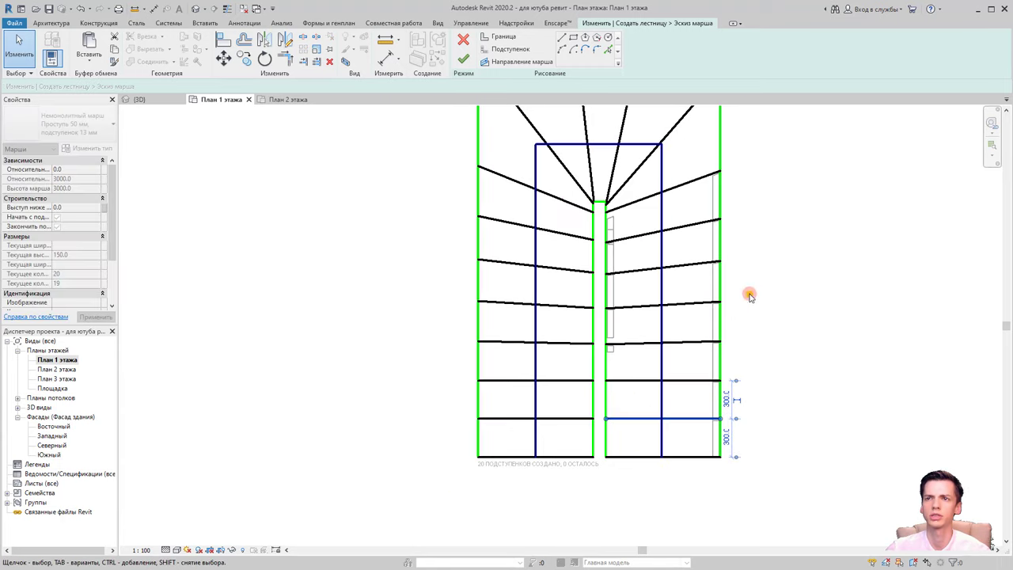
{"action": "scroll", "coordinate": [608, 342], "scroll_direction": "down", "scroll_amount": 2}
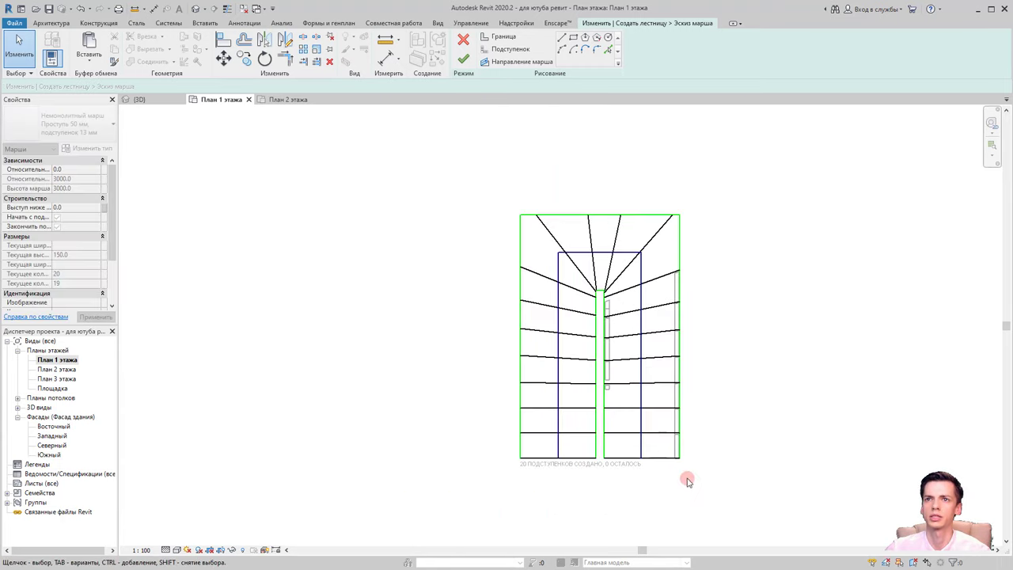
{"action": "left_click_drag", "start_coordinate": [690, 478], "coordinate": [602, 207]}
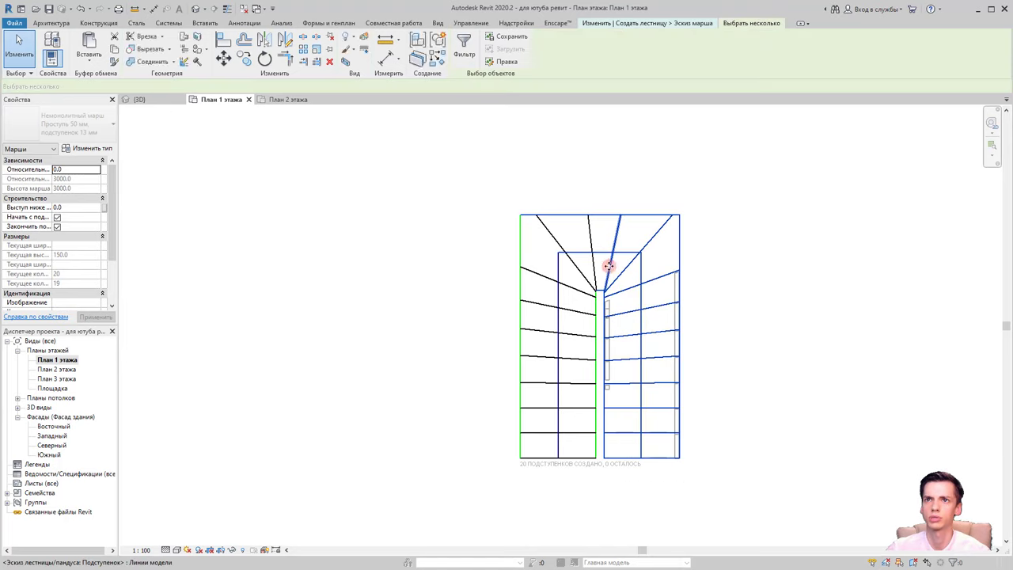
Move the selected right flight by 20 so it lines up with the stair
{"action": "left_click", "coordinate": [227, 57]}
{"action": "left_click", "coordinate": [601, 149]}
{"action": "type", "text": "20"}
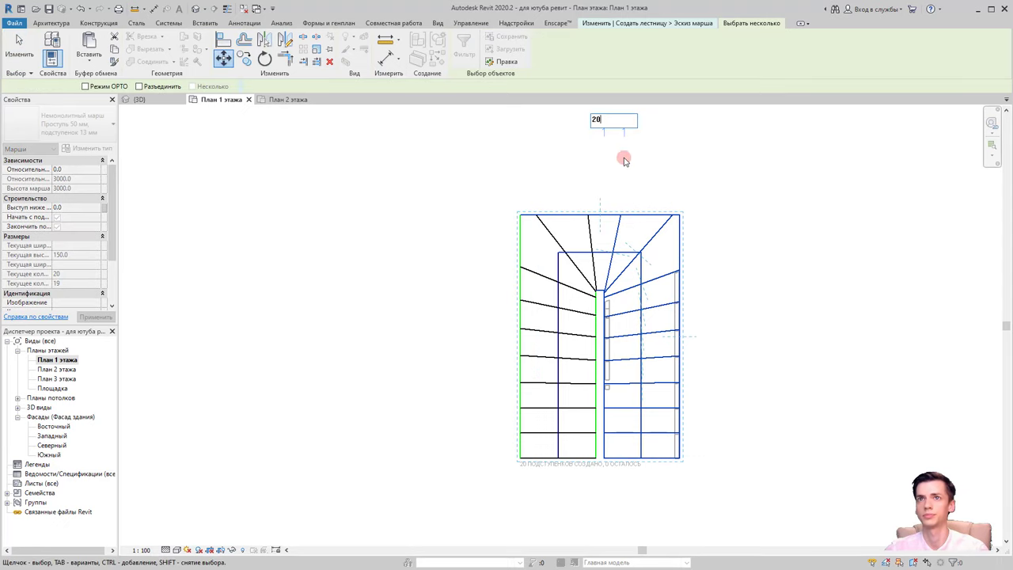
{"action": "key", "text": "Return"}
{"action": "scroll", "coordinate": [606, 230], "scroll_direction": "up", "scroll_amount": 3}
{"action": "scroll", "coordinate": [609, 301], "scroll_direction": "up", "scroll_amount": 2}
{"action": "key", "text": "Escape"}
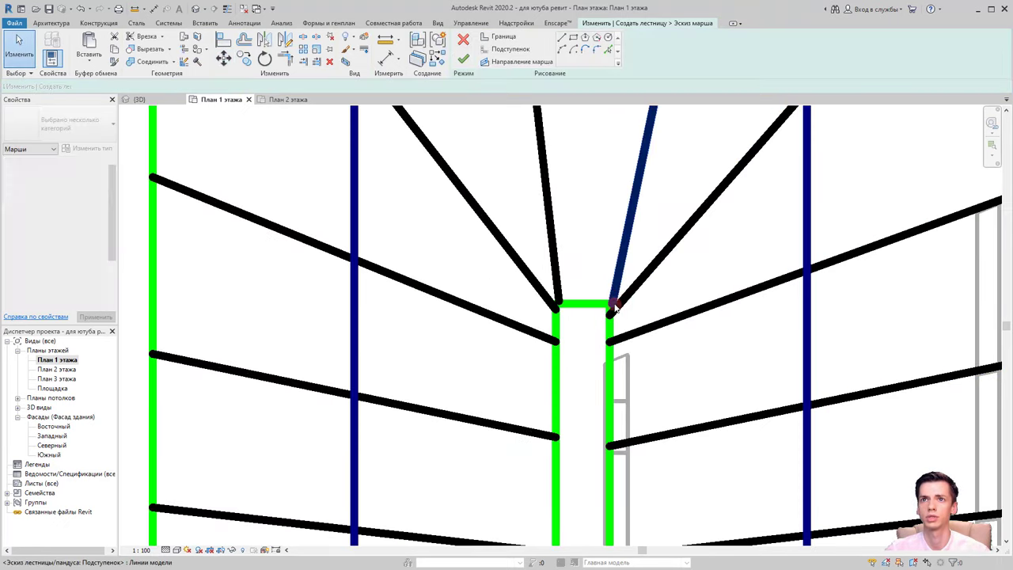
Measure the distance across the stair, then finish the run sketch
{"action": "left_click", "coordinate": [614, 309]}
{"action": "scroll", "coordinate": [584, 298], "scroll_direction": "down", "scroll_amount": 4}
{"action": "scroll", "coordinate": [549, 285], "scroll_direction": "down", "scroll_amount": 2}
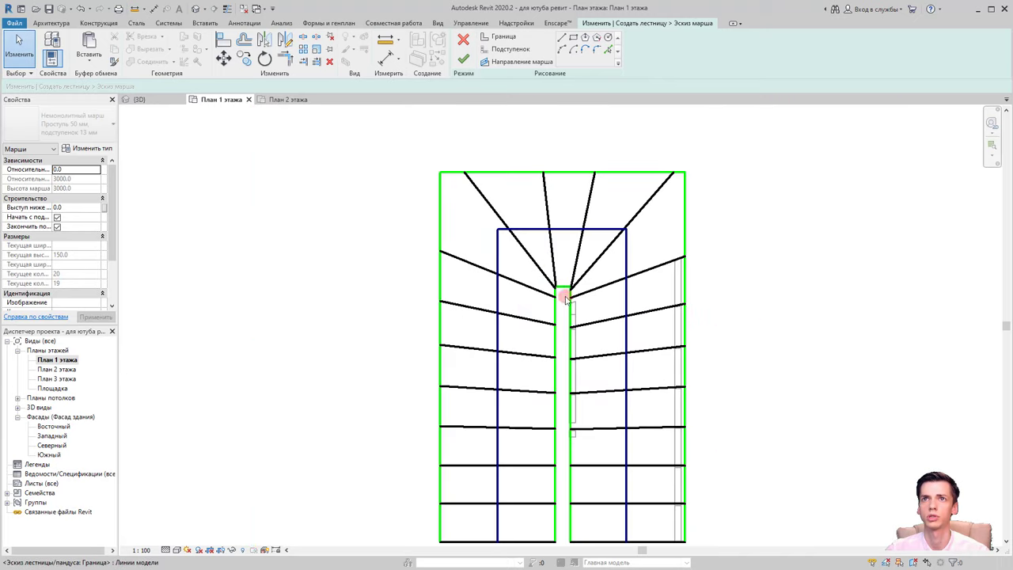
{"action": "middle_click_drag", "start_coordinate": [575, 342], "coordinate": [578, 305]}
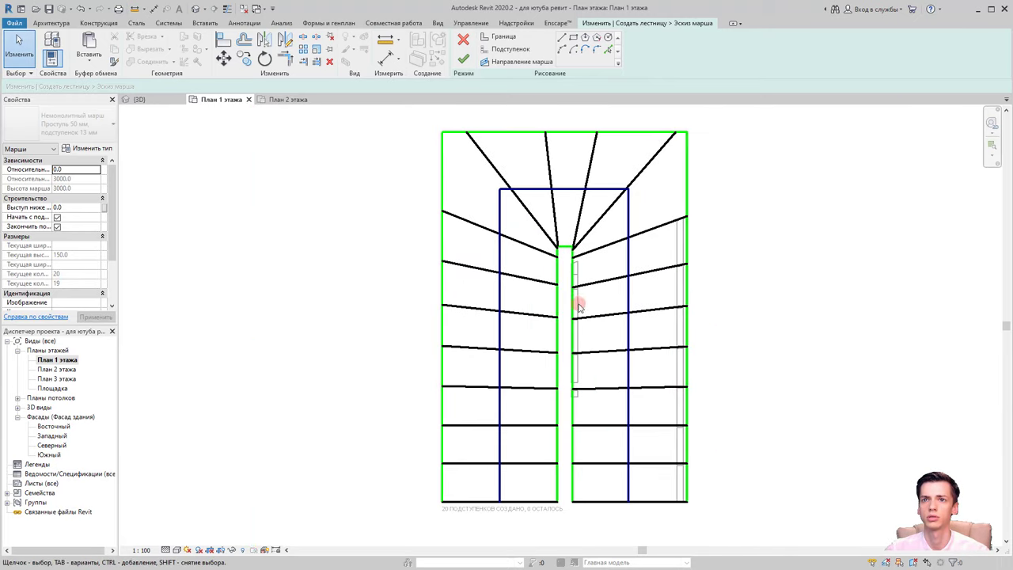
{"action": "left_click", "coordinate": [574, 334]}
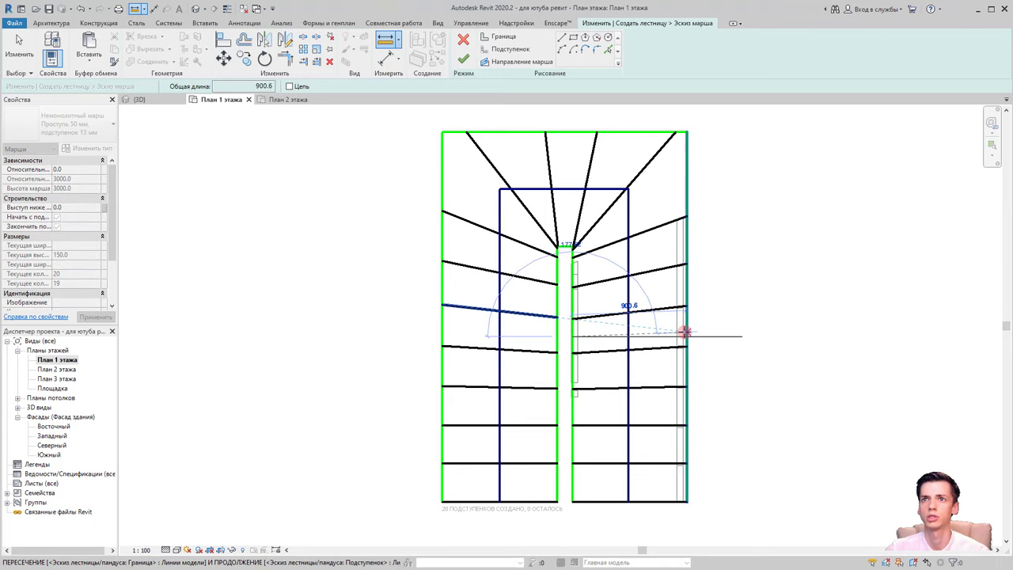
{"action": "key", "text": "Escape"}
{"action": "left_click", "coordinate": [461, 59]}
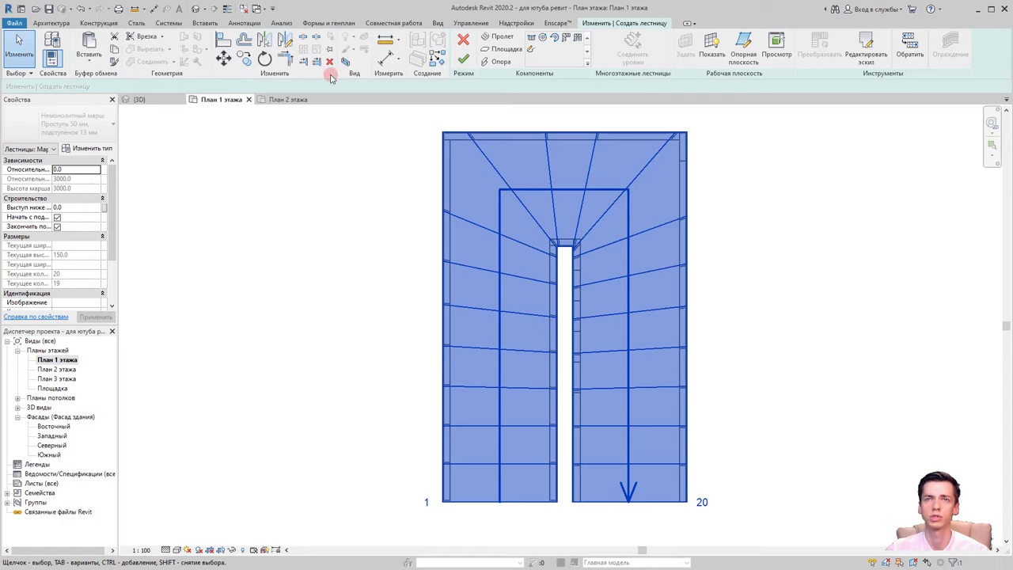
Orbit around the finished winder stair in the {3D} view, then return to План 1 этажа
{"action": "left_click", "coordinate": [196, 9]}
{"action": "mouse_move", "coordinate": [452, 287]}
{"action": "middle_mouse_down", "text": "shift"}
{"action": "mouse_move", "coordinate": [305, 311]}
{"action": "mouse_move", "coordinate": [619, 266]}
{"action": "middle_mouse_up", "text": "shift"}
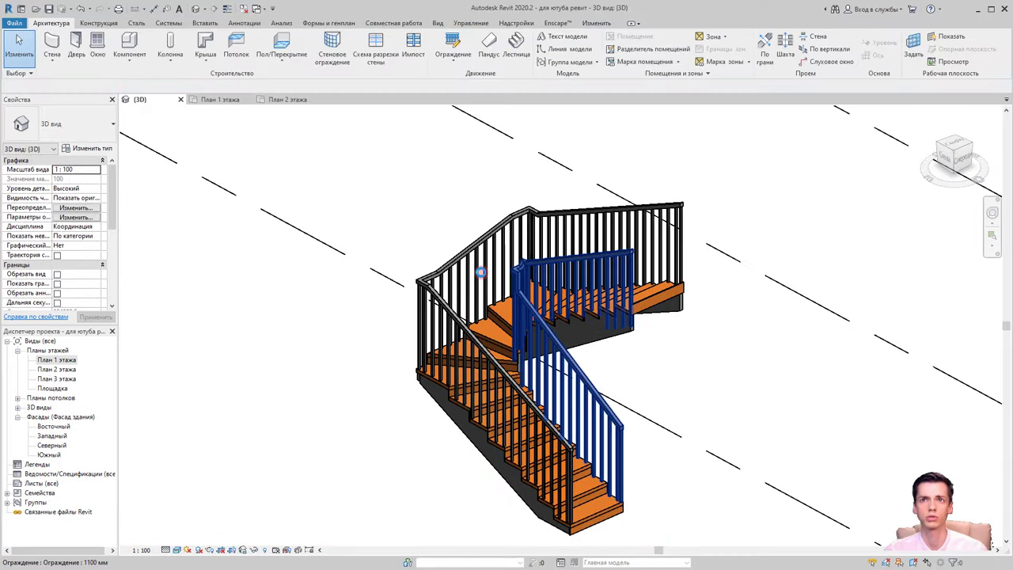
{"action": "mouse_move", "coordinate": [633, 372]}
{"action": "middle_mouse_down", "text": "shift"}
{"action": "mouse_move", "coordinate": [615, 380]}
{"action": "mouse_move", "coordinate": [514, 356]}
{"action": "middle_mouse_up", "text": "shift"}
{"action": "scroll", "coordinate": [515, 356], "scroll_direction": "up", "scroll_amount": 5}
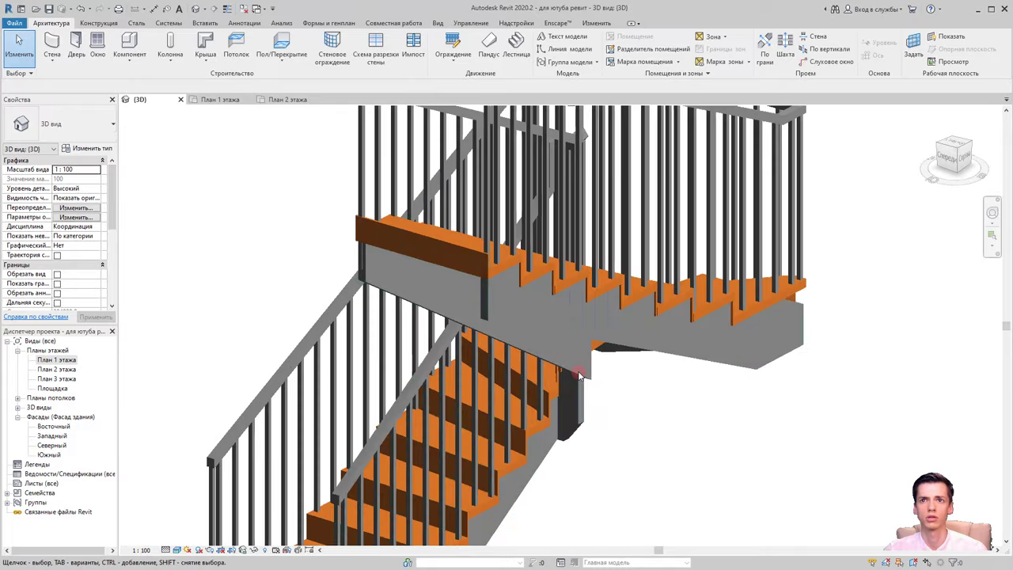
{"action": "middle_click_drag", "start_coordinate": [583, 414], "coordinate": [601, 423], "text": "shift"}
{"action": "scroll", "coordinate": [601, 423], "scroll_direction": "down", "scroll_amount": 5}
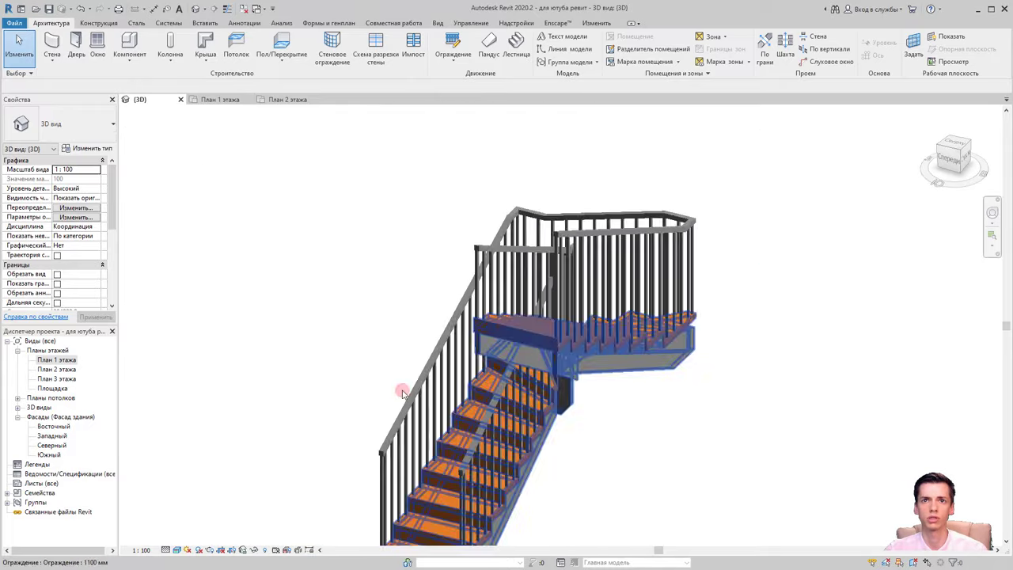
{"action": "double_click", "coordinate": [57, 359]}
{"action": "scroll", "coordinate": [294, 378], "scroll_direction": "down", "scroll_amount": 3}
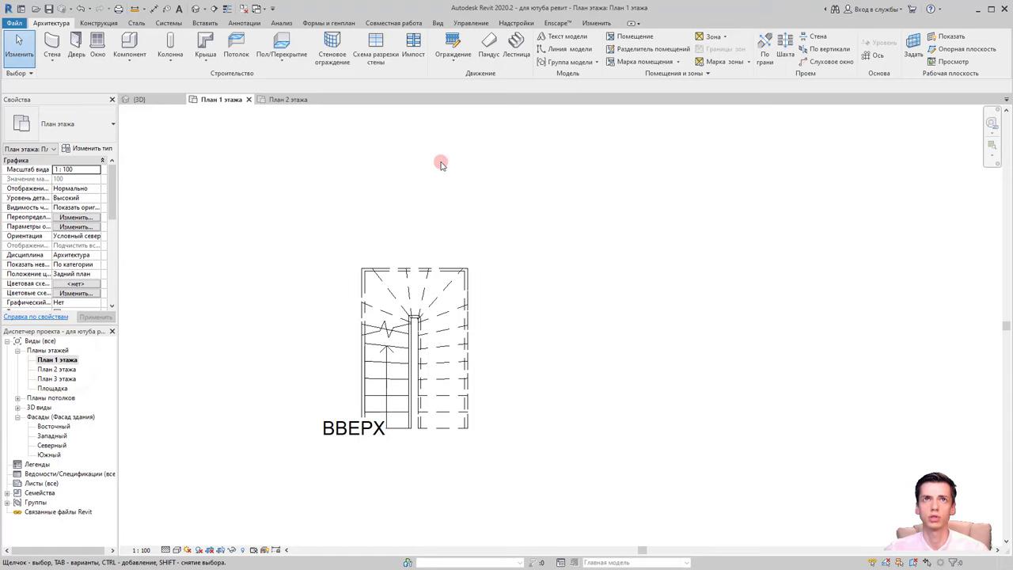
{"action": "scroll", "coordinate": [396, 267], "scroll_direction": "down", "scroll_amount": 2}
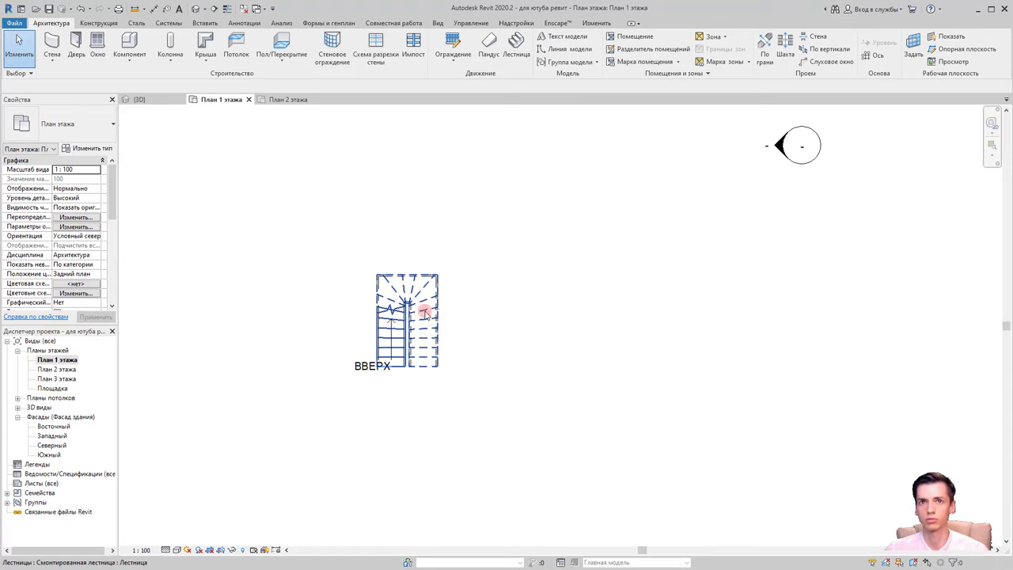
{"action": "scroll", "coordinate": [435, 340], "scroll_direction": "up", "scroll_amount": 2}
{"action": "left_click", "coordinate": [417, 339]}
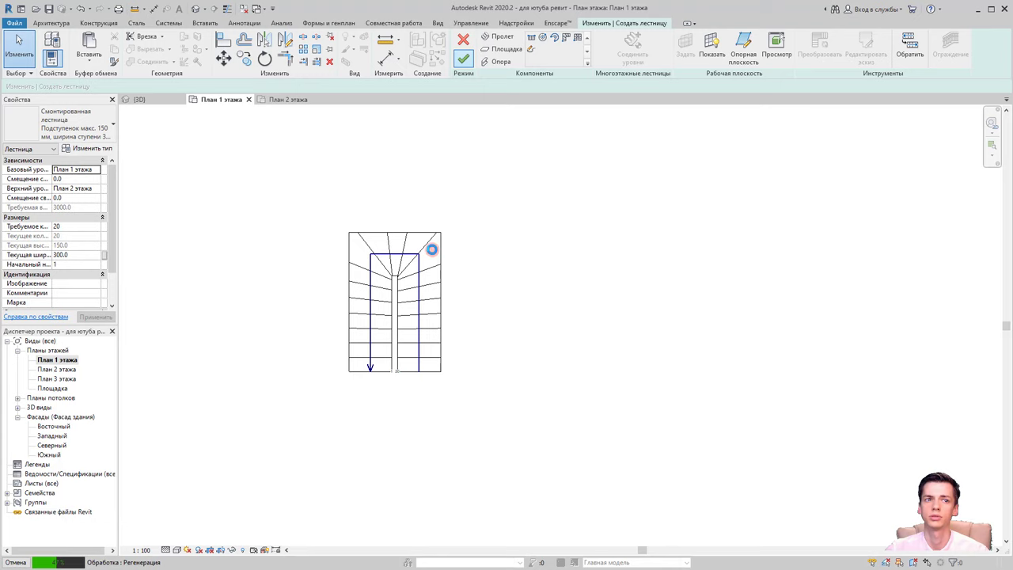
Window-select the whole winder stair and rotate it sideways
{"action": "left_click_drag", "start_coordinate": [409, 301], "coordinate": [503, 404]}
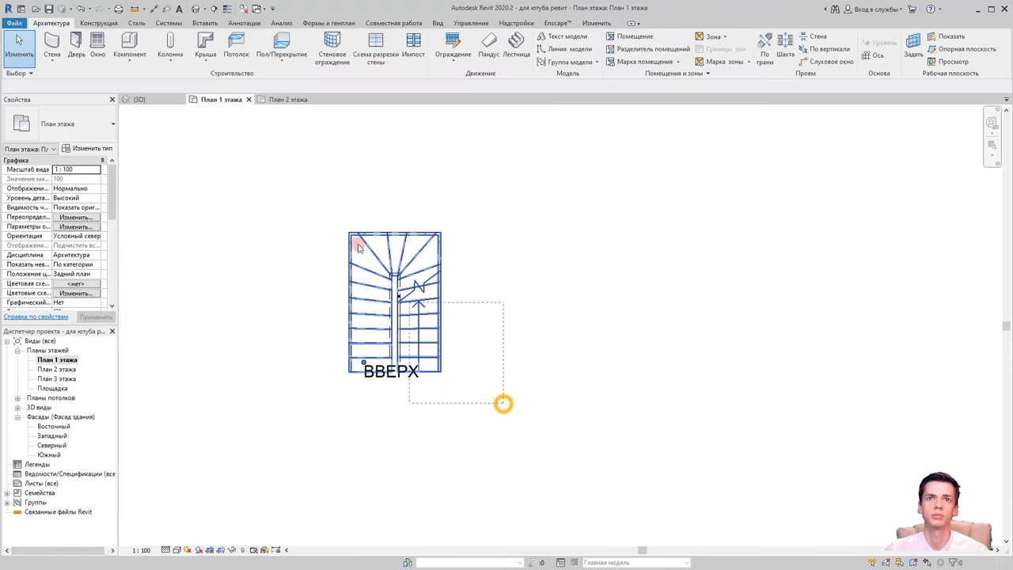
{"action": "scroll", "coordinate": [296, 298], "scroll_direction": "down", "scroll_amount": 1}
{"action": "middle_click_drag", "start_coordinate": [296, 298], "coordinate": [565, 299]}
{"action": "scroll", "coordinate": [538, 297], "scroll_direction": "down", "scroll_amount": 4}
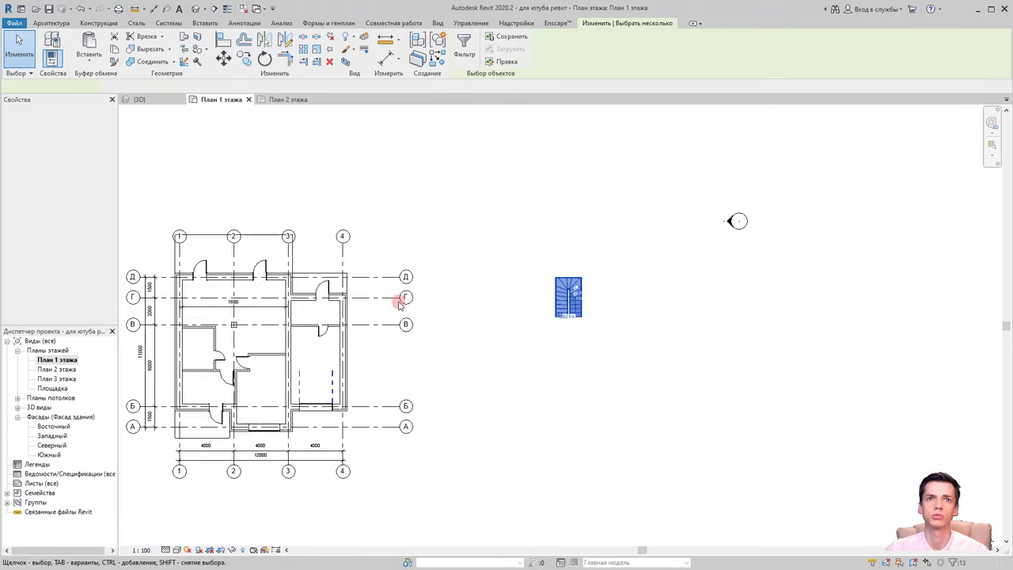
{"action": "left_click", "coordinate": [264, 61]}
{"action": "scroll", "coordinate": [599, 235], "scroll_direction": "up", "scroll_amount": 2}
{"action": "left_click", "coordinate": [576, 206]}
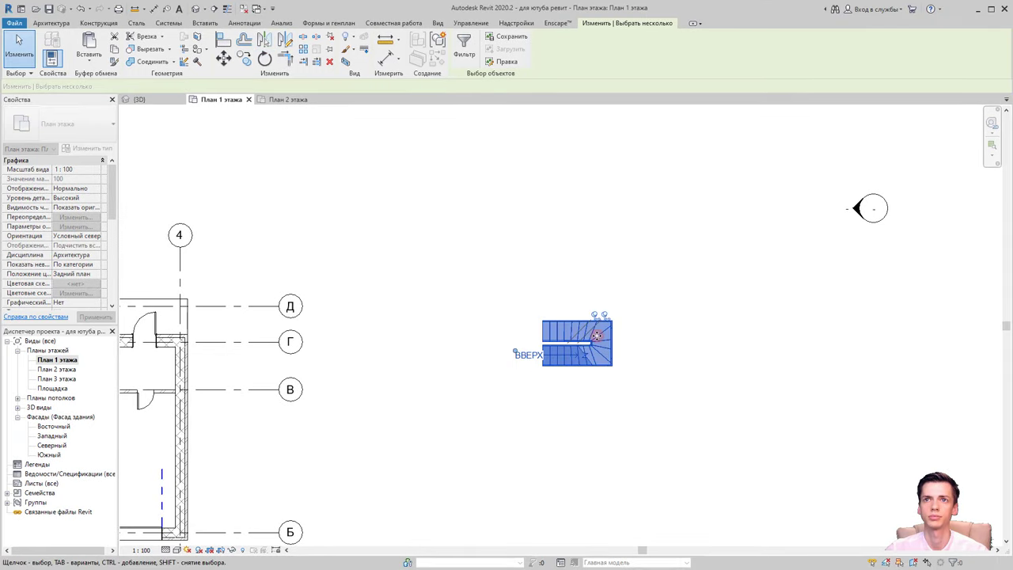
Move the stair from its corner to the interior wall corner, then deselect it
{"action": "left_click", "coordinate": [224, 57]}
{"action": "scroll", "coordinate": [610, 362], "scroll_direction": "up", "scroll_amount": 2}
{"action": "scroll", "coordinate": [635, 380], "scroll_direction": "up", "scroll_amount": 3}
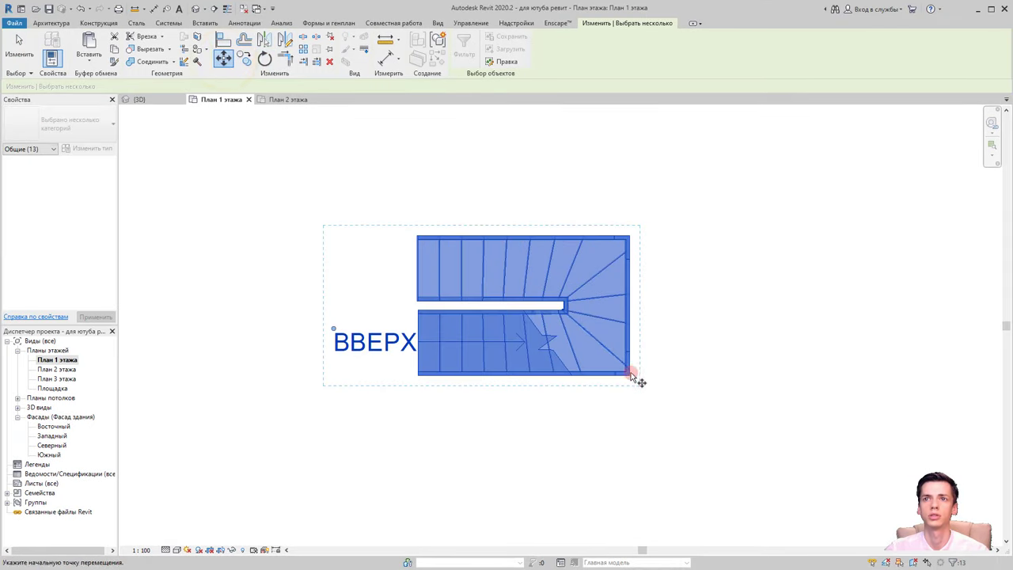
{"action": "scroll", "coordinate": [631, 383], "scroll_direction": "up", "scroll_amount": 2}
{"action": "left_click", "coordinate": [631, 383]}
{"action": "scroll", "coordinate": [628, 380], "scroll_direction": "down", "scroll_amount": 2}
{"action": "scroll", "coordinate": [402, 350], "scroll_direction": "down", "scroll_amount": 1}
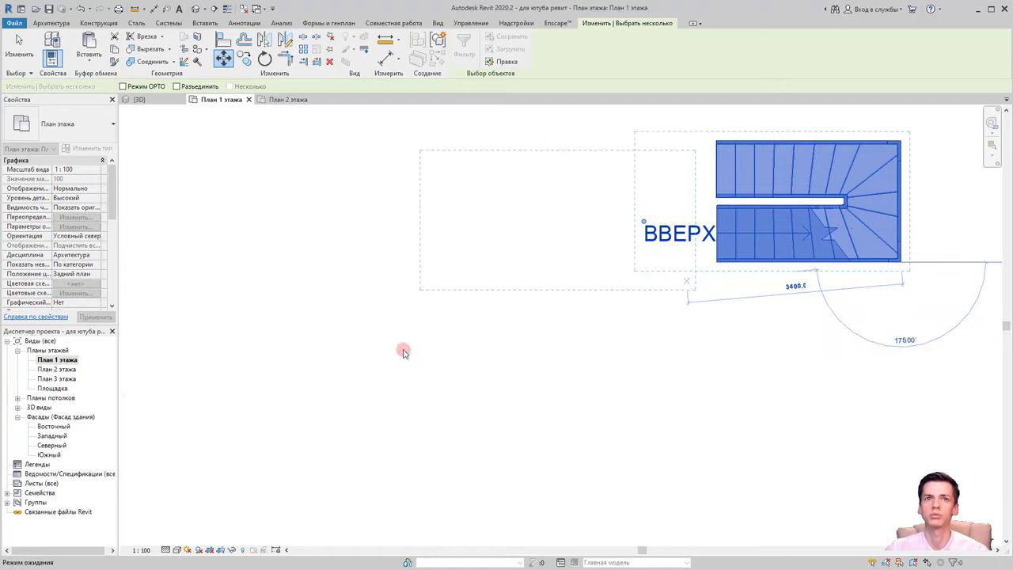
{"action": "scroll", "coordinate": [313, 358], "scroll_direction": "down", "scroll_amount": 3}
{"action": "scroll", "coordinate": [470, 356], "scroll_direction": "down", "scroll_amount": 1}
{"action": "scroll", "coordinate": [355, 357], "scroll_direction": "up", "scroll_amount": 2}
{"action": "scroll", "coordinate": [357, 389], "scroll_direction": "up", "scroll_amount": 3}
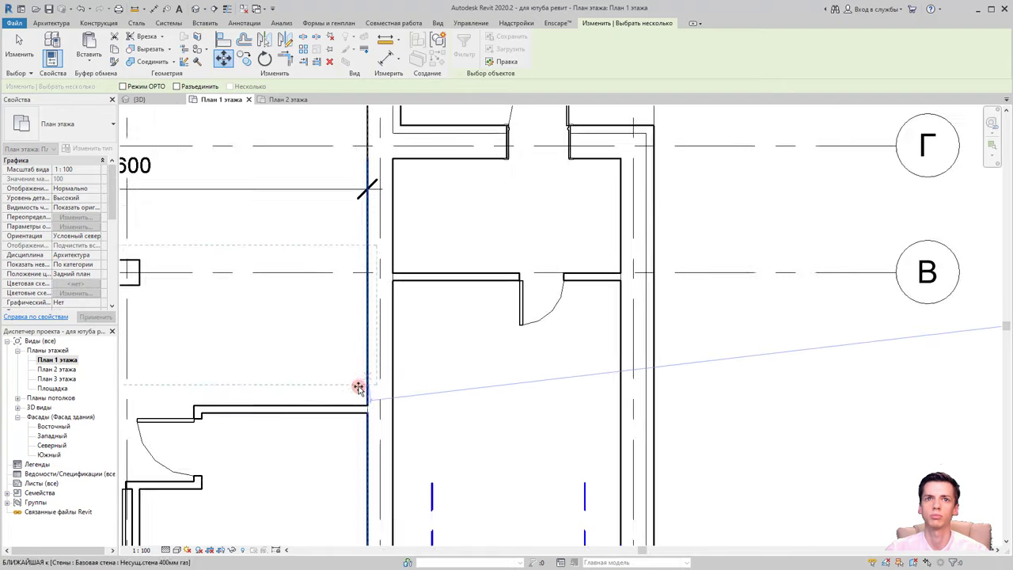
{"action": "scroll", "coordinate": [361, 410], "scroll_direction": "up", "scroll_amount": 2}
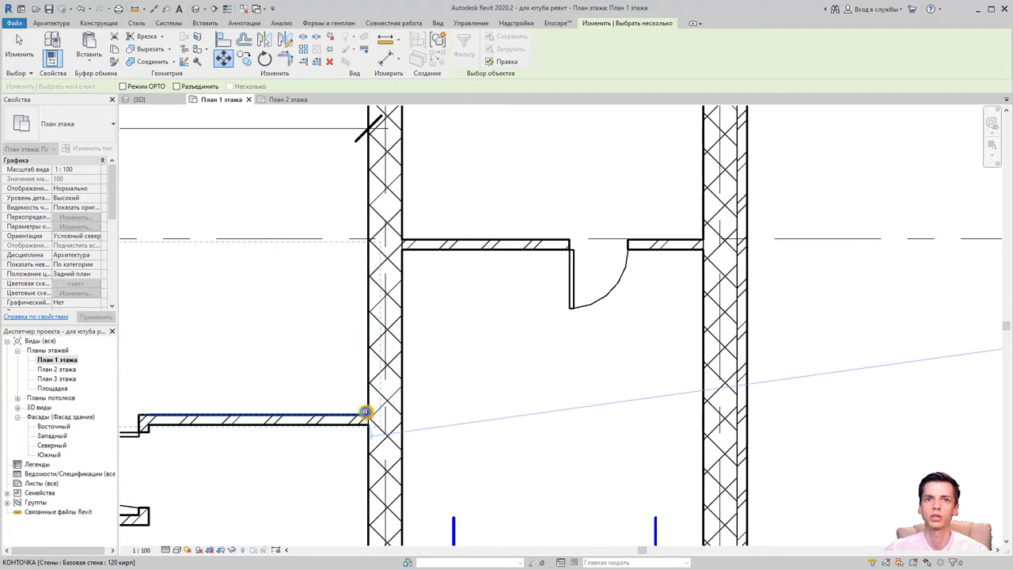
{"action": "left_click", "coordinate": [281, 393]}
{"action": "scroll", "coordinate": [507, 364], "scroll_direction": "down", "scroll_amount": 1}
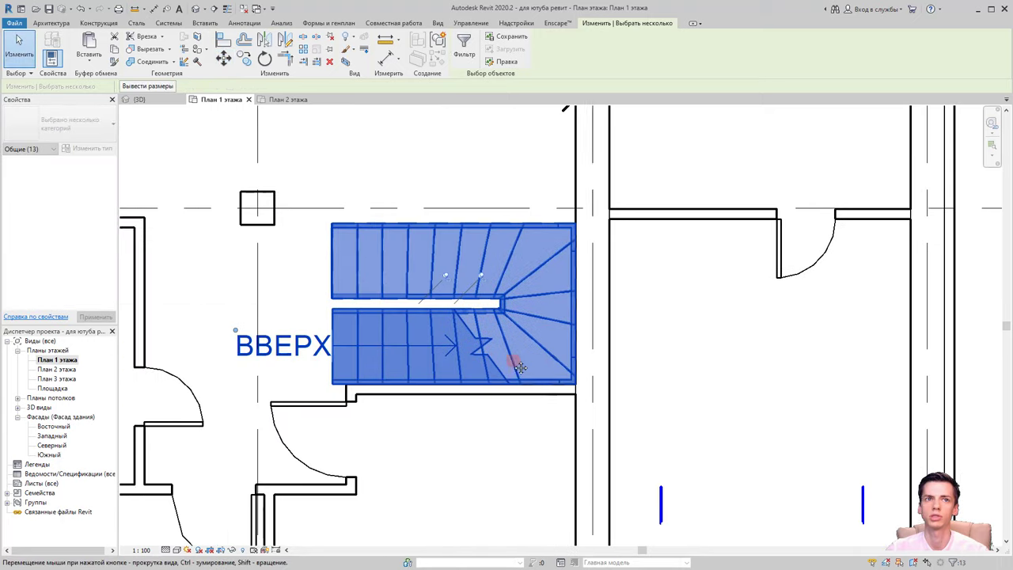
{"action": "scroll", "coordinate": [392, 376], "scroll_direction": "down", "scroll_amount": 2}
{"action": "left_click", "coordinate": [408, 388]}
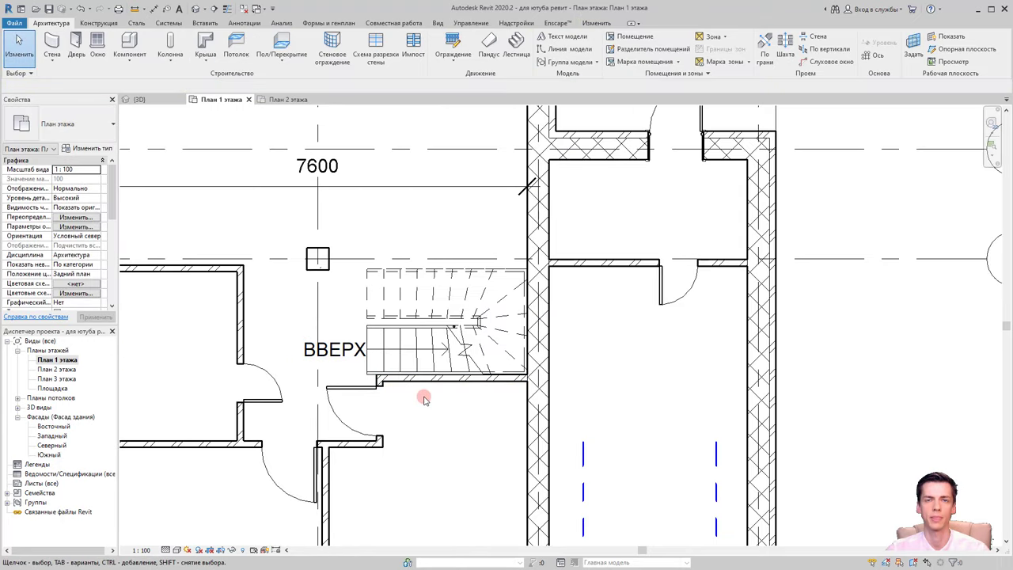
{"action": "scroll", "coordinate": [398, 406], "scroll_direction": "up", "scroll_amount": 1}
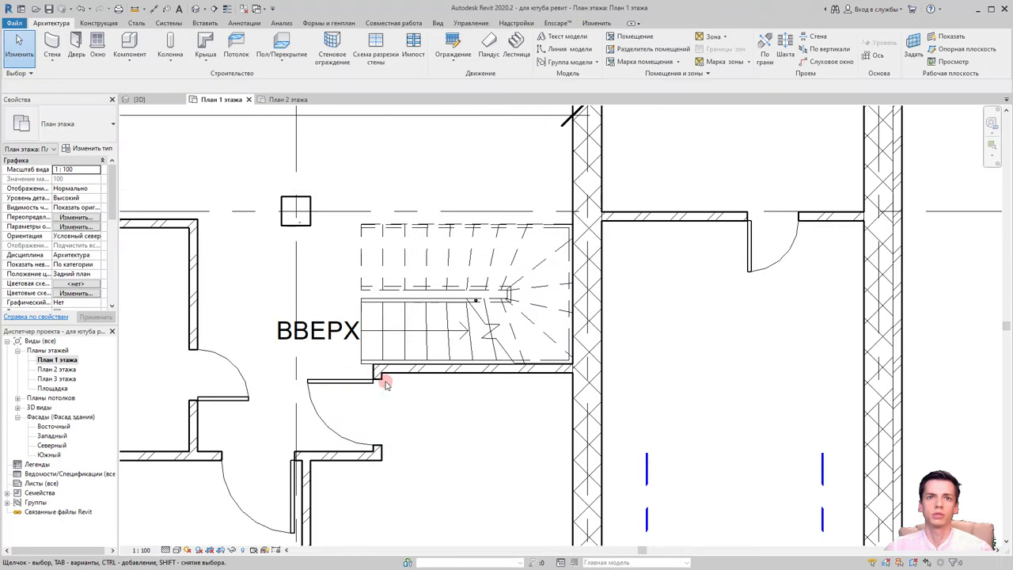
Move the short wall below the stair onto the stair edge
{"action": "left_click", "coordinate": [378, 377]}
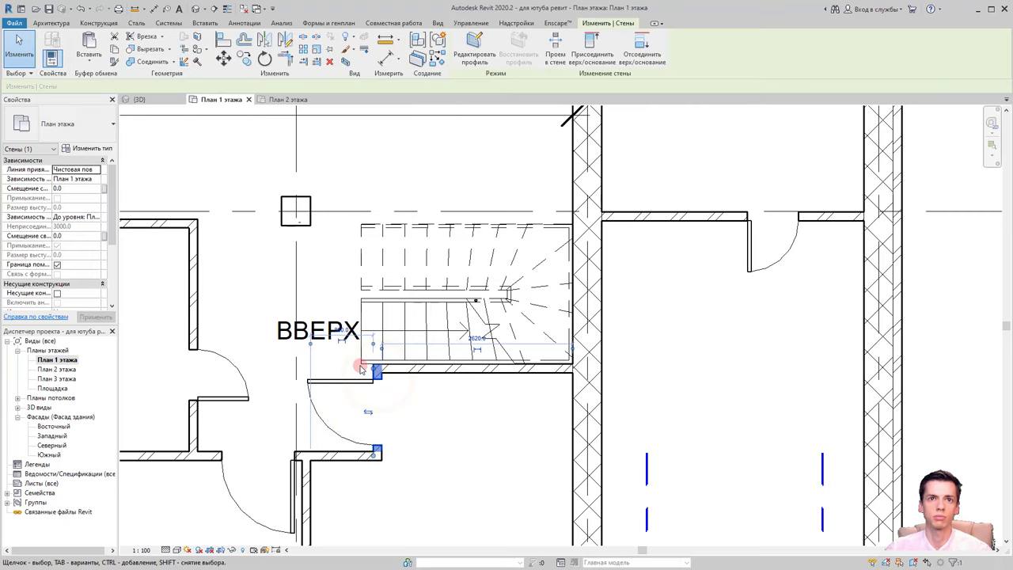
{"action": "left_click", "coordinate": [224, 64]}
{"action": "scroll", "coordinate": [364, 373], "scroll_direction": "up", "scroll_amount": 2}
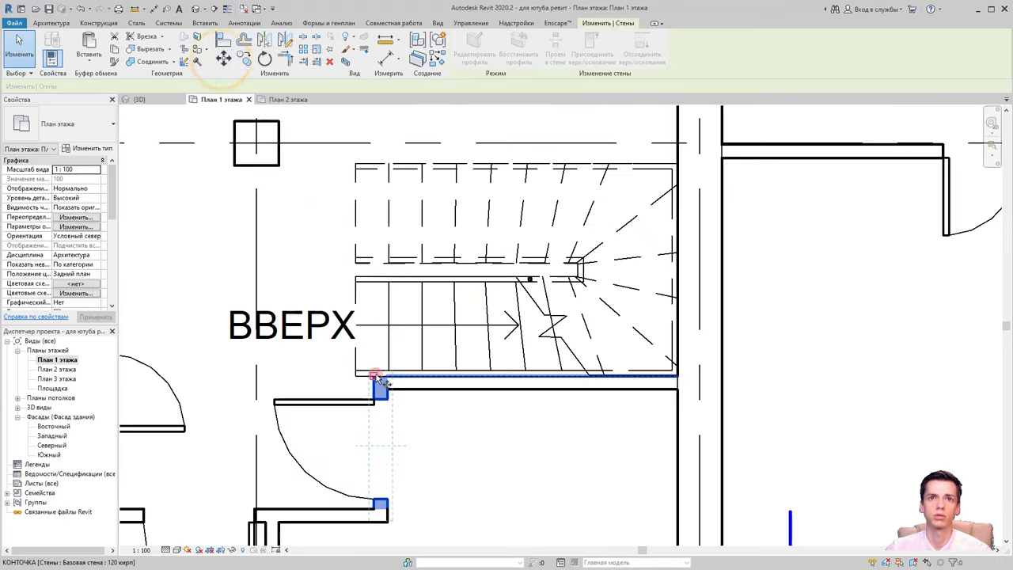
{"action": "scroll", "coordinate": [364, 374], "scroll_direction": "up", "scroll_amount": 1}
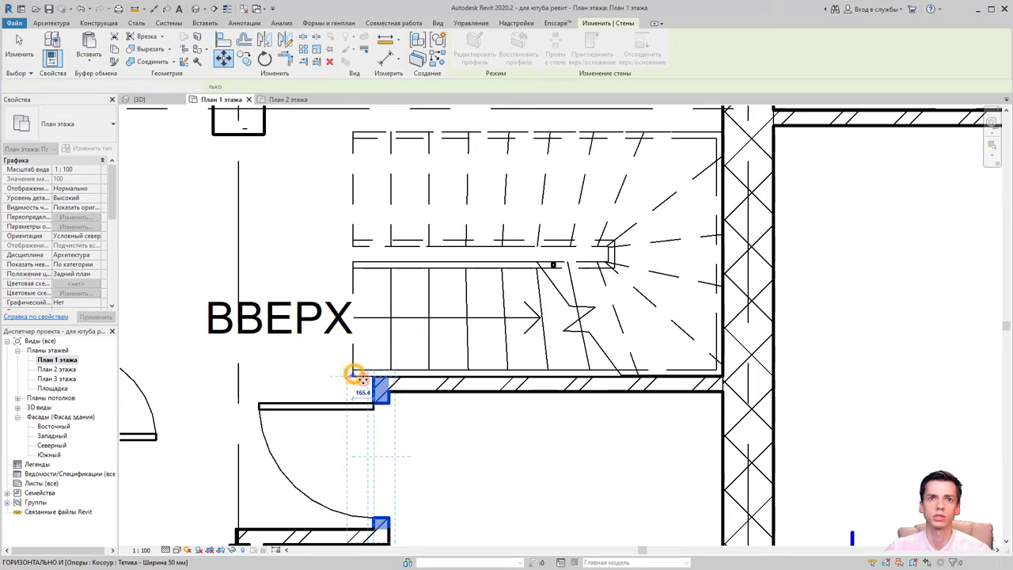
{"action": "left_click", "coordinate": [356, 379]}
{"action": "left_click", "coordinate": [321, 230]}
{"action": "scroll", "coordinate": [305, 234], "scroll_direction": "down", "scroll_amount": 2}
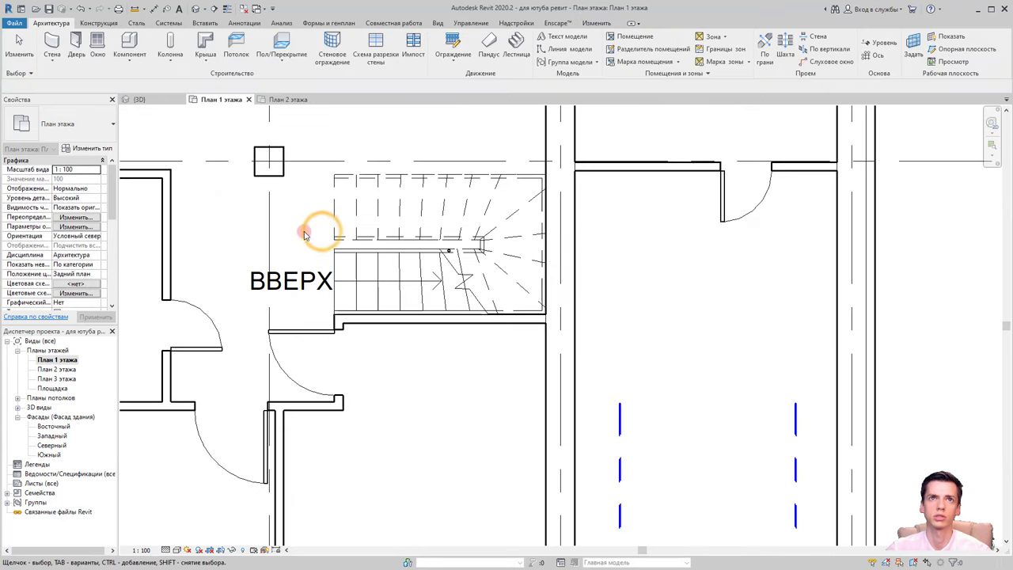
{"action": "scroll", "coordinate": [305, 234], "scroll_direction": "down", "scroll_amount": 2}
{"action": "middle_click_drag", "start_coordinate": [324, 270], "coordinate": [376, 300]}
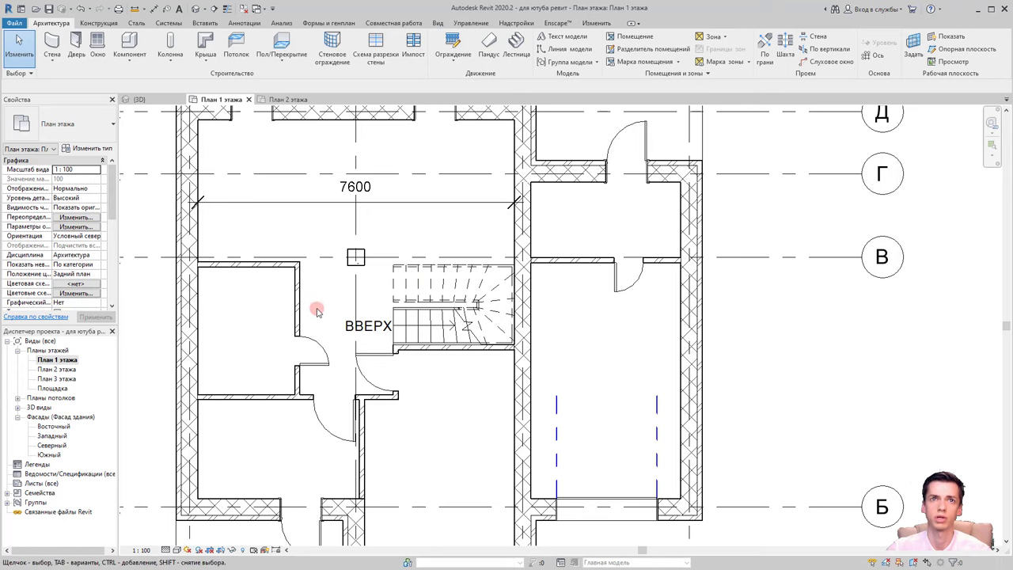
Move grid line В and its 400×400 column 900 up
{"action": "scroll", "coordinate": [320, 310], "scroll_direction": "down", "scroll_amount": 1}
{"action": "middle_click_drag", "start_coordinate": [324, 281], "coordinate": [447, 286]}
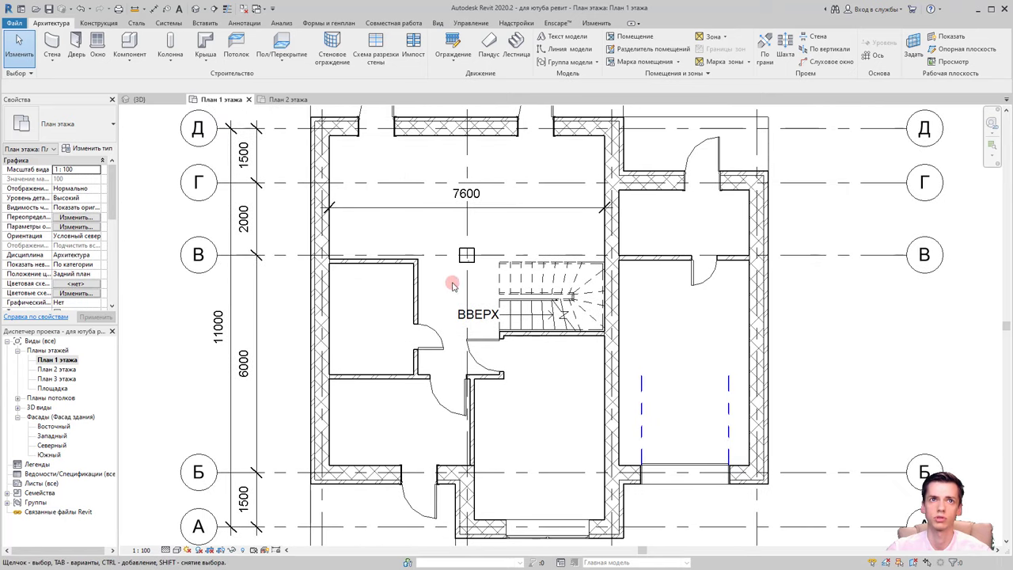
{"action": "left_click", "coordinate": [476, 260]}
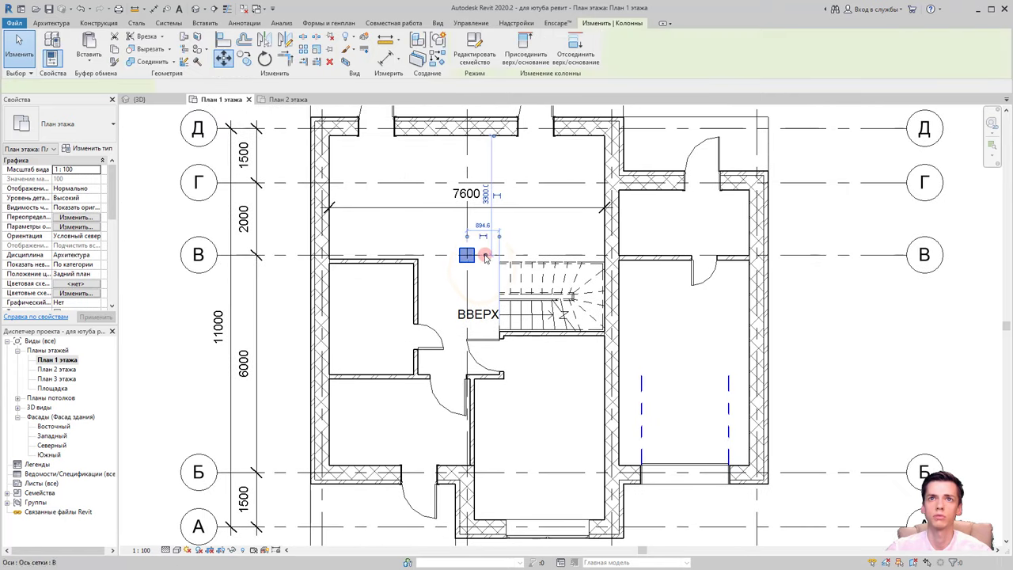
{"action": "left_click", "coordinate": [538, 253]}
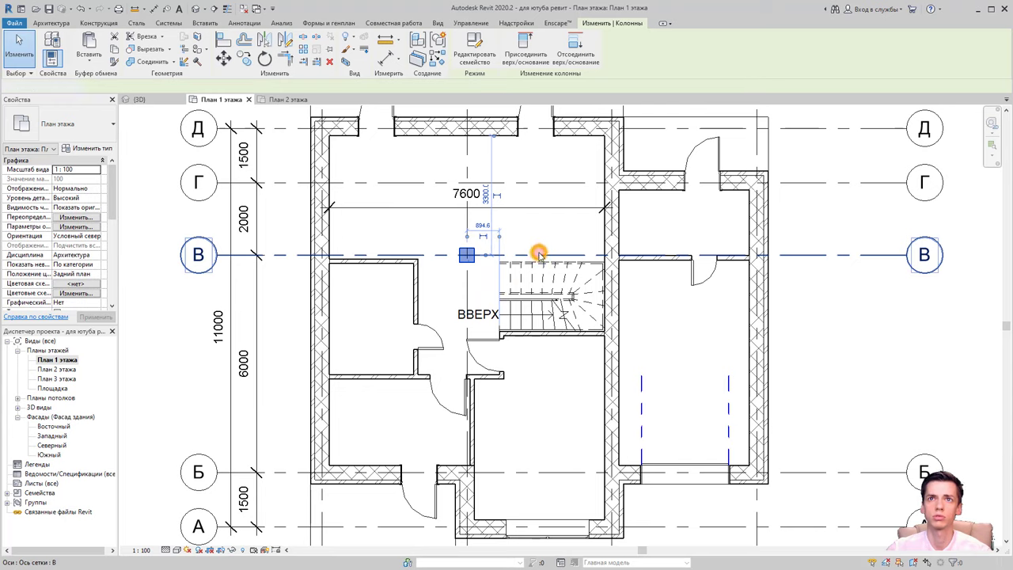
{"action": "left_click", "coordinate": [468, 260], "text": "ctrl"}
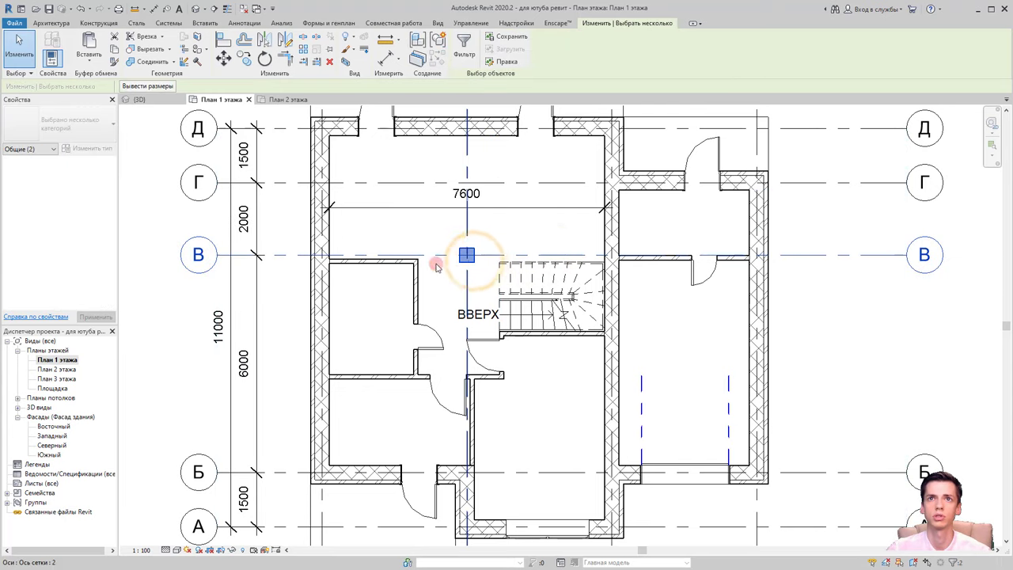
{"action": "left_click", "coordinate": [223, 58]}
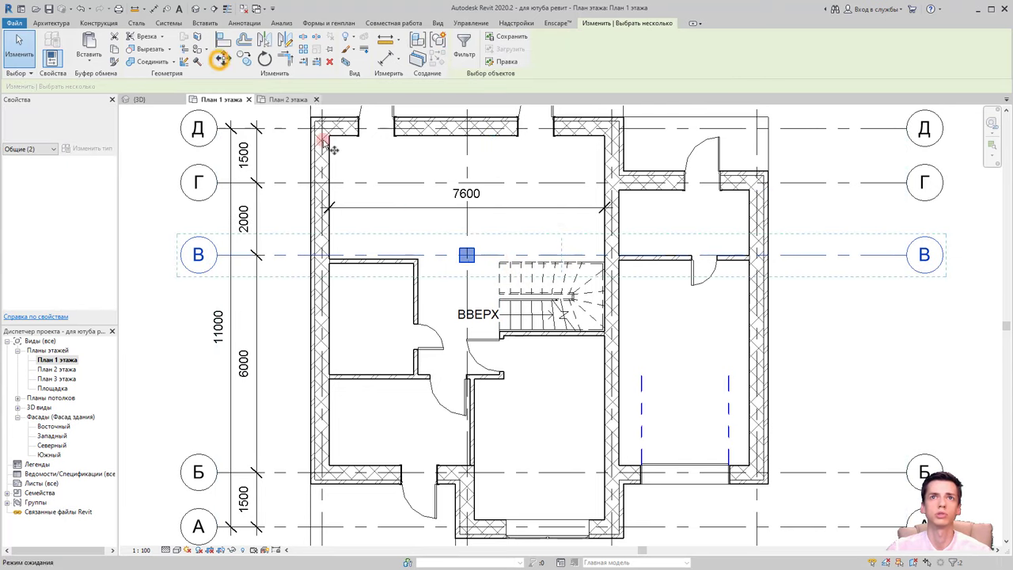
{"action": "left_click", "coordinate": [468, 256]}
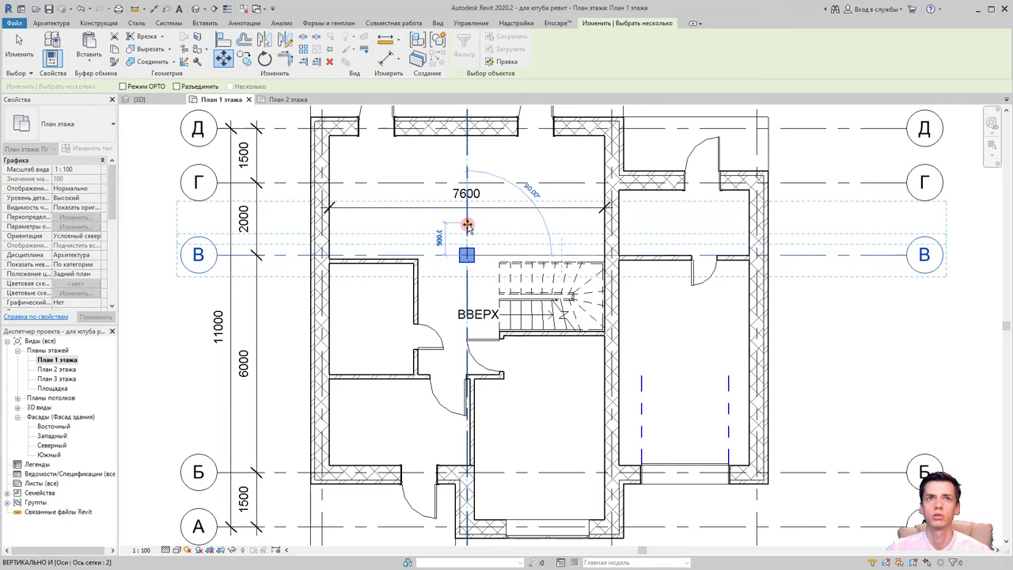
{"action": "left_click", "coordinate": [468, 226]}
{"action": "key", "text": "Escape"}
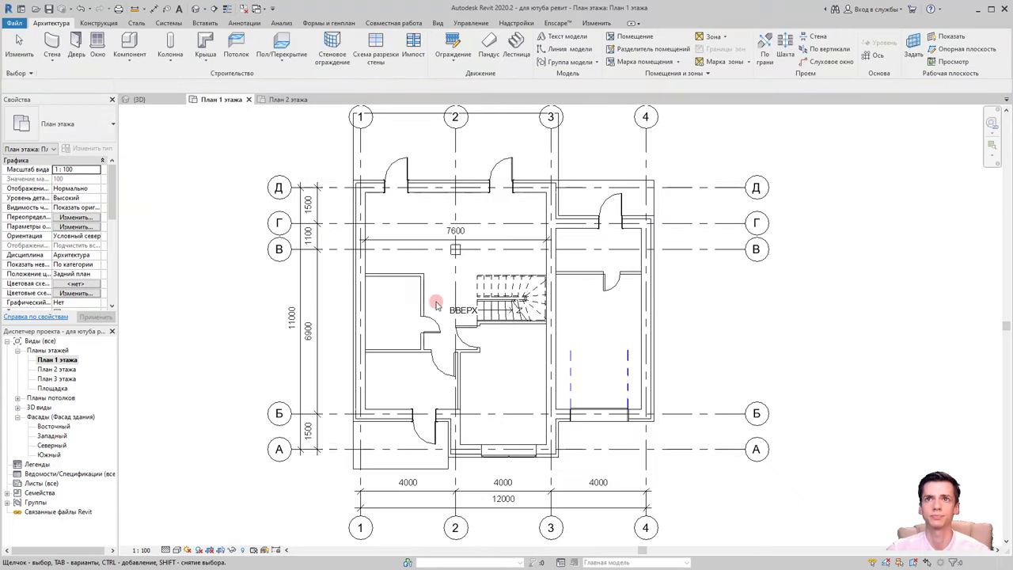
{"action": "scroll", "coordinate": [451, 309], "scroll_direction": "down", "scroll_amount": 2}
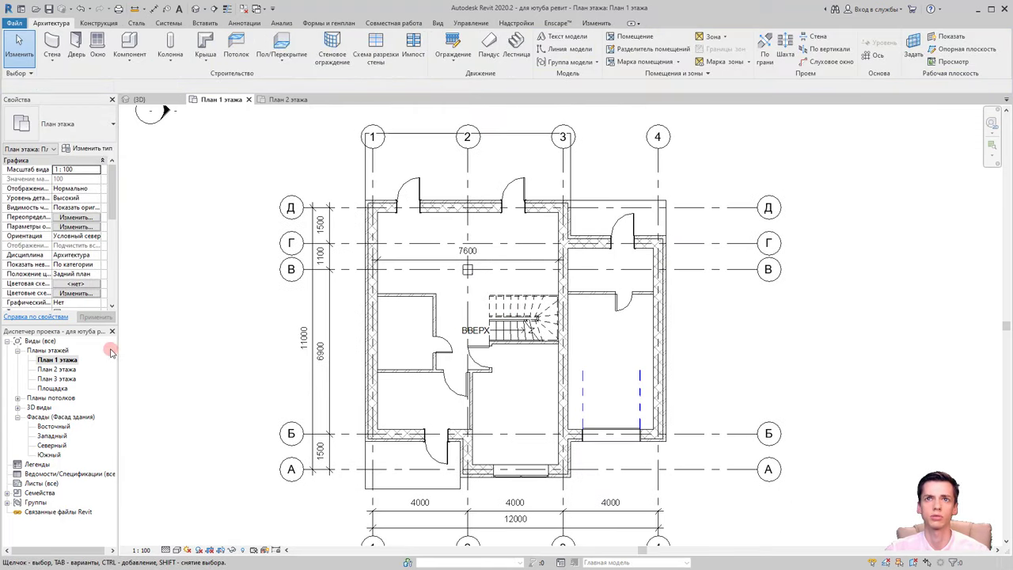
On the second-floor plan, stretch the short wall beside the column toward it
{"action": "double_click", "coordinate": [53, 369]}
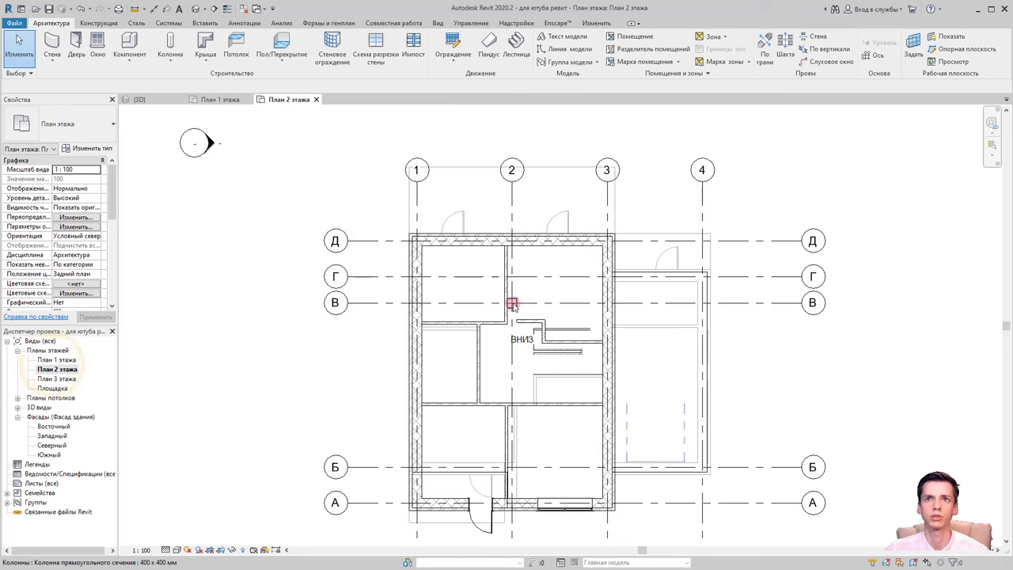
{"action": "scroll", "coordinate": [513, 306], "scroll_direction": "up", "scroll_amount": 4}
{"action": "left_click", "coordinate": [514, 311]}
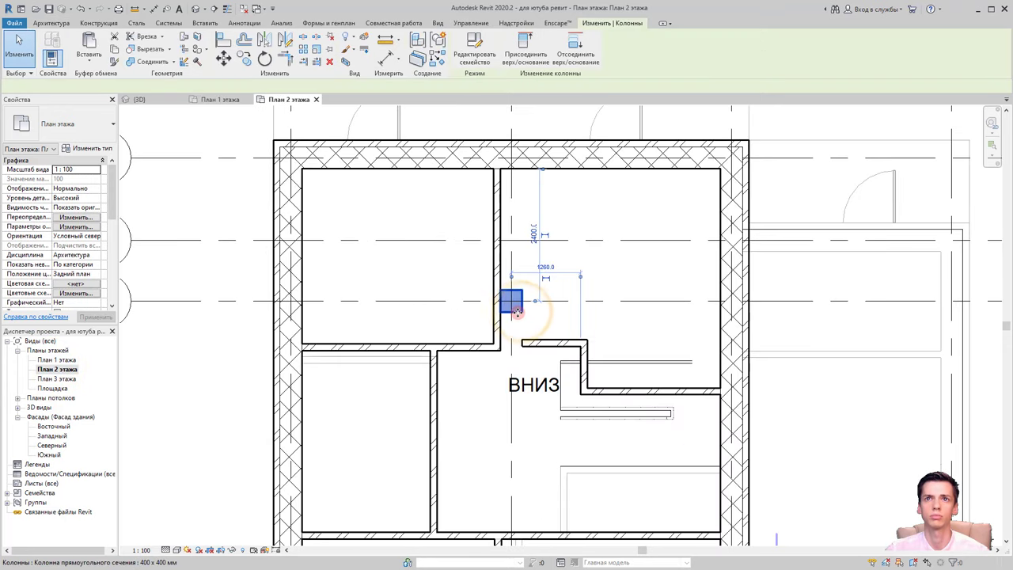
{"action": "scroll", "coordinate": [515, 315], "scroll_direction": "down", "scroll_amount": 1}
{"action": "scroll", "coordinate": [514, 318], "scroll_direction": "down", "scroll_amount": 1}
{"action": "scroll", "coordinate": [513, 323], "scroll_direction": "down", "scroll_amount": 1}
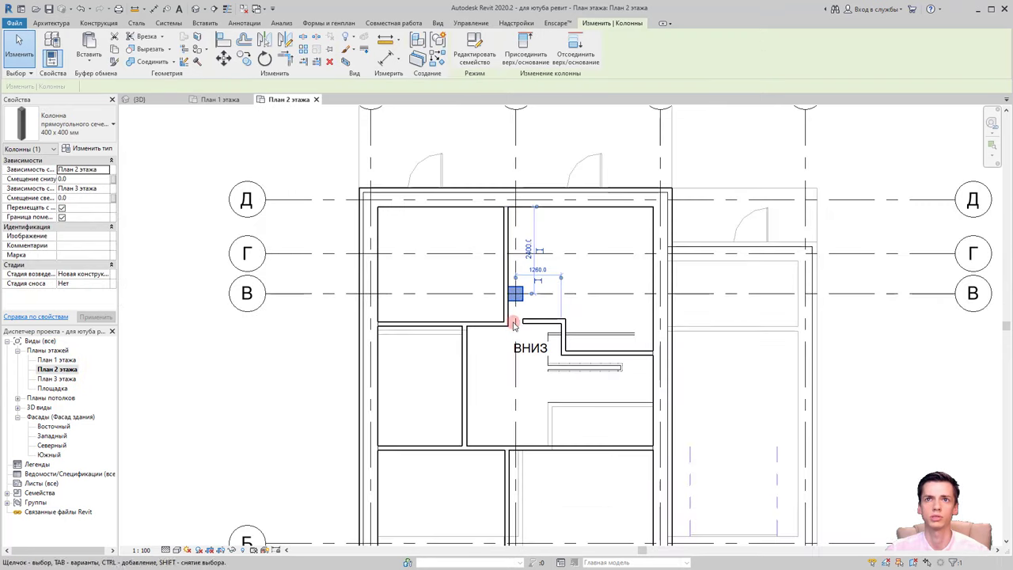
{"action": "key", "text": "Escape"}
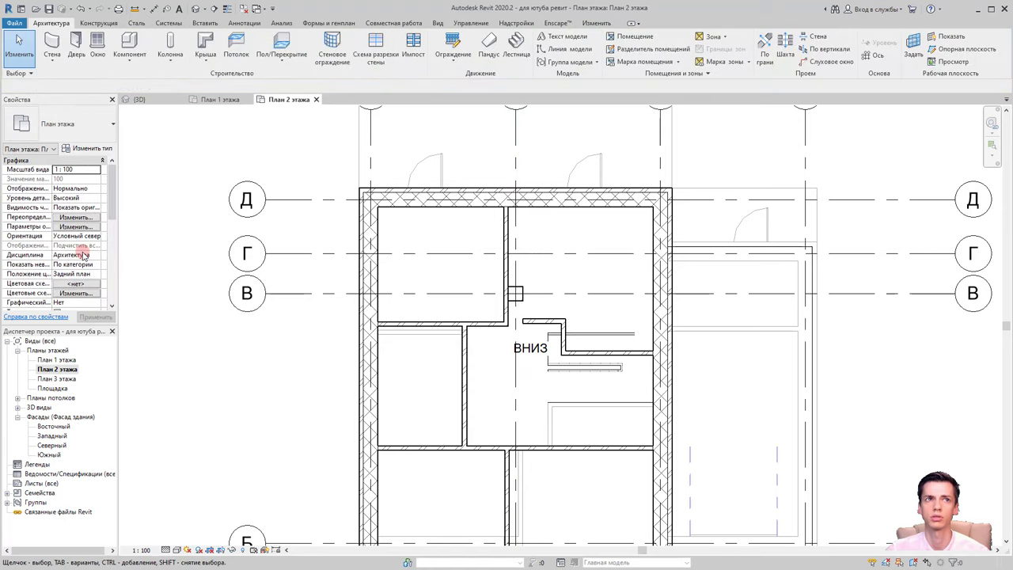
{"action": "left_click", "coordinate": [535, 327]}
{"action": "left_click_drag", "start_coordinate": [523, 321], "coordinate": [511, 323]}
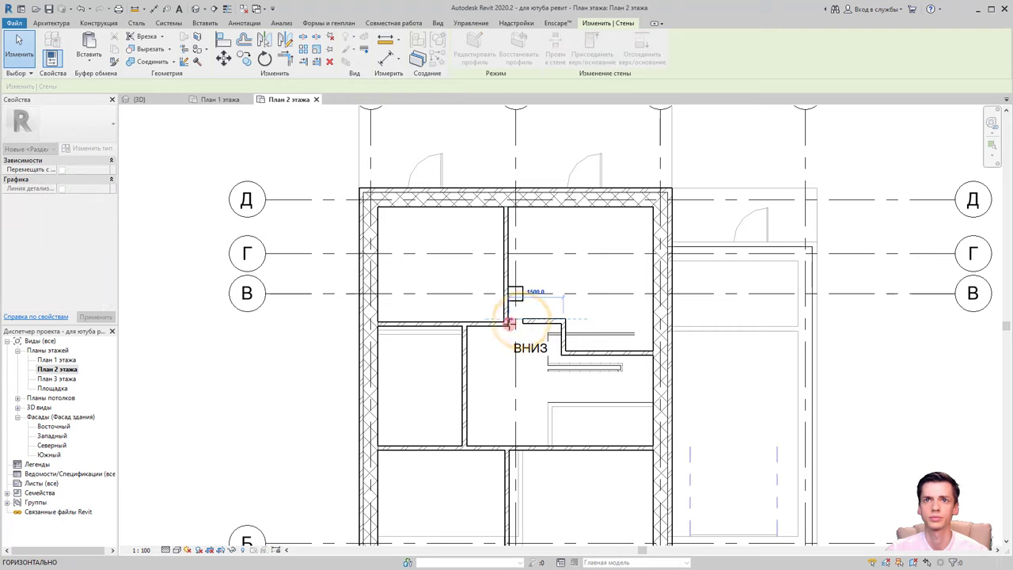
{"action": "key", "text": "Escape"}
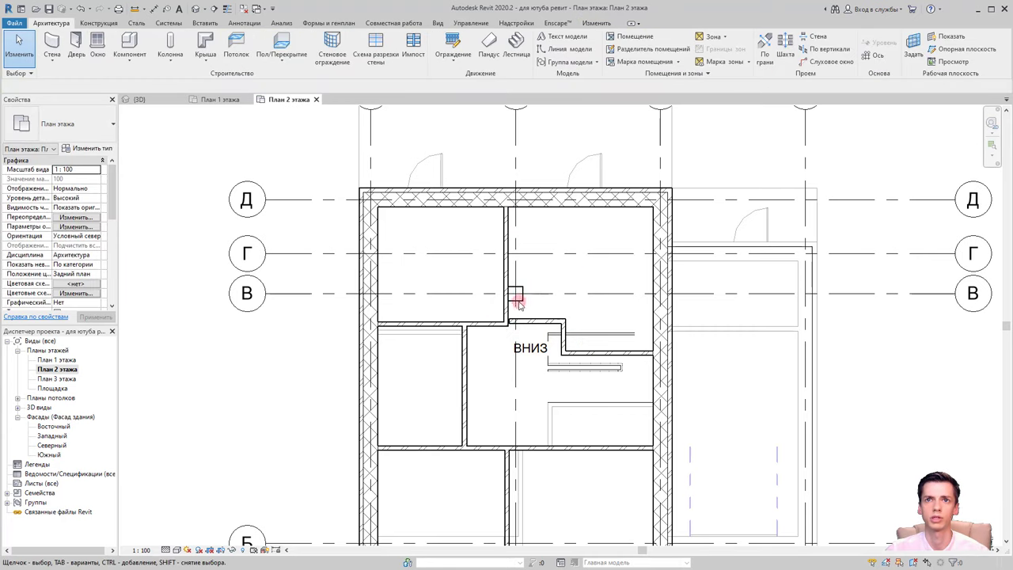
Adjust the short horizontal wall's left end at the column
{"action": "scroll", "coordinate": [519, 304], "scroll_direction": "up", "scroll_amount": 3}
{"action": "left_click", "coordinate": [514, 321]}
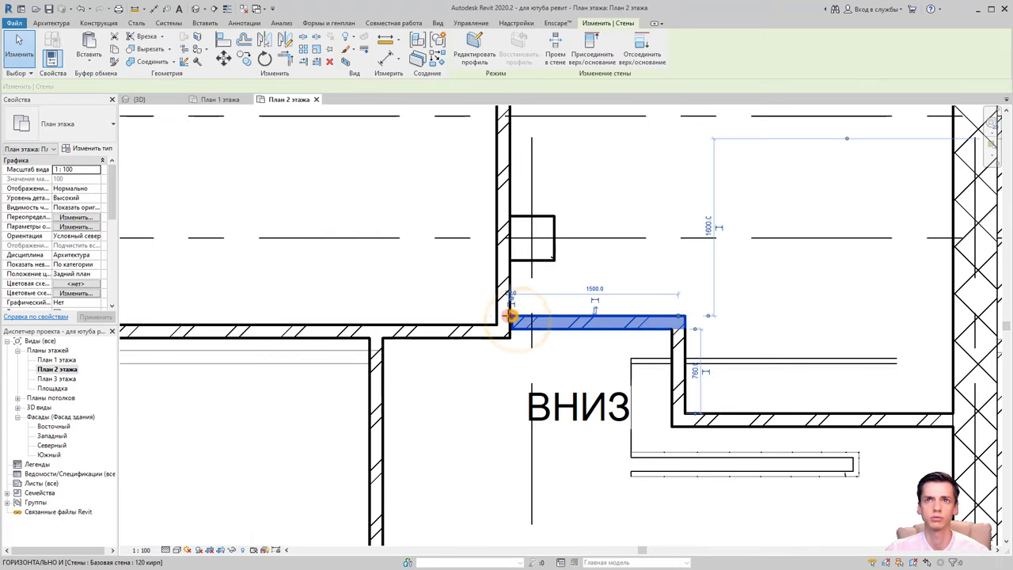
{"action": "left_click_drag", "start_coordinate": [511, 315], "coordinate": [513, 316]}
{"action": "scroll", "coordinate": [530, 310], "scroll_direction": "down", "scroll_amount": 5}
{"action": "key", "text": "Escape"}
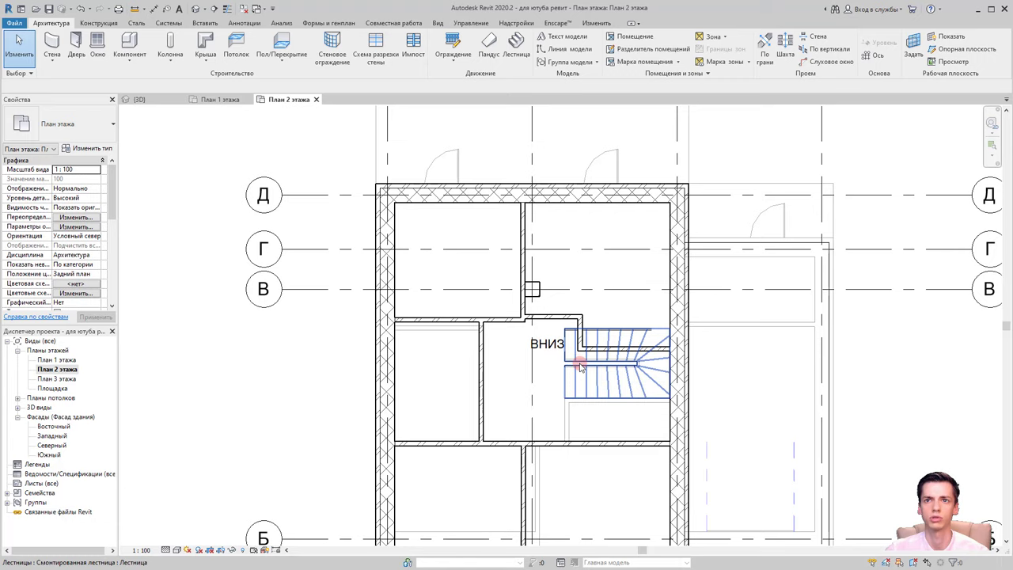
Move the short wall below the column up so it aligns directly under it
{"action": "scroll", "coordinate": [575, 372], "scroll_direction": "up", "scroll_amount": 1}
{"action": "scroll", "coordinate": [575, 372], "scroll_direction": "up", "scroll_amount": 1}
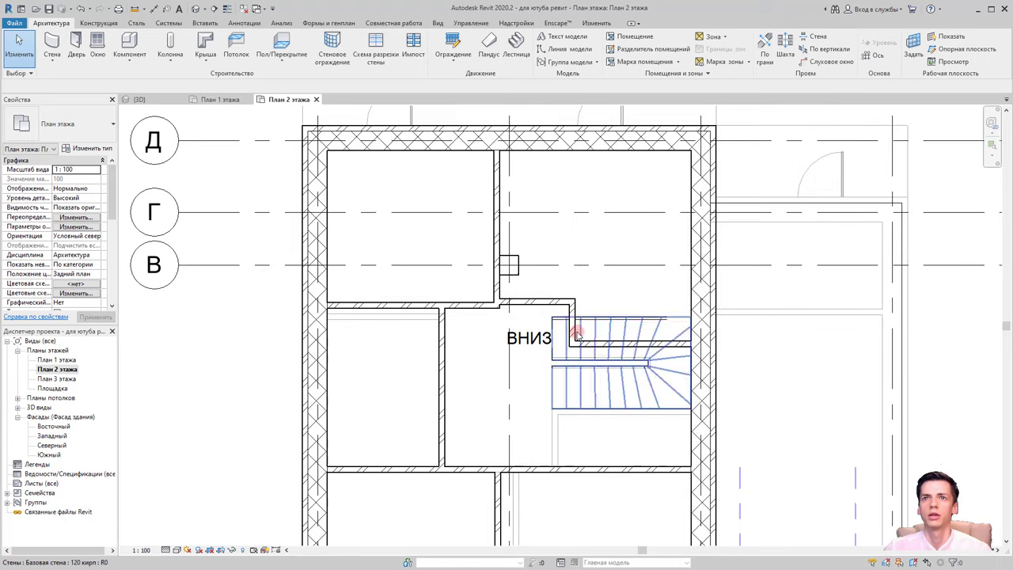
{"action": "left_click", "coordinate": [534, 303]}
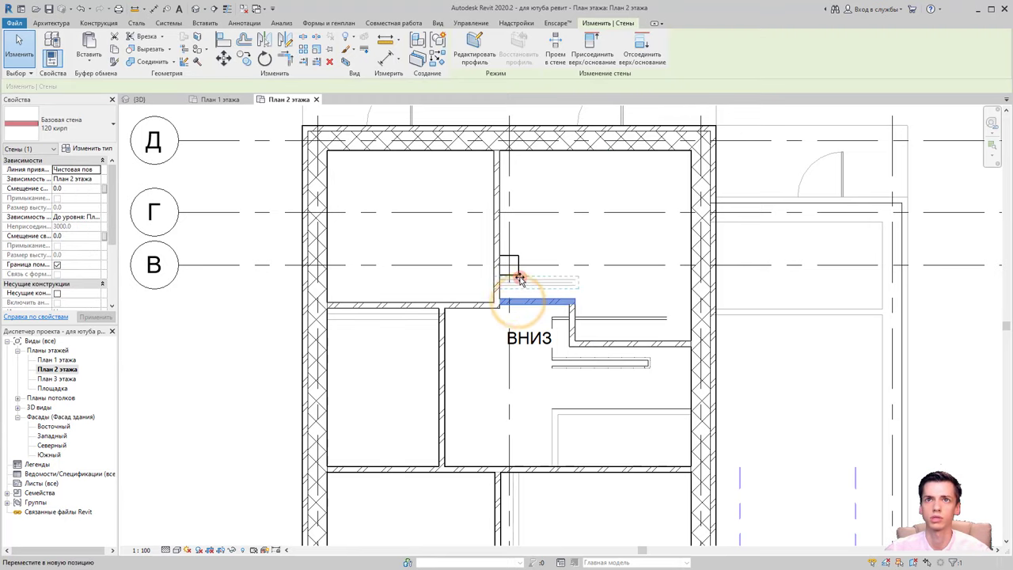
{"action": "left_click_drag", "start_coordinate": [517, 299], "coordinate": [513, 281]}
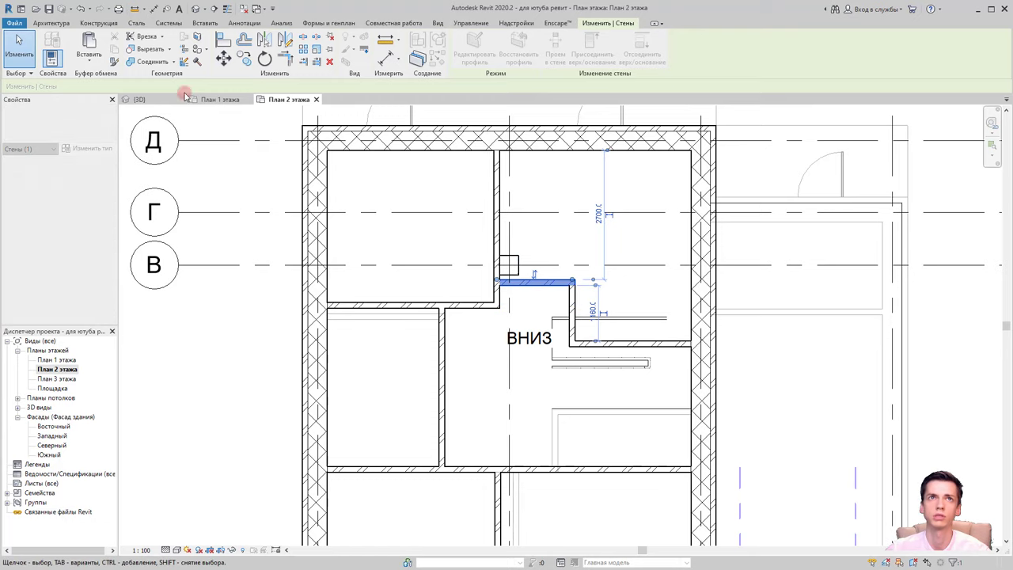
{"action": "left_click", "coordinate": [224, 60]}
{"action": "scroll", "coordinate": [500, 273], "scroll_direction": "up", "scroll_amount": 5}
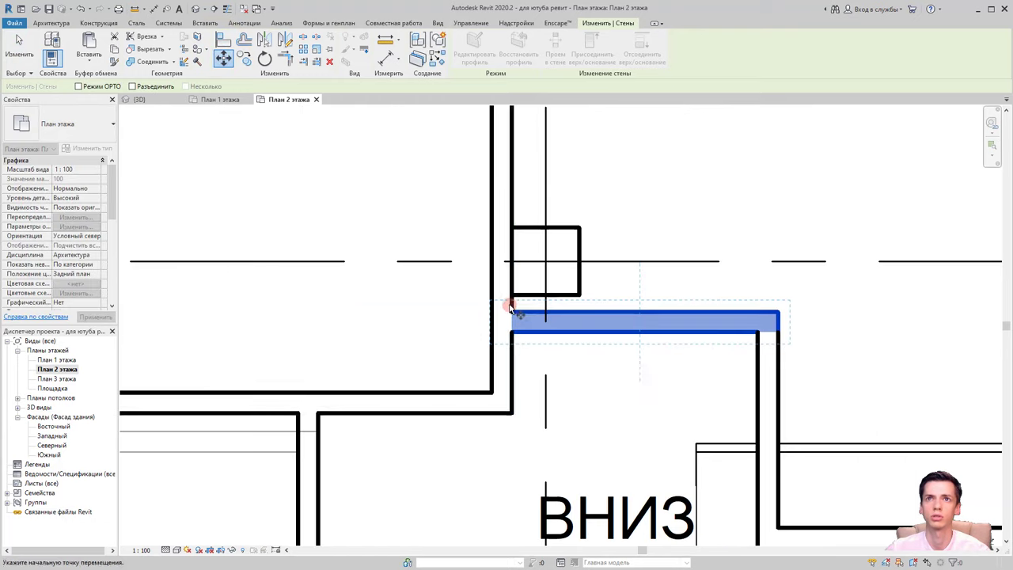
{"action": "left_click", "coordinate": [511, 301]}
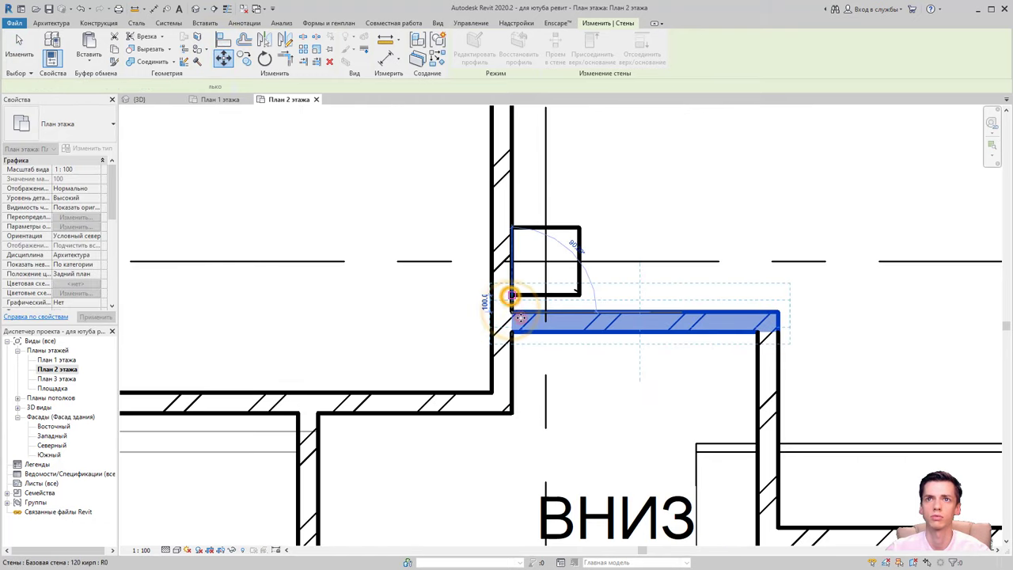
{"action": "left_click", "coordinate": [512, 287]}
{"action": "scroll", "coordinate": [586, 345], "scroll_direction": "down", "scroll_amount": 2}
{"action": "scroll", "coordinate": [576, 342], "scroll_direction": "down", "scroll_amount": 2}
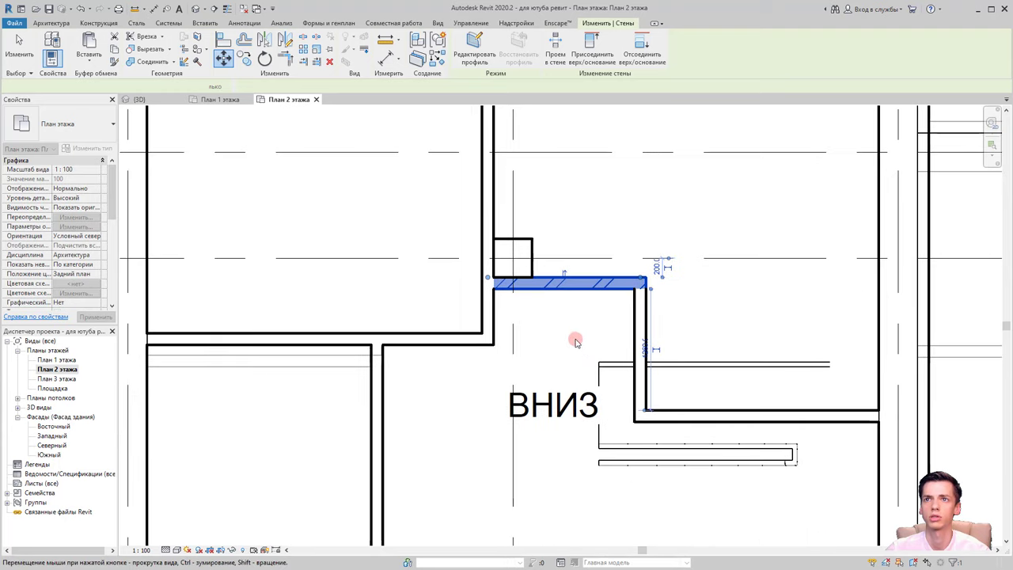
Move the lower 120 brick wall up to the stairwell edge and open the default 3D view
{"action": "left_click", "coordinate": [701, 414]}
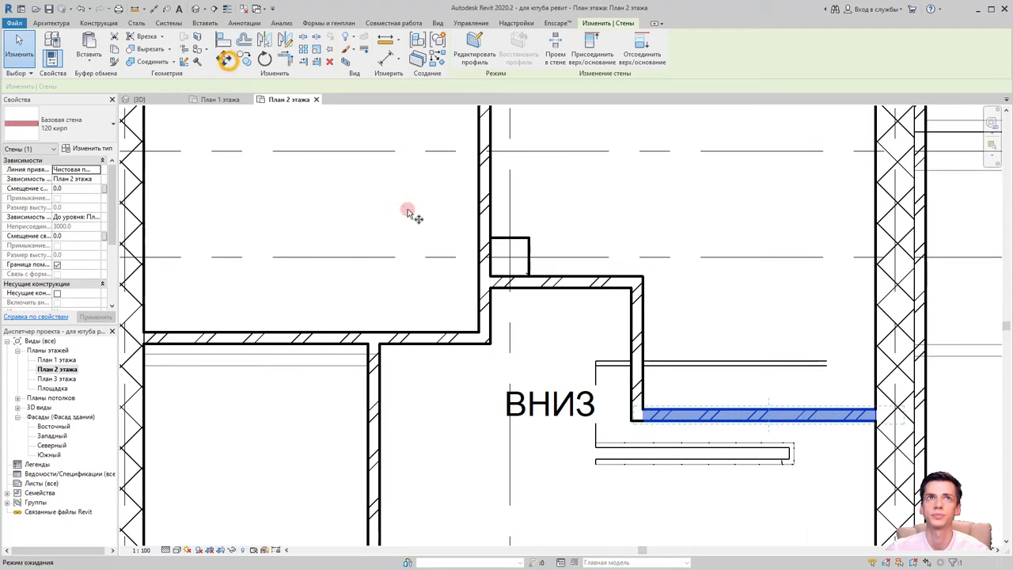
{"action": "left_click", "coordinate": [224, 59]}
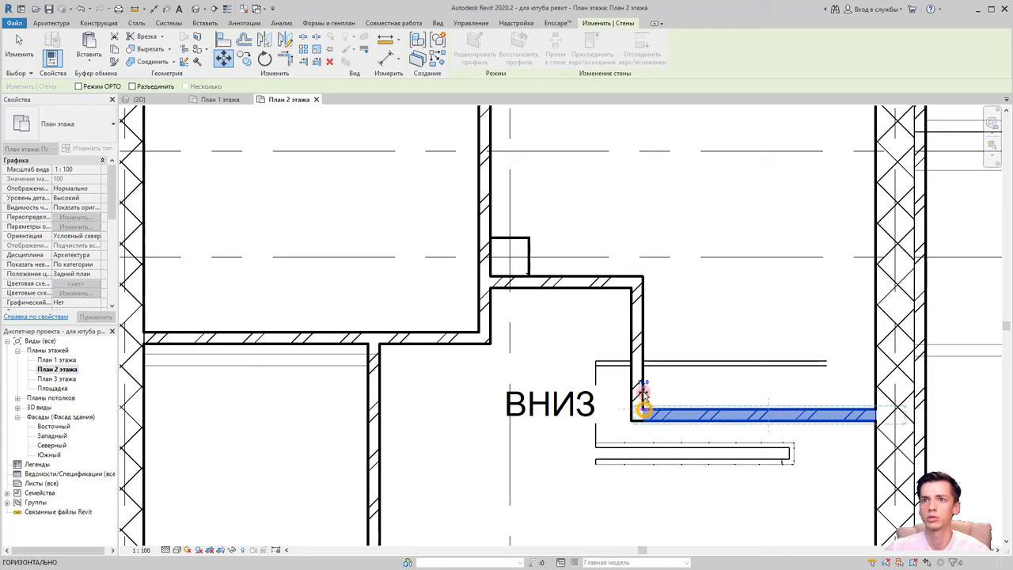
{"action": "left_click", "coordinate": [645, 413]}
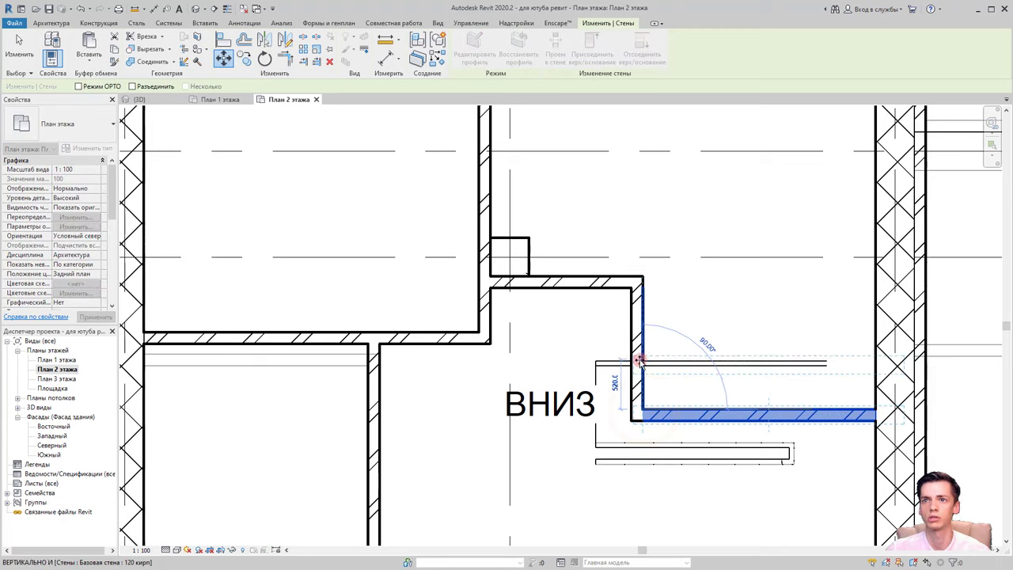
{"action": "key", "text": "Escape"}
{"action": "left_click", "coordinate": [225, 58]}
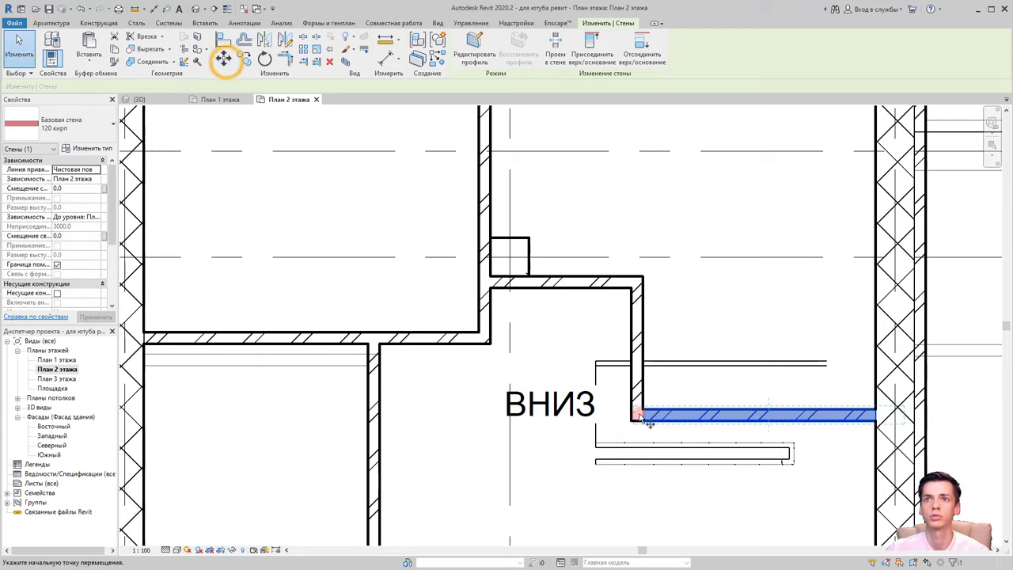
{"action": "left_click", "coordinate": [645, 420]}
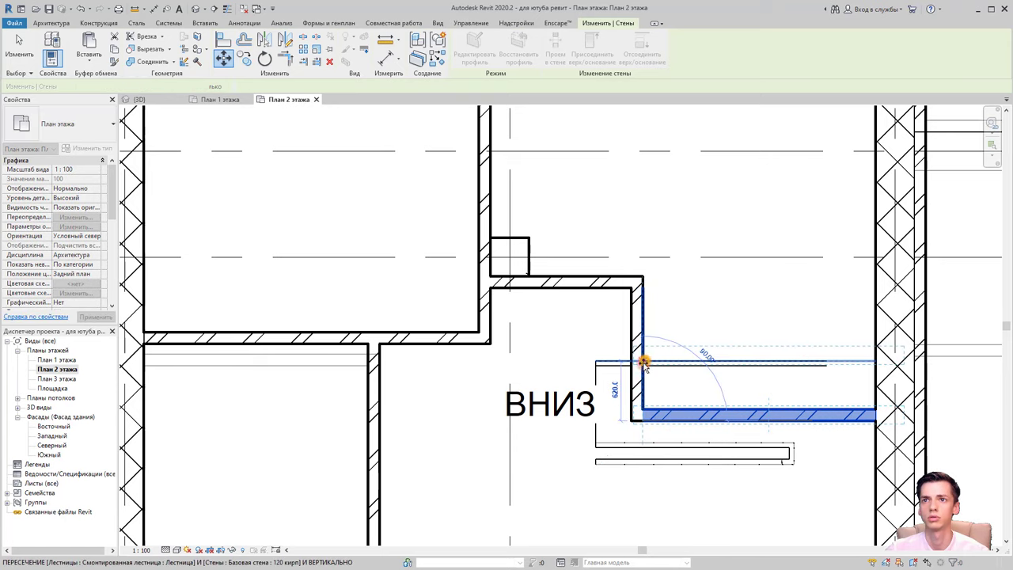
{"action": "left_click", "coordinate": [643, 355]}
{"action": "key", "text": "Escape"}
{"action": "scroll", "coordinate": [573, 369], "scroll_direction": "down", "scroll_amount": 2}
{"action": "scroll", "coordinate": [528, 377], "scroll_direction": "down", "scroll_amount": 1}
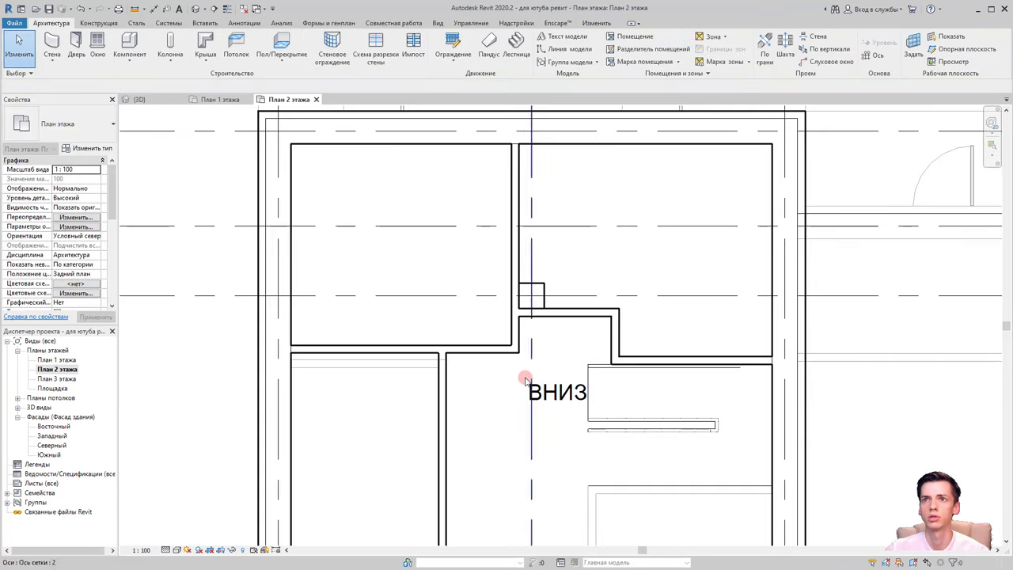
{"action": "middle_click_drag", "start_coordinate": [519, 387], "coordinate": [562, 351]}
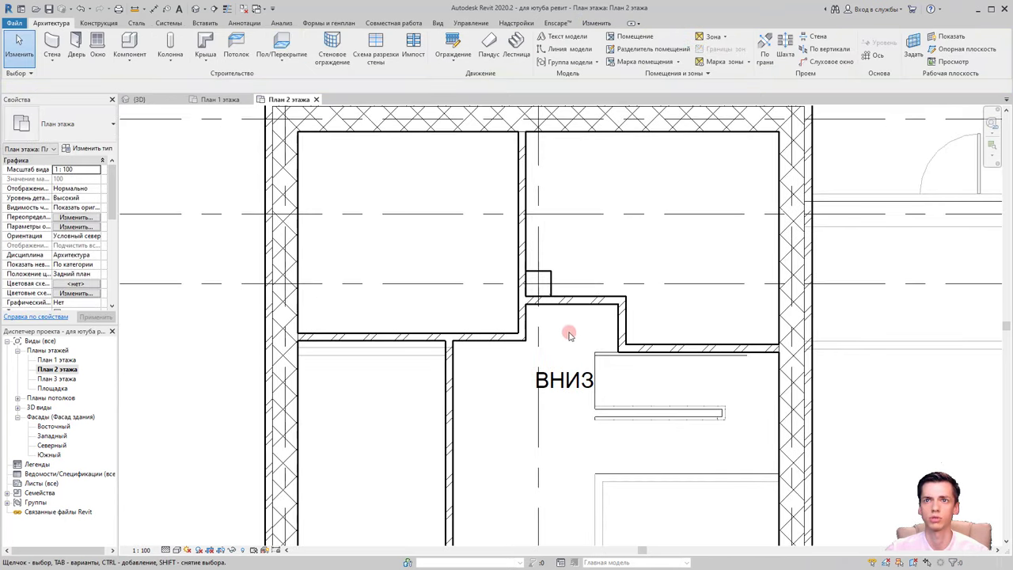
{"action": "left_click", "coordinate": [196, 9]}
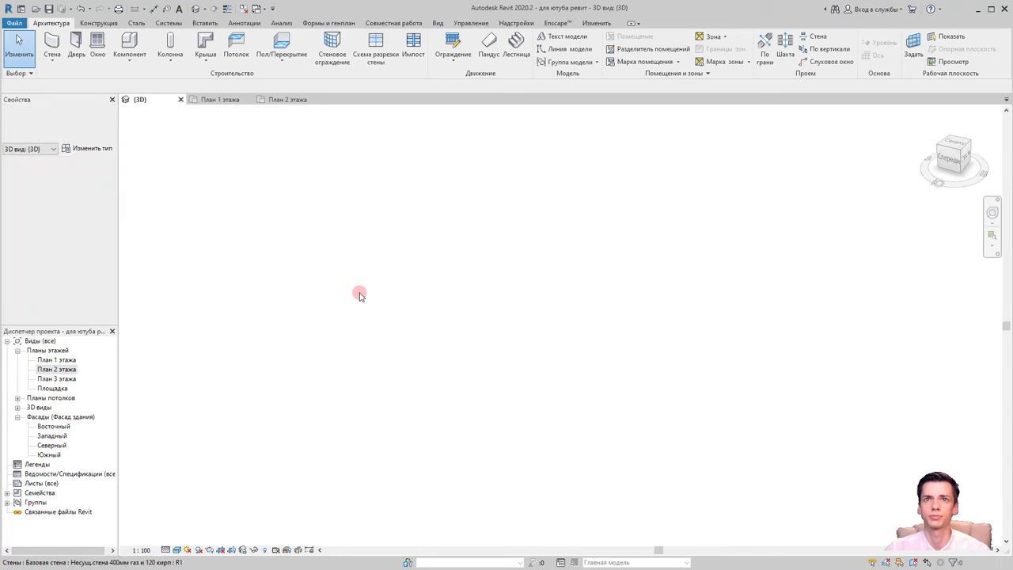
Crossing-select the upper storey and filter Уровни out of the selection
{"action": "scroll", "coordinate": [424, 328], "scroll_direction": "up", "scroll_amount": 4}
{"action": "mouse_move", "coordinate": [427, 328]}
{"action": "middle_mouse_down", "text": "shift"}
{"action": "mouse_move", "coordinate": [493, 320]}
{"action": "mouse_move", "coordinate": [516, 294]}
{"action": "middle_mouse_up", "text": "shift"}
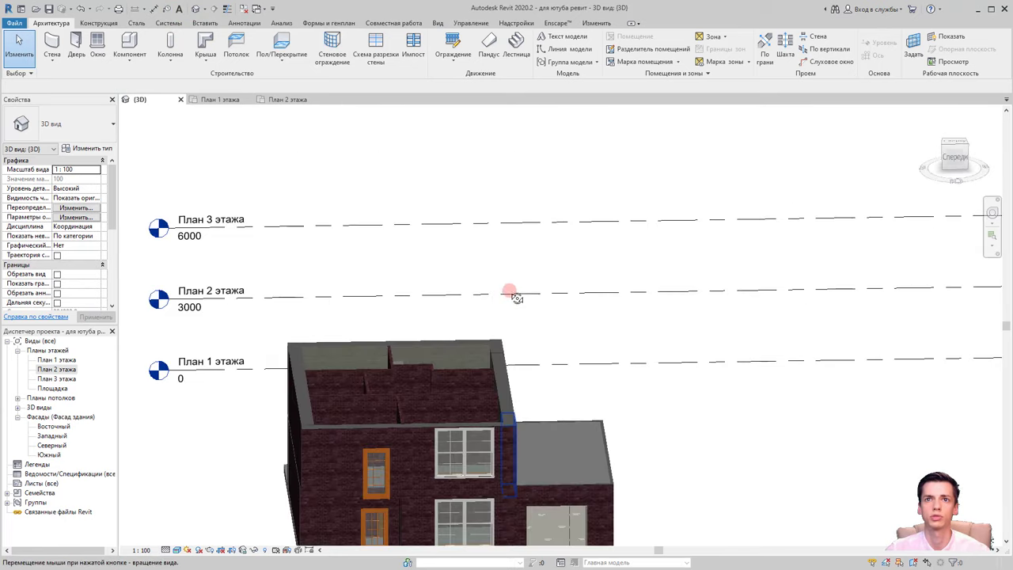
{"action": "scroll", "coordinate": [523, 247], "scroll_direction": "up", "scroll_amount": 2}
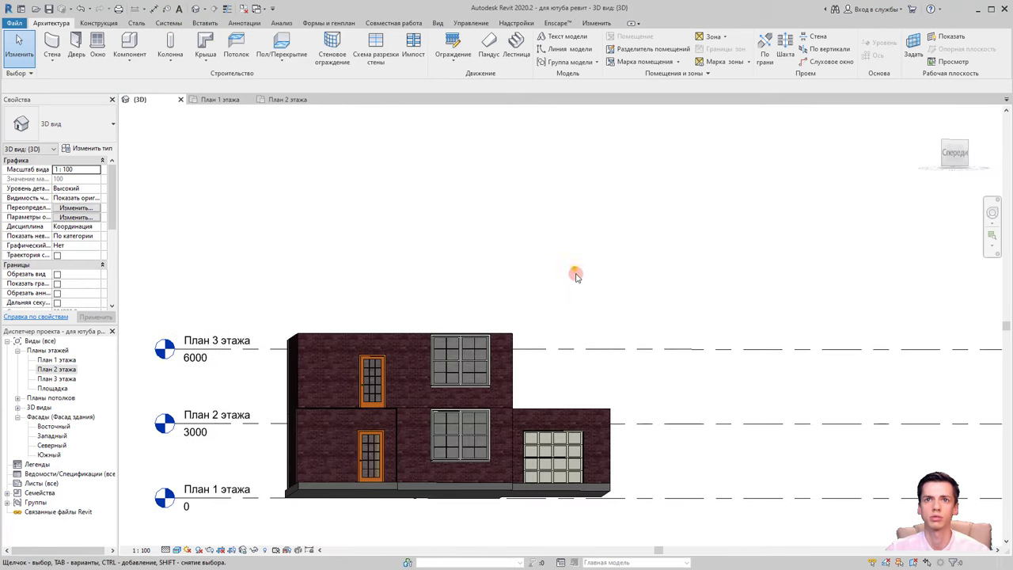
{"action": "left_click_drag", "start_coordinate": [574, 267], "coordinate": [278, 372]}
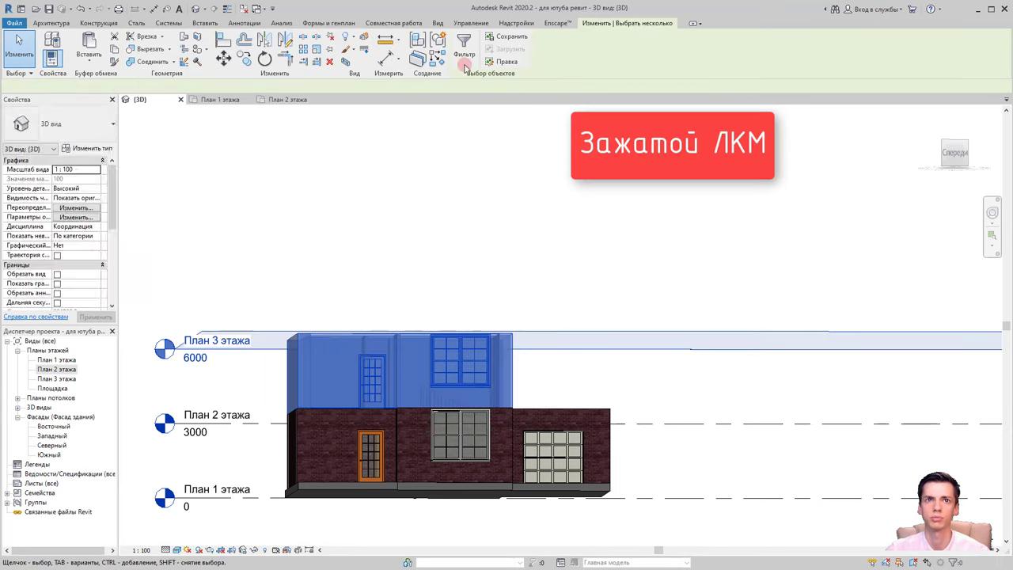
{"action": "left_click", "coordinate": [464, 47]}
{"action": "left_click", "coordinate": [405, 256]}
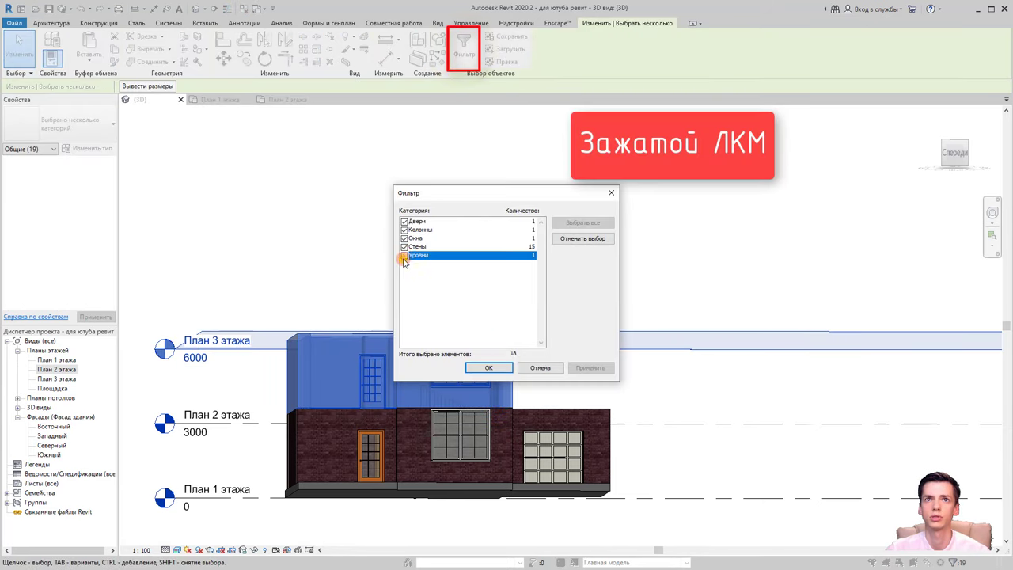
{"action": "left_click", "coordinate": [488, 367]}
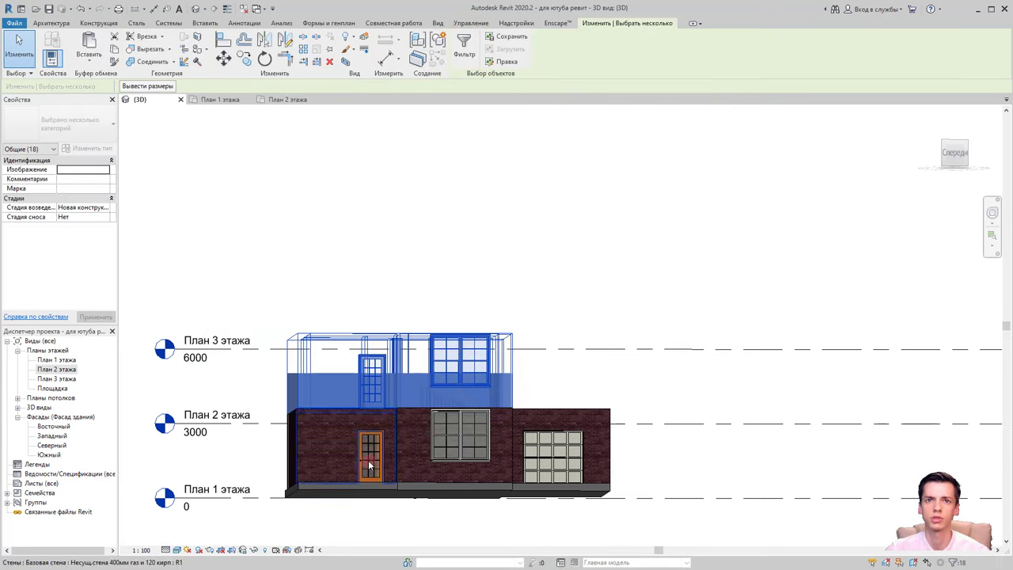
Temporarily hide the 18 selected upper-storey elements
{"action": "mouse_move", "coordinate": [507, 306]}
{"action": "middle_mouse_down", "text": "shift"}
{"action": "mouse_move", "coordinate": [551, 389]}
{"action": "mouse_move", "coordinate": [546, 382]}
{"action": "middle_mouse_up", "text": "shift"}
{"action": "left_click", "coordinate": [254, 552]}
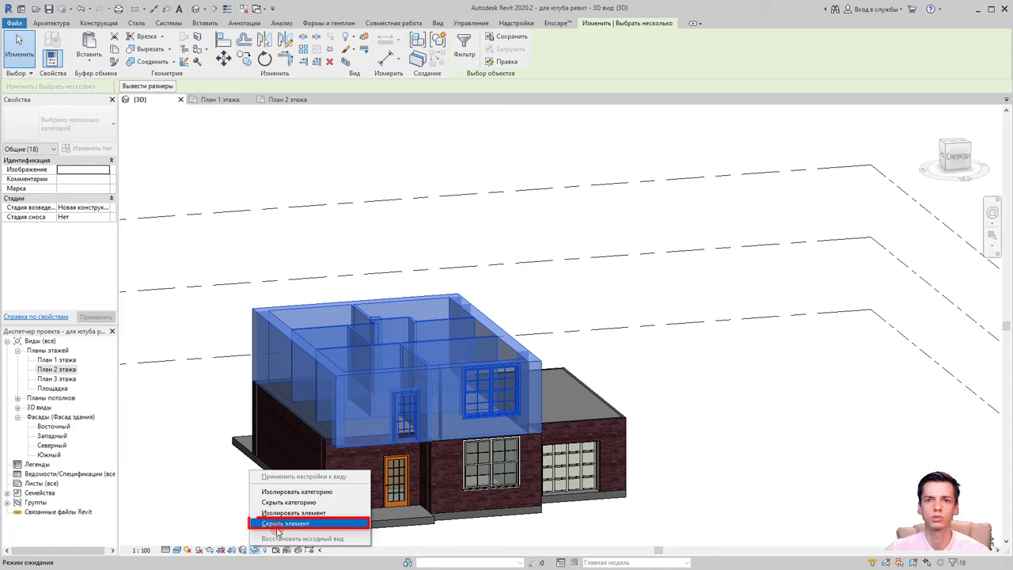
{"action": "left_click", "coordinate": [277, 524]}
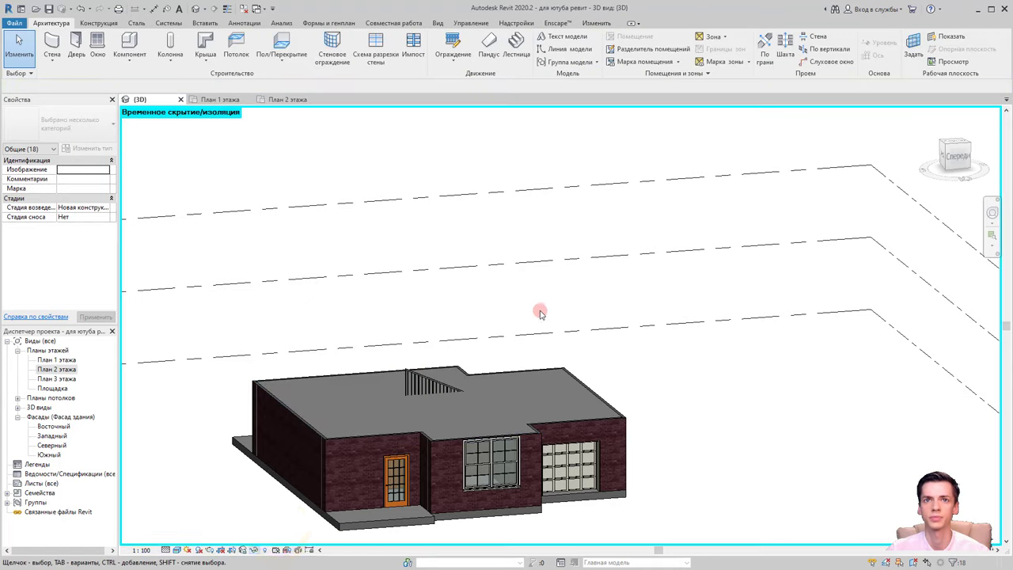
Orbit to look down and select the 150 mm floor slab at План 2 этажа
{"action": "mouse_move", "coordinate": [538, 309]}
{"action": "middle_mouse_down", "text": "shift"}
{"action": "mouse_move", "coordinate": [530, 430]}
{"action": "mouse_move", "coordinate": [502, 388]}
{"action": "middle_mouse_up", "text": "shift"}
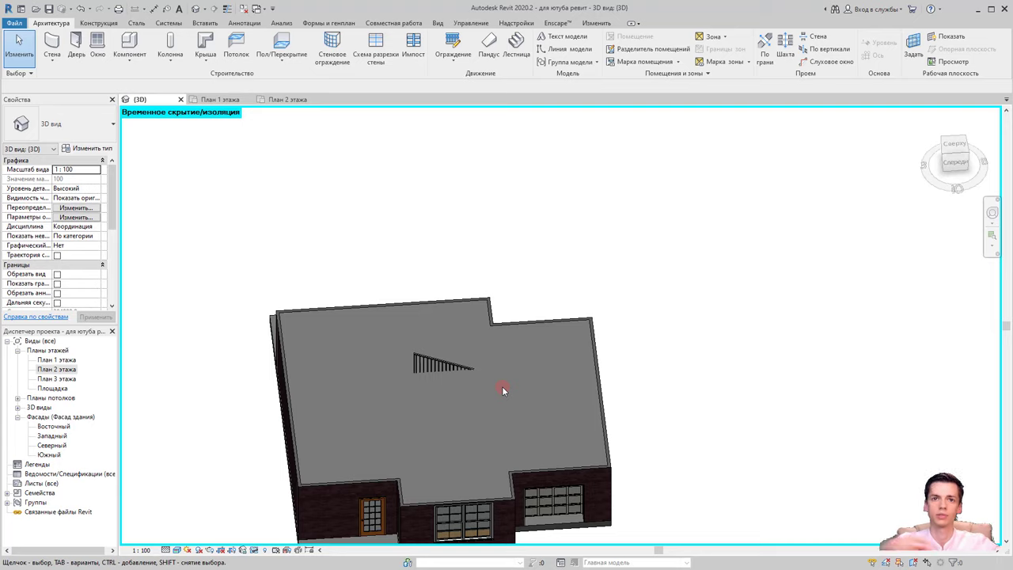
{"action": "left_click", "coordinate": [444, 307]}
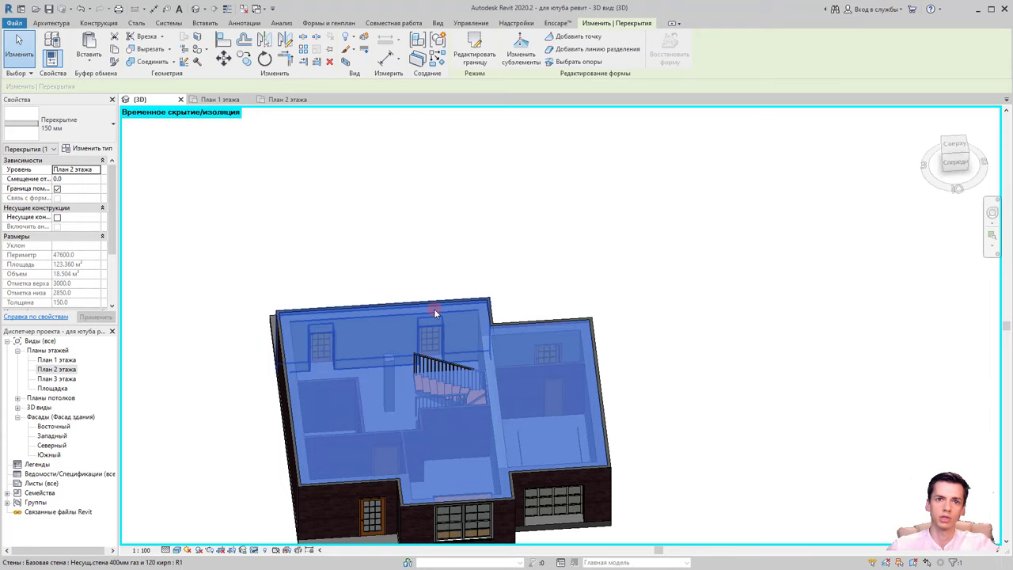
{"action": "left_click", "coordinate": [492, 247]}
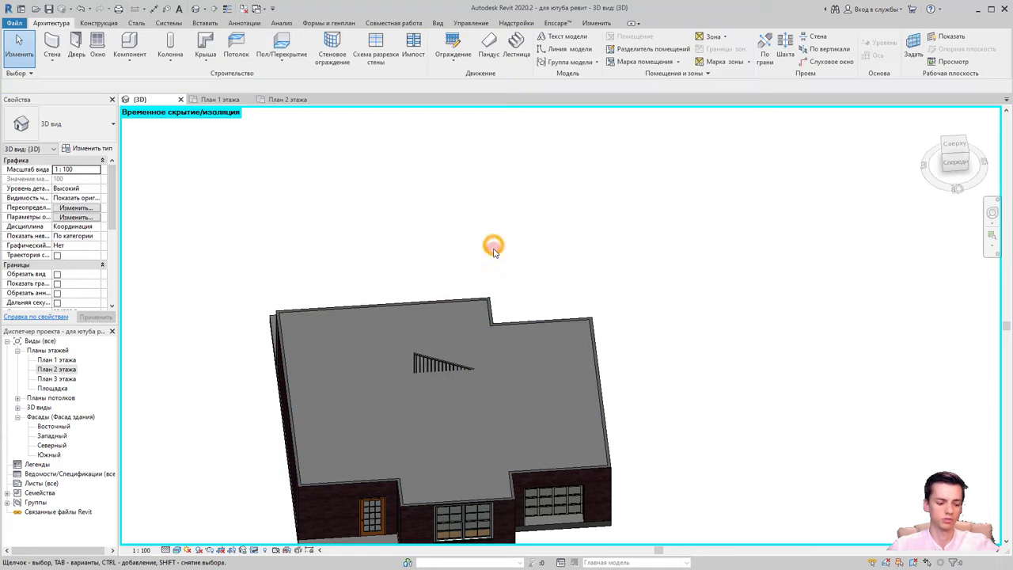
{"action": "left_click", "coordinate": [465, 305]}
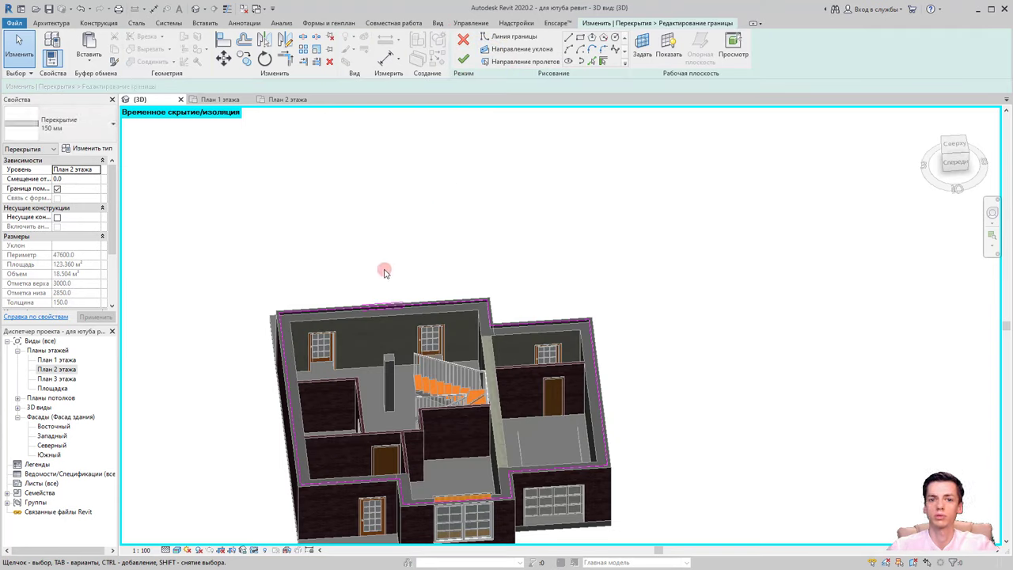
On the first-floor plan, try a rectangle around the stair, then undo it and zoom to fit
{"action": "double_click", "coordinate": [56, 359]}
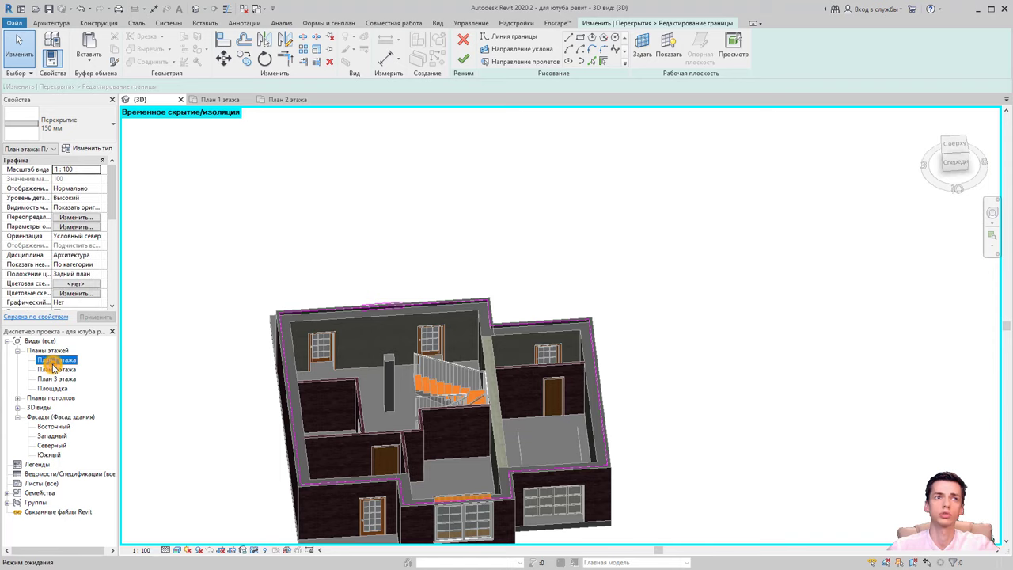
{"action": "scroll", "coordinate": [558, 298], "scroll_direction": "up", "scroll_amount": 3}
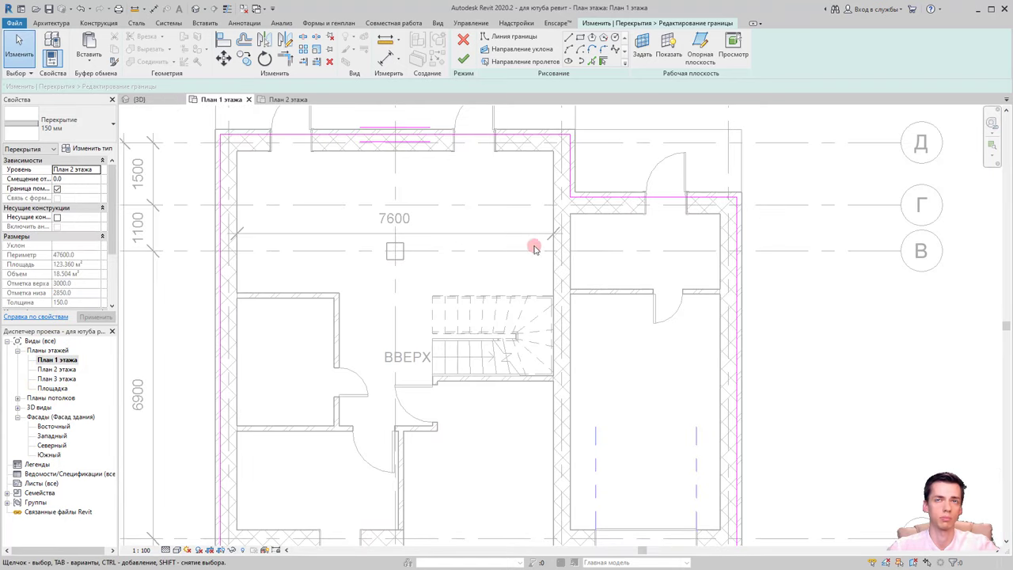
{"action": "left_click", "coordinate": [580, 38]}
{"action": "scroll", "coordinate": [446, 256], "scroll_direction": "up", "scroll_amount": 2}
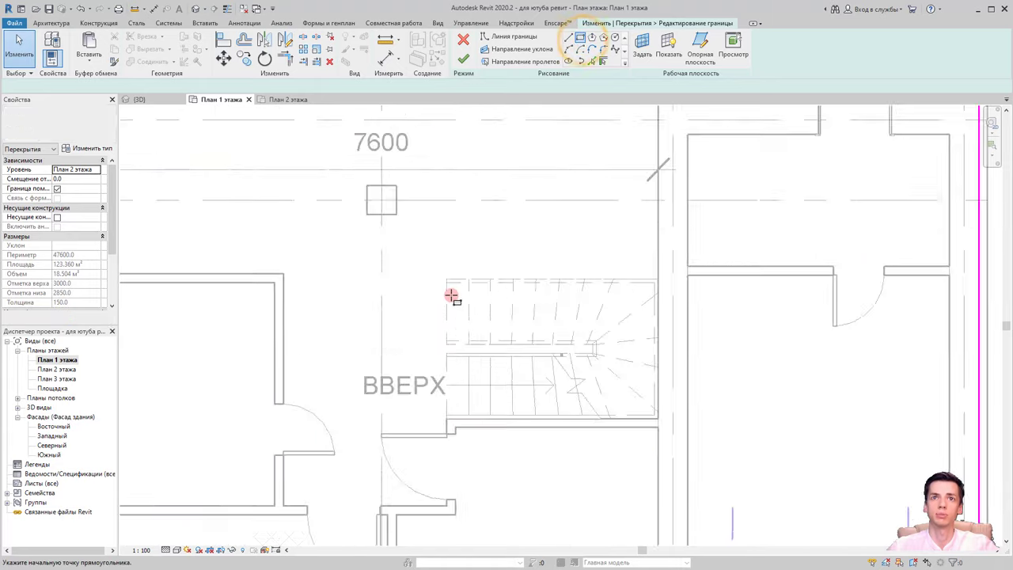
{"action": "scroll", "coordinate": [452, 294], "scroll_direction": "up", "scroll_amount": 2}
{"action": "left_click", "coordinate": [445, 270]}
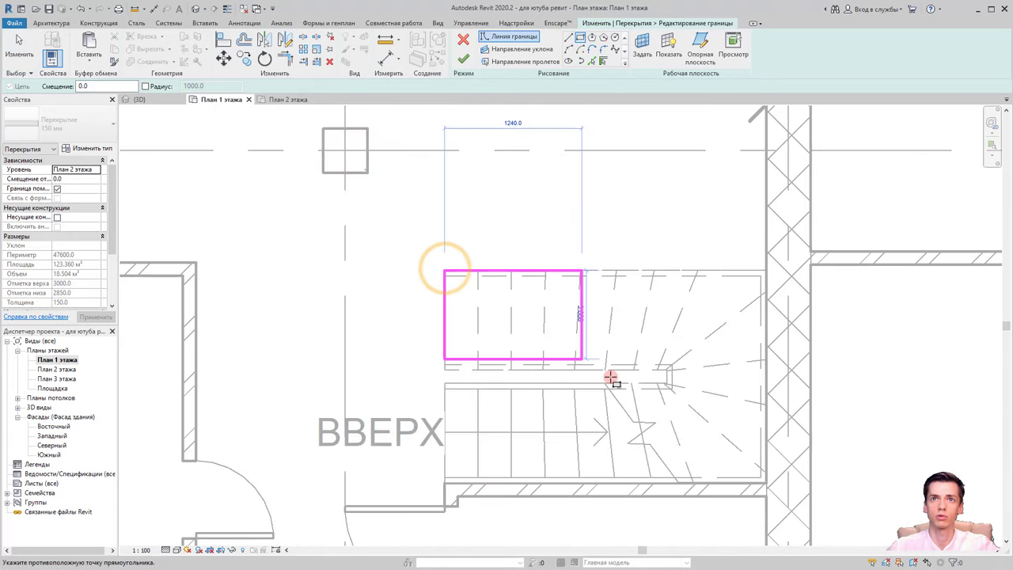
{"action": "left_click", "coordinate": [768, 483]}
{"action": "key", "text": "Escape"}
{"action": "key", "text": "Escape"}
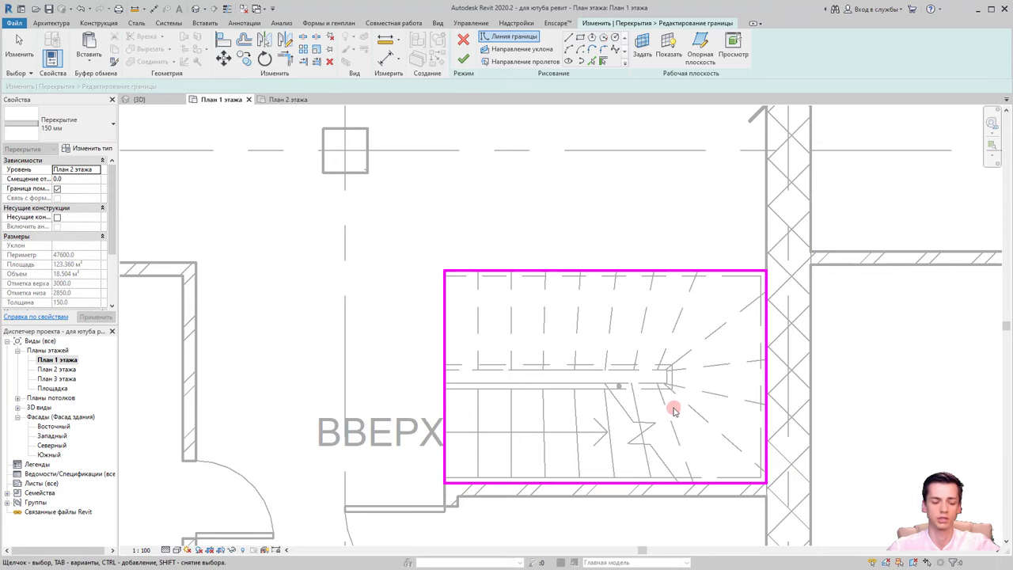
{"action": "key", "text": "ctrl+z"}
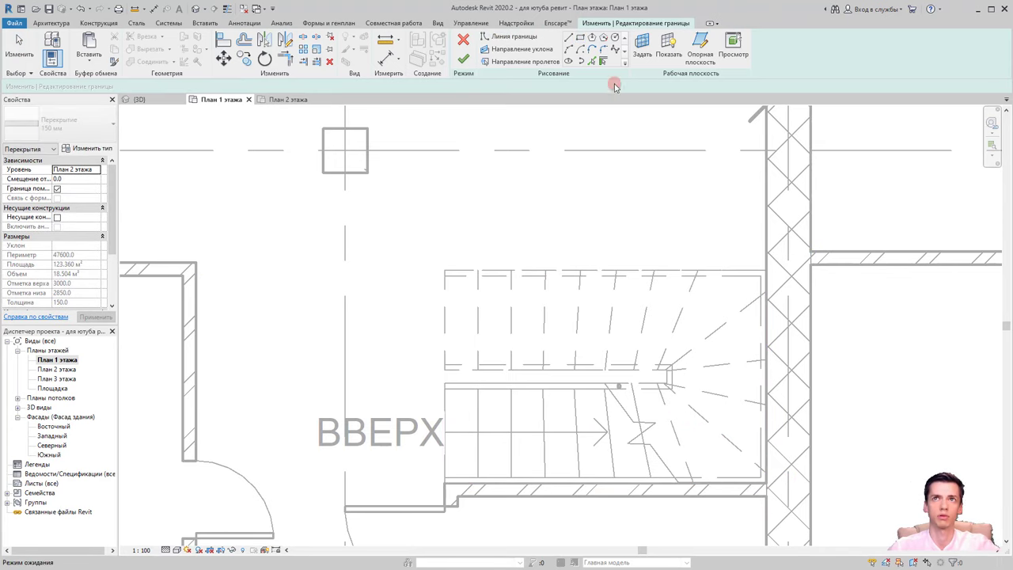
{"action": "key", "text": "z"}
{"action": "key", "text": "f"}
{"action": "scroll", "coordinate": [542, 297], "scroll_direction": "up", "scroll_amount": 2}
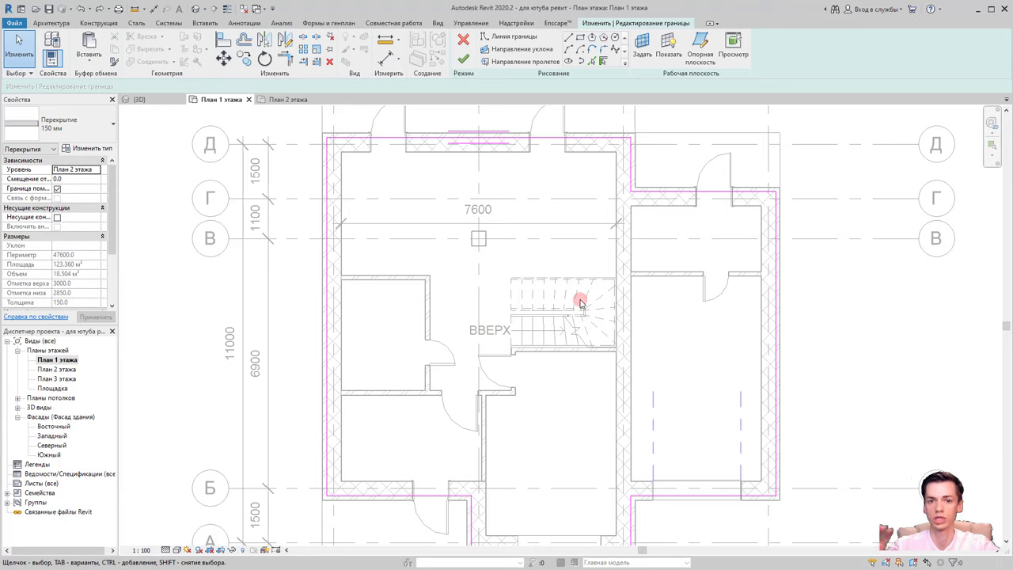
Sketch the rectangular opening tightly around the stair and return to the Default 3D View
{"action": "left_click", "coordinate": [581, 41]}
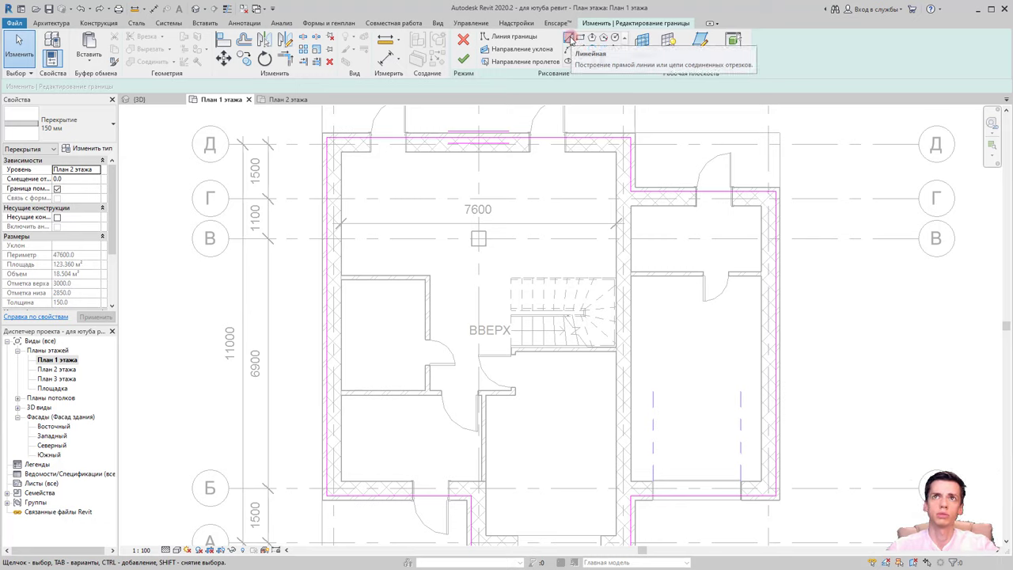
{"action": "left_click", "coordinate": [593, 64]}
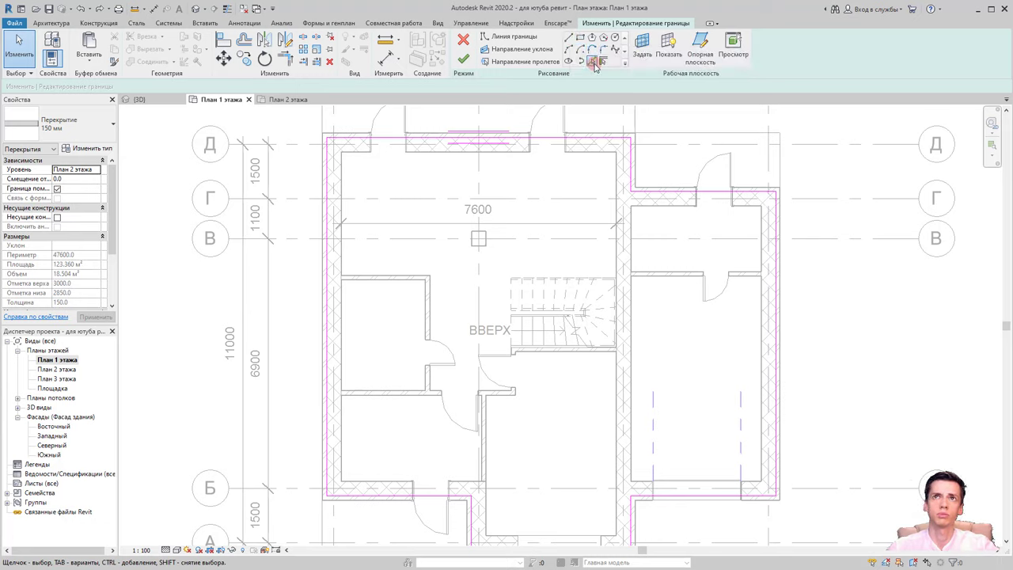
{"action": "left_click", "coordinate": [581, 38]}
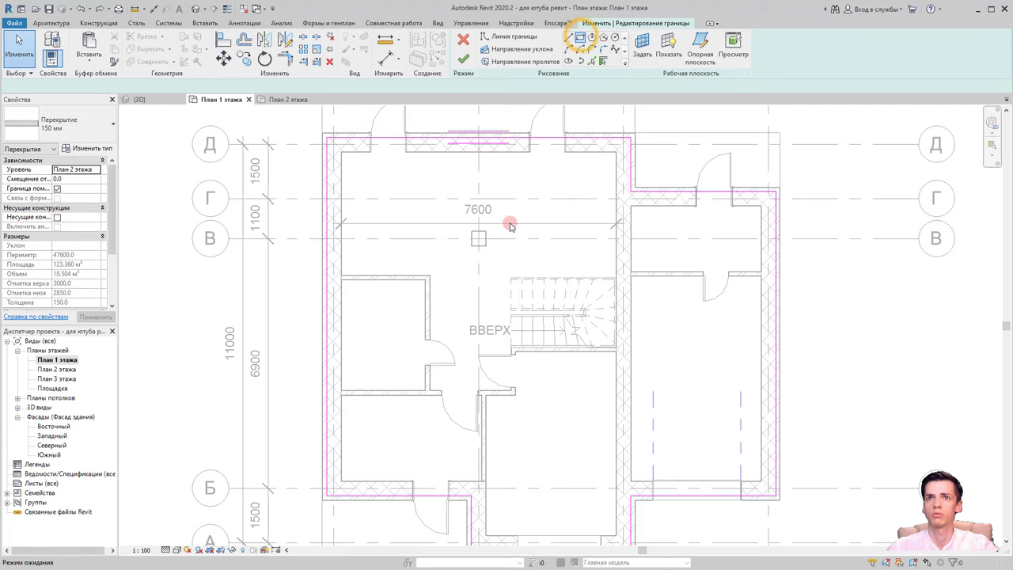
{"action": "scroll", "coordinate": [511, 226], "scroll_direction": "up", "scroll_amount": 2}
{"action": "left_click", "coordinate": [504, 301]}
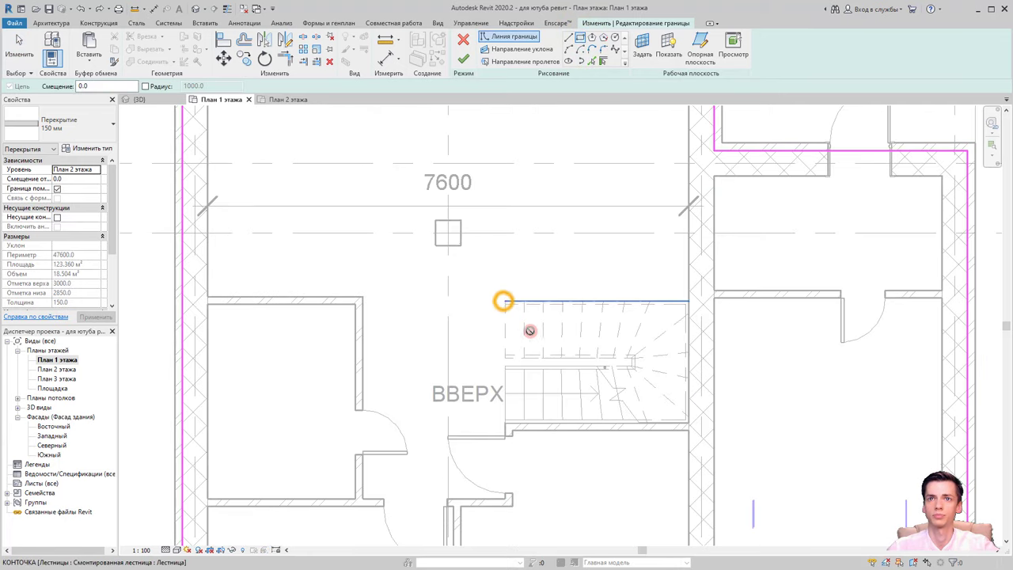
{"action": "left_click", "coordinate": [689, 423]}
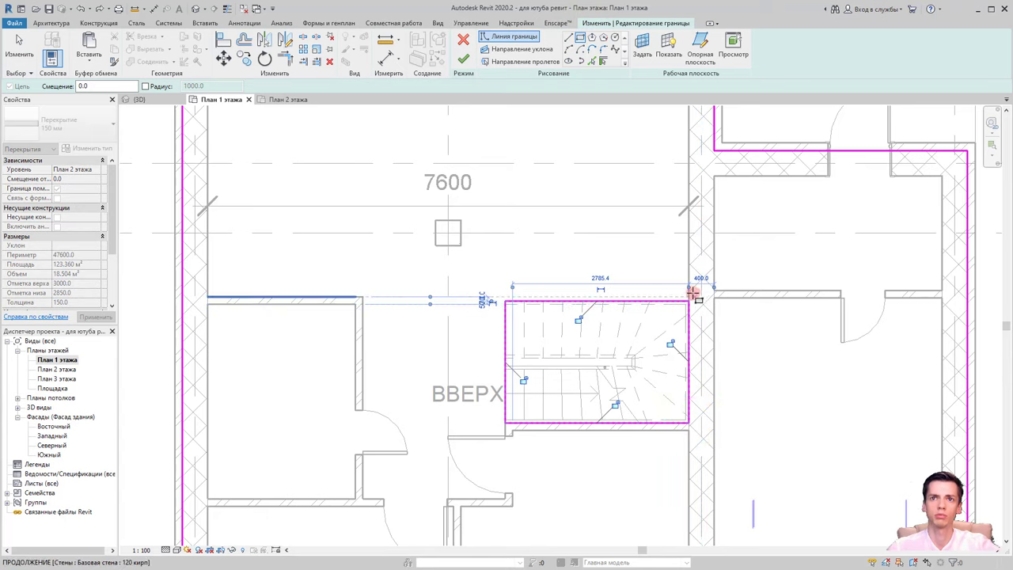
{"action": "left_click", "coordinate": [196, 8]}
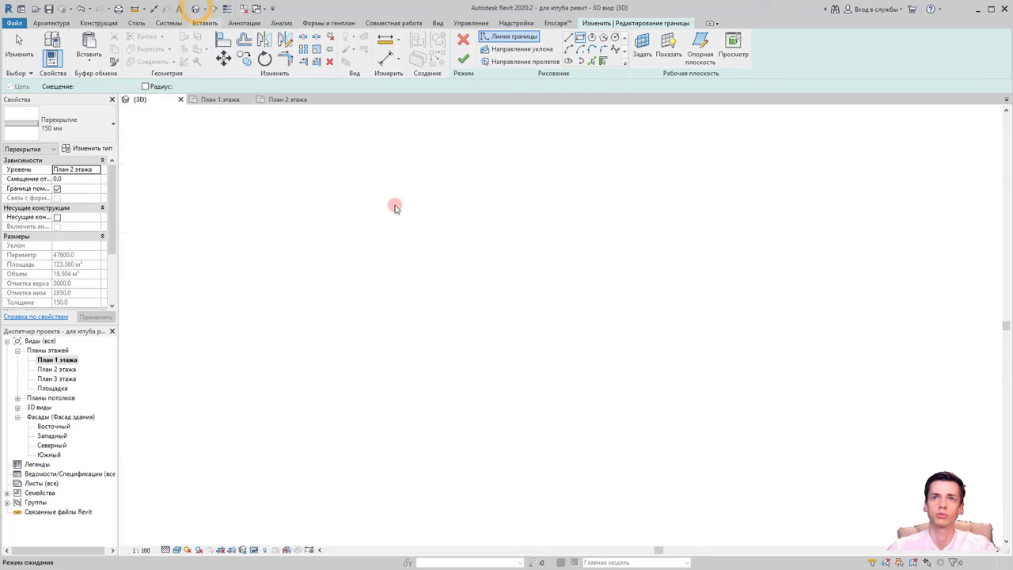
Finish the slab boundary edit, choosing Не присоединять so walls stay unattached
{"action": "middle_click_drag", "start_coordinate": [476, 445], "coordinate": [593, 443], "text": "shift"}
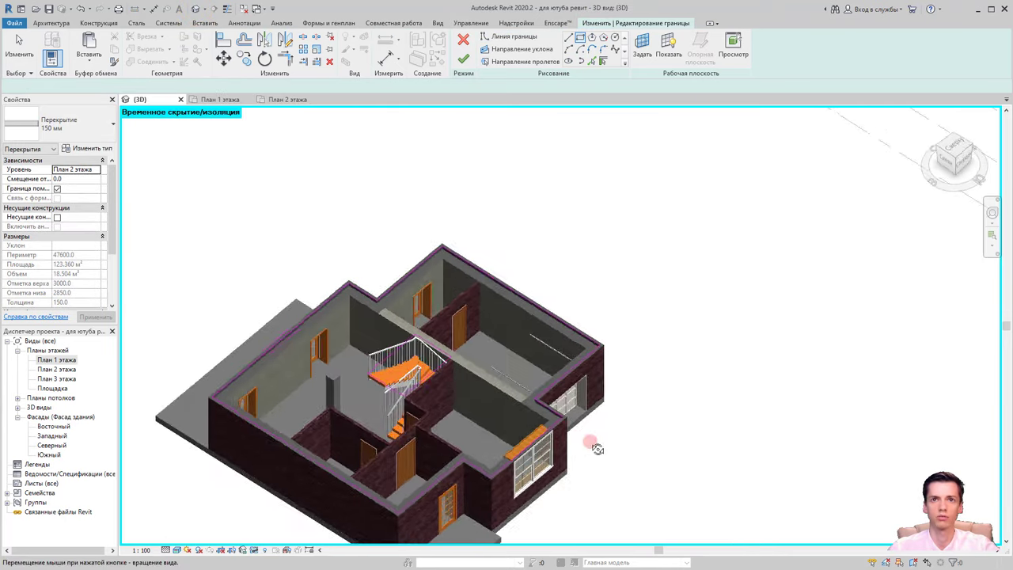
{"action": "scroll", "coordinate": [490, 388], "scroll_direction": "up", "scroll_amount": 5}
{"action": "middle_click_drag", "start_coordinate": [490, 387], "coordinate": [501, 378], "text": "shift"}
{"action": "left_click", "coordinate": [459, 64]}
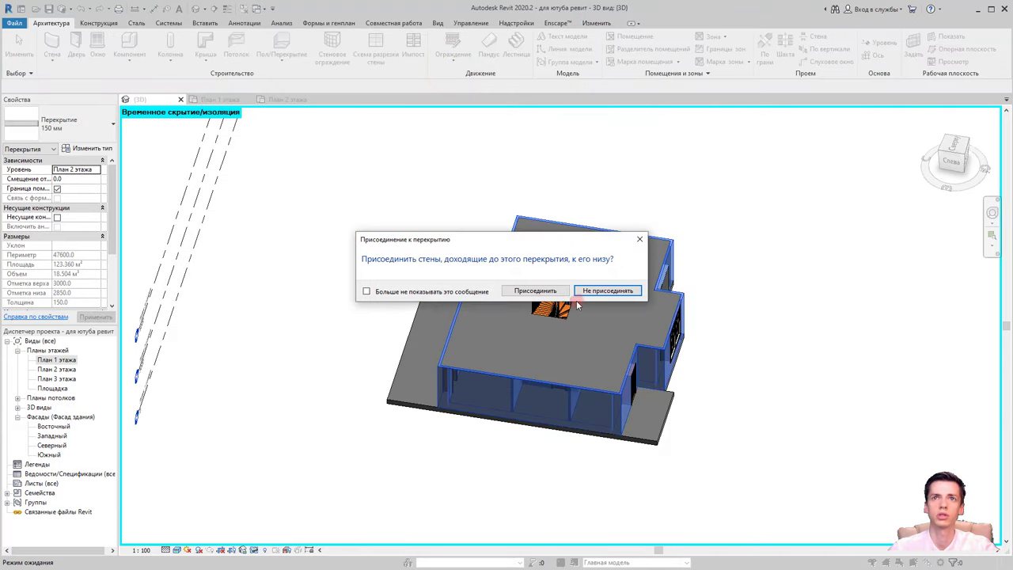
{"action": "left_click", "coordinate": [585, 291]}
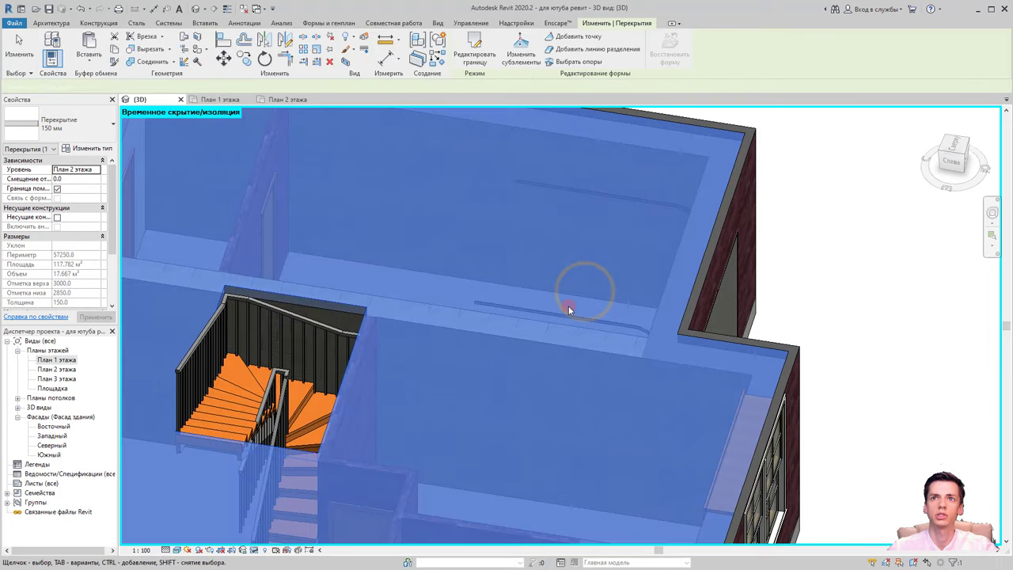
Deselect the slab and orbit to inspect the stairwell opening above the winder stair
{"action": "scroll", "coordinate": [469, 333], "scroll_direction": "down", "scroll_amount": 3}
{"action": "left_click", "coordinate": [704, 277]}
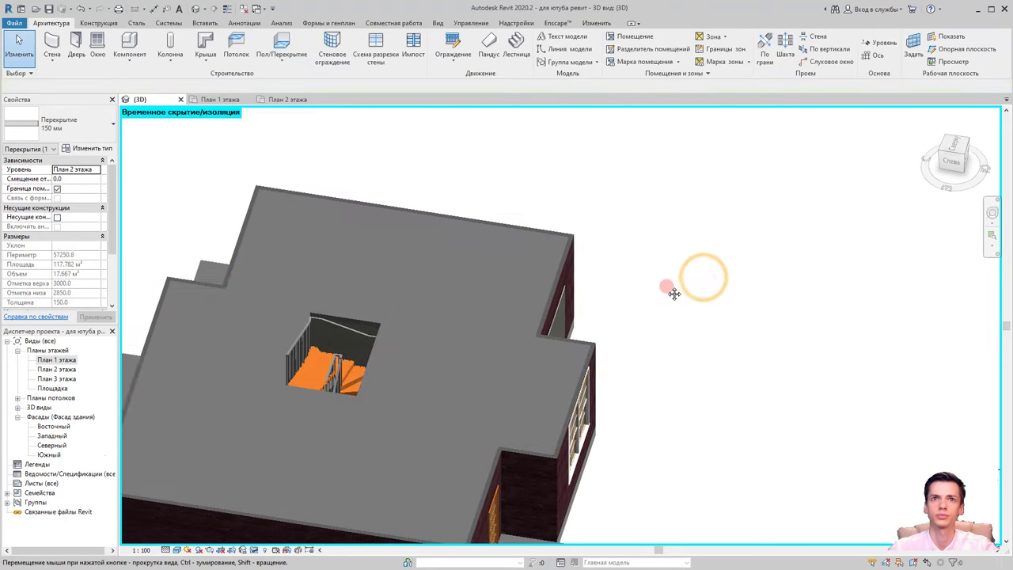
{"action": "middle_click_drag", "start_coordinate": [679, 294], "coordinate": [331, 329], "text": "shift"}
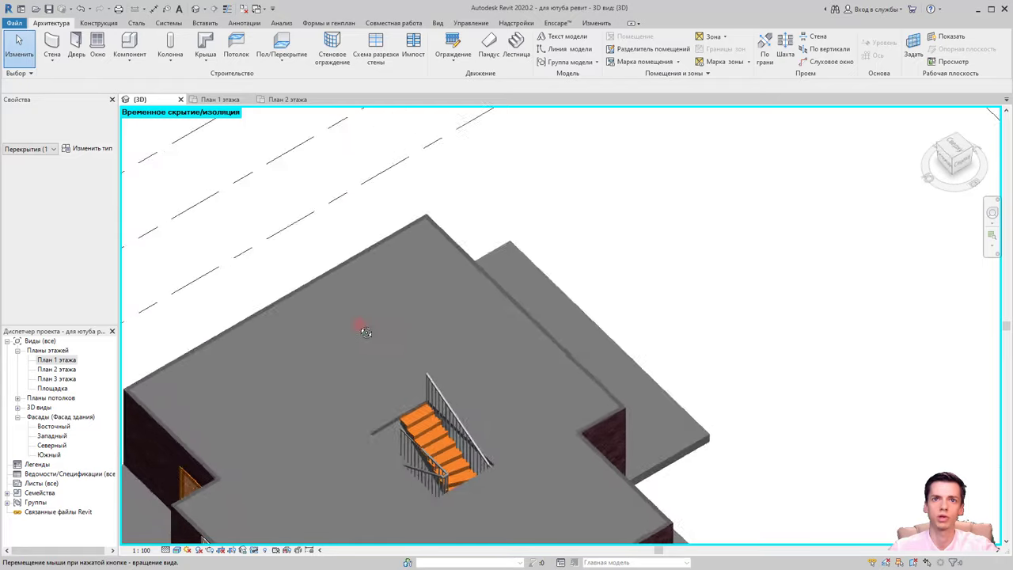
{"action": "mouse_move", "coordinate": [407, 361]}
{"action": "middle_mouse_down", "text": "shift"}
{"action": "mouse_move", "coordinate": [289, 357]}
{"action": "mouse_move", "coordinate": [267, 375]}
{"action": "mouse_move", "coordinate": [425, 240]}
{"action": "middle_mouse_up", "text": "shift"}
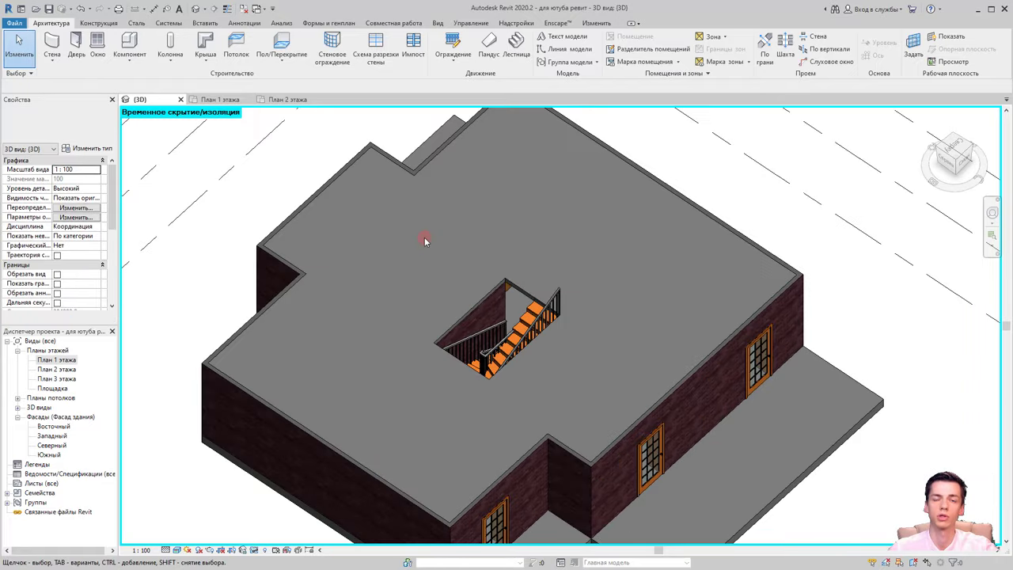
{"action": "left_click", "coordinate": [256, 550]}
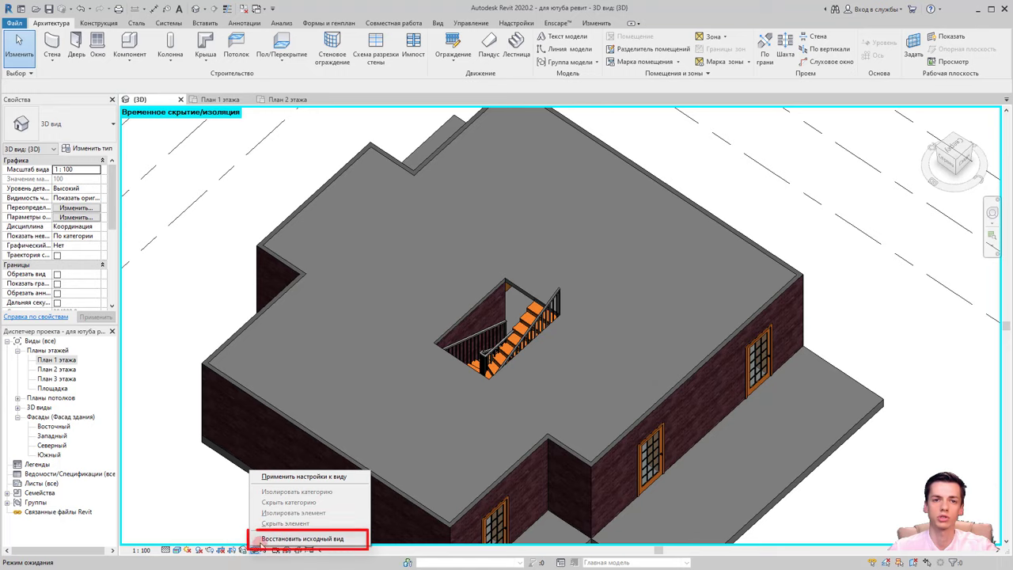
Reset Temporary Hide/Isolate to restore hidden elements and orbit to a near-front view
{"action": "left_click", "coordinate": [262, 540]}
{"action": "scroll", "coordinate": [324, 372], "scroll_direction": "down", "scroll_amount": 2}
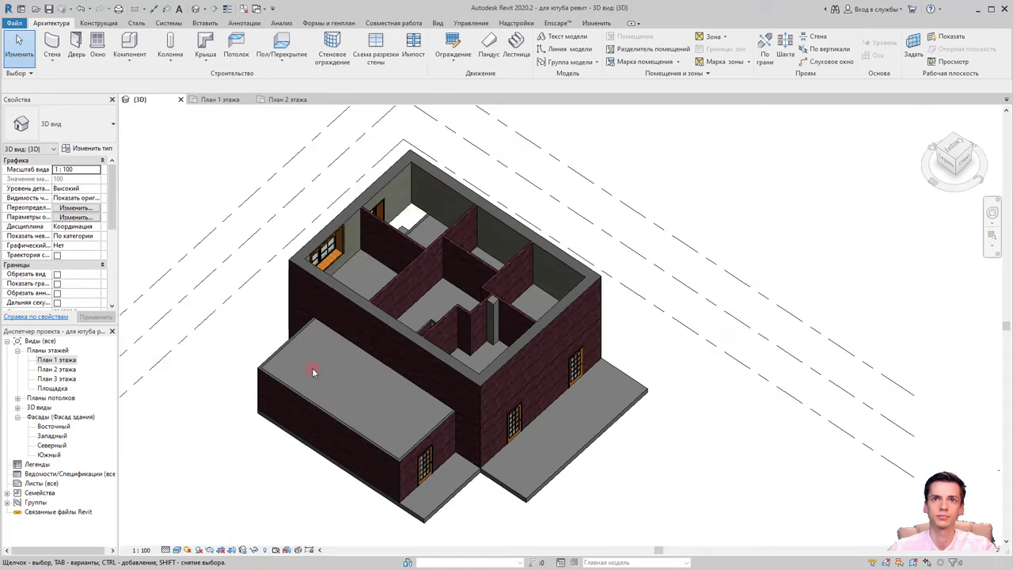
{"action": "mouse_move", "coordinate": [314, 372]}
{"action": "middle_mouse_down", "text": "shift"}
{"action": "mouse_move", "coordinate": [576, 326]}
{"action": "mouse_move", "coordinate": [685, 477]}
{"action": "middle_mouse_up", "text": "shift"}
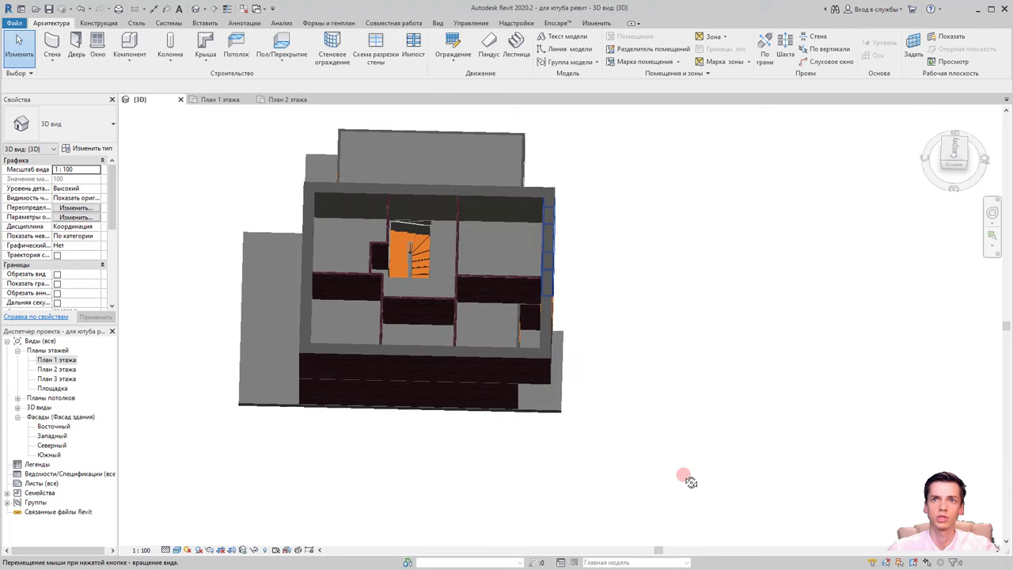
Edit the second-floor slab's boundary and show it in the План 2 этажа plan
{"action": "left_click", "coordinate": [515, 338]}
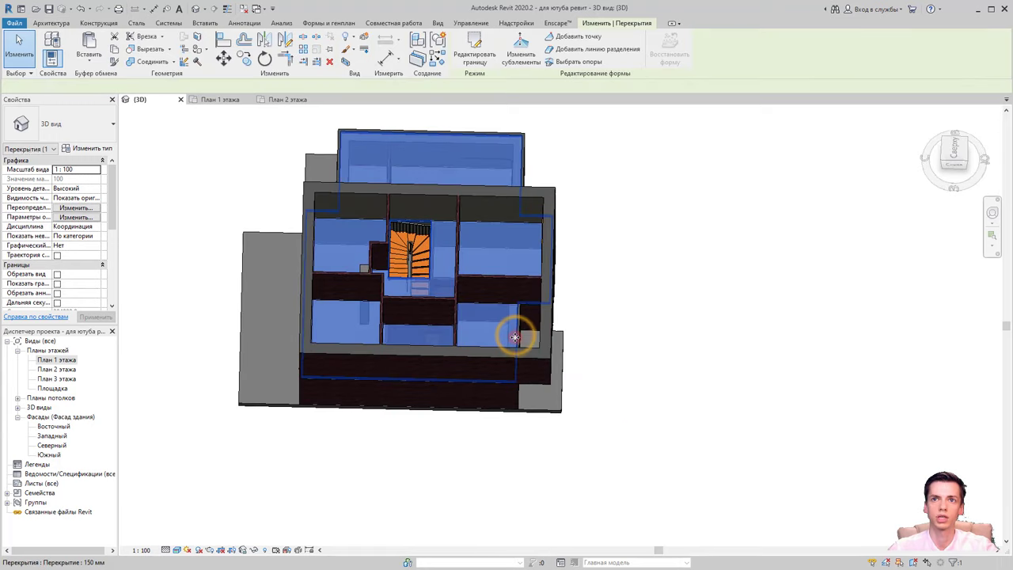
{"action": "left_click", "coordinate": [477, 67]}
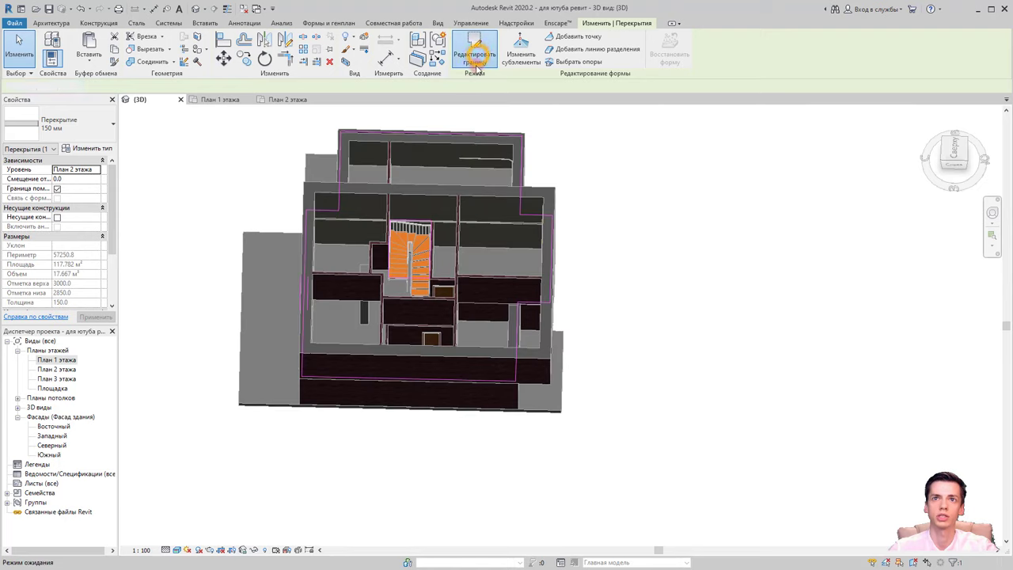
{"action": "double_click", "coordinate": [56, 370]}
{"action": "mouse_move", "coordinate": [327, 357]}
{"action": "middle_mouse_down"}
{"action": "mouse_move", "coordinate": [445, 153]}
{"action": "mouse_move", "coordinate": [442, 195]}
{"action": "middle_mouse_up"}
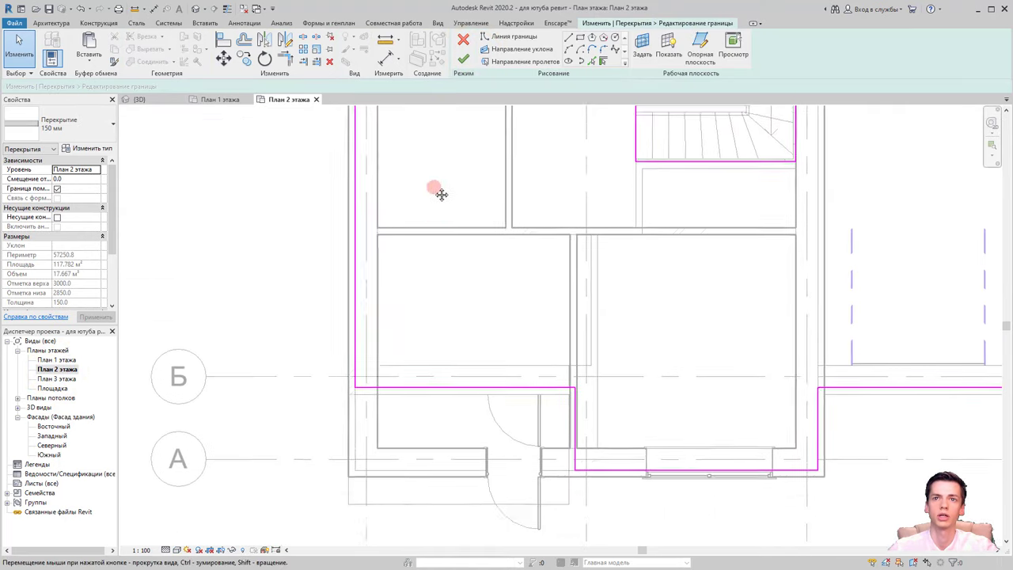
Delete two old boundary segments and stretch the bottom boundary line to the wall corner
{"action": "left_click", "coordinate": [575, 385]}
{"action": "key", "text": "Delete"}
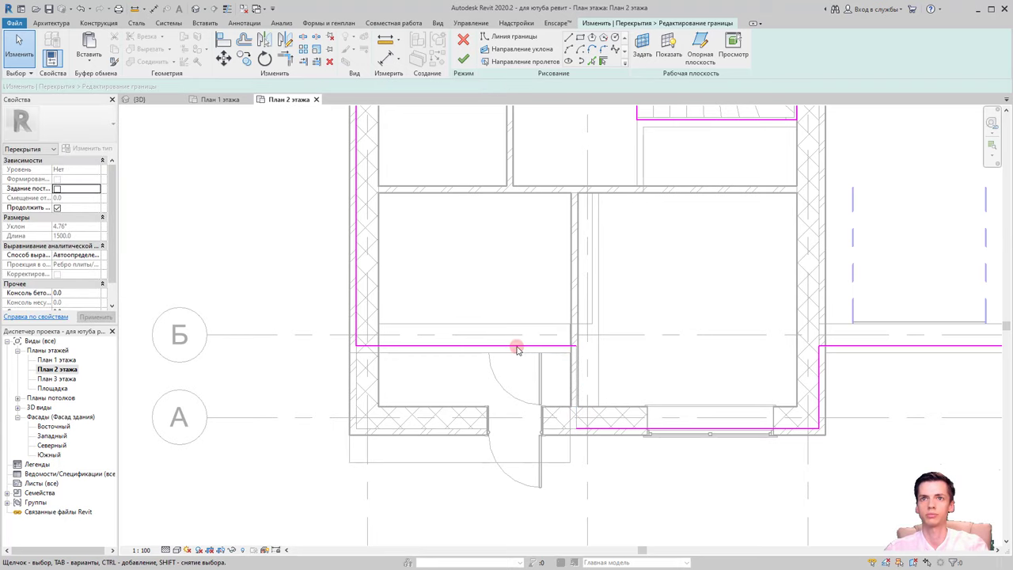
{"action": "left_click", "coordinate": [515, 346]}
{"action": "key", "text": "Delete"}
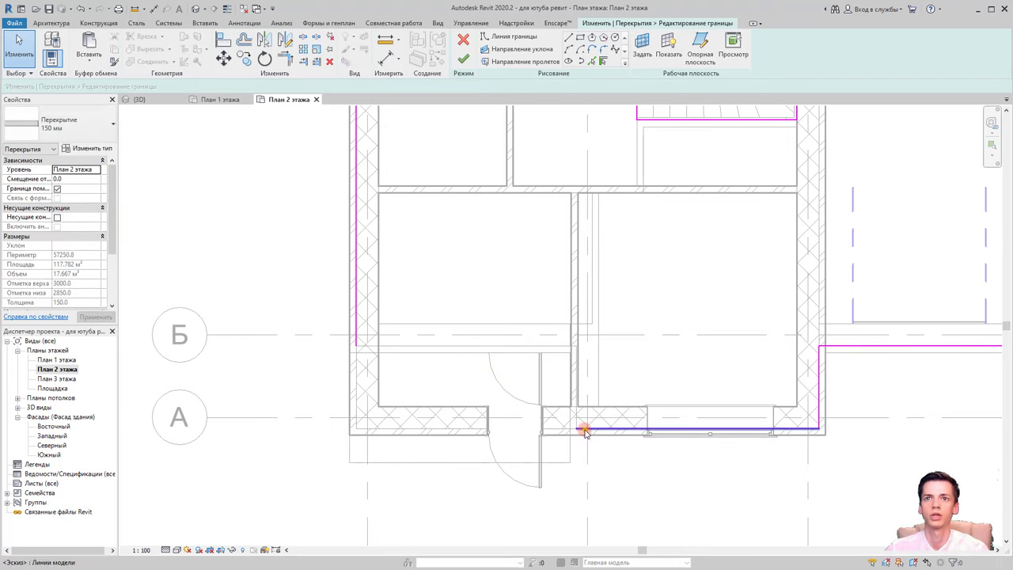
{"action": "left_click", "coordinate": [577, 428]}
{"action": "scroll", "coordinate": [581, 433], "scroll_direction": "up", "scroll_amount": 2}
{"action": "scroll", "coordinate": [580, 435], "scroll_direction": "up", "scroll_amount": 1}
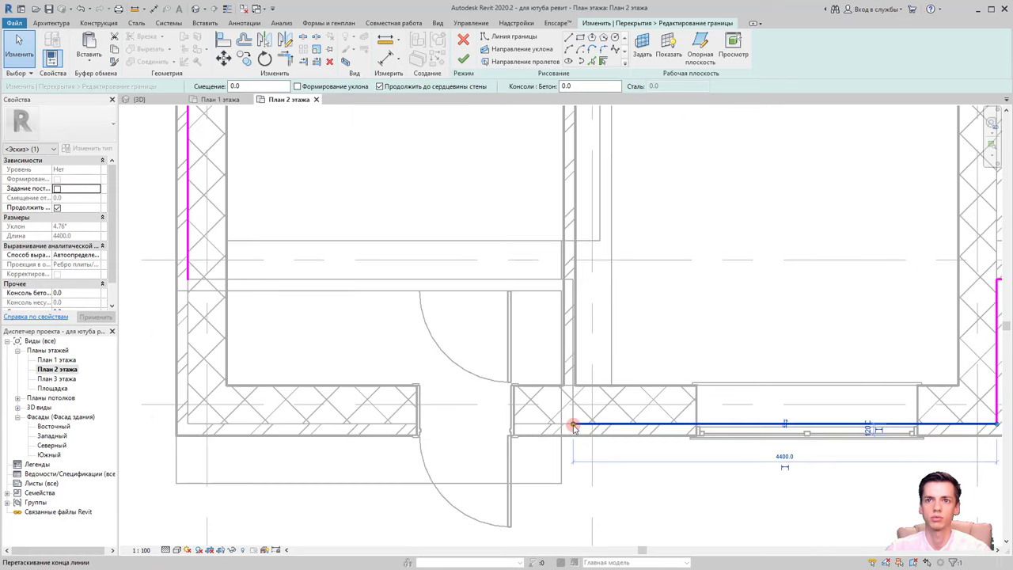
{"action": "left_click_drag", "start_coordinate": [573, 425], "coordinate": [561, 425]}
{"action": "left_click", "coordinate": [569, 503]}
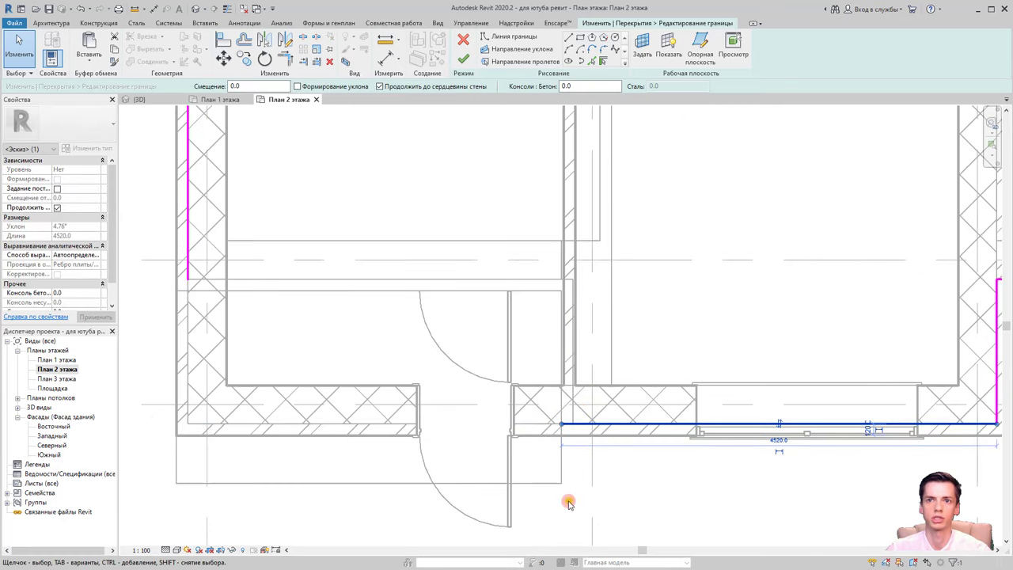
{"action": "middle_click_drag", "start_coordinate": [572, 496], "coordinate": [564, 449]}
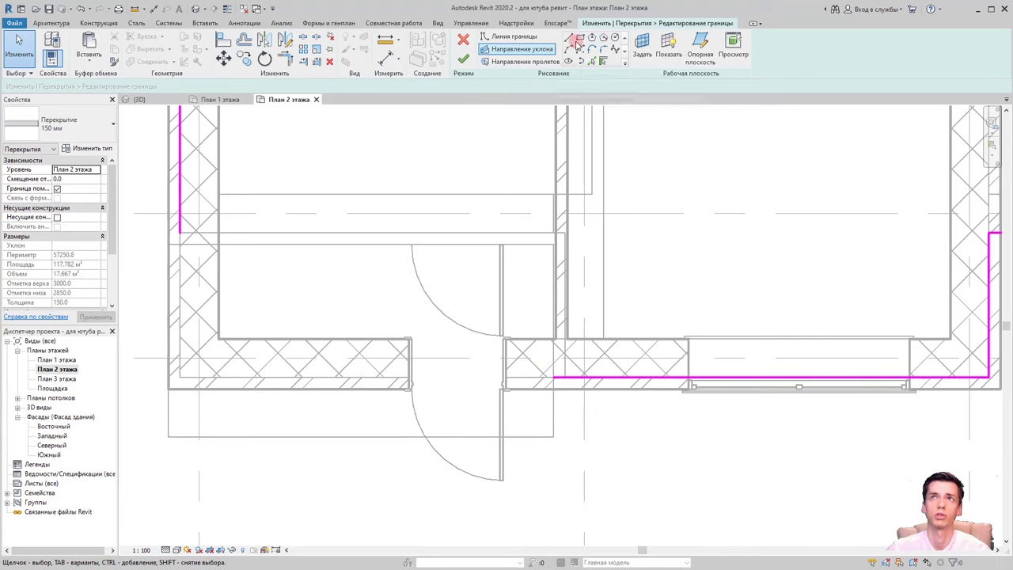
Draw the 1400 mm balcony outline past the front wall and finish, leaving walls unjoined
{"action": "left_click", "coordinate": [570, 38]}
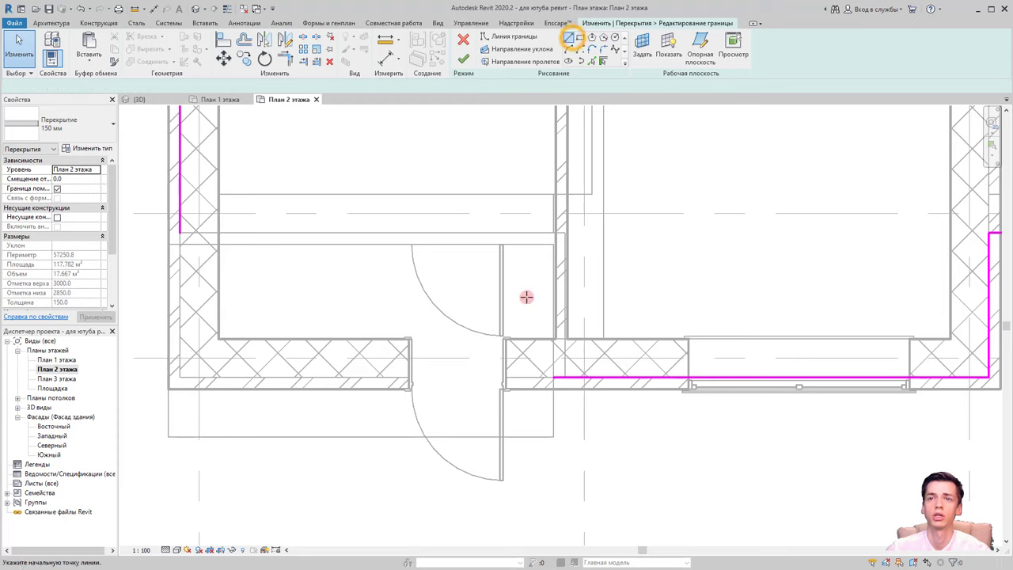
{"action": "left_click", "coordinate": [555, 380]}
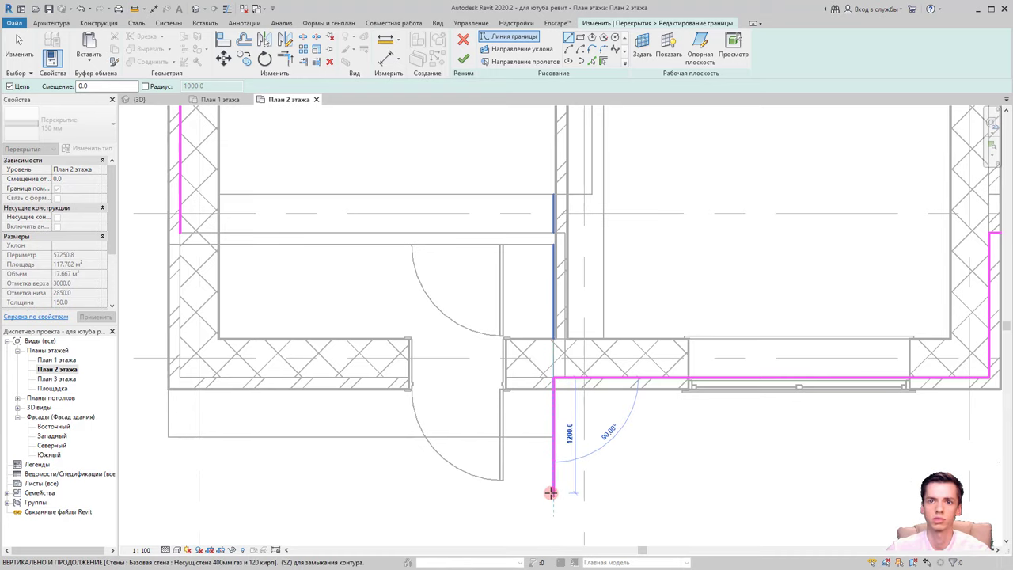
{"action": "middle_click_drag", "start_coordinate": [550, 492], "coordinate": [559, 472]}
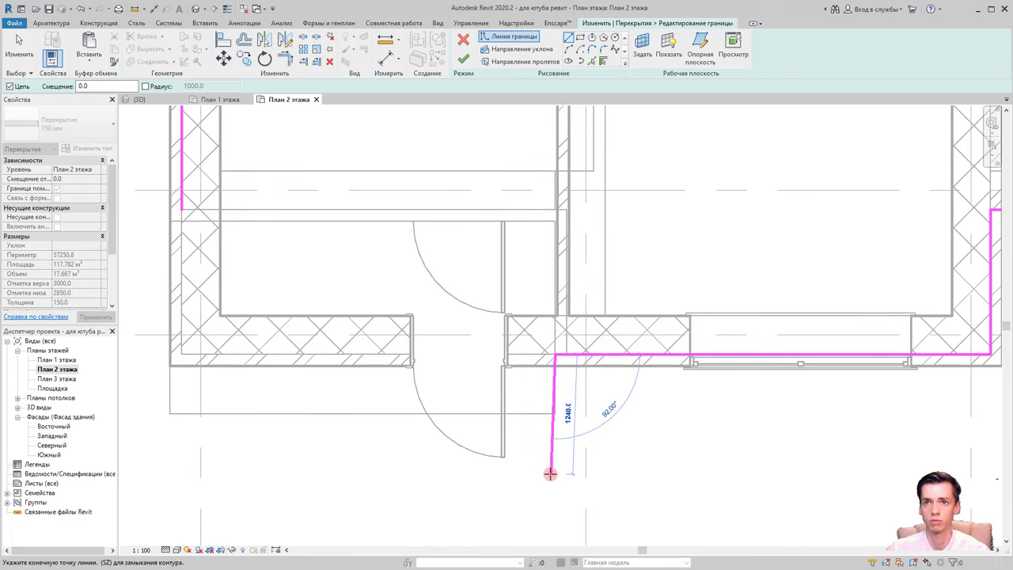
{"action": "type", "text": "1400"}
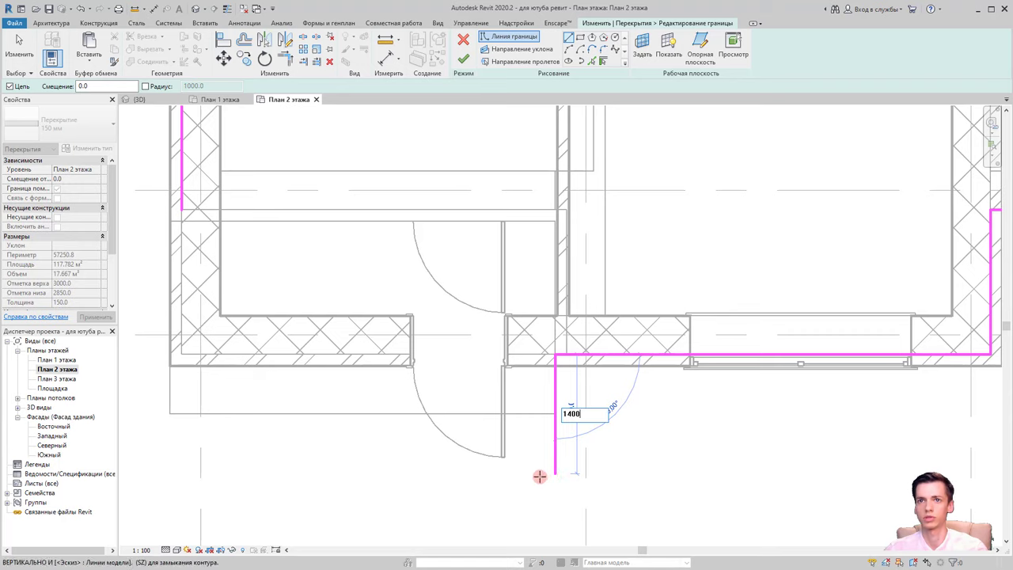
{"action": "key", "text": "Return"}
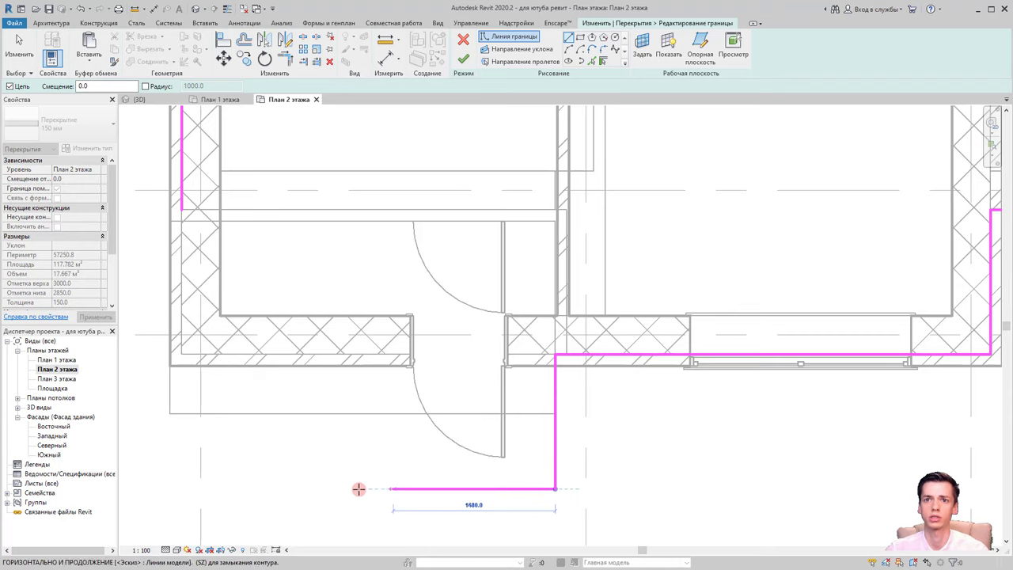
{"action": "left_click", "coordinate": [357, 485]}
{"action": "middle_click_drag", "start_coordinate": [357, 484], "coordinate": [588, 475]}
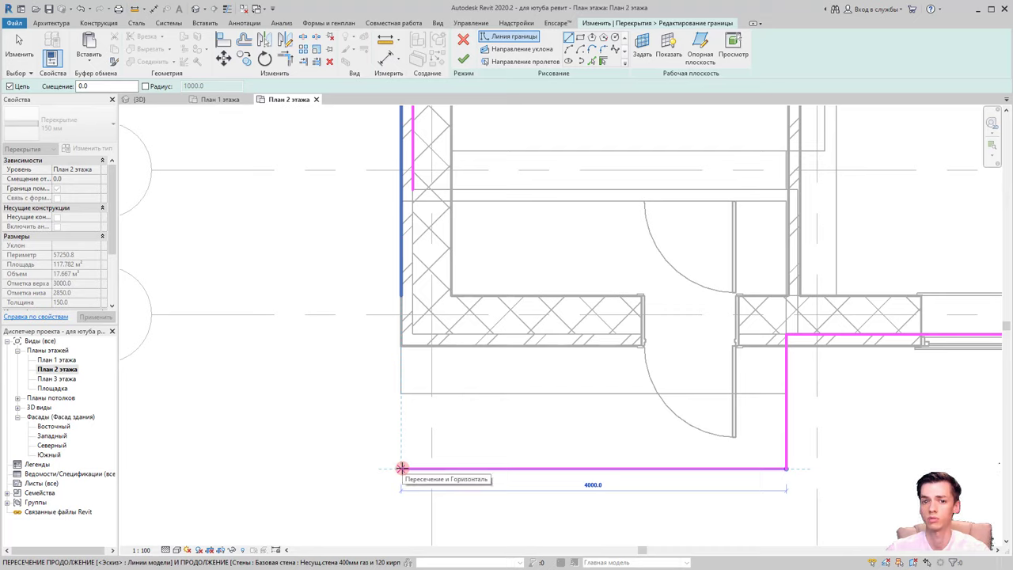
{"action": "left_click", "coordinate": [402, 468]}
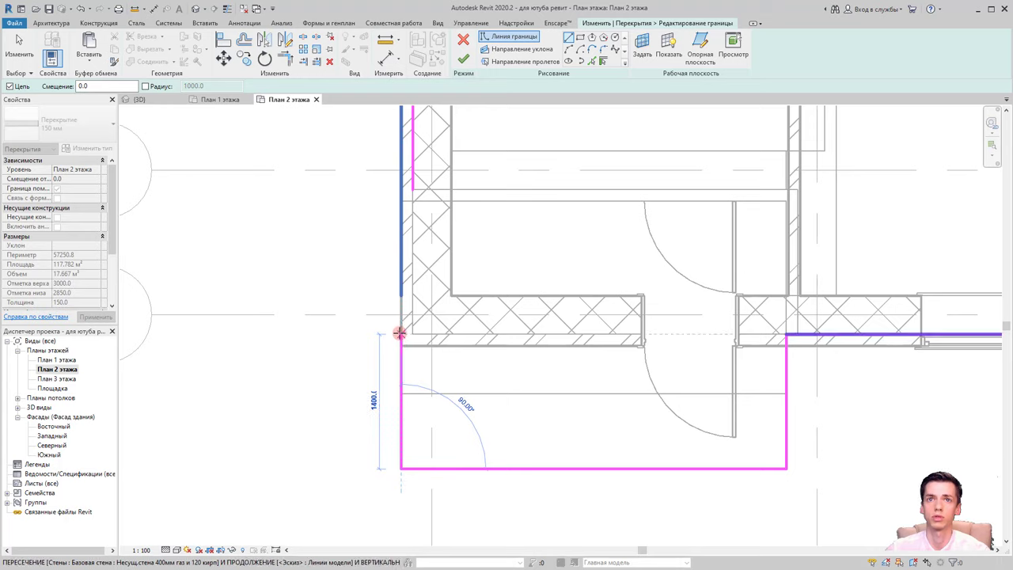
{"action": "left_click", "coordinate": [401, 342]}
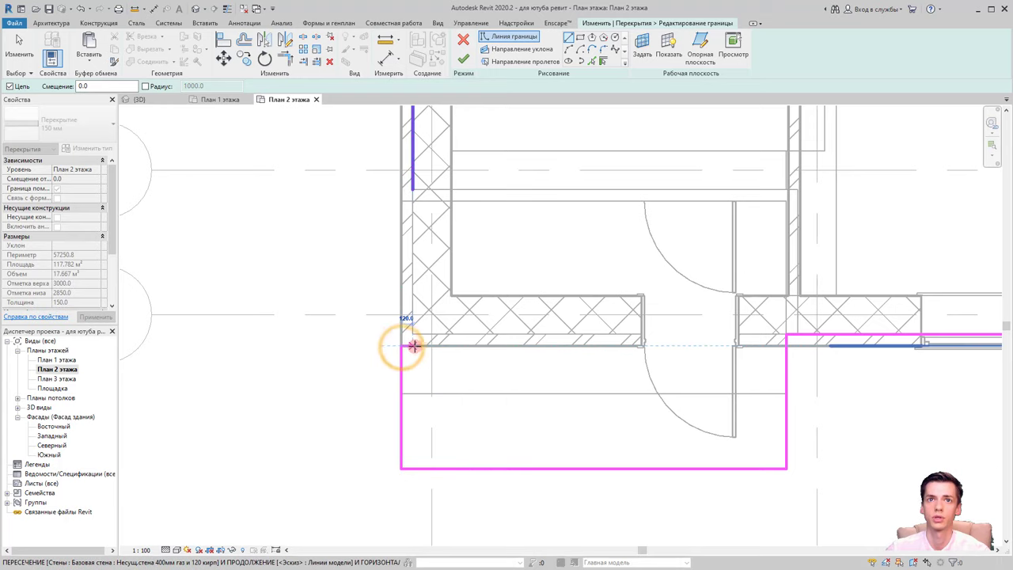
{"action": "left_click", "coordinate": [414, 344]}
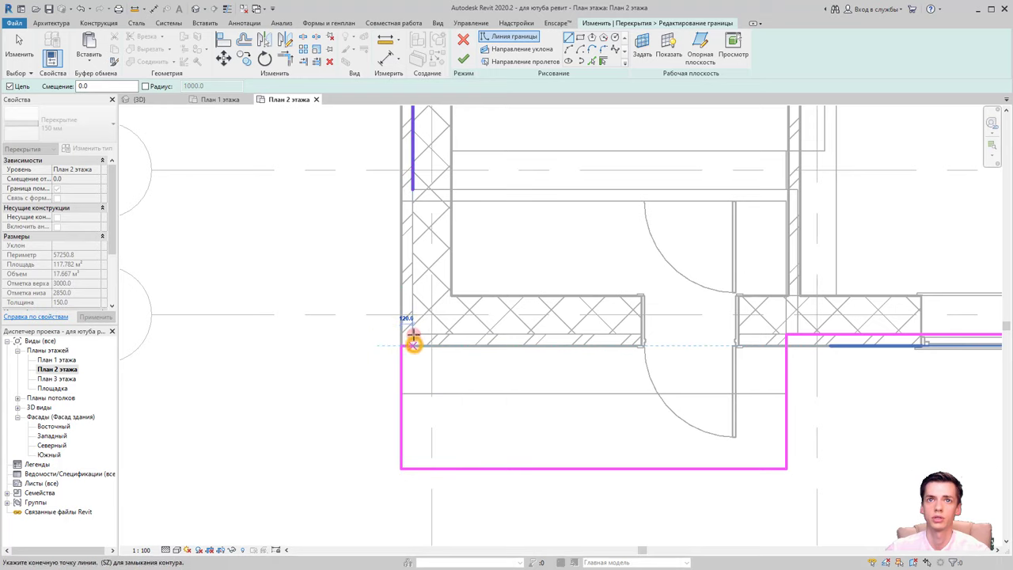
{"action": "left_click", "coordinate": [412, 190]}
{"action": "key", "text": "Escape"}
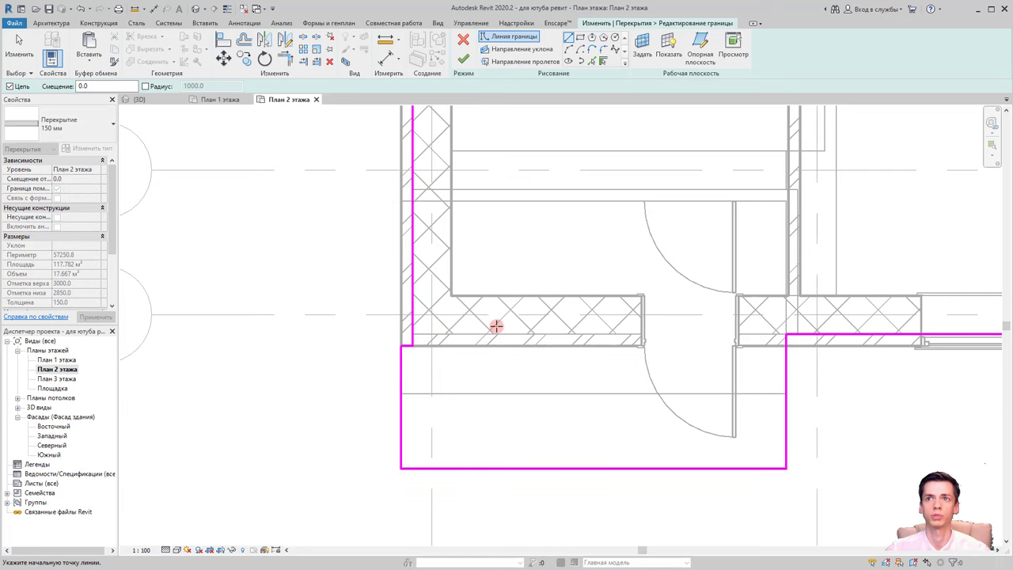
{"action": "key", "text": "Escape"}
{"action": "left_click", "coordinate": [464, 58]}
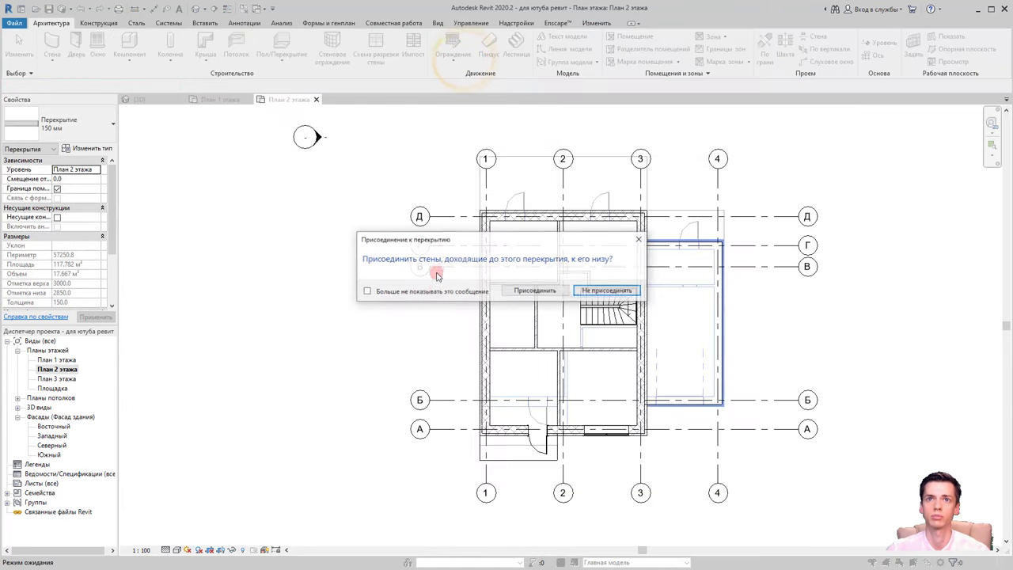
{"action": "left_click", "coordinate": [601, 291]}
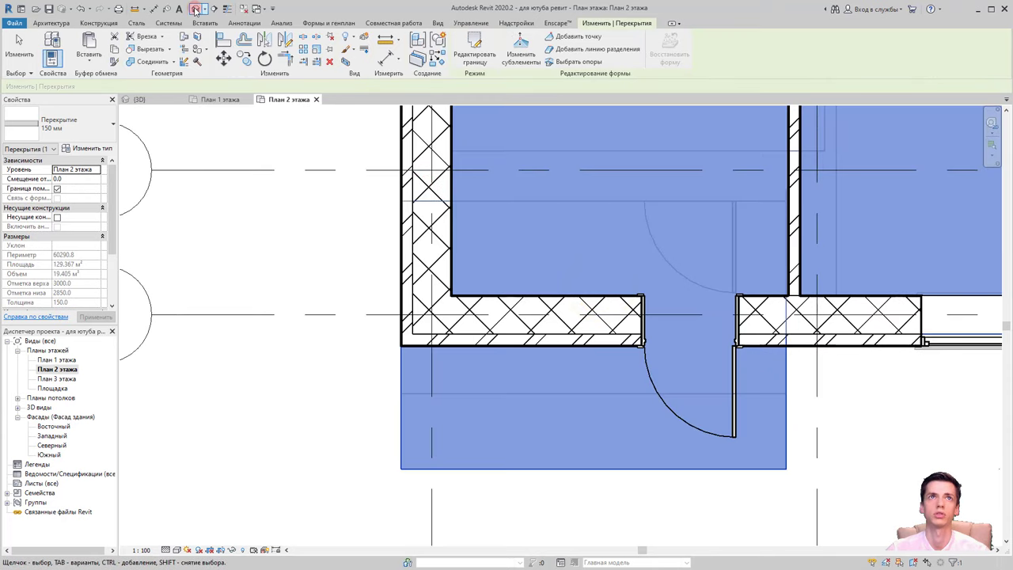
In 3D, clear the selection and orbit around the house to inspect the projecting balcony slab
{"action": "left_click", "coordinate": [196, 10]}
{"action": "mouse_move", "coordinate": [383, 295]}
{"action": "middle_mouse_down", "text": "shift"}
{"action": "mouse_move", "coordinate": [516, 316]}
{"action": "mouse_move", "coordinate": [393, 198]}
{"action": "mouse_move", "coordinate": [380, 323]}
{"action": "middle_mouse_up", "text": "shift"}
{"action": "key", "text": "Escape"}
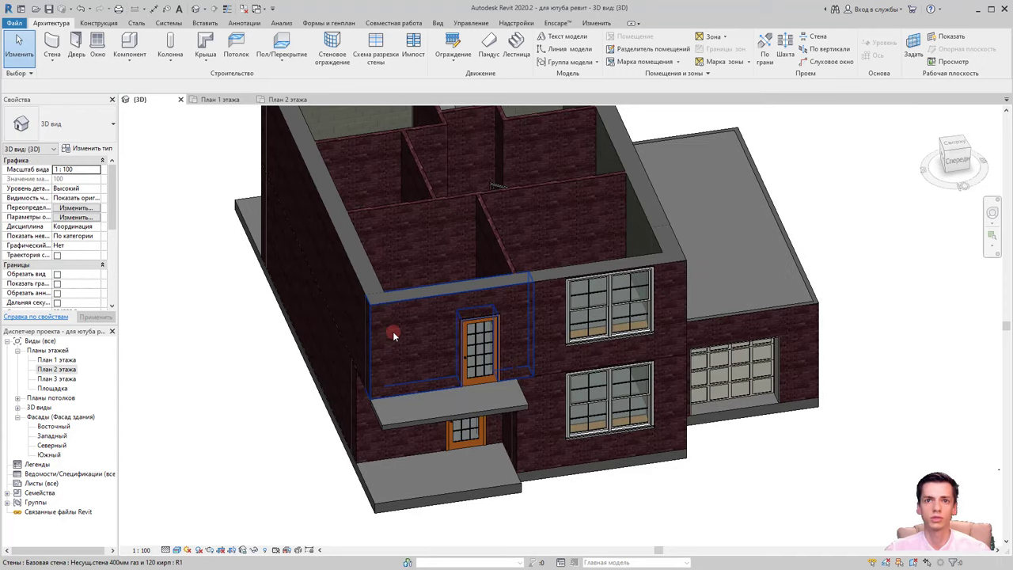
{"action": "middle_click_drag", "start_coordinate": [393, 335], "coordinate": [389, 342], "text": "shift"}
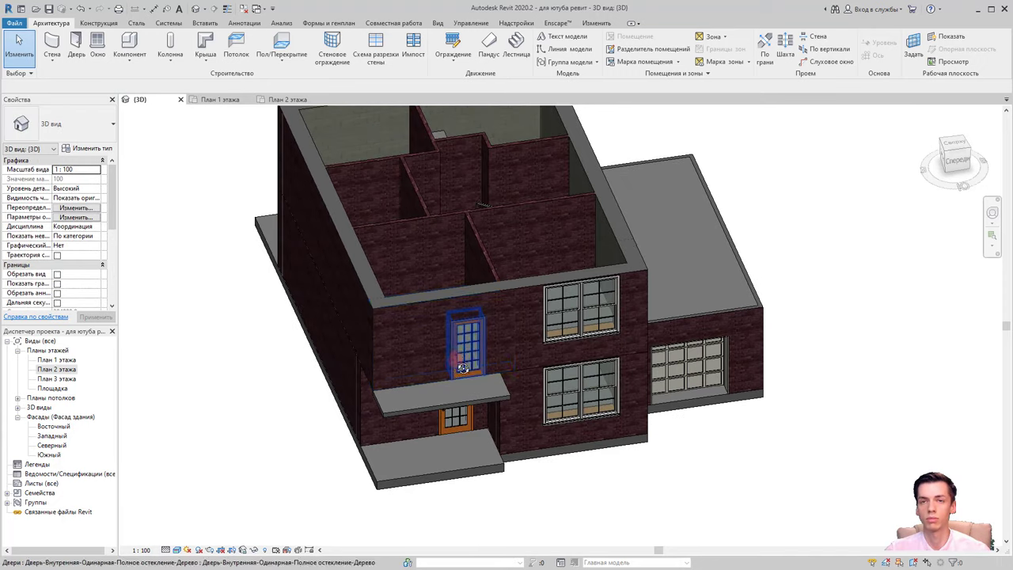
{"action": "mouse_move", "coordinate": [451, 364]}
{"action": "middle_mouse_down", "text": "shift"}
{"action": "mouse_move", "coordinate": [449, 377]}
{"action": "mouse_move", "coordinate": [122, 382]}
{"action": "middle_mouse_up", "text": "shift"}
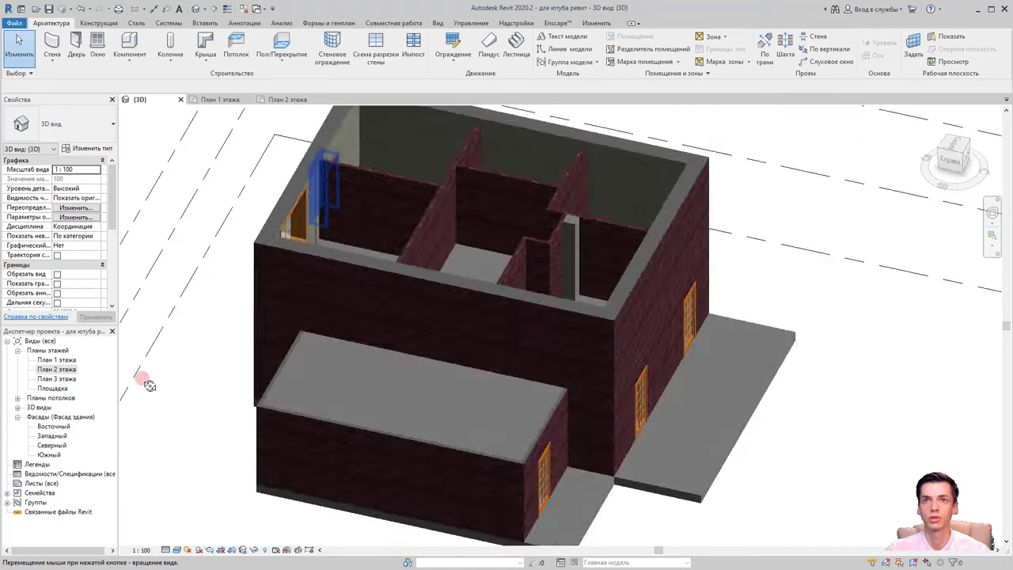
{"action": "middle_click_drag", "start_coordinate": [123, 382], "coordinate": [227, 384], "text": "shift"}
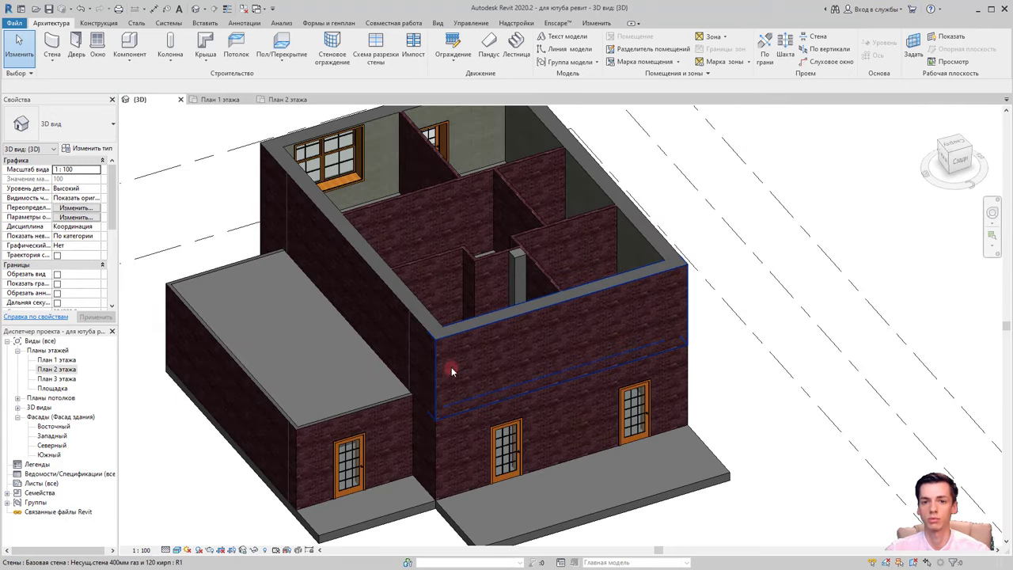
{"action": "mouse_move", "coordinate": [455, 377]}
{"action": "middle_mouse_down", "text": "shift"}
{"action": "mouse_move", "coordinate": [464, 391]}
{"action": "mouse_move", "coordinate": [228, 461]}
{"action": "mouse_move", "coordinate": [276, 425]}
{"action": "mouse_move", "coordinate": [380, 409]}
{"action": "mouse_move", "coordinate": [253, 407]}
{"action": "mouse_move", "coordinate": [200, 384]}
{"action": "middle_mouse_up", "text": "shift"}
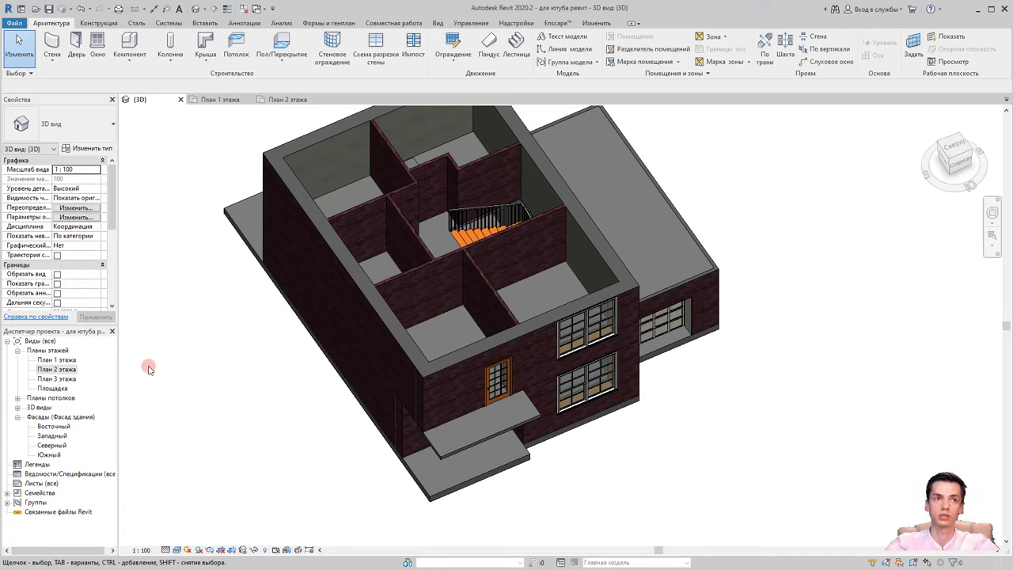
On the Level 2 plan, pick the Одиночные-Щитовые 900 door type, then cancel door placement
{"action": "double_click", "coordinate": [54, 369]}
{"action": "scroll", "coordinate": [458, 330], "scroll_direction": "down", "scroll_amount": 1}
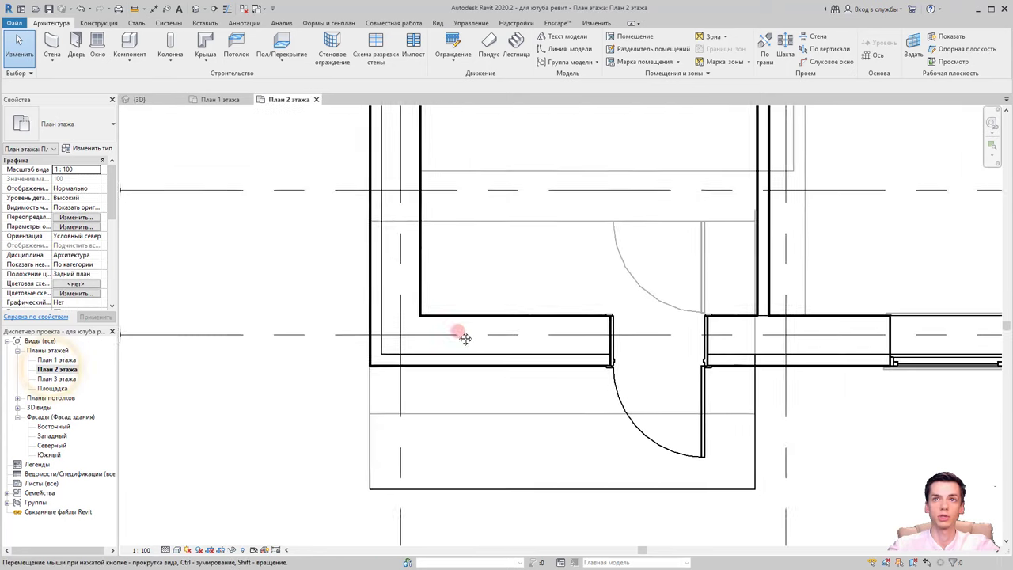
{"action": "scroll", "coordinate": [454, 309], "scroll_direction": "down", "scroll_amount": 2}
{"action": "scroll", "coordinate": [454, 331], "scroll_direction": "down", "scroll_amount": 2}
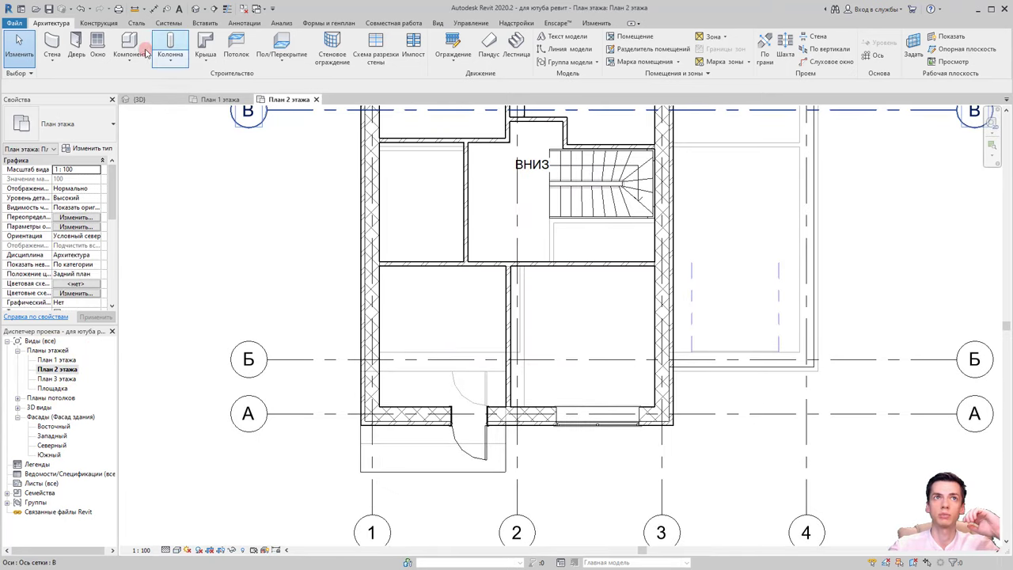
{"action": "left_click", "coordinate": [76, 46]}
{"action": "middle_click_drag", "start_coordinate": [533, 198], "coordinate": [514, 276]}
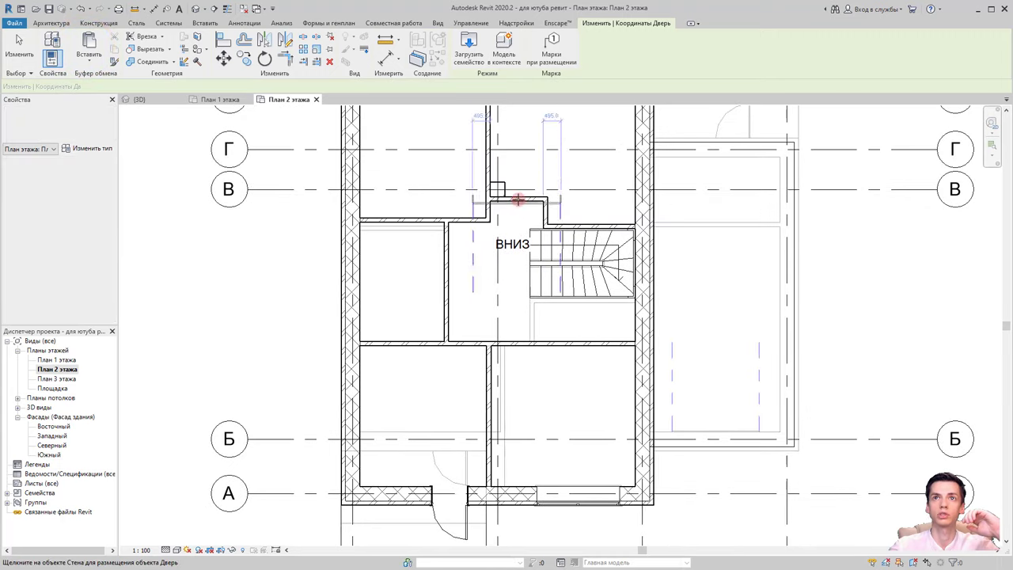
{"action": "left_click", "coordinate": [74, 120]}
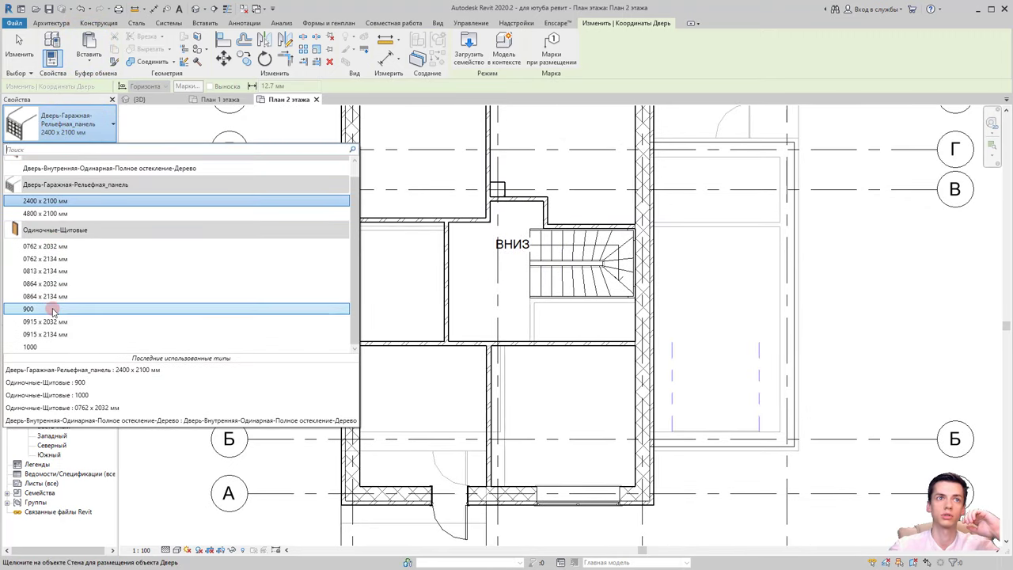
{"action": "left_click", "coordinate": [49, 308]}
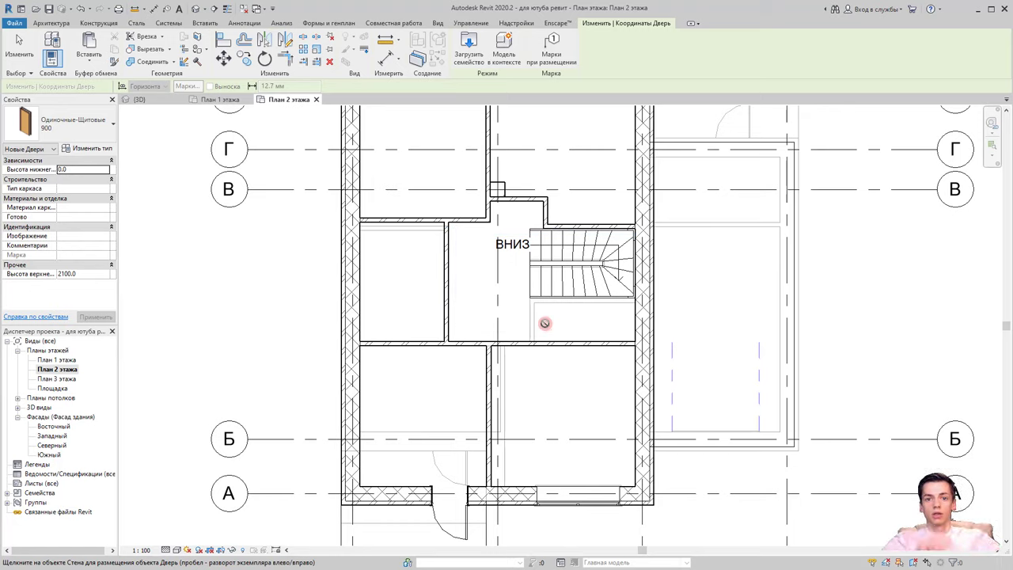
{"action": "key", "text": "Escape"}
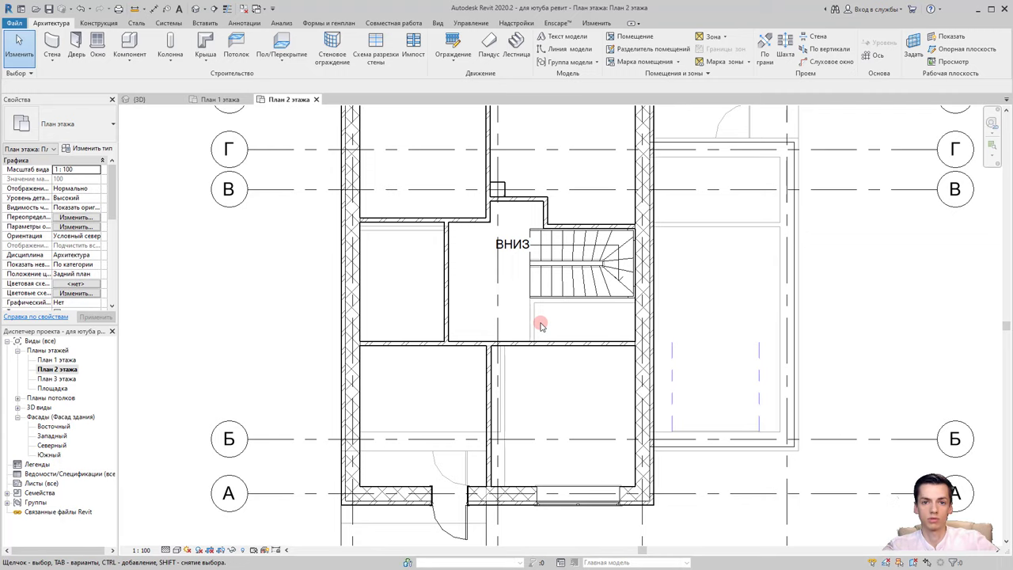
Draw a straight 20-riser stair run in the empty area beside the house and select it
{"action": "left_click", "coordinate": [513, 56]}
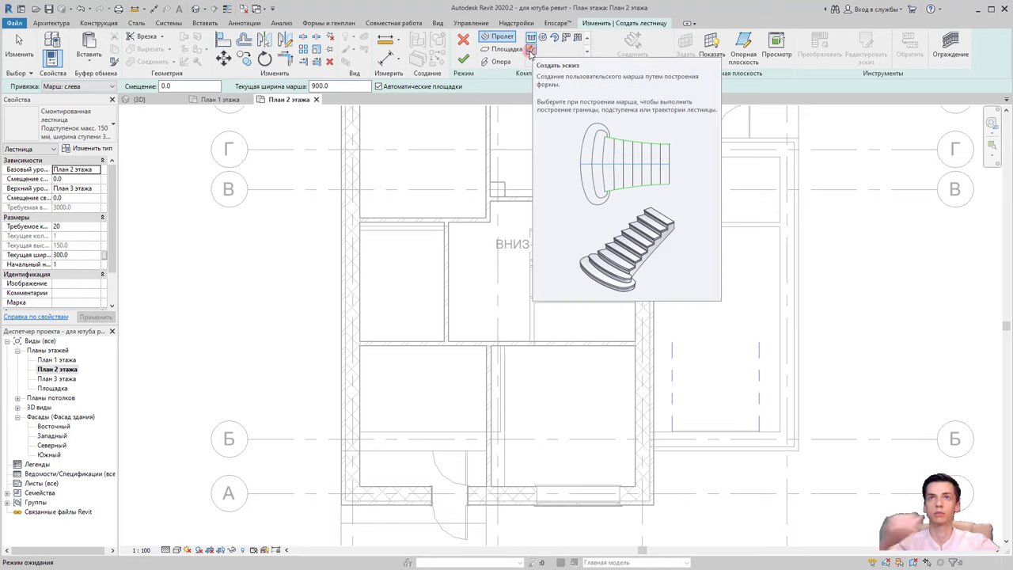
{"action": "left_click", "coordinate": [530, 36]}
{"action": "middle_click_drag", "start_coordinate": [768, 136], "coordinate": [437, 211]}
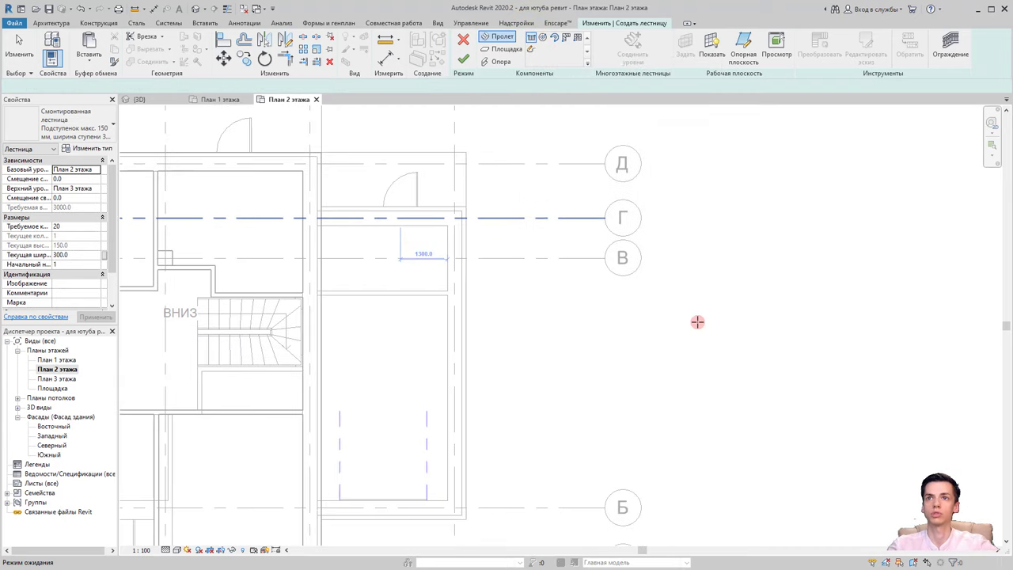
{"action": "left_click", "coordinate": [691, 319]}
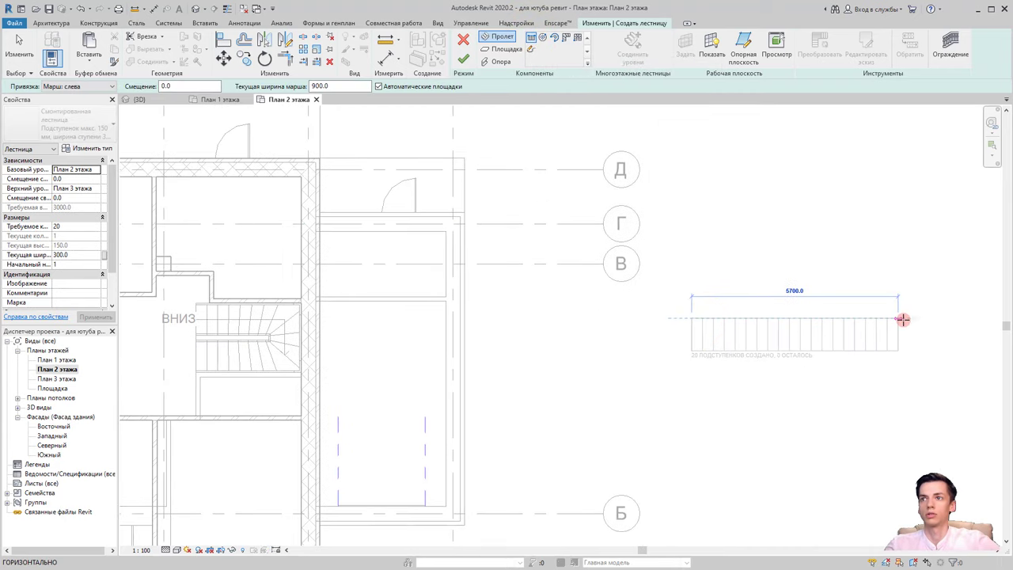
{"action": "left_click", "coordinate": [899, 319]}
{"action": "key", "text": "Escape"}
{"action": "left_click", "coordinate": [886, 341]}
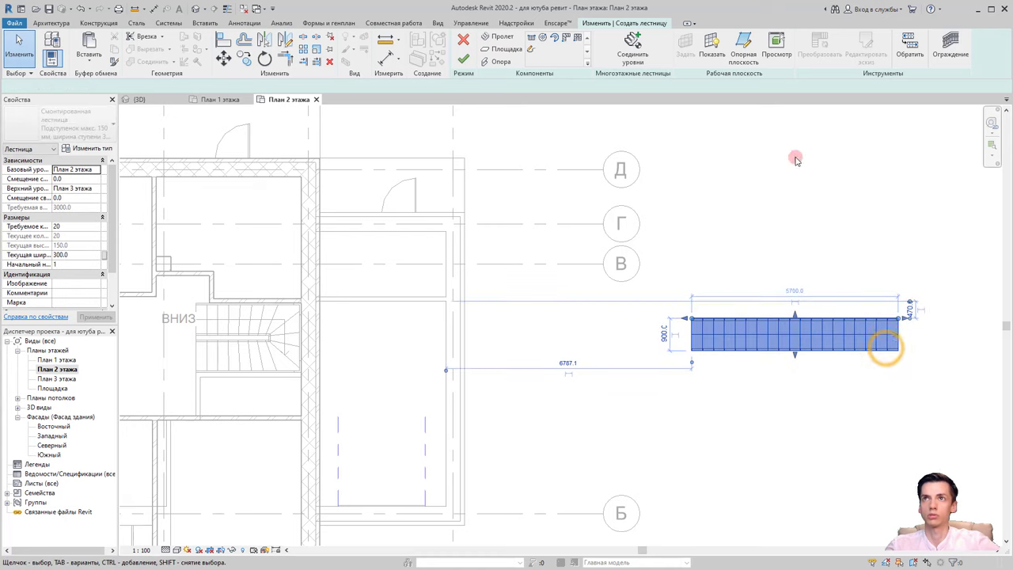
Convert the run to a sketch-based run and open its outline sketch, removing the straight upper edge
{"action": "left_click", "coordinate": [819, 43]}
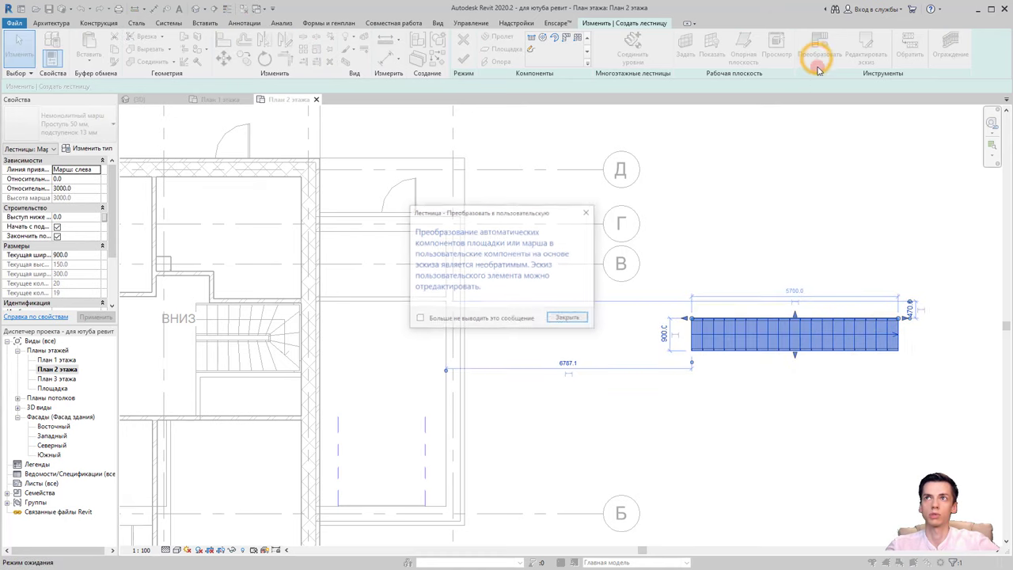
{"action": "left_click", "coordinate": [570, 319]}
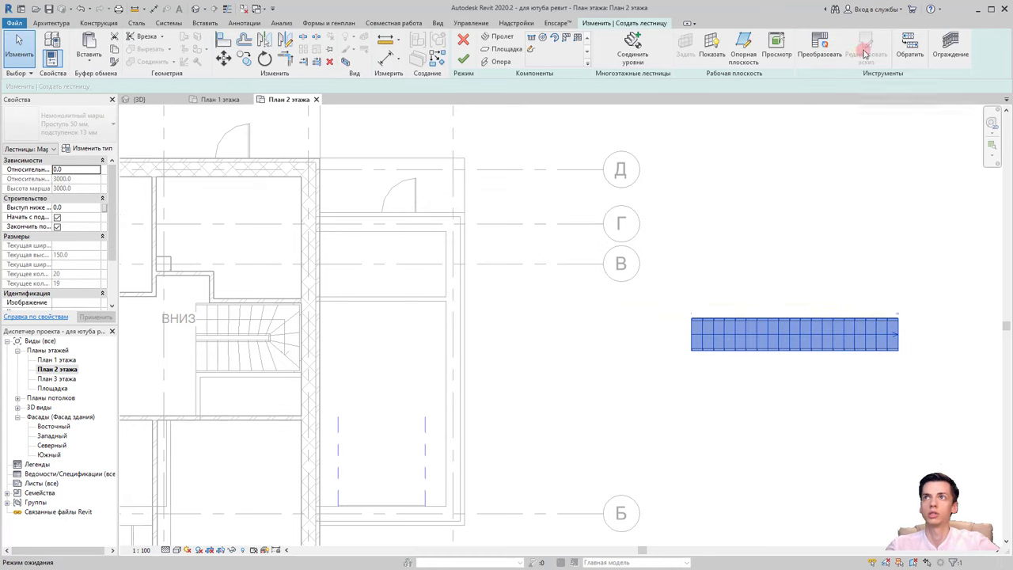
{"action": "left_click", "coordinate": [772, 290]}
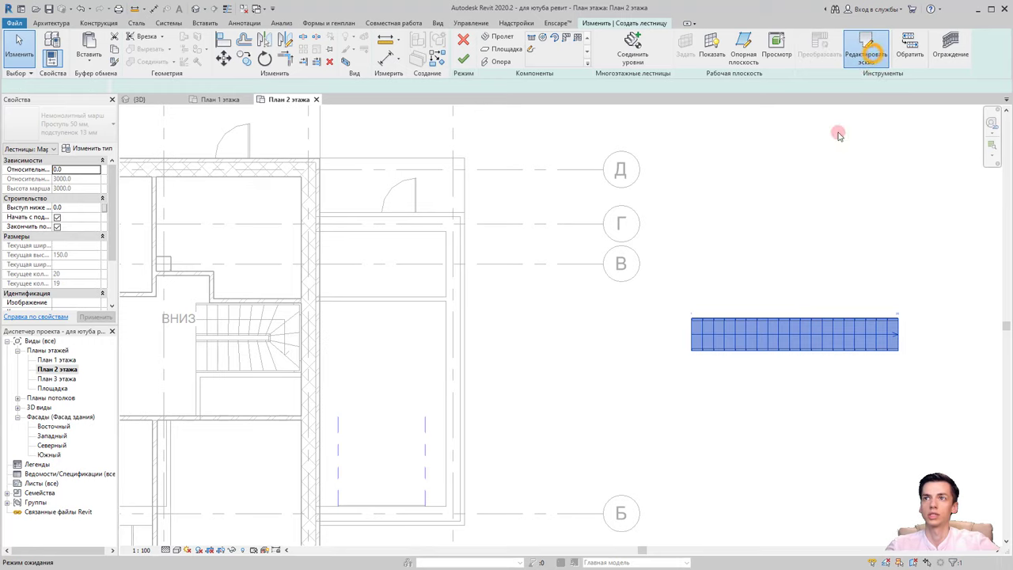
{"action": "left_click", "coordinate": [868, 43]}
{"action": "scroll", "coordinate": [814, 317], "scroll_direction": "up", "scroll_amount": 2}
{"action": "left_click", "coordinate": [812, 315]}
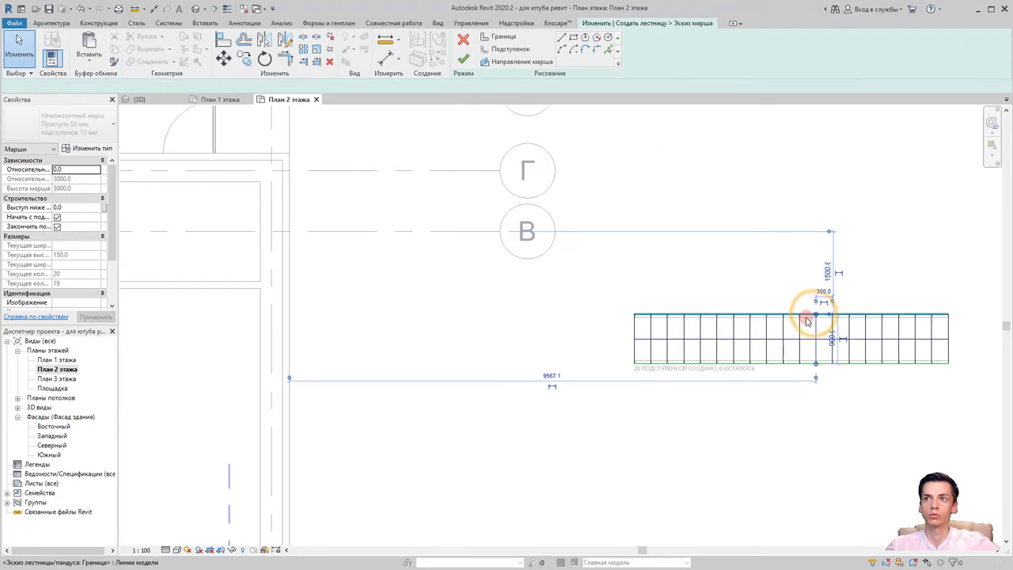
{"action": "left_click", "coordinate": [805, 317]}
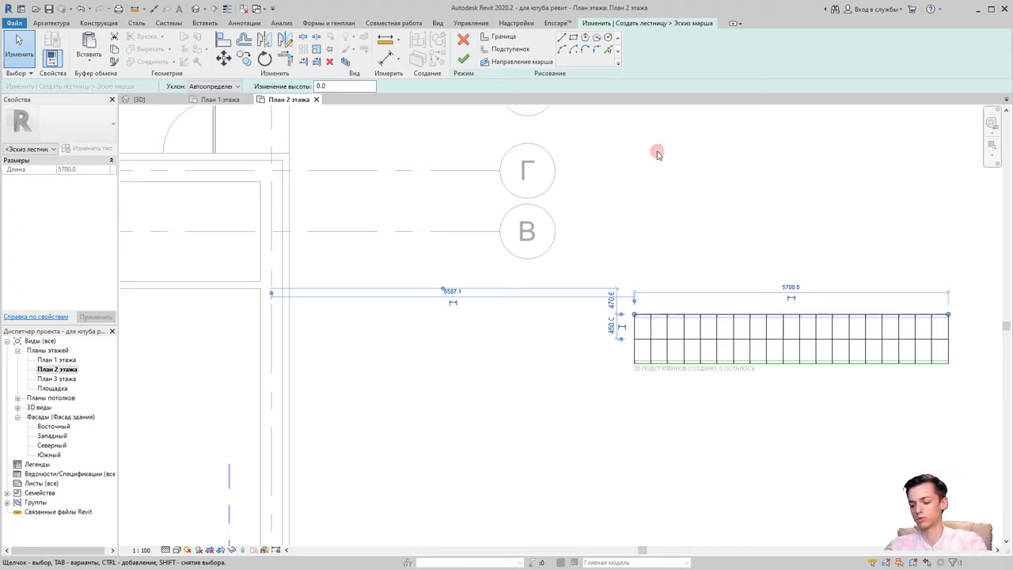
{"action": "left_click", "coordinate": [674, 163]}
Start the wavy boundary with a line, an upward arc hump, and a straight segment
{"action": "left_click", "coordinate": [561, 50]}
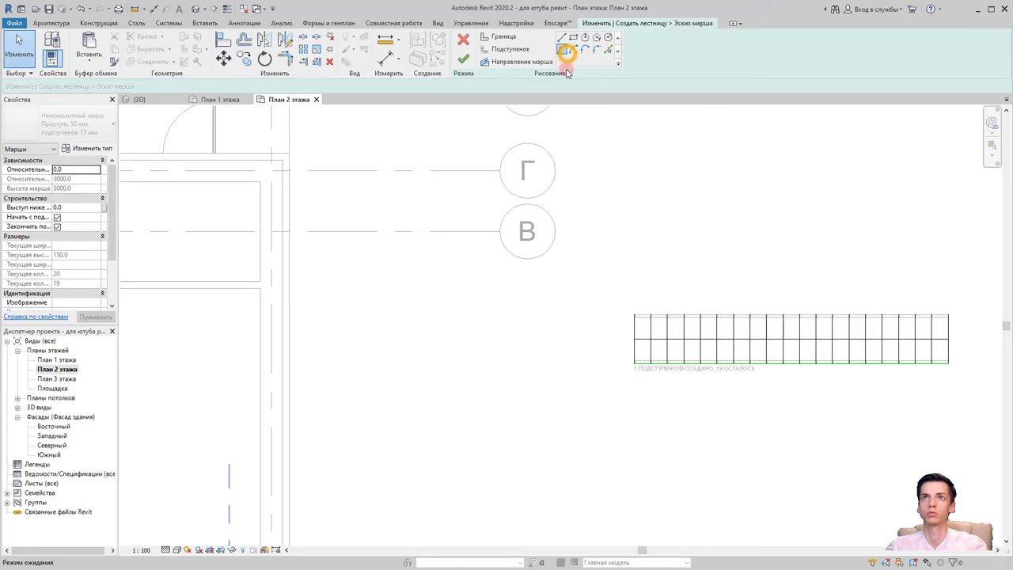
{"action": "left_click", "coordinate": [634, 315]}
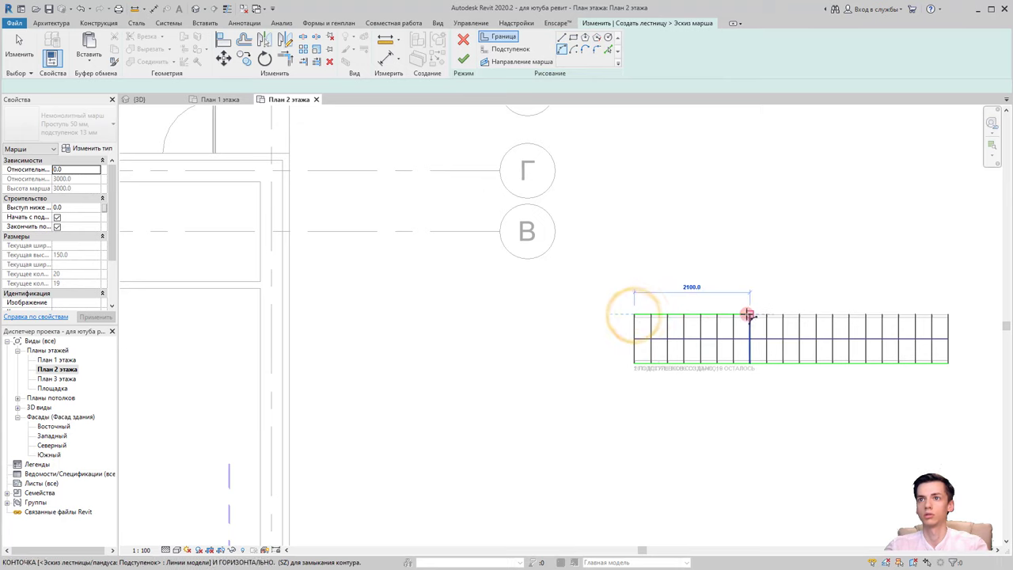
{"action": "left_click", "coordinate": [743, 313]}
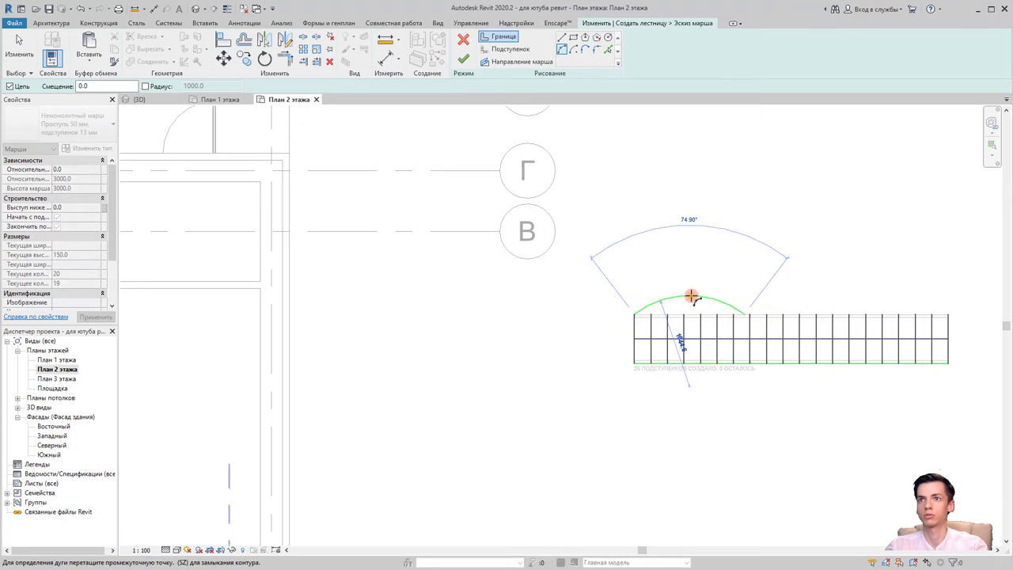
{"action": "left_click", "coordinate": [692, 291]}
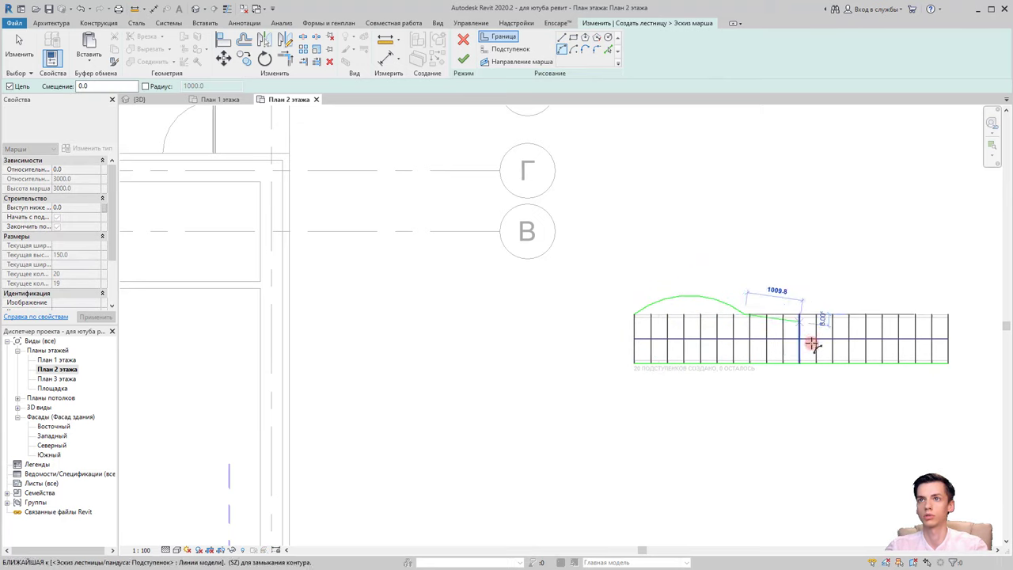
{"action": "key", "text": "l"}
{"action": "key", "text": "i"}
{"action": "left_click", "coordinate": [883, 316]}
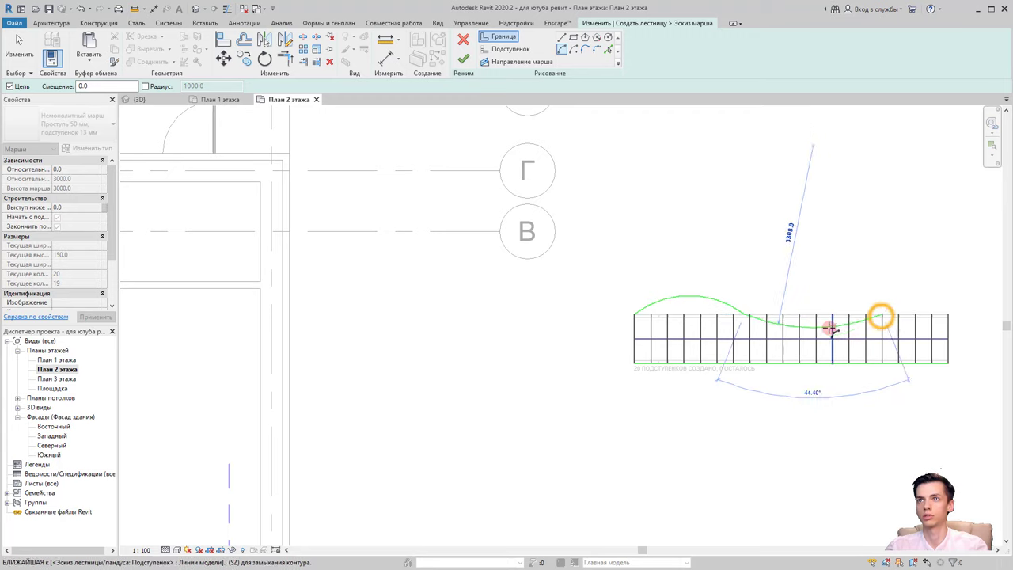
Complete the wave with a downward arc, a short straight piece and a closing arc
{"action": "scroll", "coordinate": [797, 328], "scroll_direction": "up", "scroll_amount": 1}
{"action": "scroll", "coordinate": [791, 328], "scroll_direction": "up", "scroll_amount": 2}
{"action": "left_click", "coordinate": [792, 326]}
{"action": "middle_click_drag", "start_coordinate": [837, 344], "coordinate": [659, 371]}
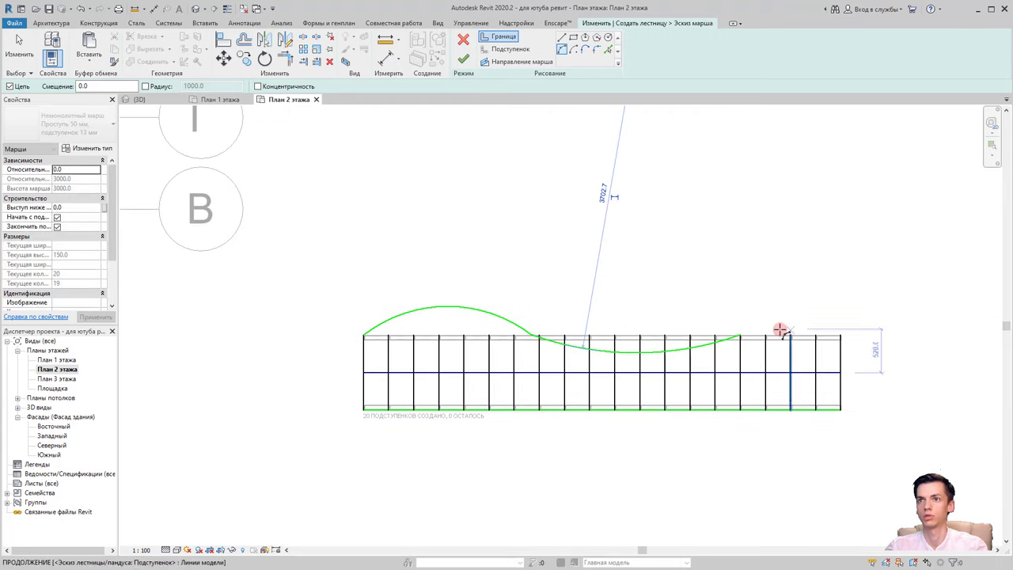
{"action": "left_click", "coordinate": [740, 336]}
{"action": "left_click", "coordinate": [839, 336]}
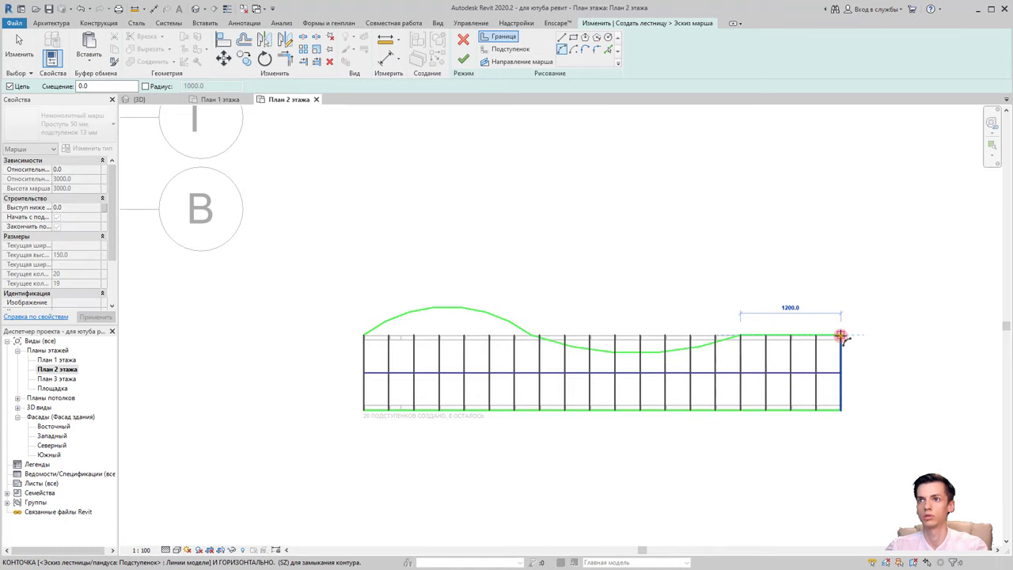
{"action": "left_click", "coordinate": [786, 326]}
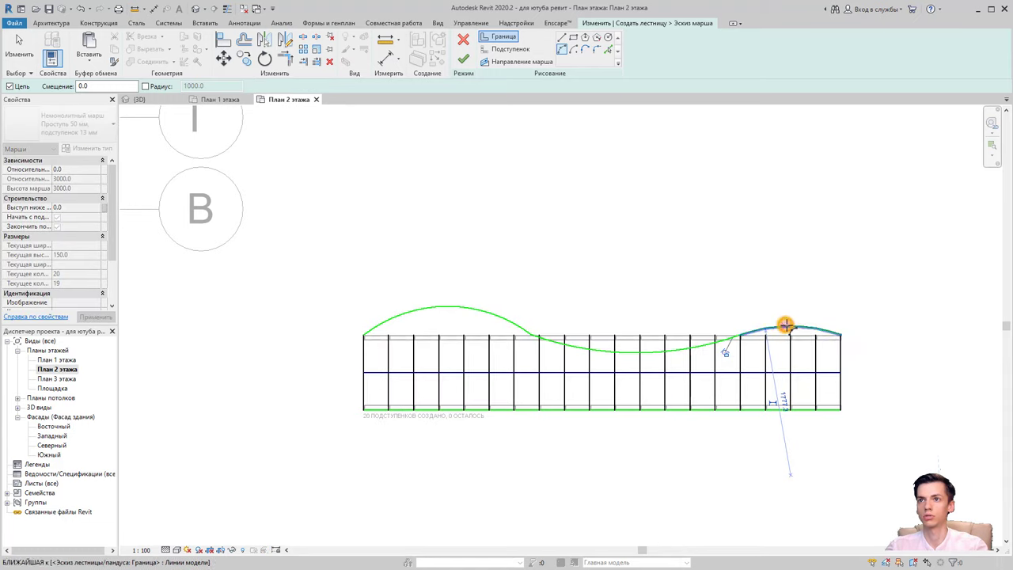
{"action": "key", "text": "Escape"}
{"action": "scroll", "coordinate": [617, 352], "scroll_direction": "up", "scroll_amount": 2}
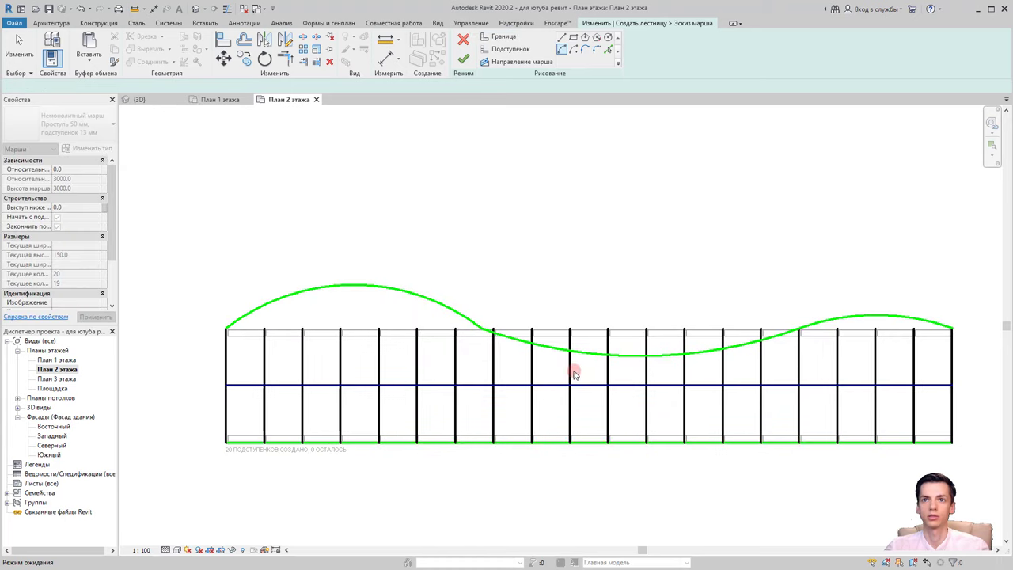
Finish the stair sketch and view the wavy-edged stair beside the house in {3D}
{"action": "left_click", "coordinate": [463, 60]}
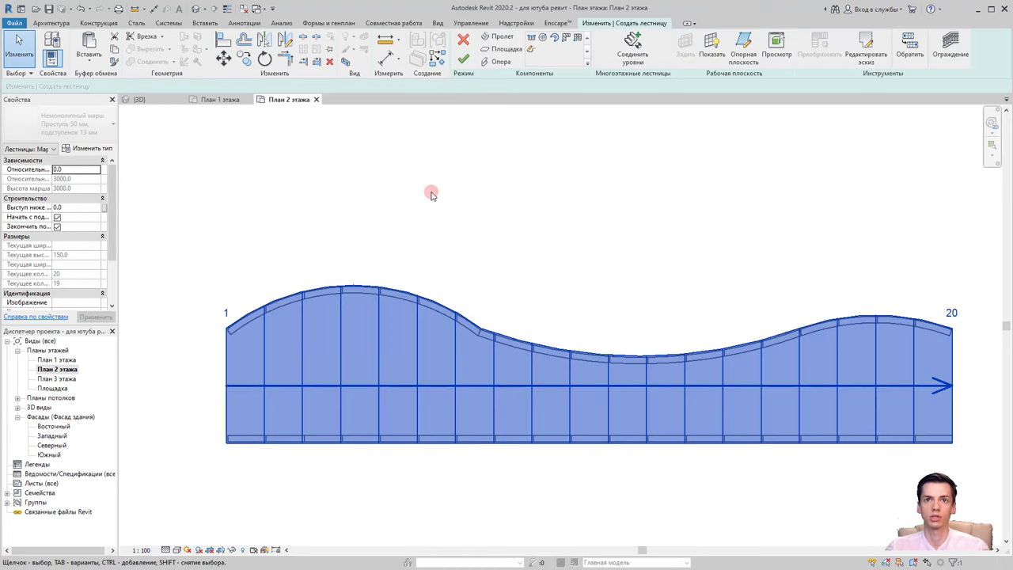
{"action": "left_click", "coordinate": [199, 10]}
{"action": "scroll", "coordinate": [464, 267], "scroll_direction": "down", "scroll_amount": 3}
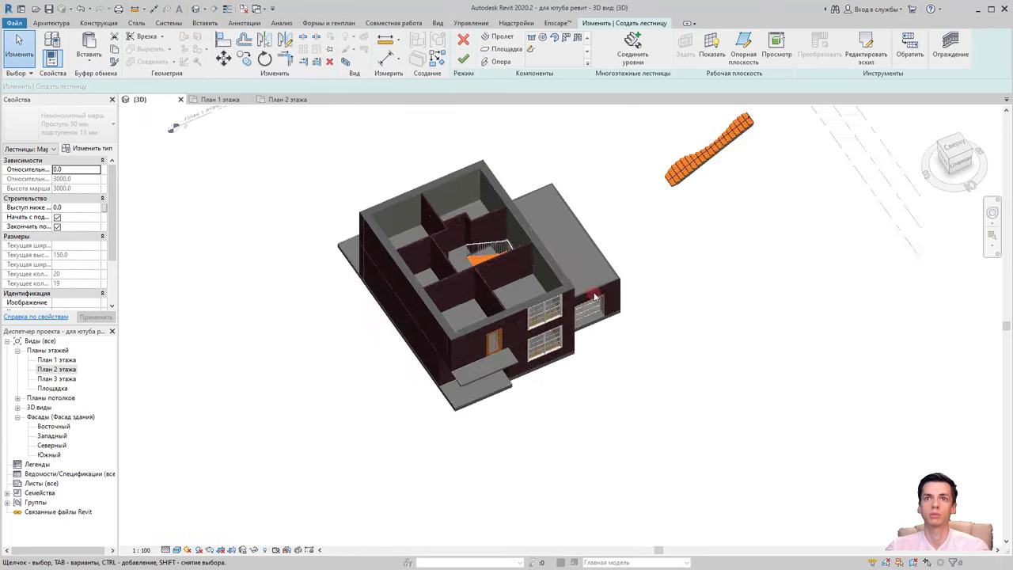
{"action": "scroll", "coordinate": [547, 402], "scroll_direction": "down", "scroll_amount": 1}
{"action": "scroll", "coordinate": [558, 351], "scroll_direction": "up", "scroll_amount": 1}
{"action": "scroll", "coordinate": [558, 351], "scroll_direction": "up", "scroll_amount": 2}
{"action": "scroll", "coordinate": [647, 389], "scroll_direction": "up", "scroll_amount": 2}
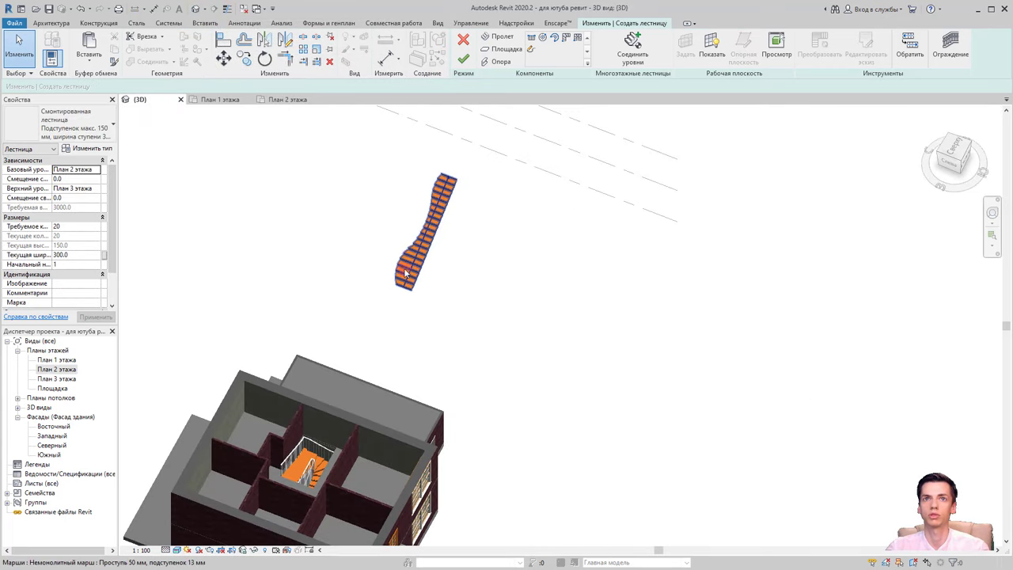
{"action": "scroll", "coordinate": [398, 209], "scroll_direction": "up", "scroll_amount": 3}
{"action": "middle_click_drag", "start_coordinate": [398, 208], "coordinate": [418, 336]}
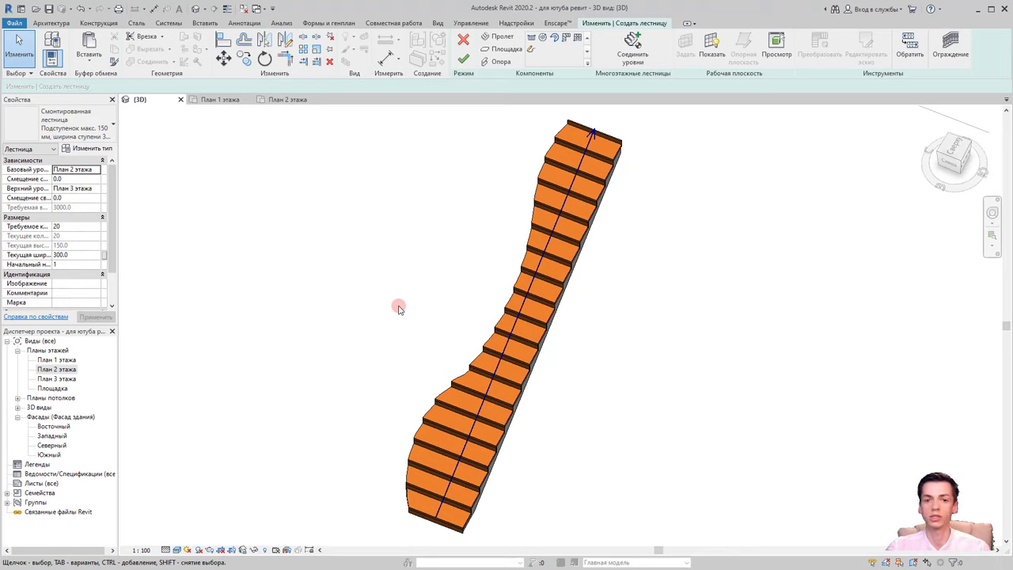
{"action": "scroll", "coordinate": [404, 316], "scroll_direction": "down", "scroll_amount": 3}
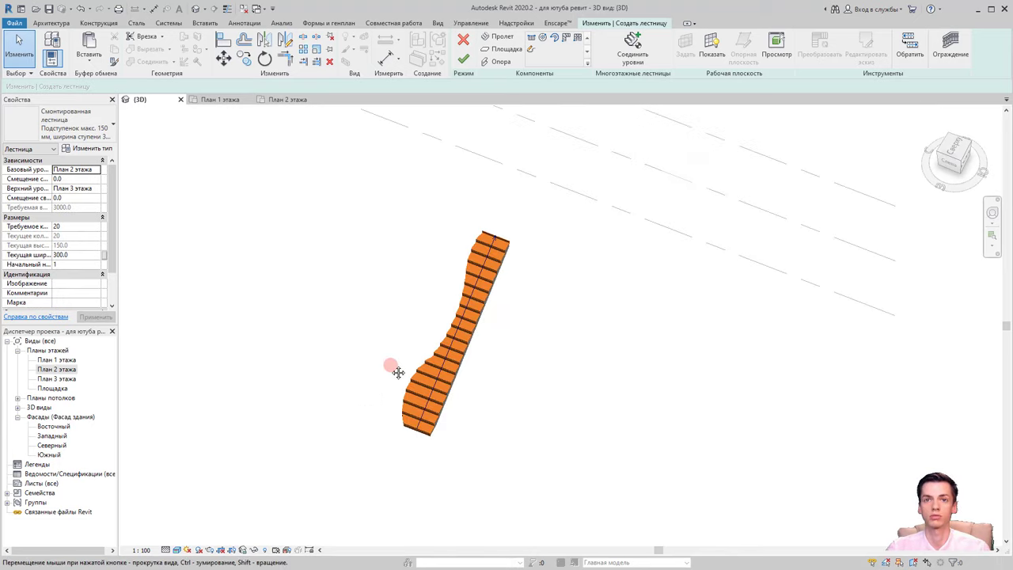
{"action": "mouse_move", "coordinate": [389, 362]}
{"action": "middle_mouse_down", "text": "shift"}
{"action": "mouse_move", "coordinate": [450, 445]}
{"action": "mouse_move", "coordinate": [369, 464]}
{"action": "mouse_move", "coordinate": [357, 339]}
{"action": "middle_mouse_up", "text": "shift"}
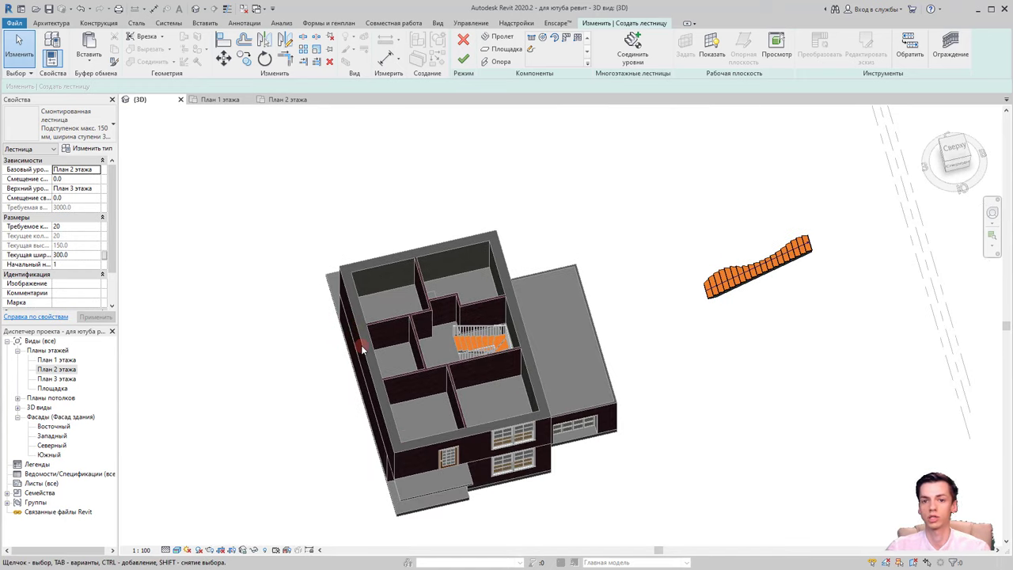